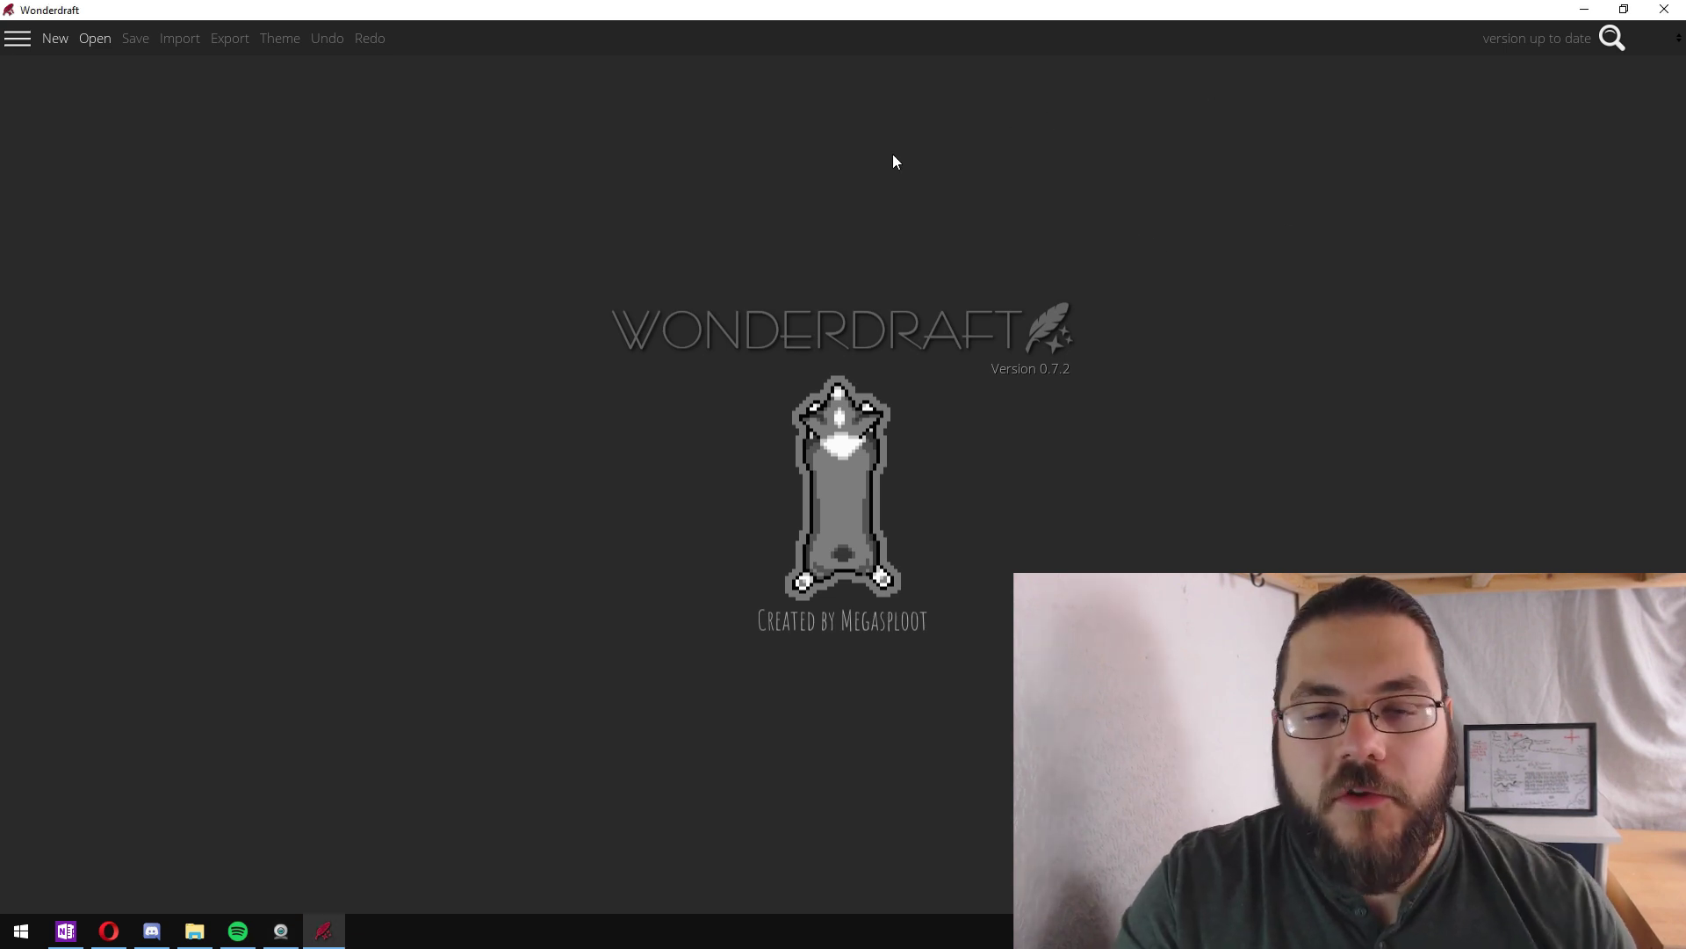
- Create a new 4961 × 3508 px map with the Pastel theme
click(66, 42)
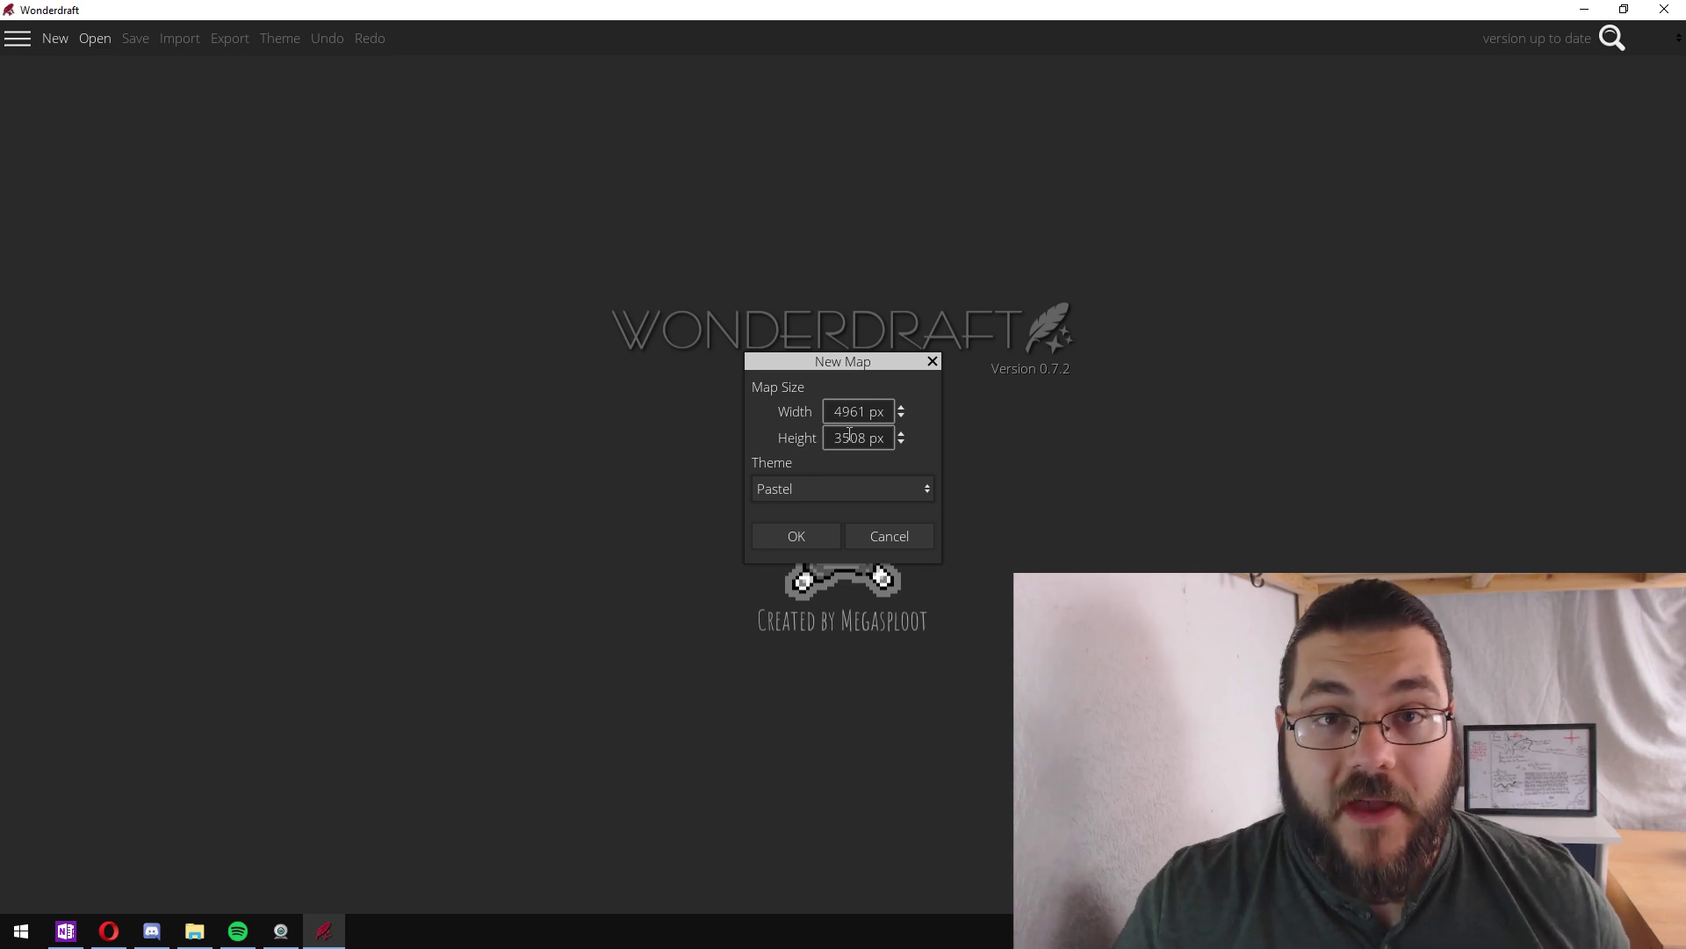
click(829, 525)
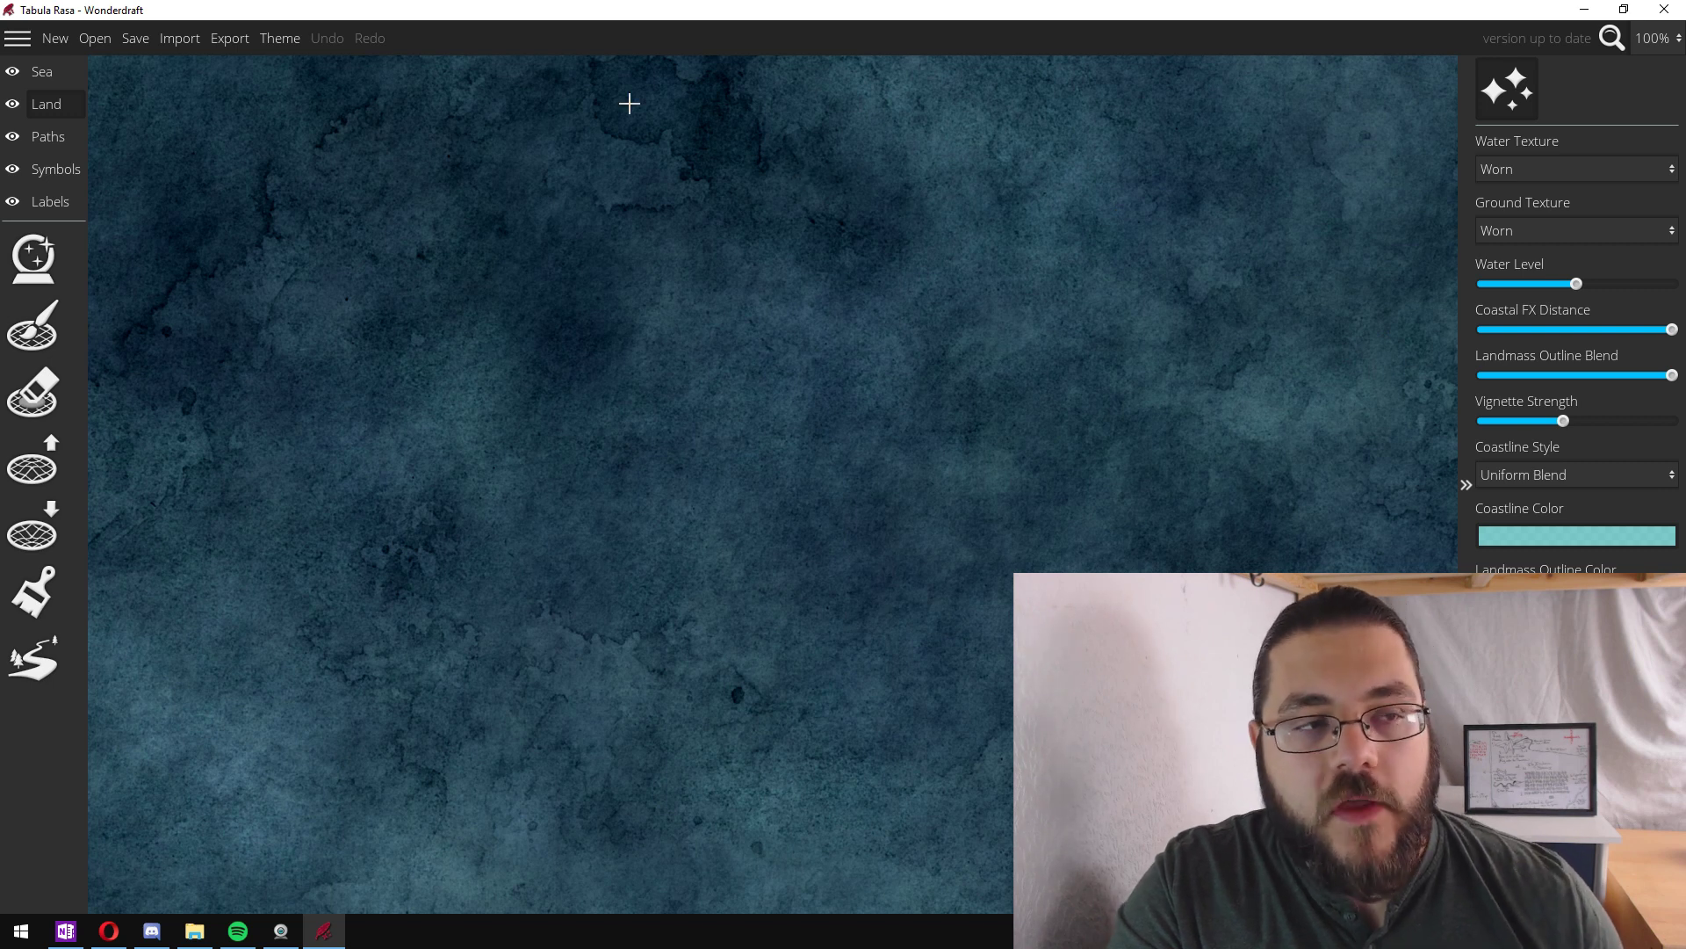
- On the Sea layer, max out Water Saturation and bring Stain Amount back to zero
click(59, 70)
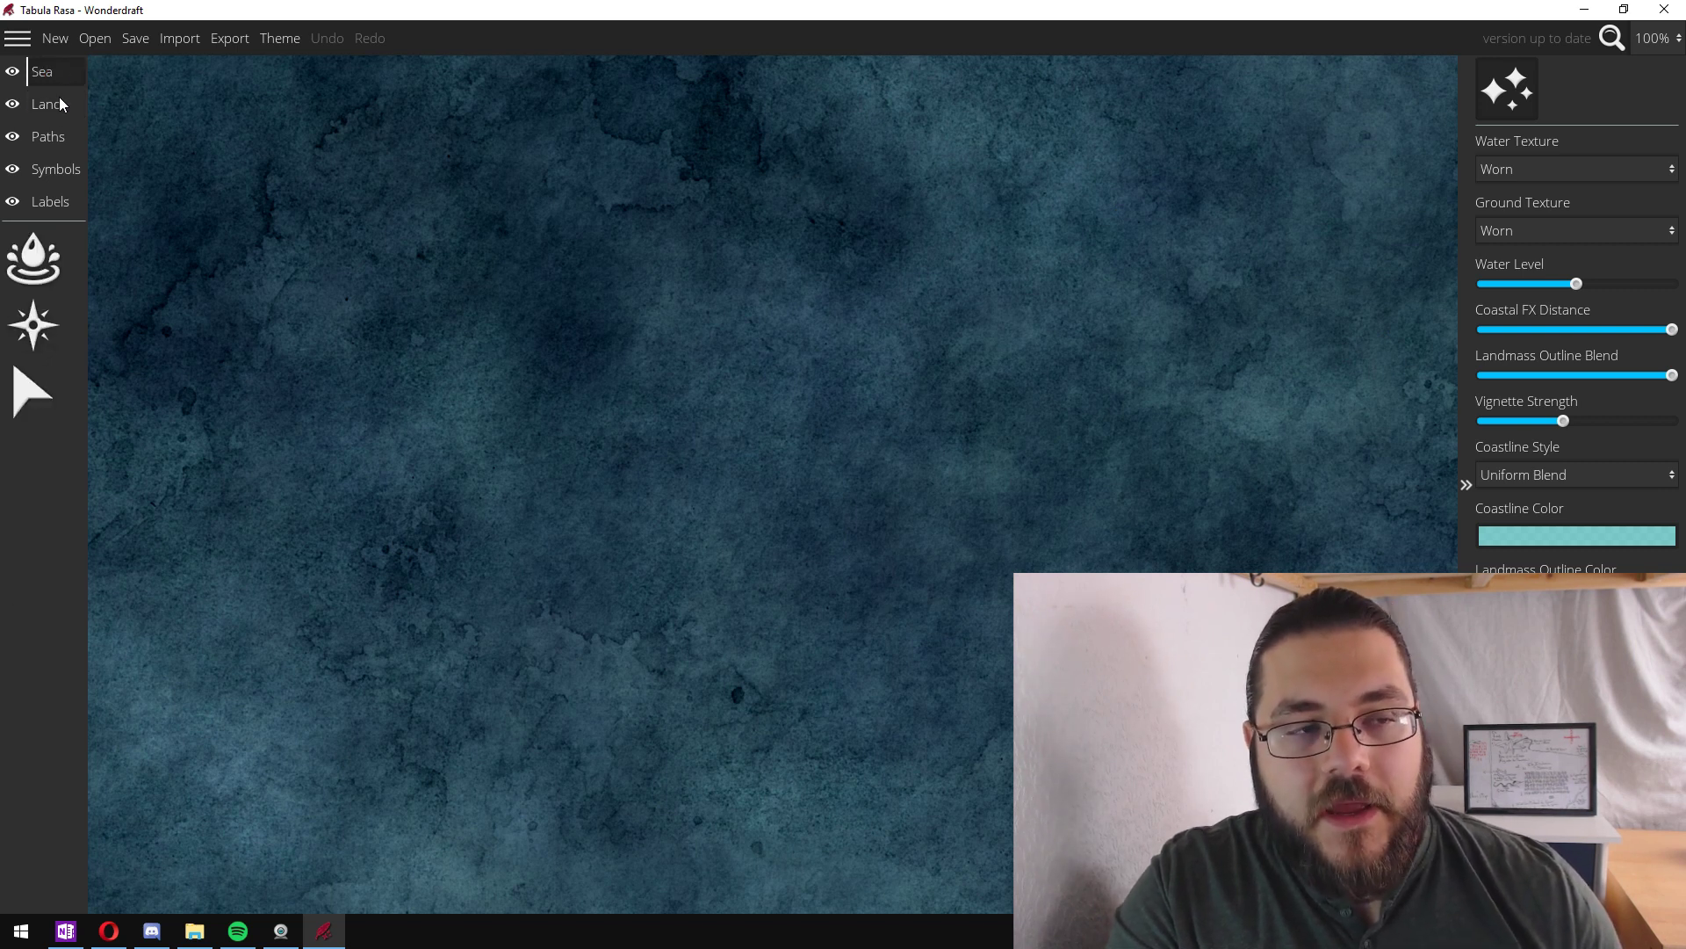
click(54, 245)
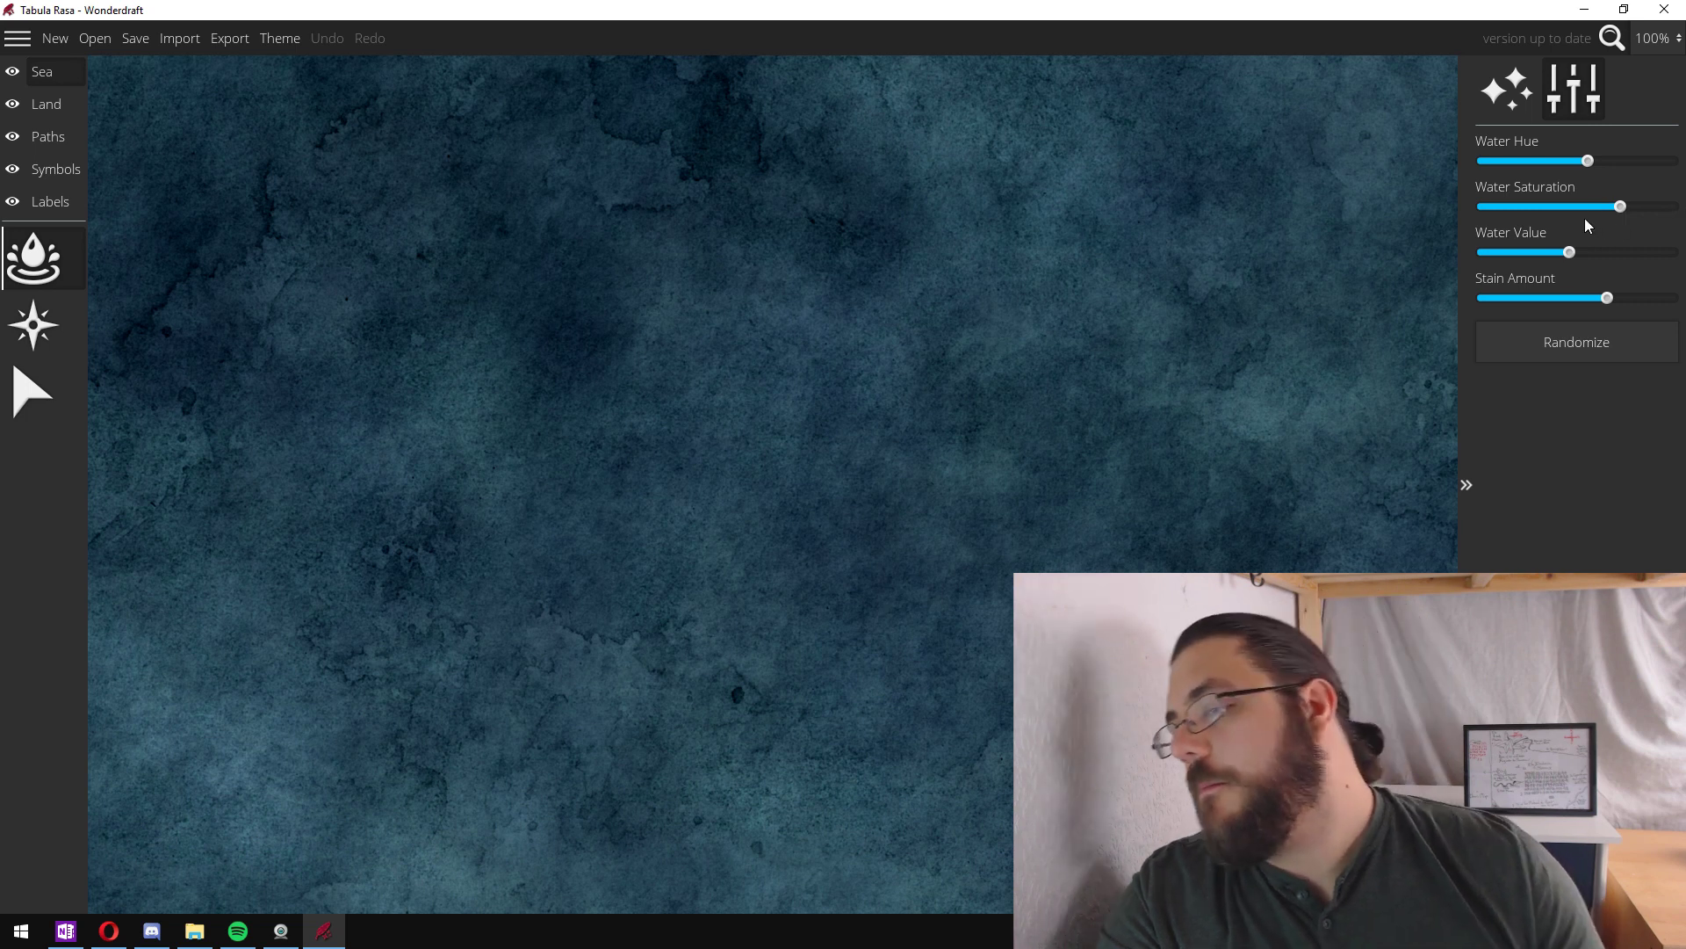
drag(1622, 206, 1672, 207)
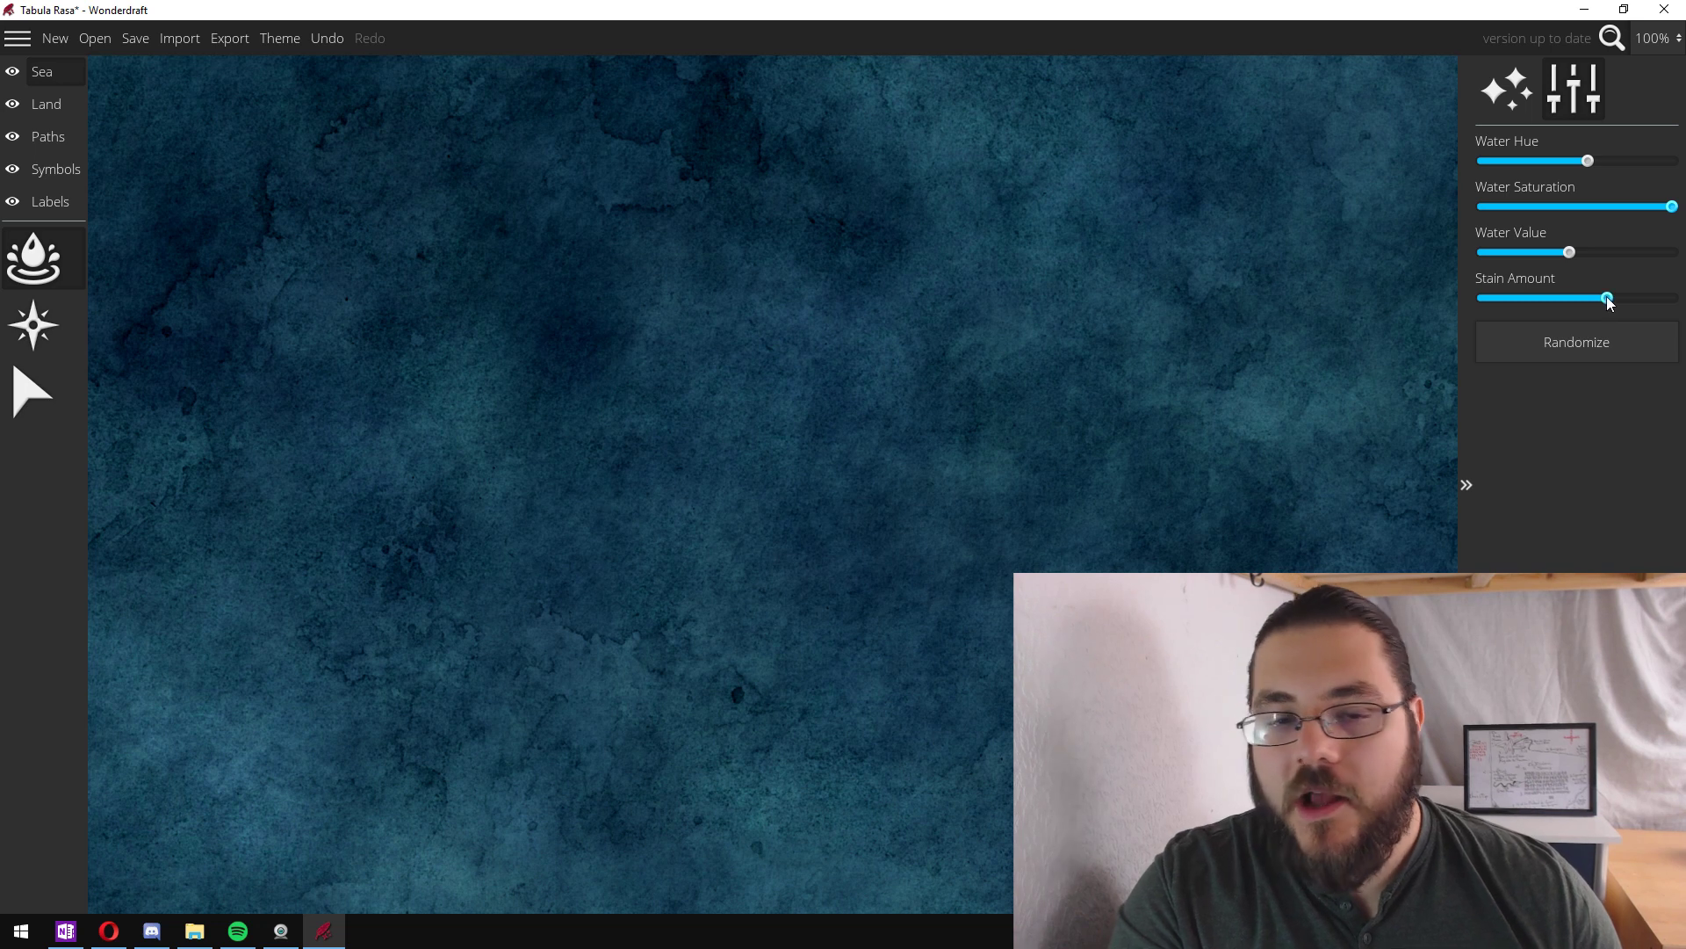
drag(1608, 299, 1484, 325)
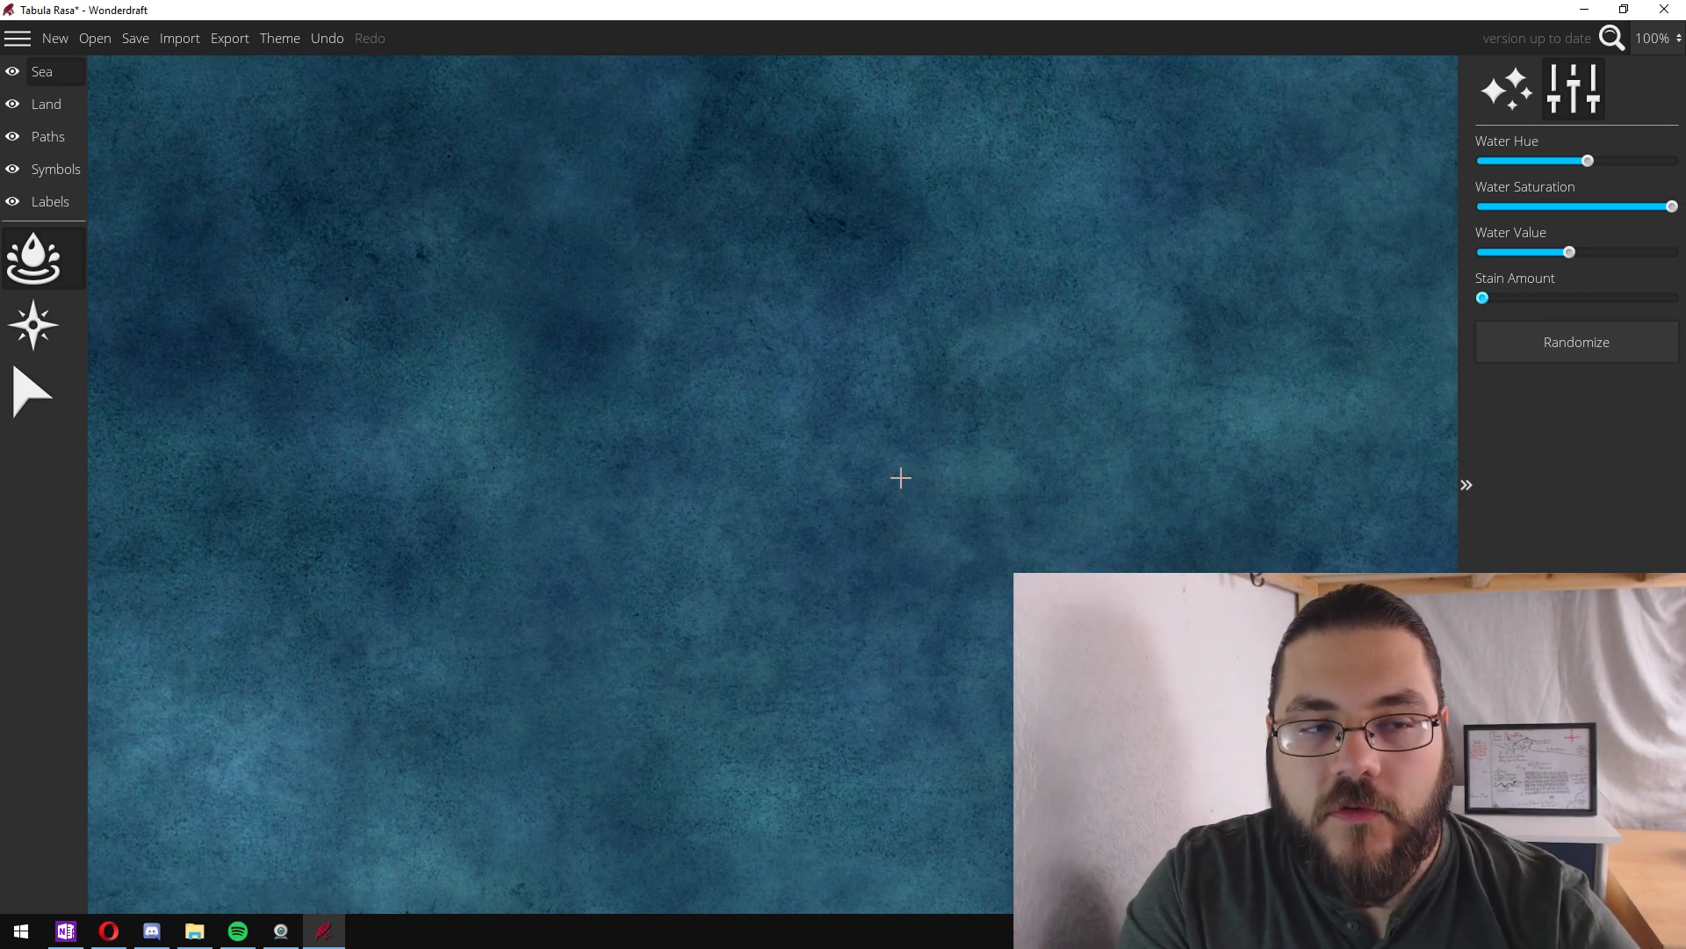
scroll(902, 478, down, 3)
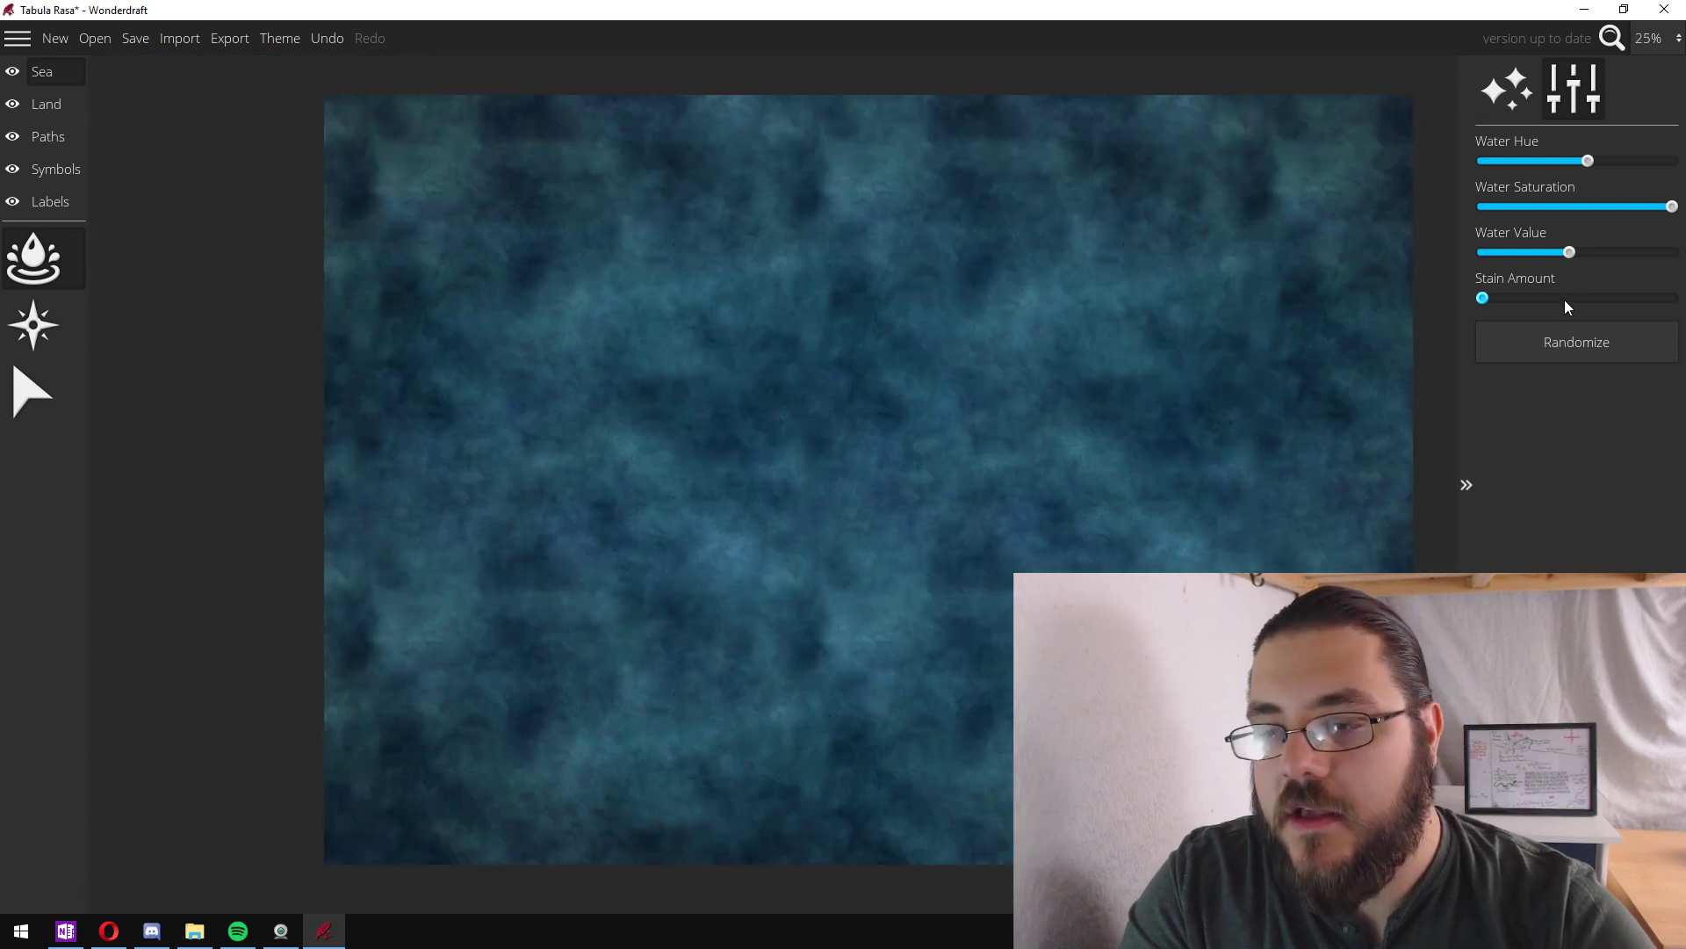
drag(1483, 299, 1205, 291)
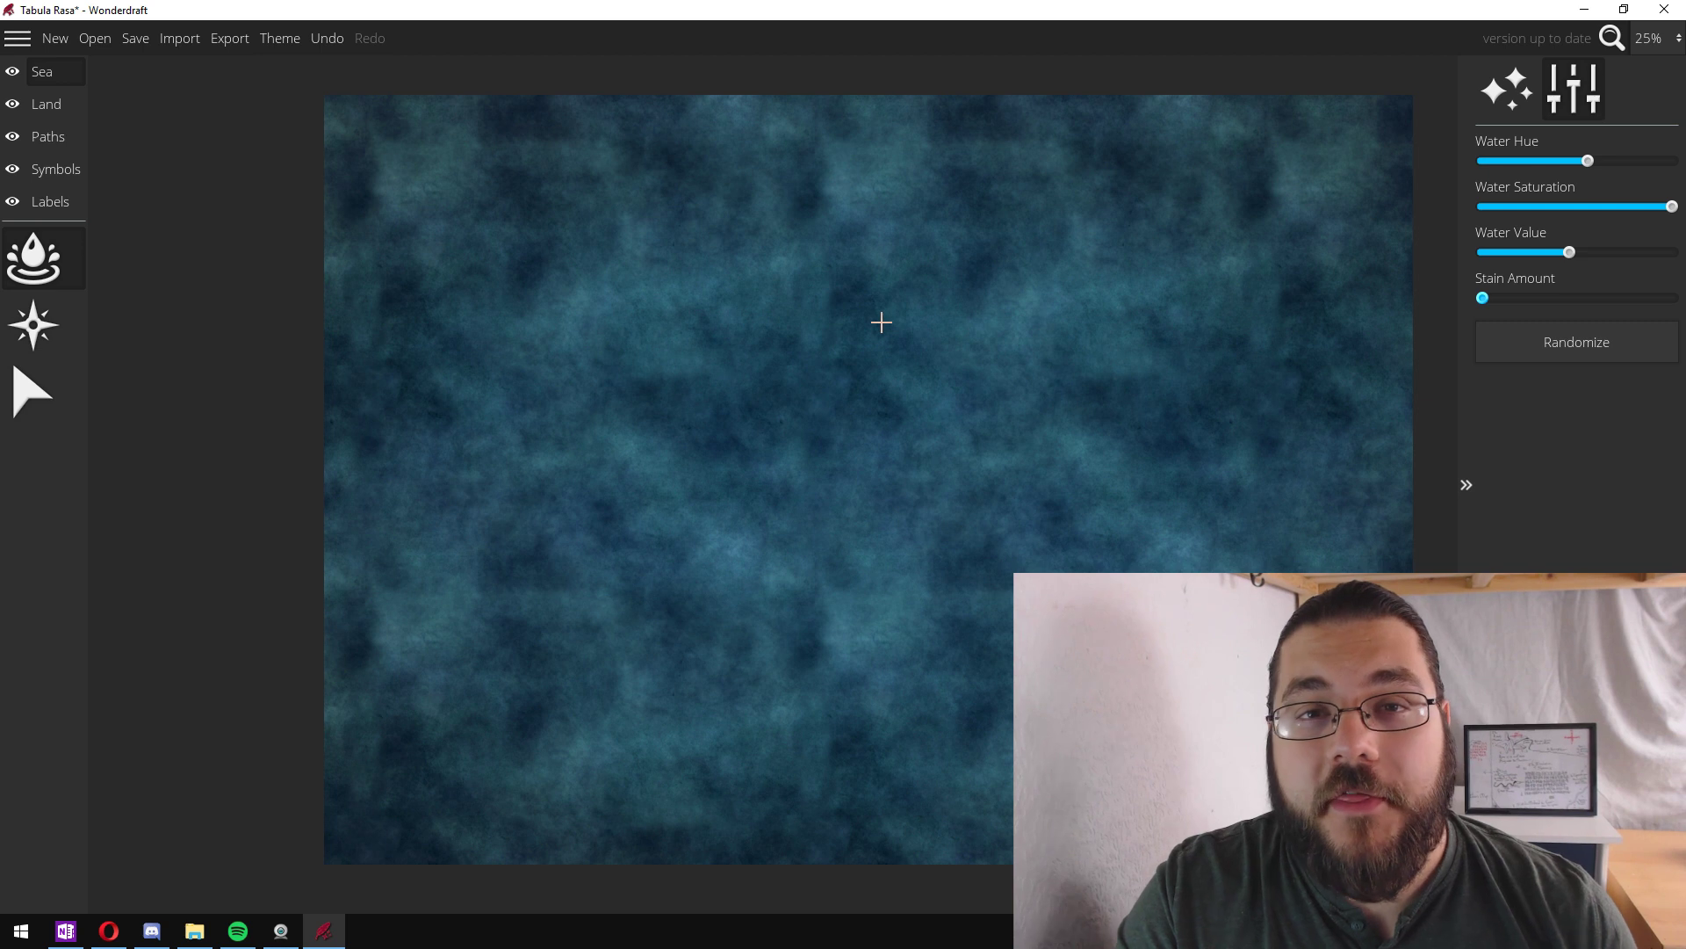
- Try the Eastward and Feudal themes on the map and zoom to inspect them
click(281, 44)
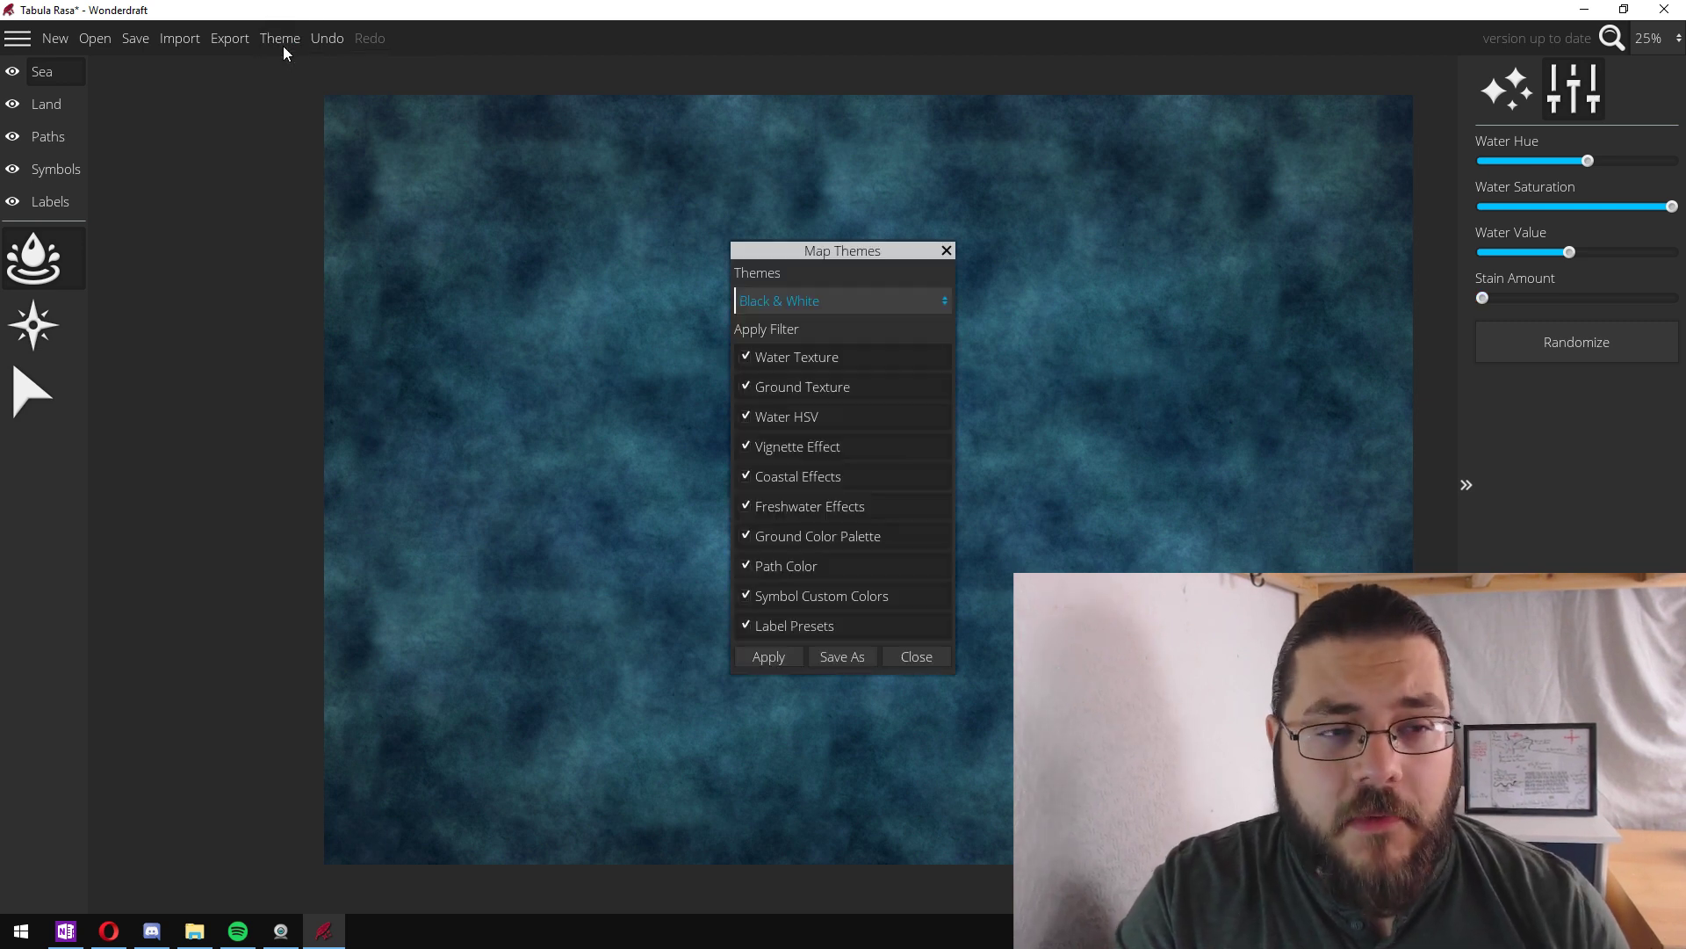
click(913, 301)
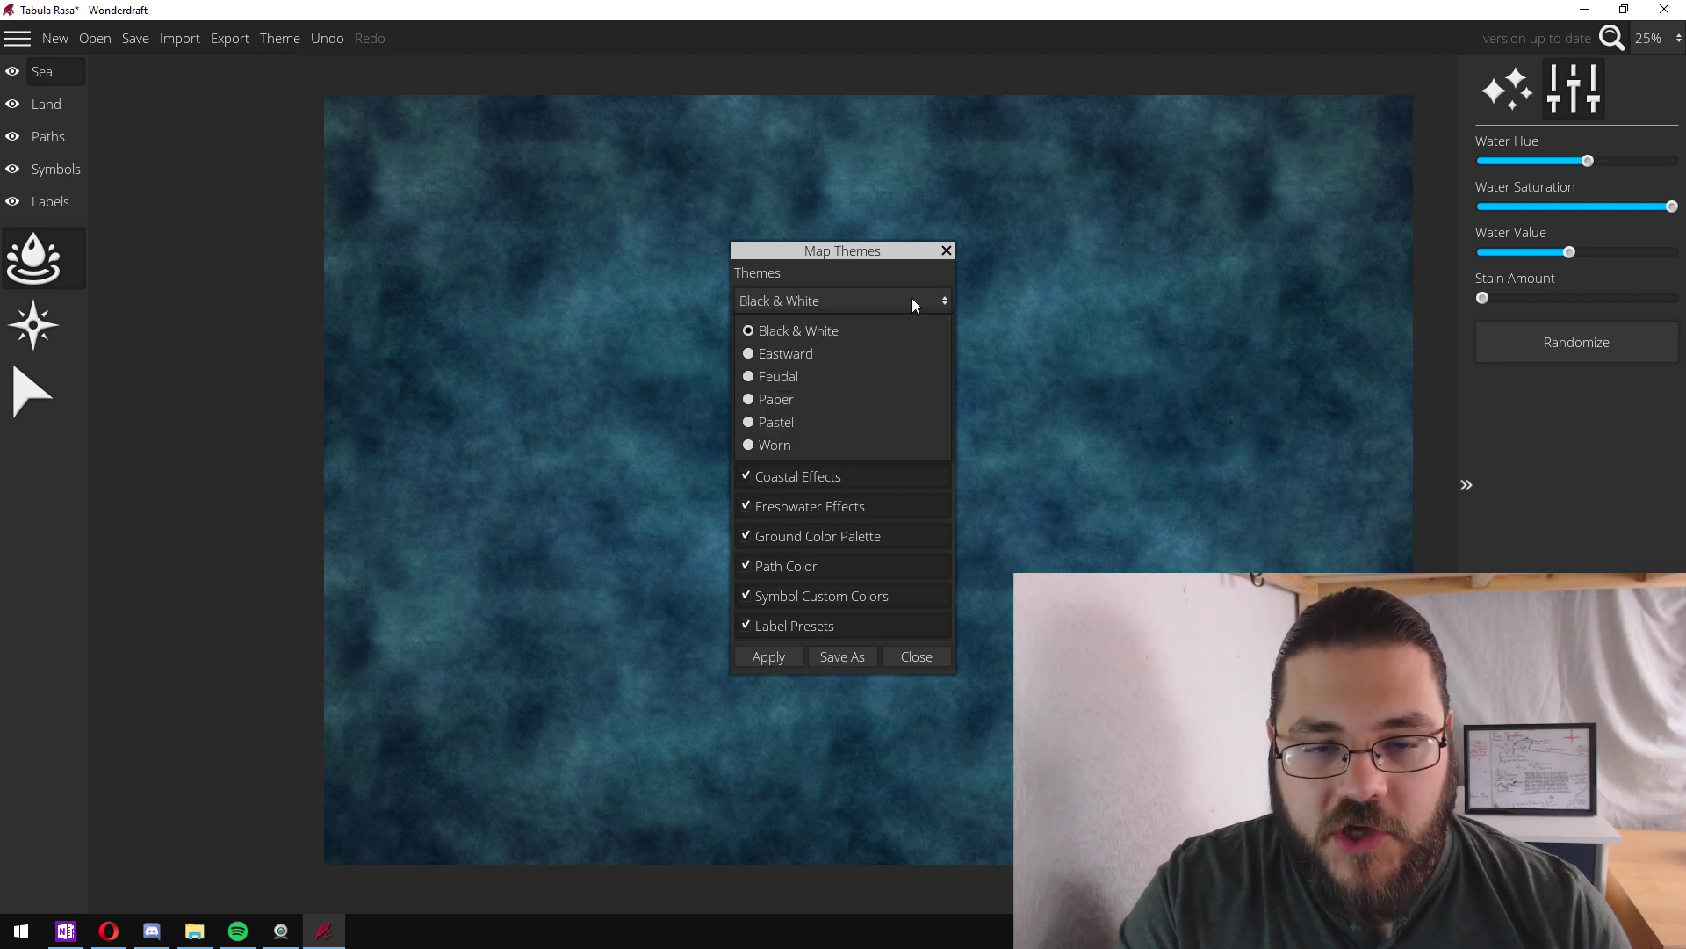
click(794, 353)
click(794, 655)
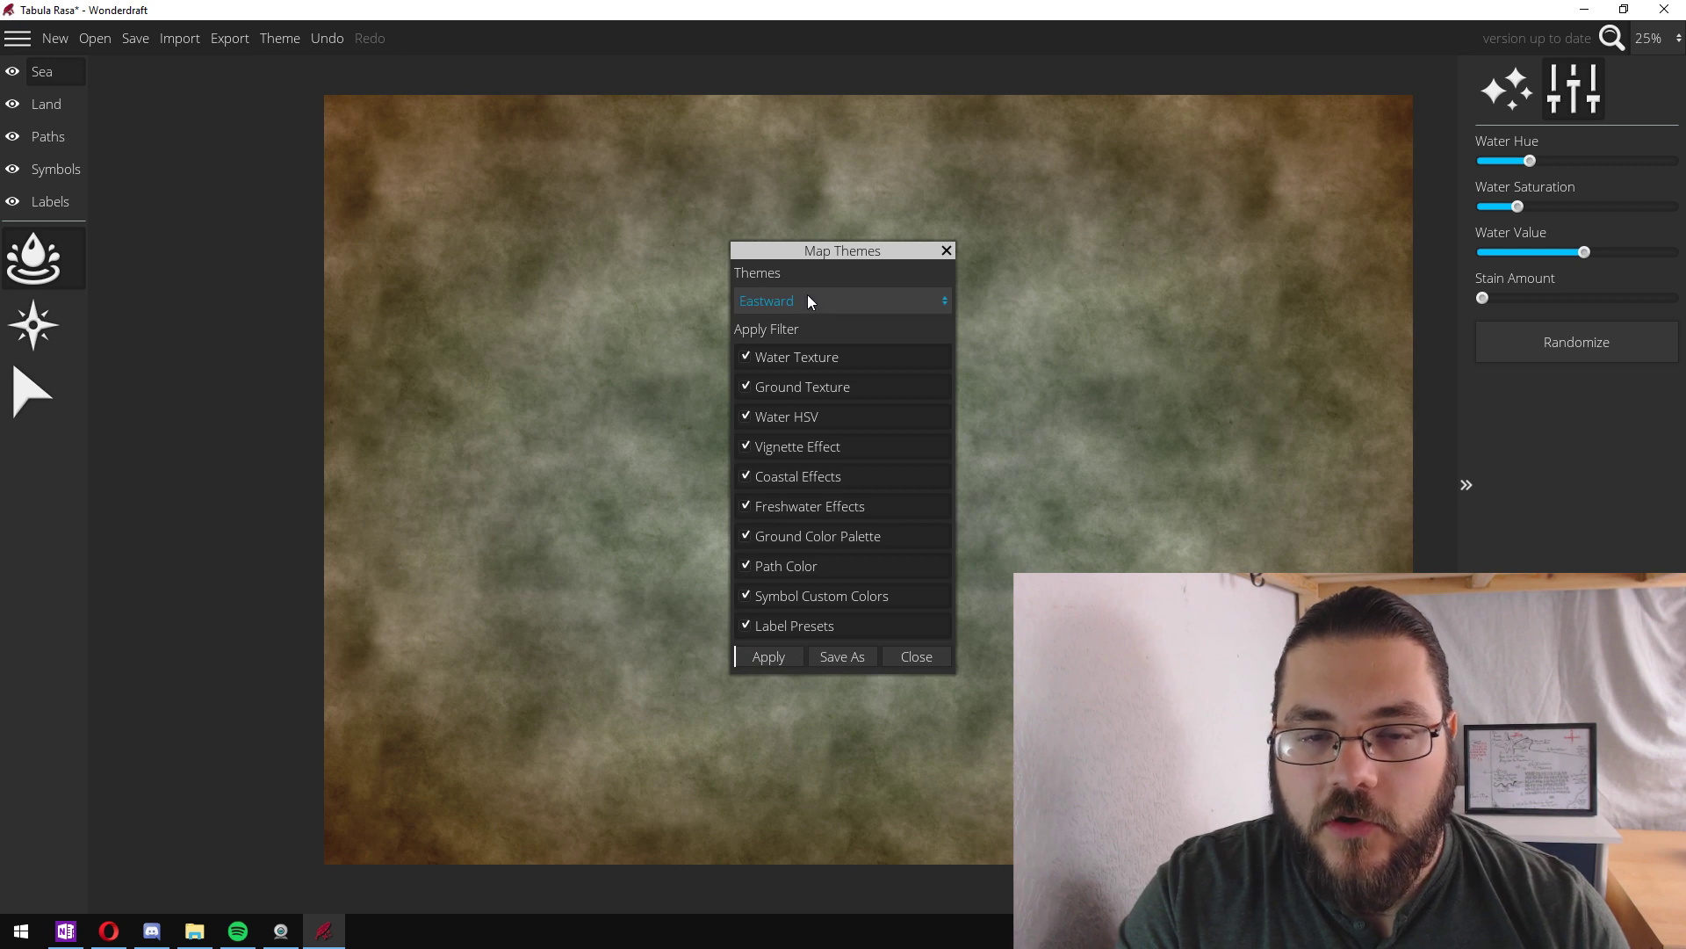
click(808, 295)
click(799, 376)
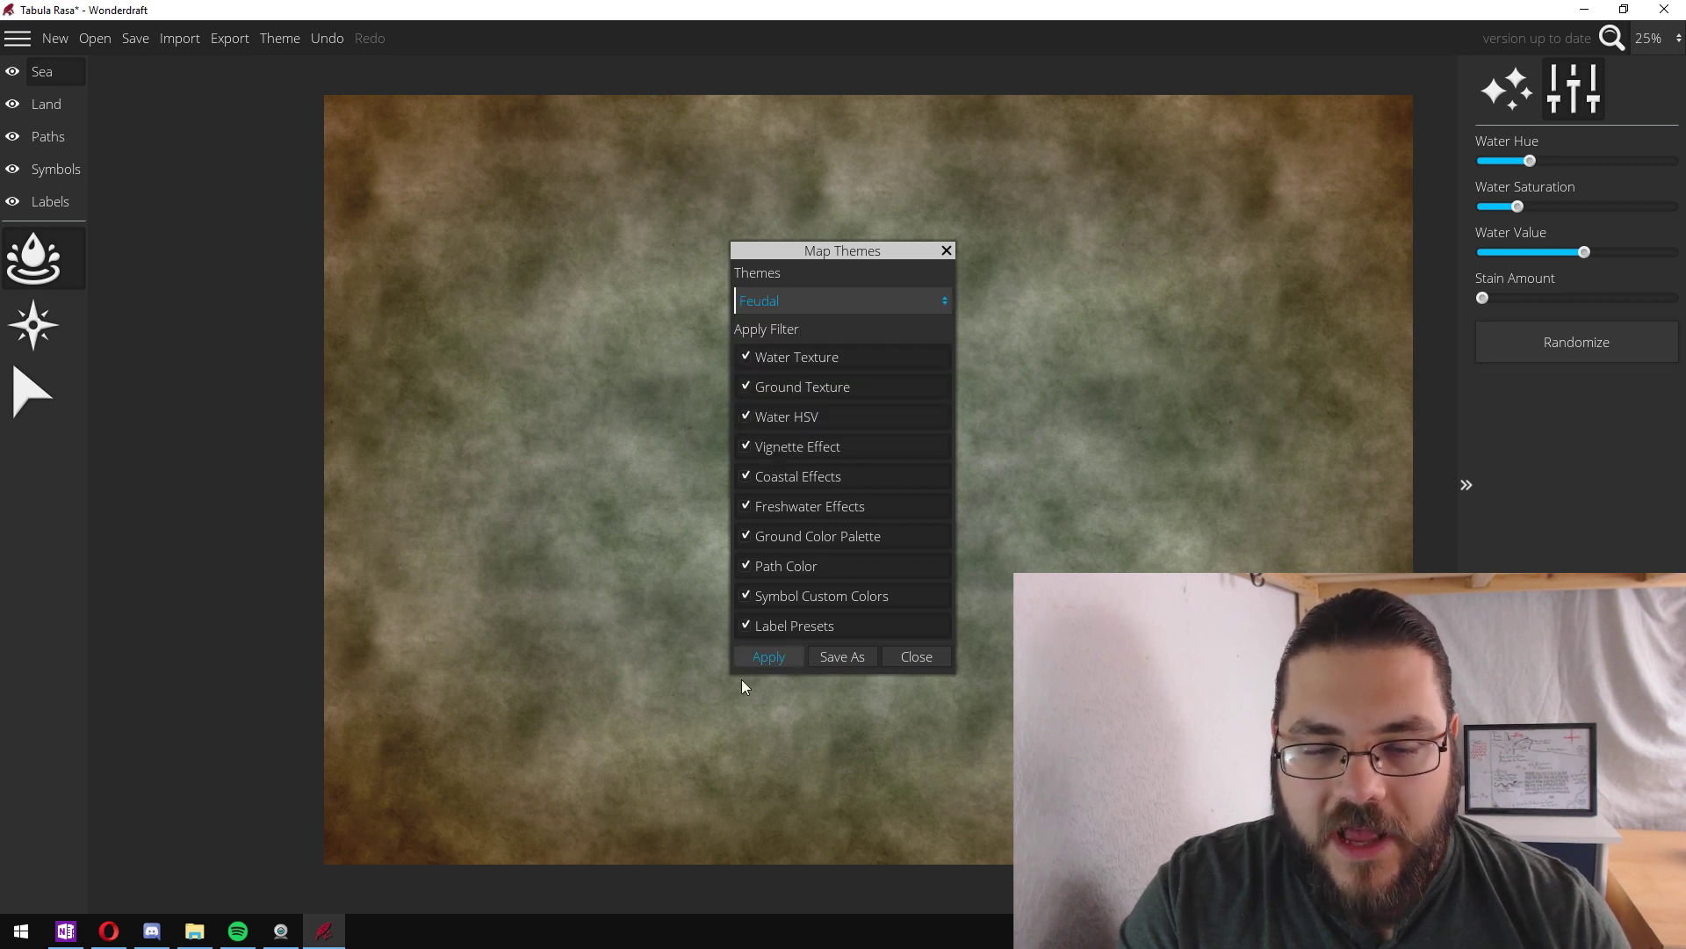
click(771, 658)
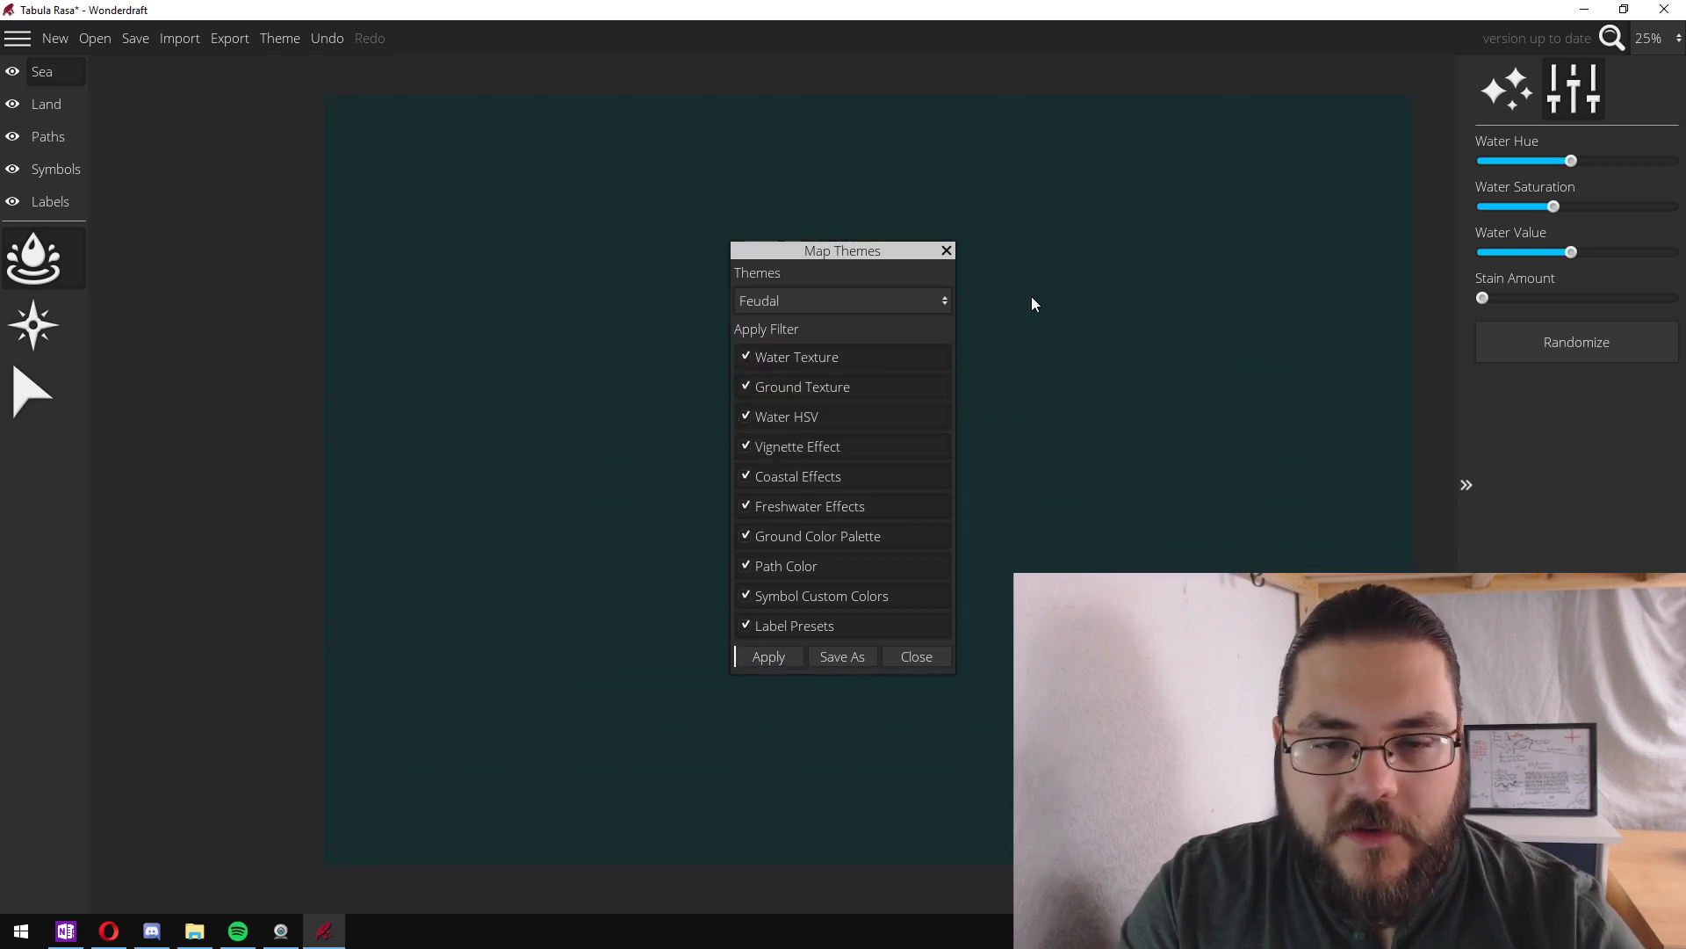
click(941, 666)
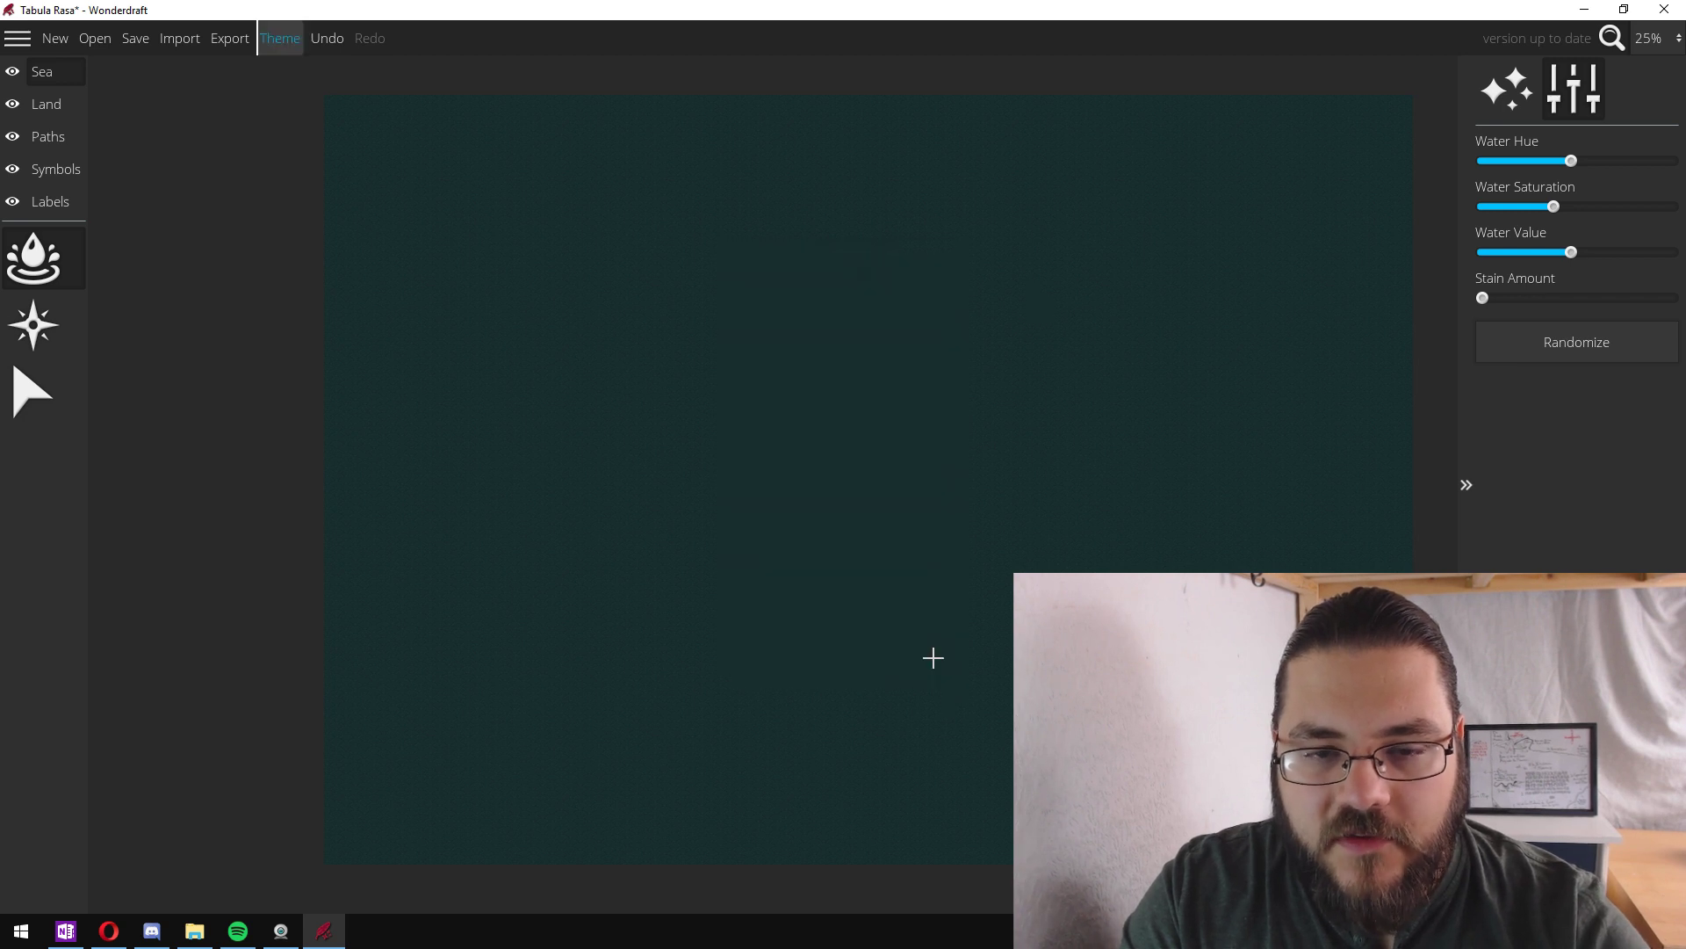
scroll(768, 305, up, 10)
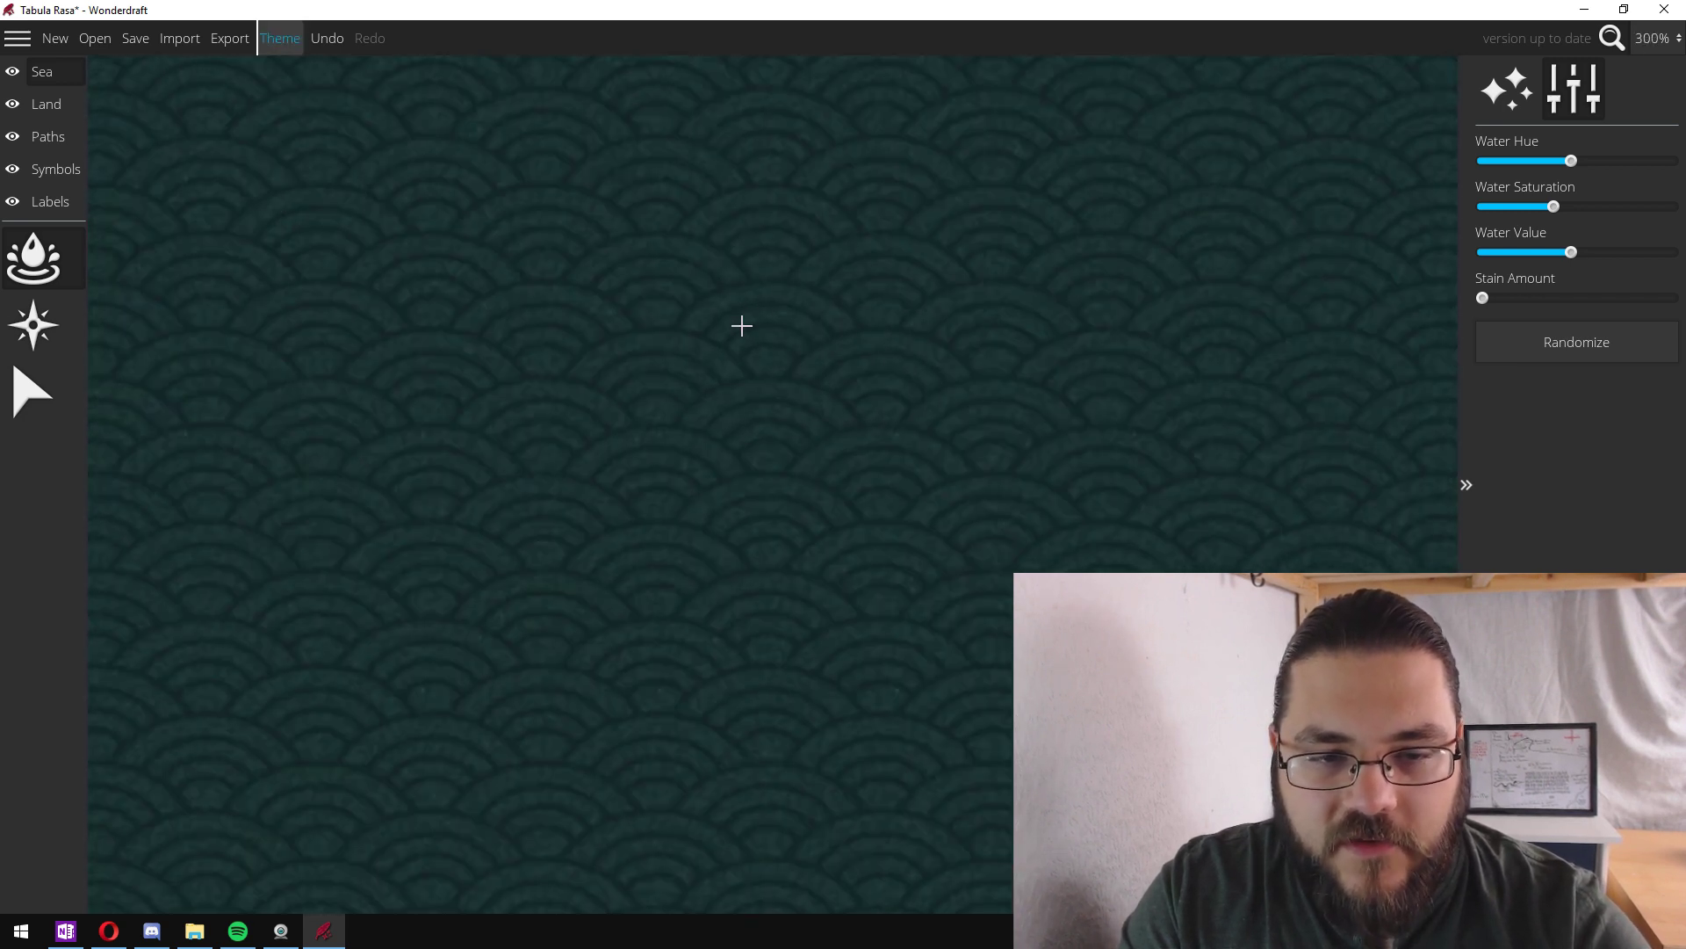
scroll(872, 329, down, 3)
scroll(872, 328, down, 2)
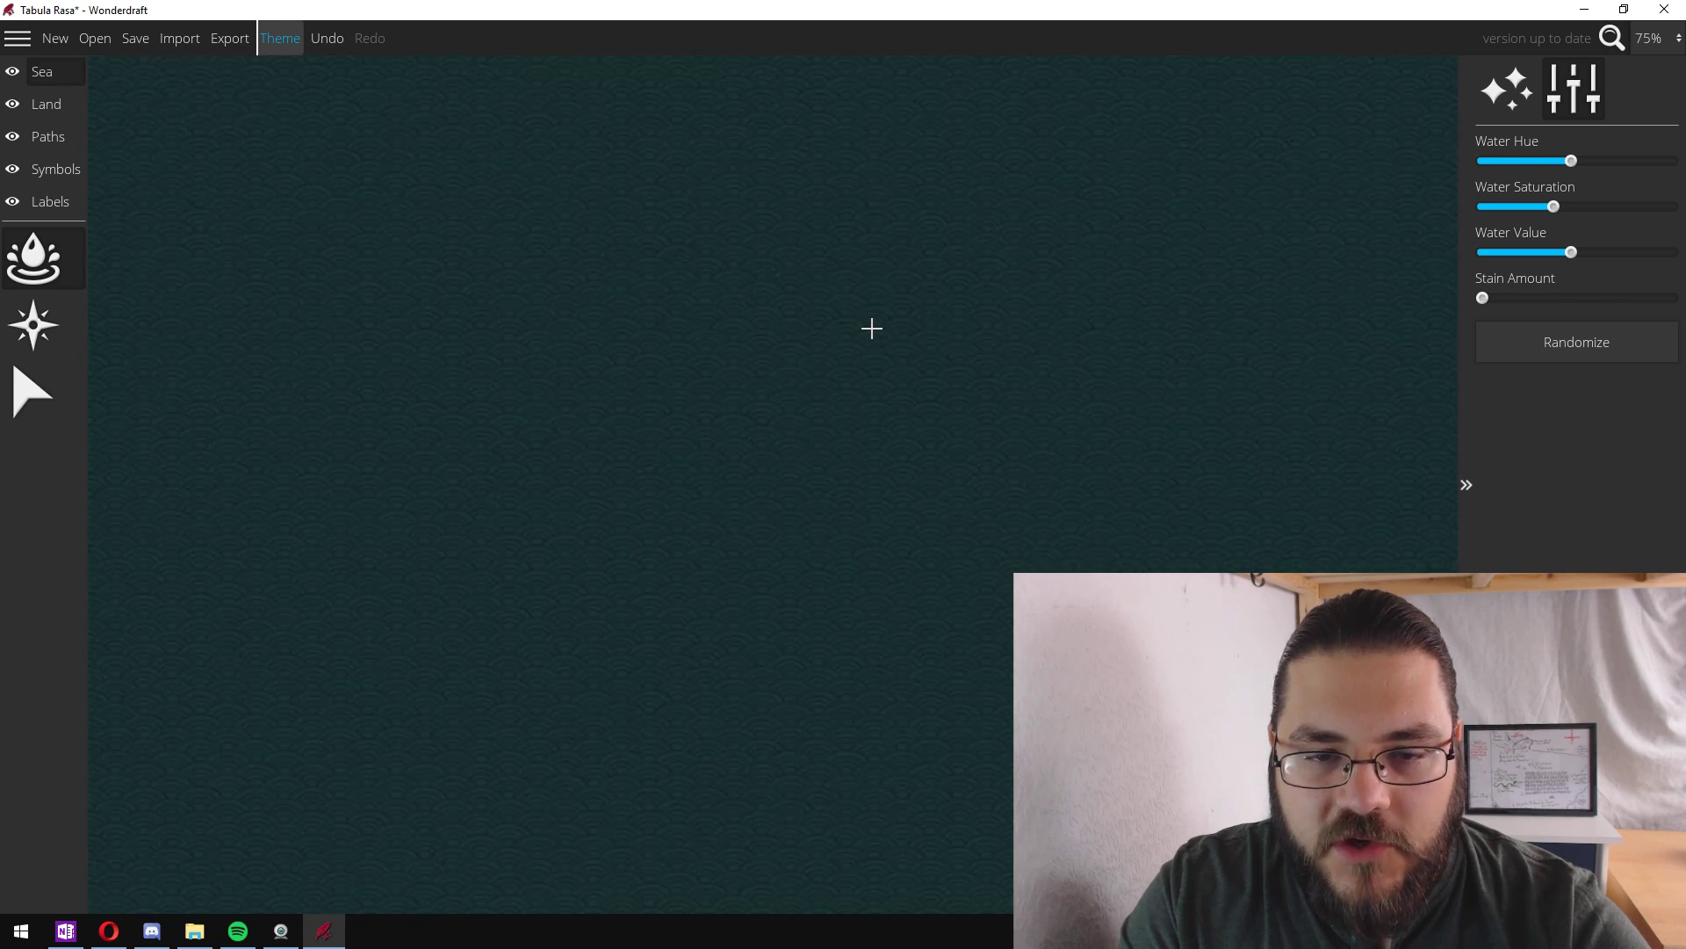
scroll(872, 329, down, 1)
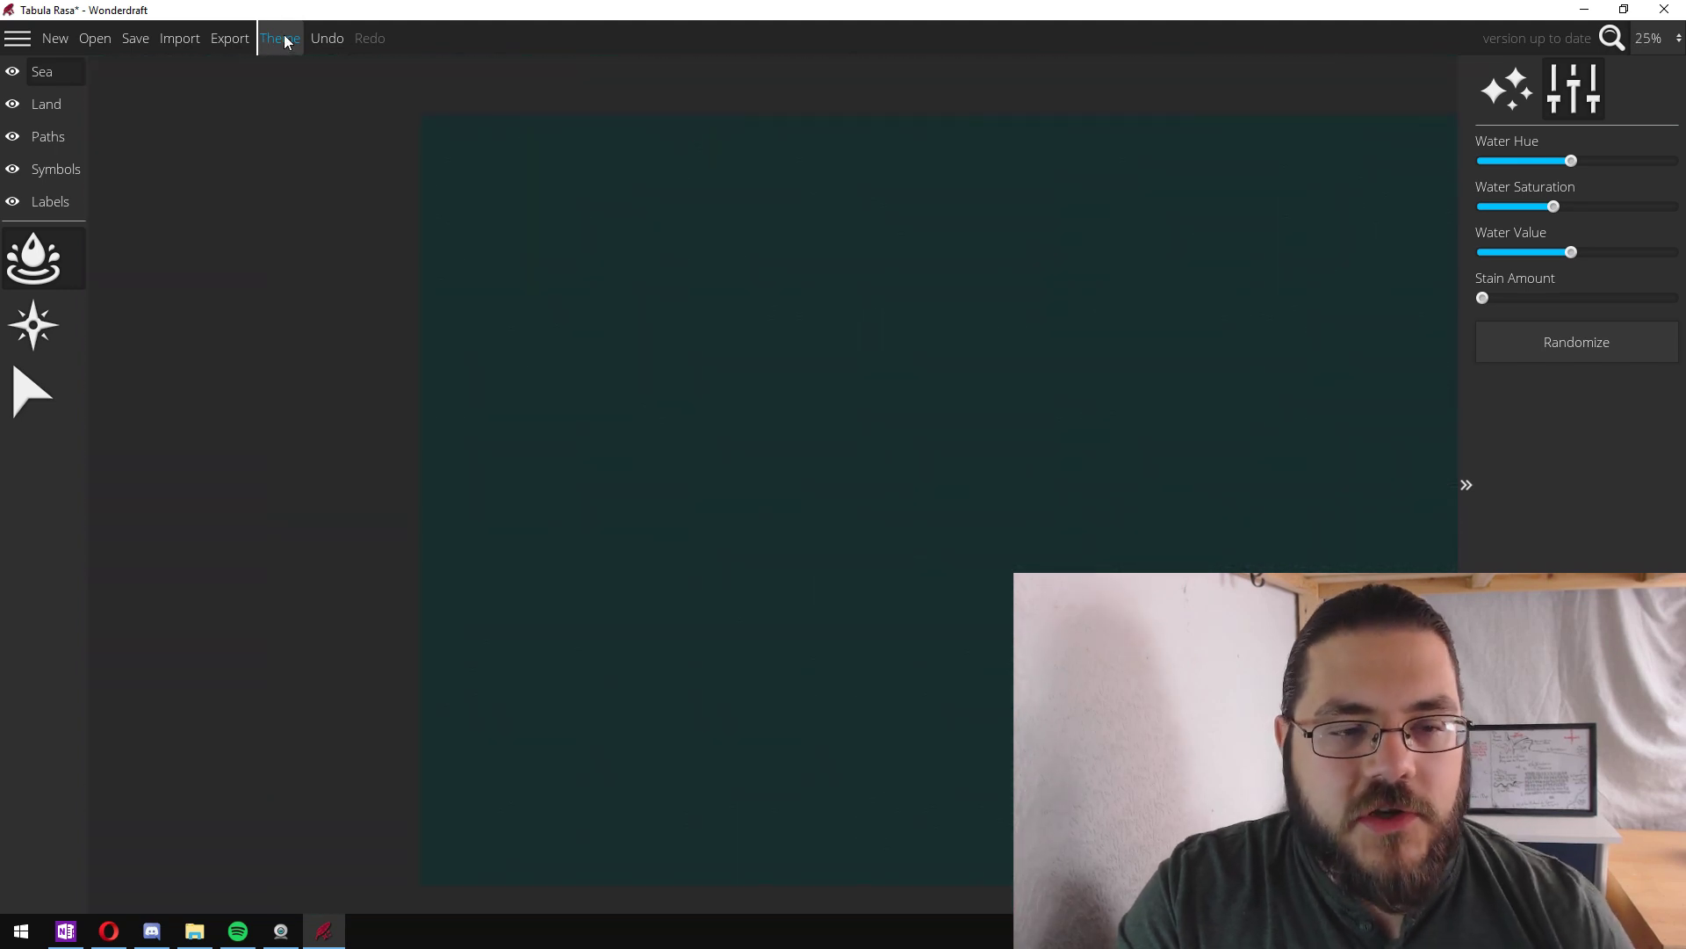
- Try the Paper and Worn themes on the map
click(280, 38)
click(773, 664)
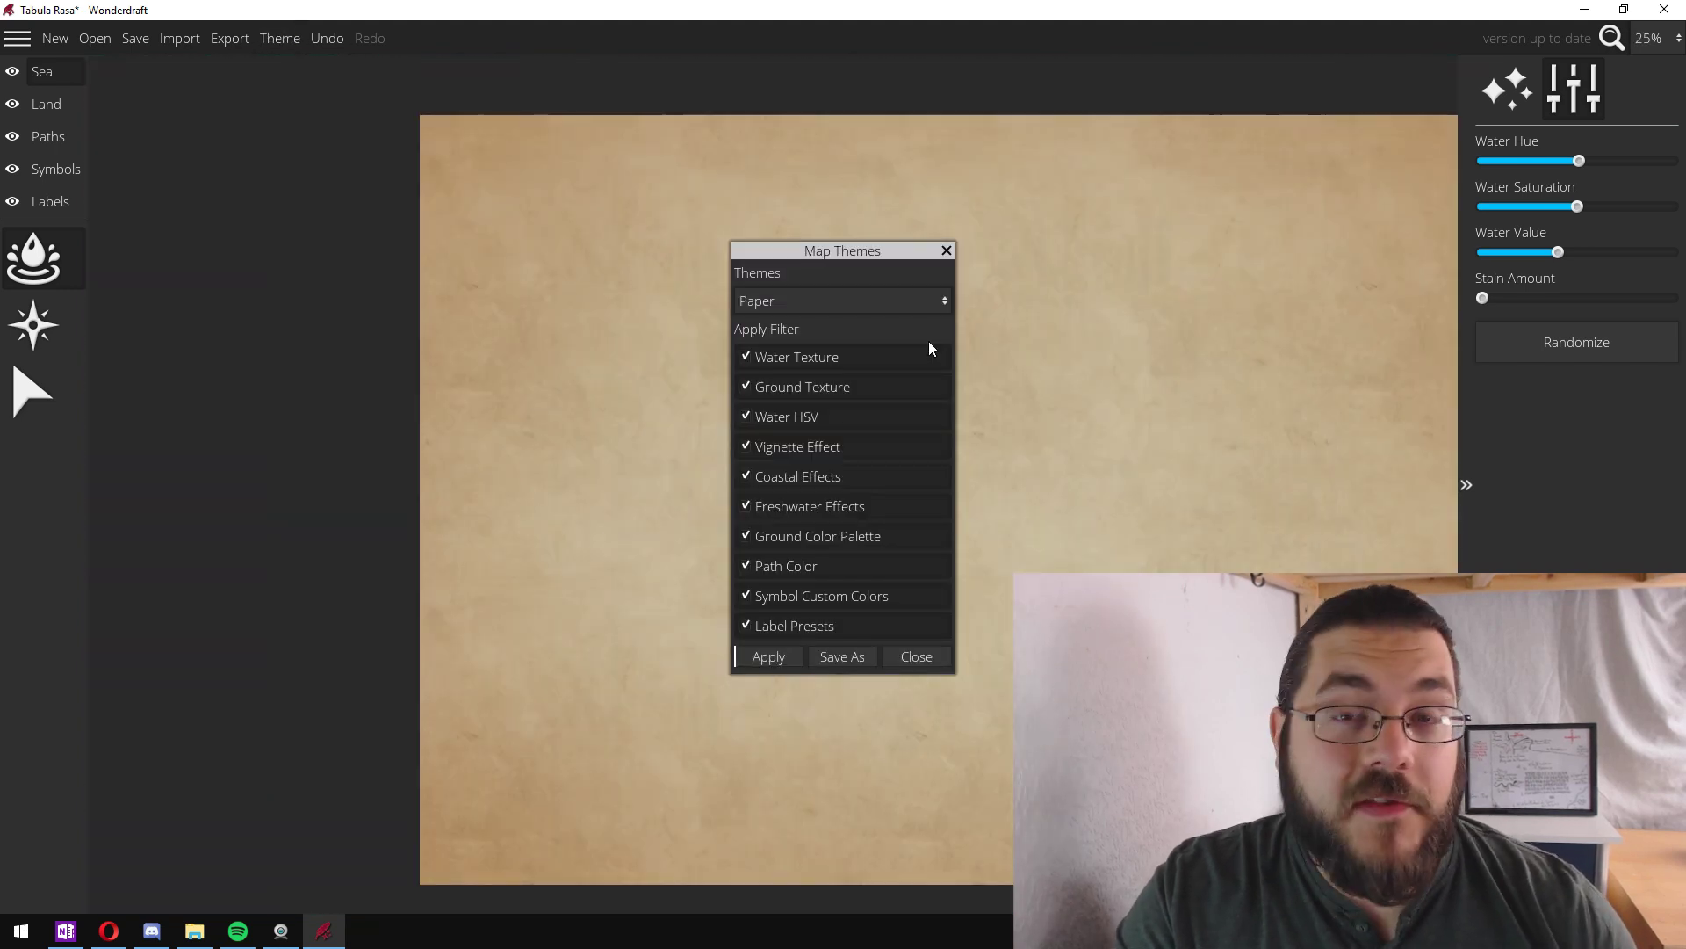
click(912, 303)
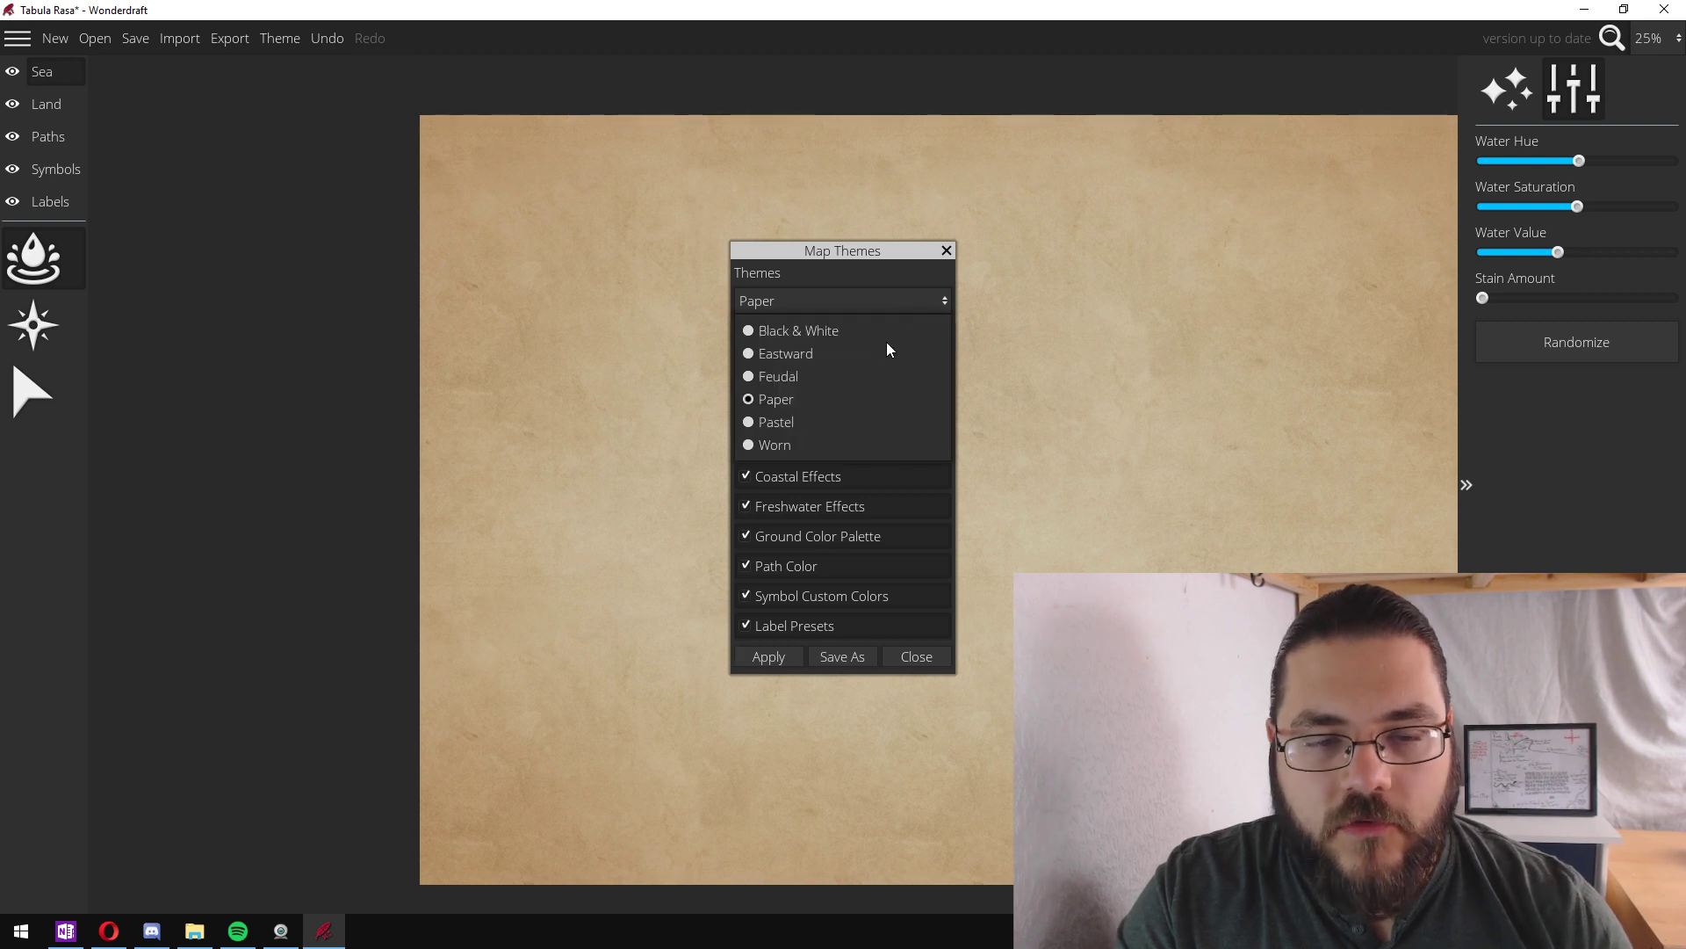
click(794, 444)
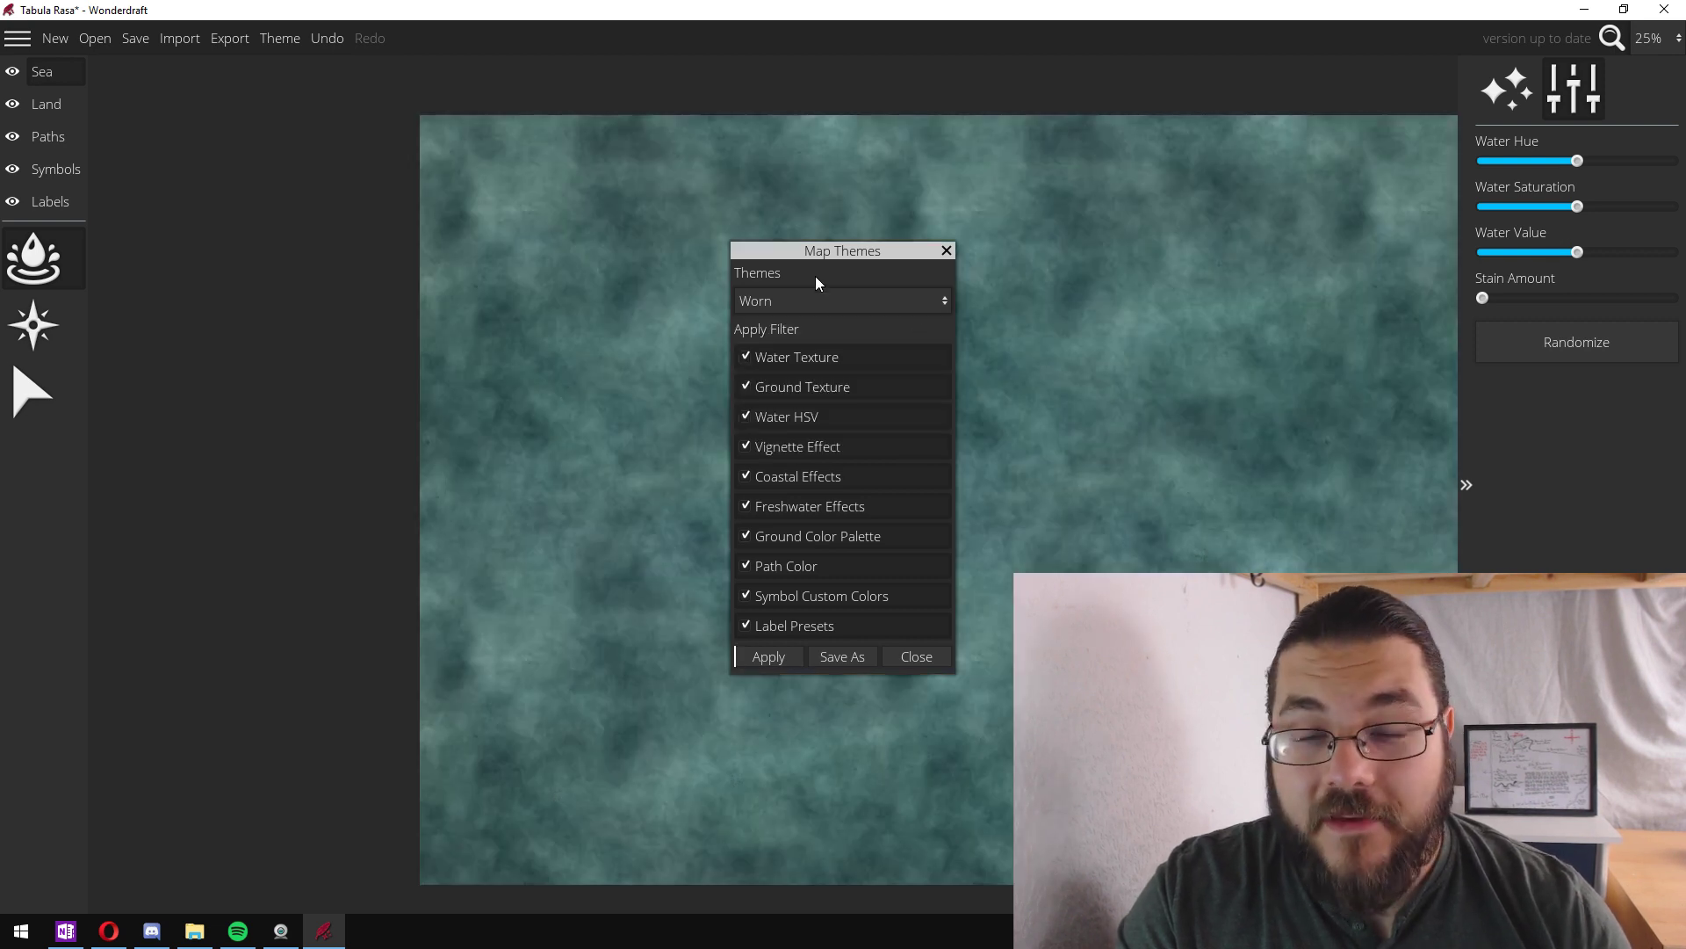
- Reapply the Pastel theme and recentre the map view
click(815, 302)
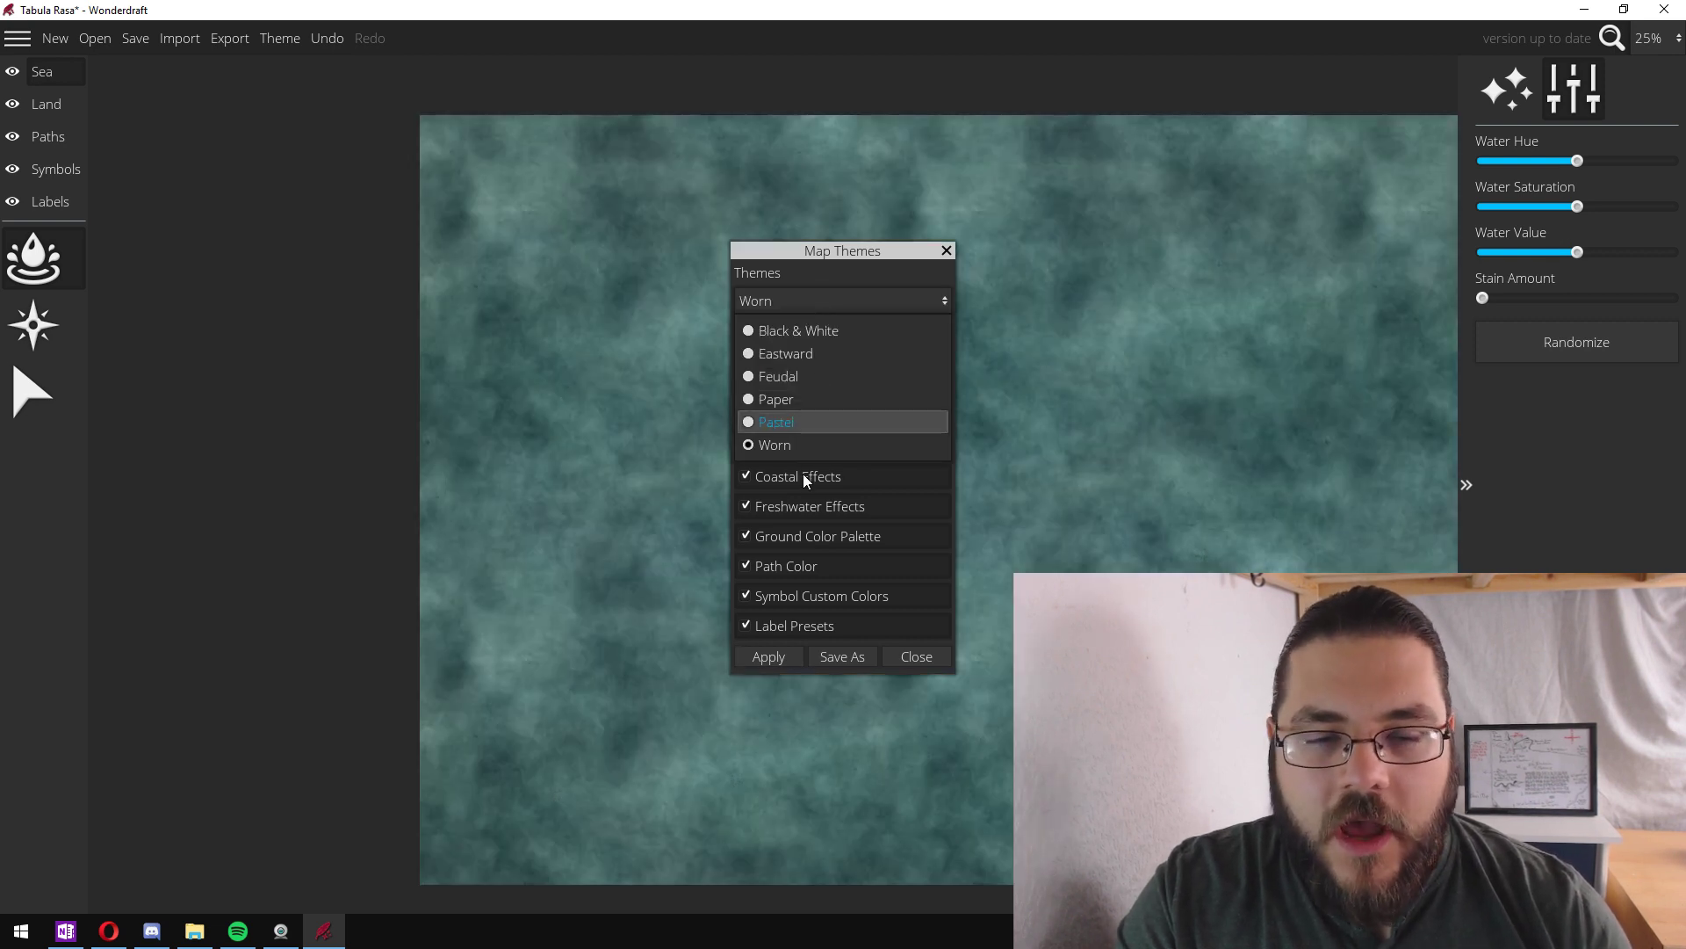
click(794, 423)
click(779, 653)
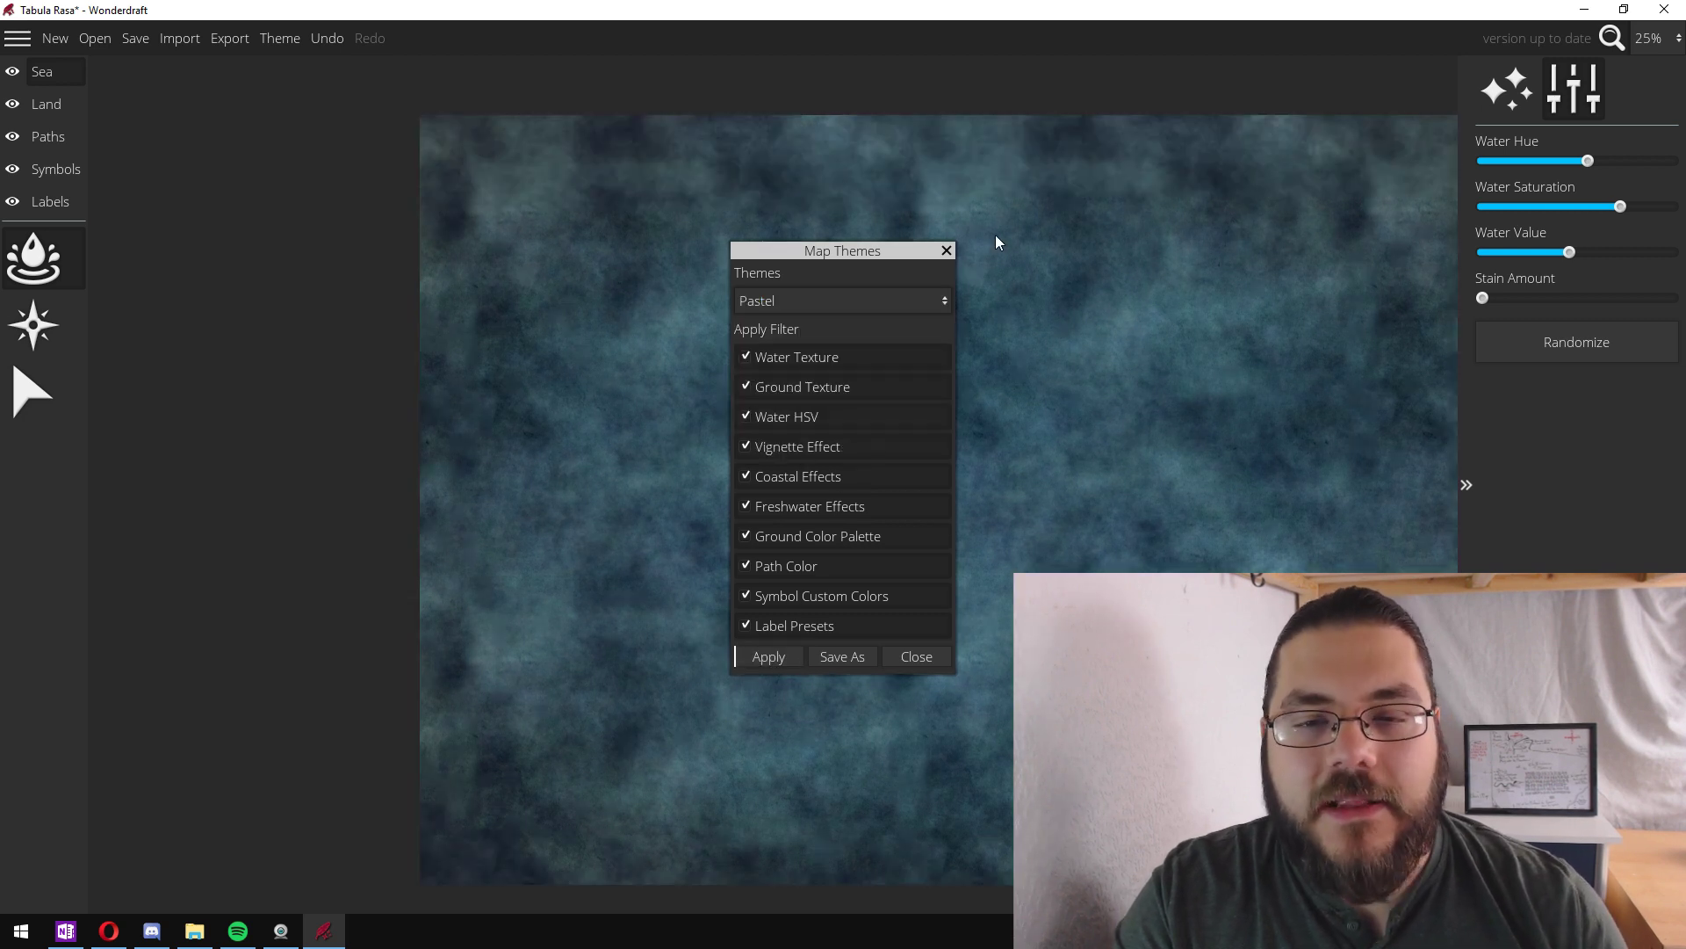
click(947, 253)
drag(1032, 313, 881, 278)
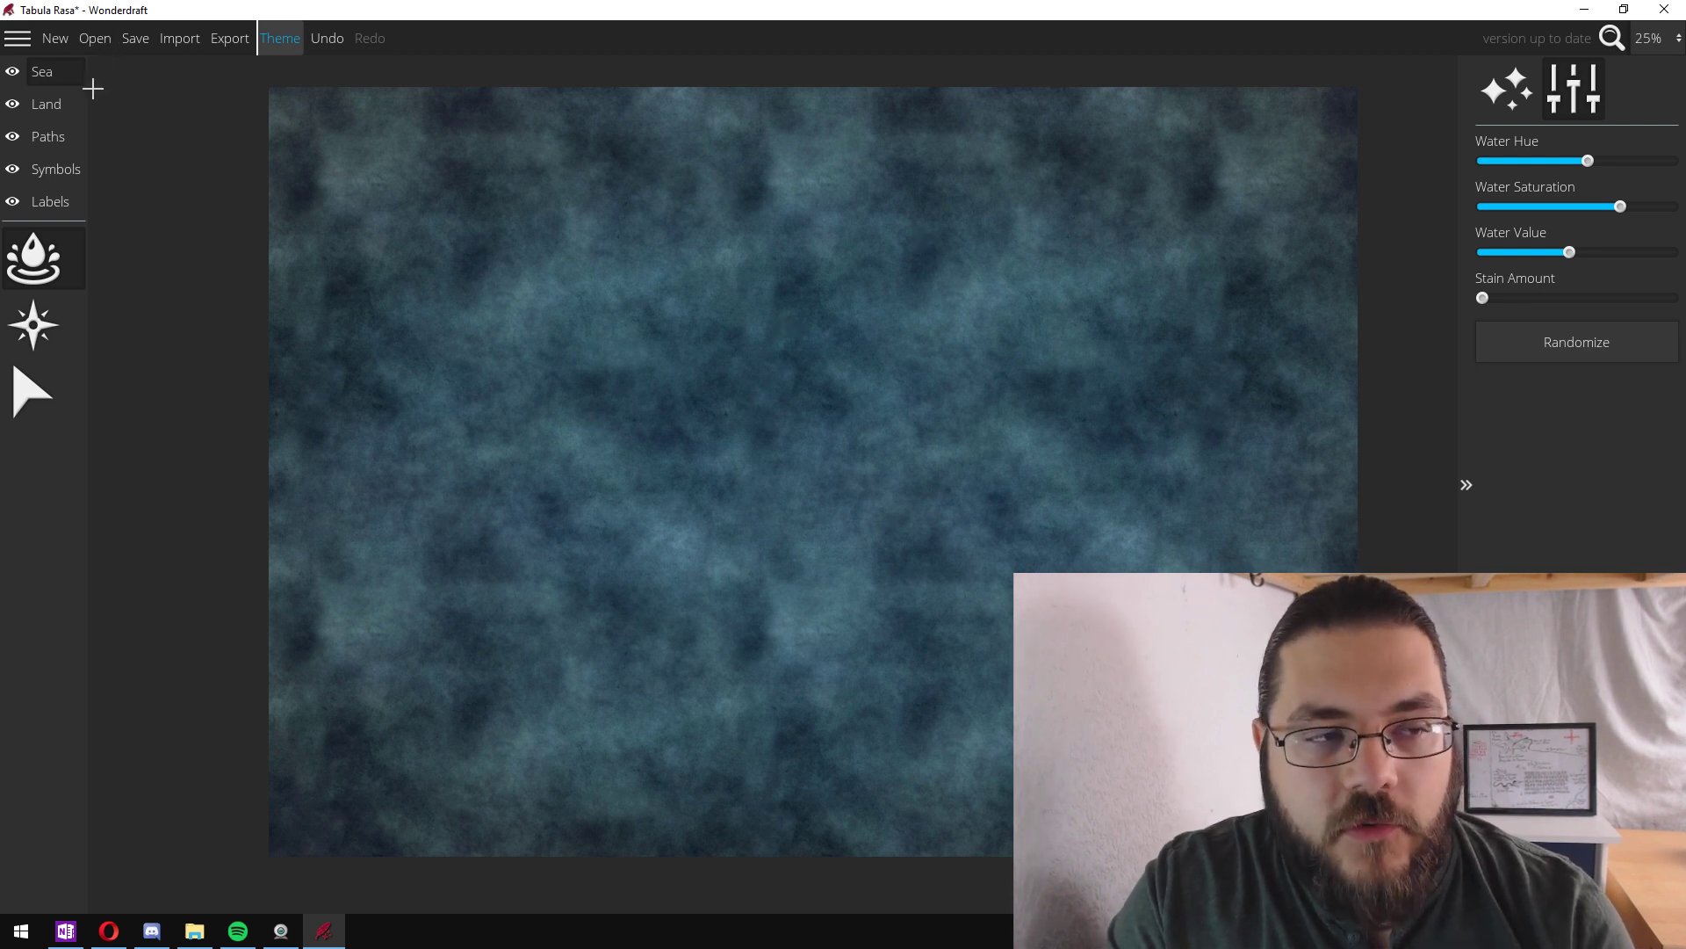
click(53, 108)
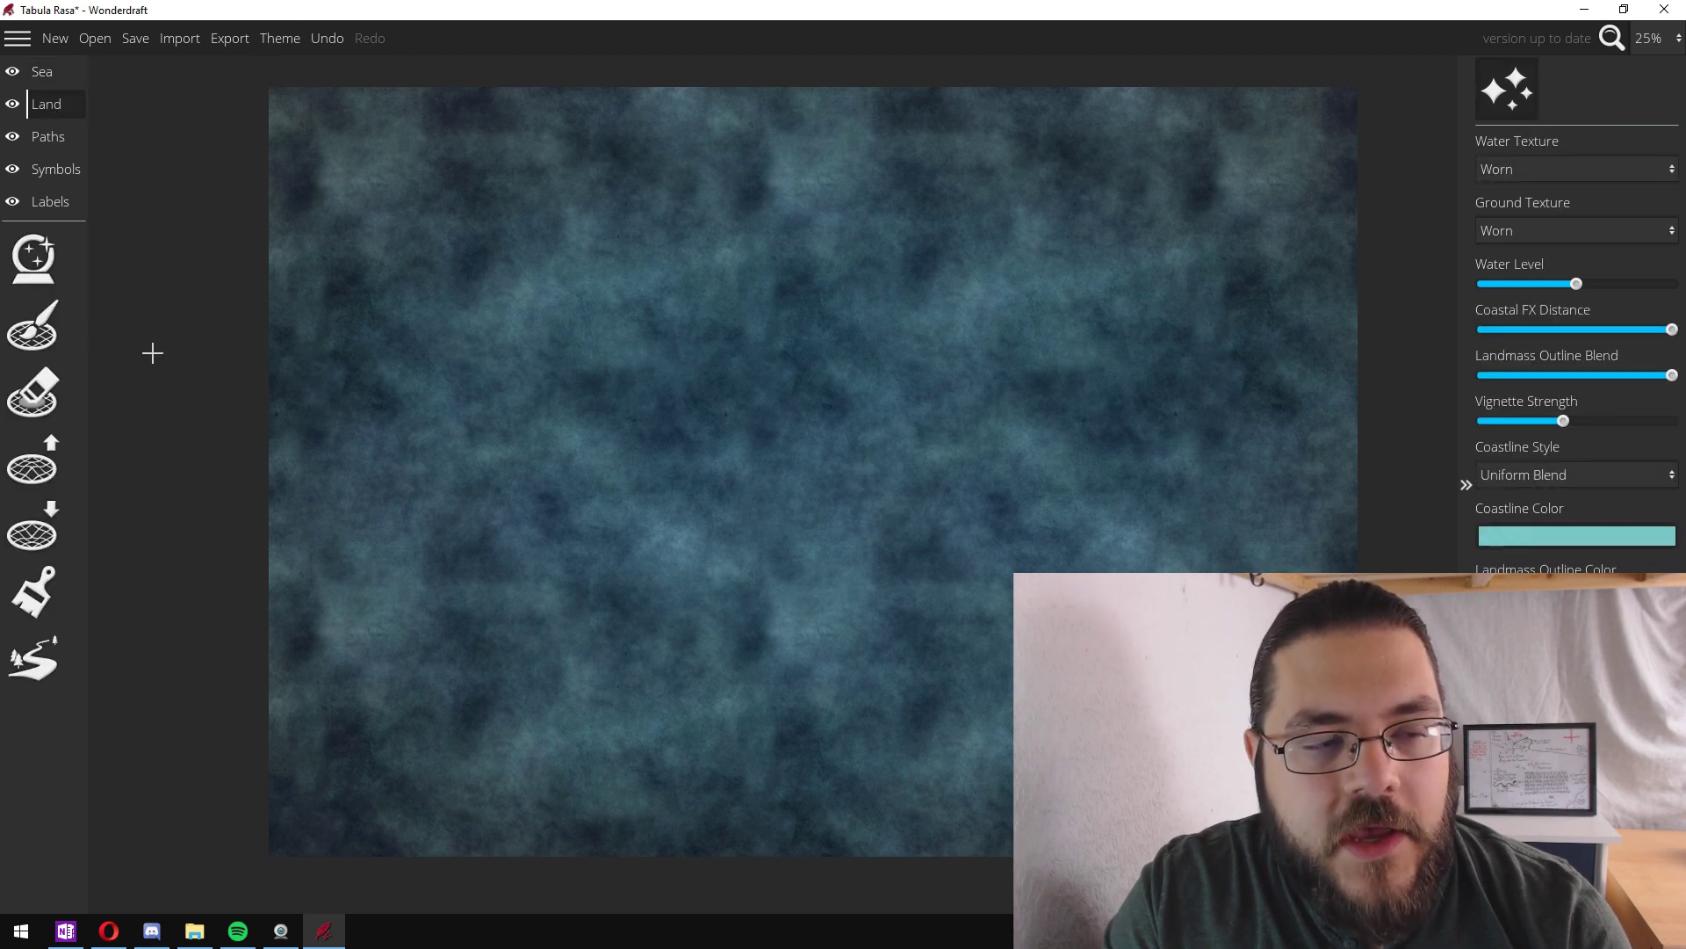
click(48, 341)
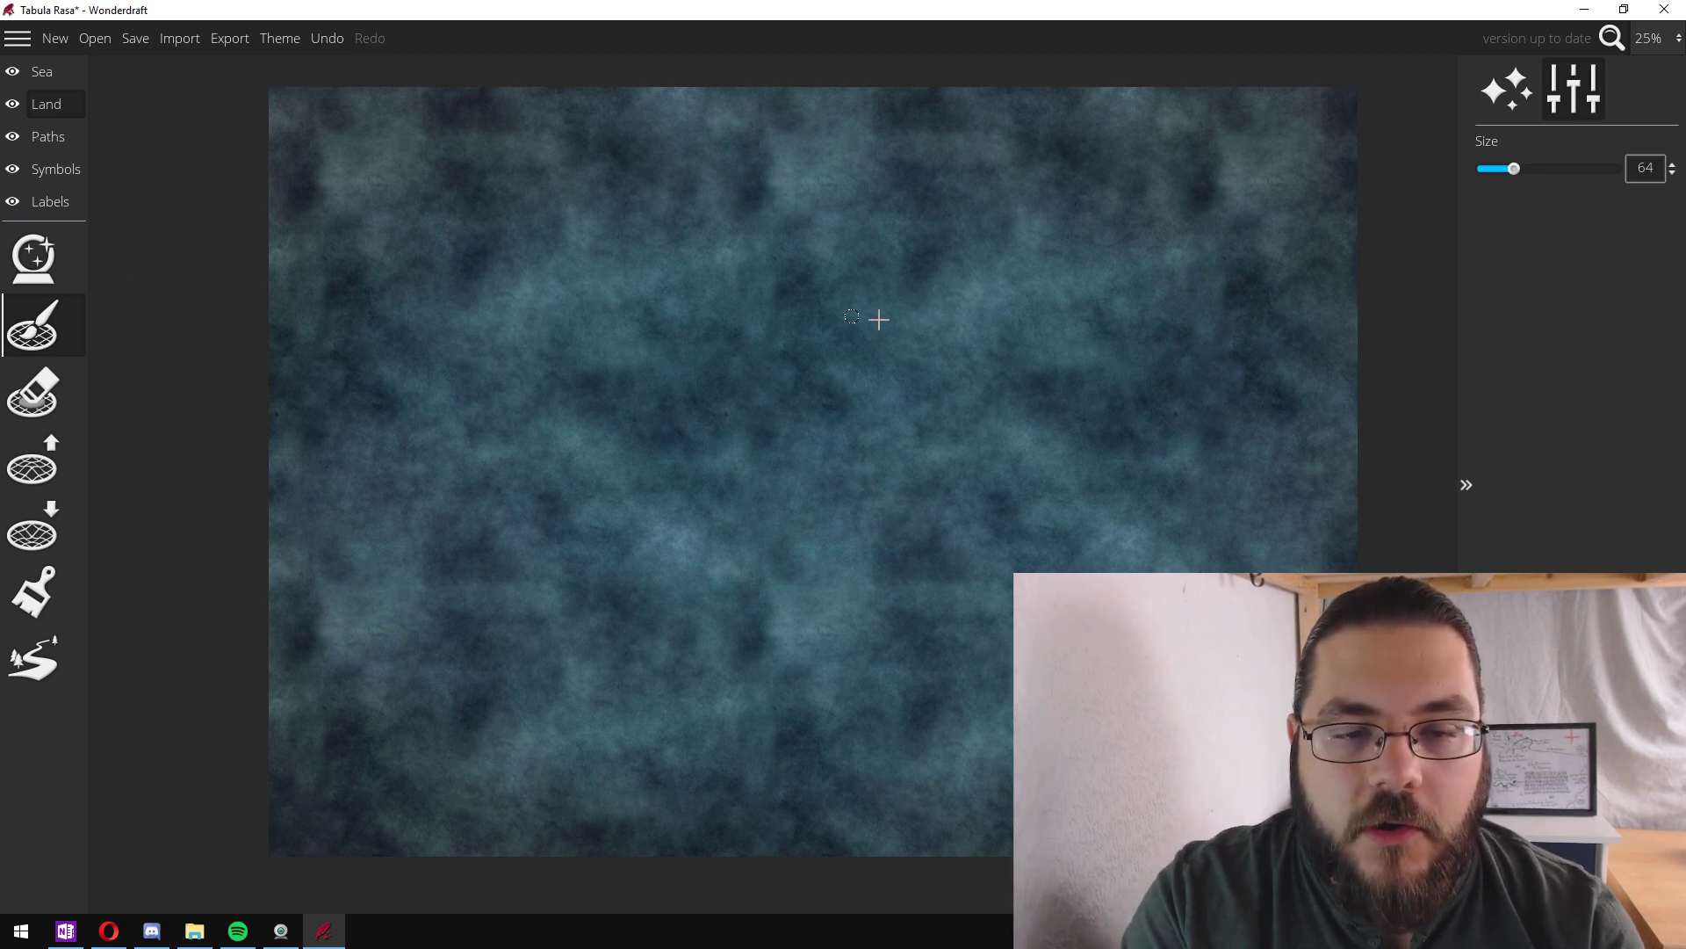
mouse_move(907, 331)
mouse_down()
mouse_move(919, 365)
mouse_move(895, 405)
mouse_move(936, 390)
mouse_move(933, 444)
mouse_move(936, 338)
mouse_move(956, 411)
mouse_move(945, 385)
mouse_move(921, 438)
mouse_move(893, 396)
mouse_move(918, 336)
mouse_move(952, 370)
mouse_move(951, 344)
mouse_move(918, 338)
mouse_move(976, 313)
mouse_move(1004, 355)
mouse_move(934, 387)
mouse_up()
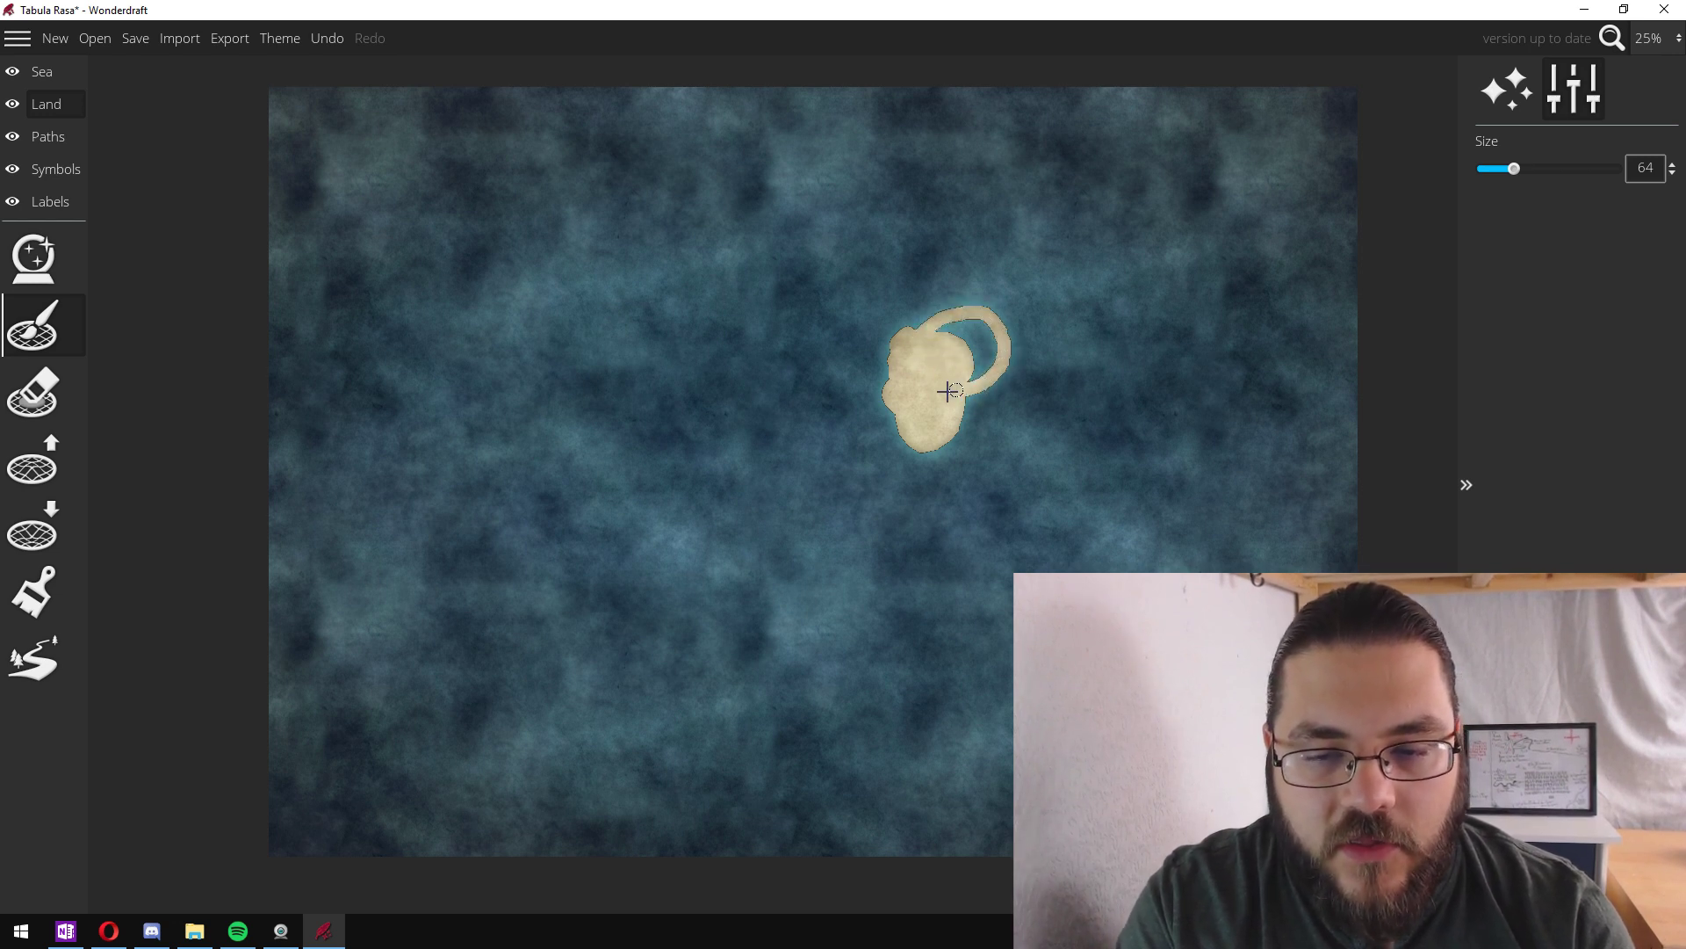
scroll(972, 336, up, 4)
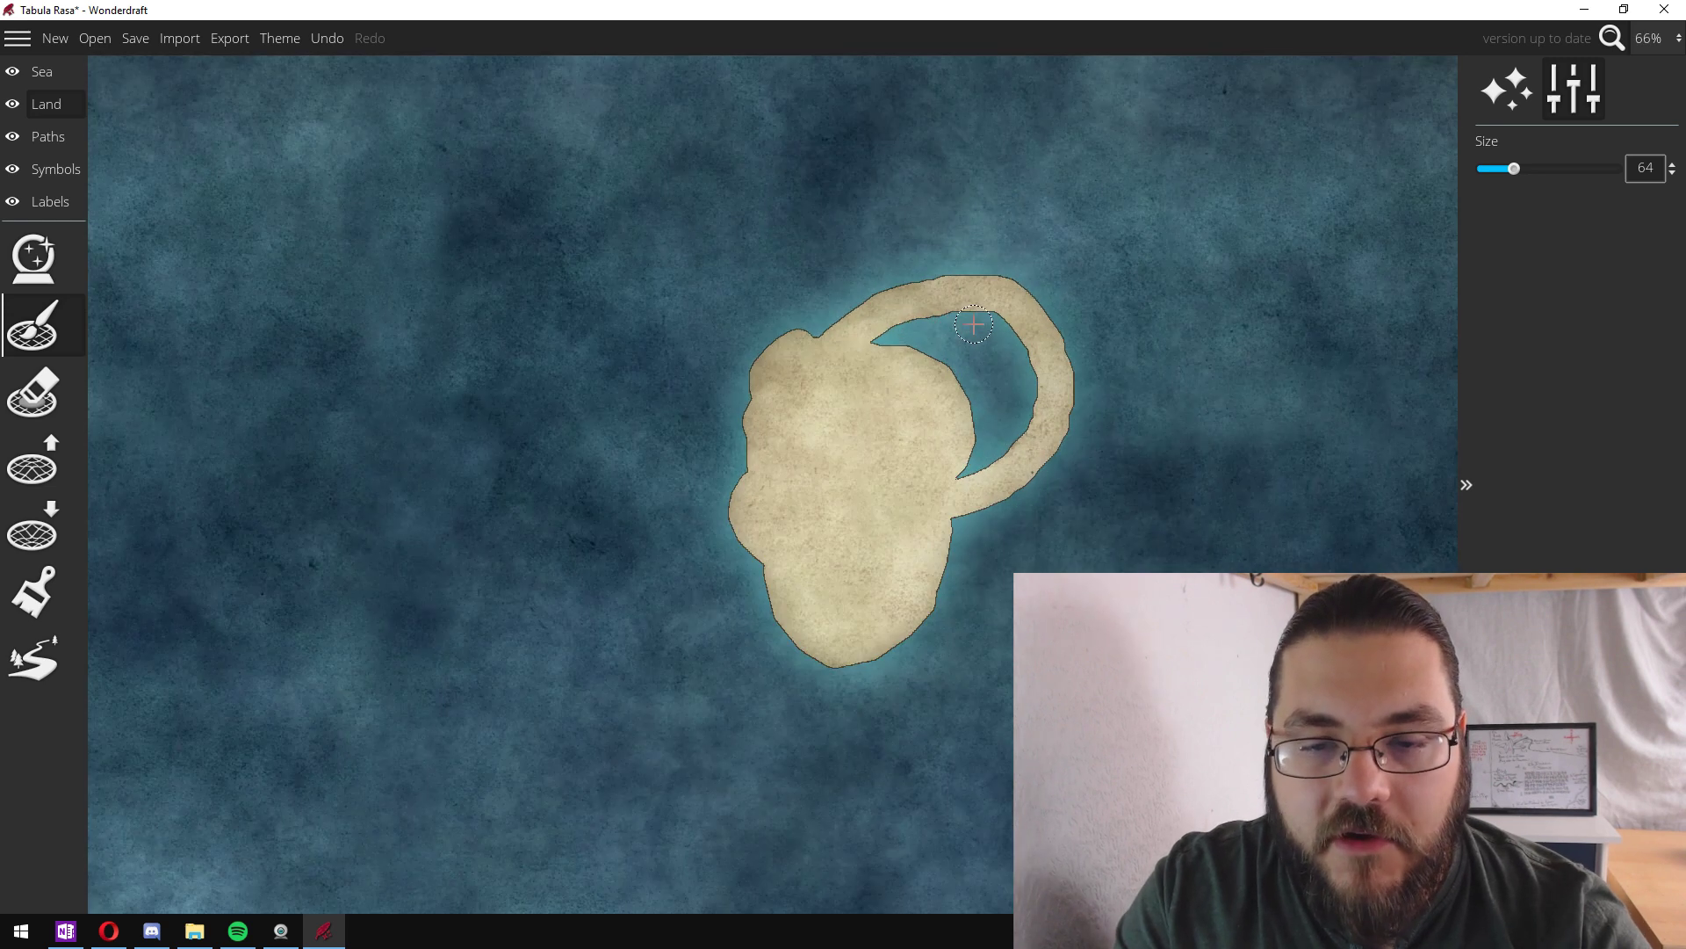
scroll(973, 324, down, 2)
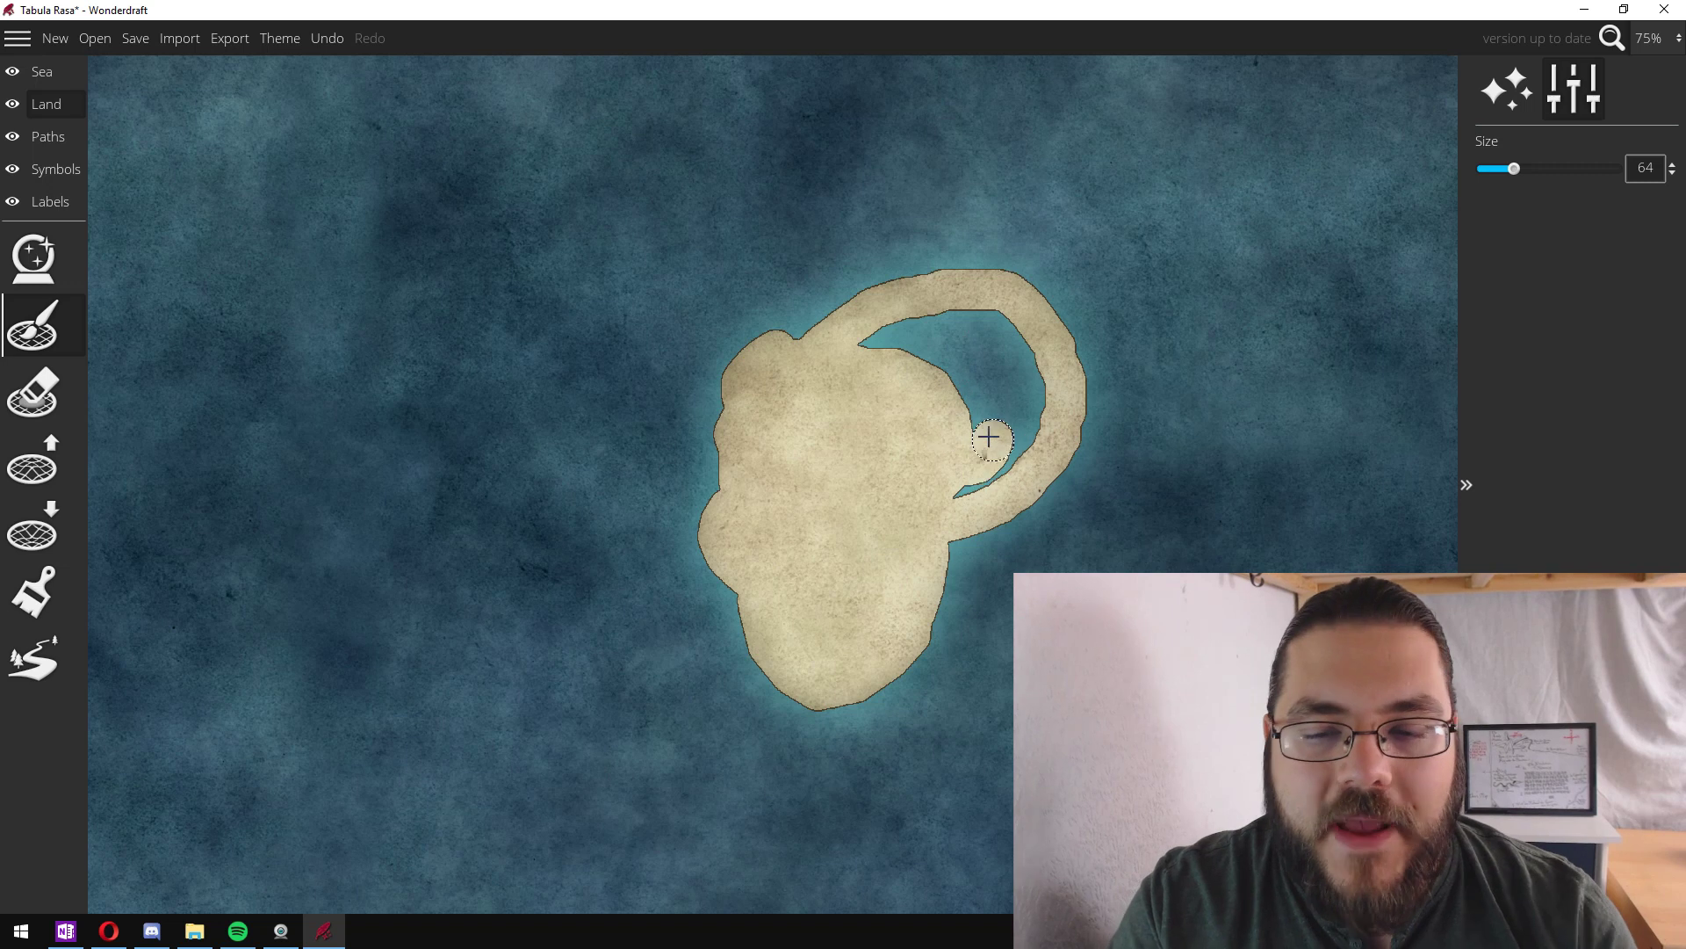
mouse_move(989, 437)
mouse_down()
mouse_move(960, 485)
mouse_move(1026, 413)
mouse_move(1011, 359)
mouse_move(979, 333)
mouse_move(874, 351)
mouse_move(931, 319)
mouse_move(989, 320)
mouse_move(1044, 379)
mouse_move(1030, 393)
mouse_move(951, 386)
mouse_move(972, 351)
mouse_up()
click(37, 468)
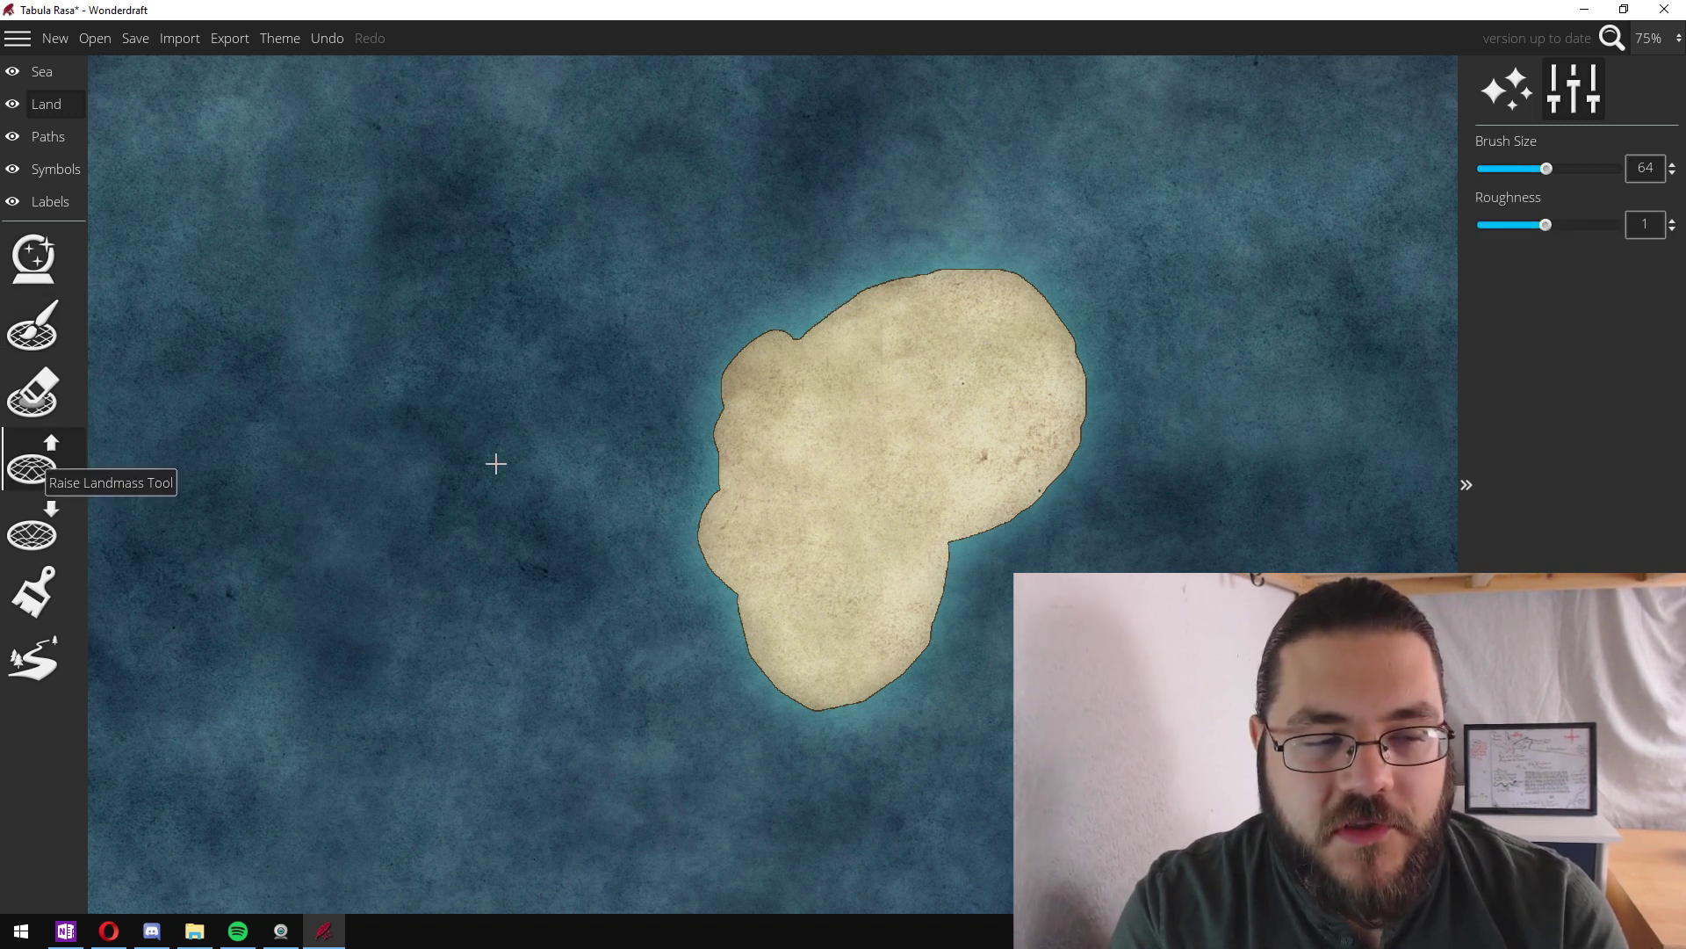
mouse_move(707, 347)
mouse_down()
mouse_move(806, 321)
mouse_move(859, 282)
mouse_move(1001, 264)
mouse_move(756, 322)
mouse_move(790, 327)
mouse_move(841, 314)
mouse_move(723, 329)
mouse_move(914, 300)
mouse_up()
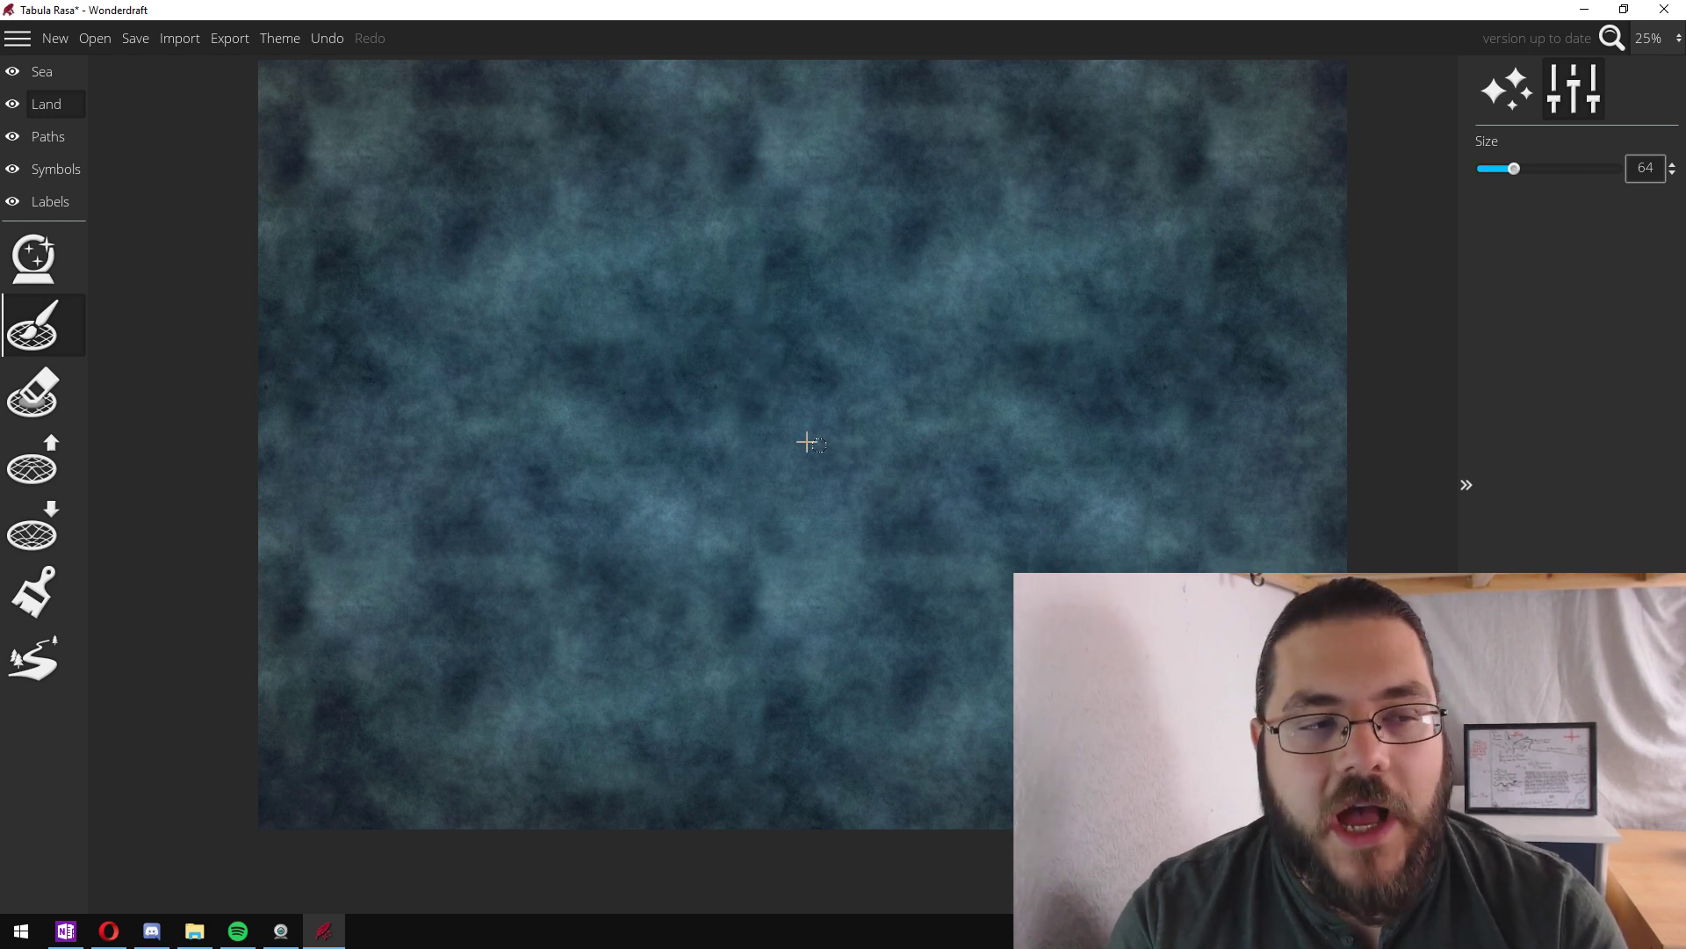
- Generate Continent-pattern landmasses with higher Roughness and Detail
click(51, 257)
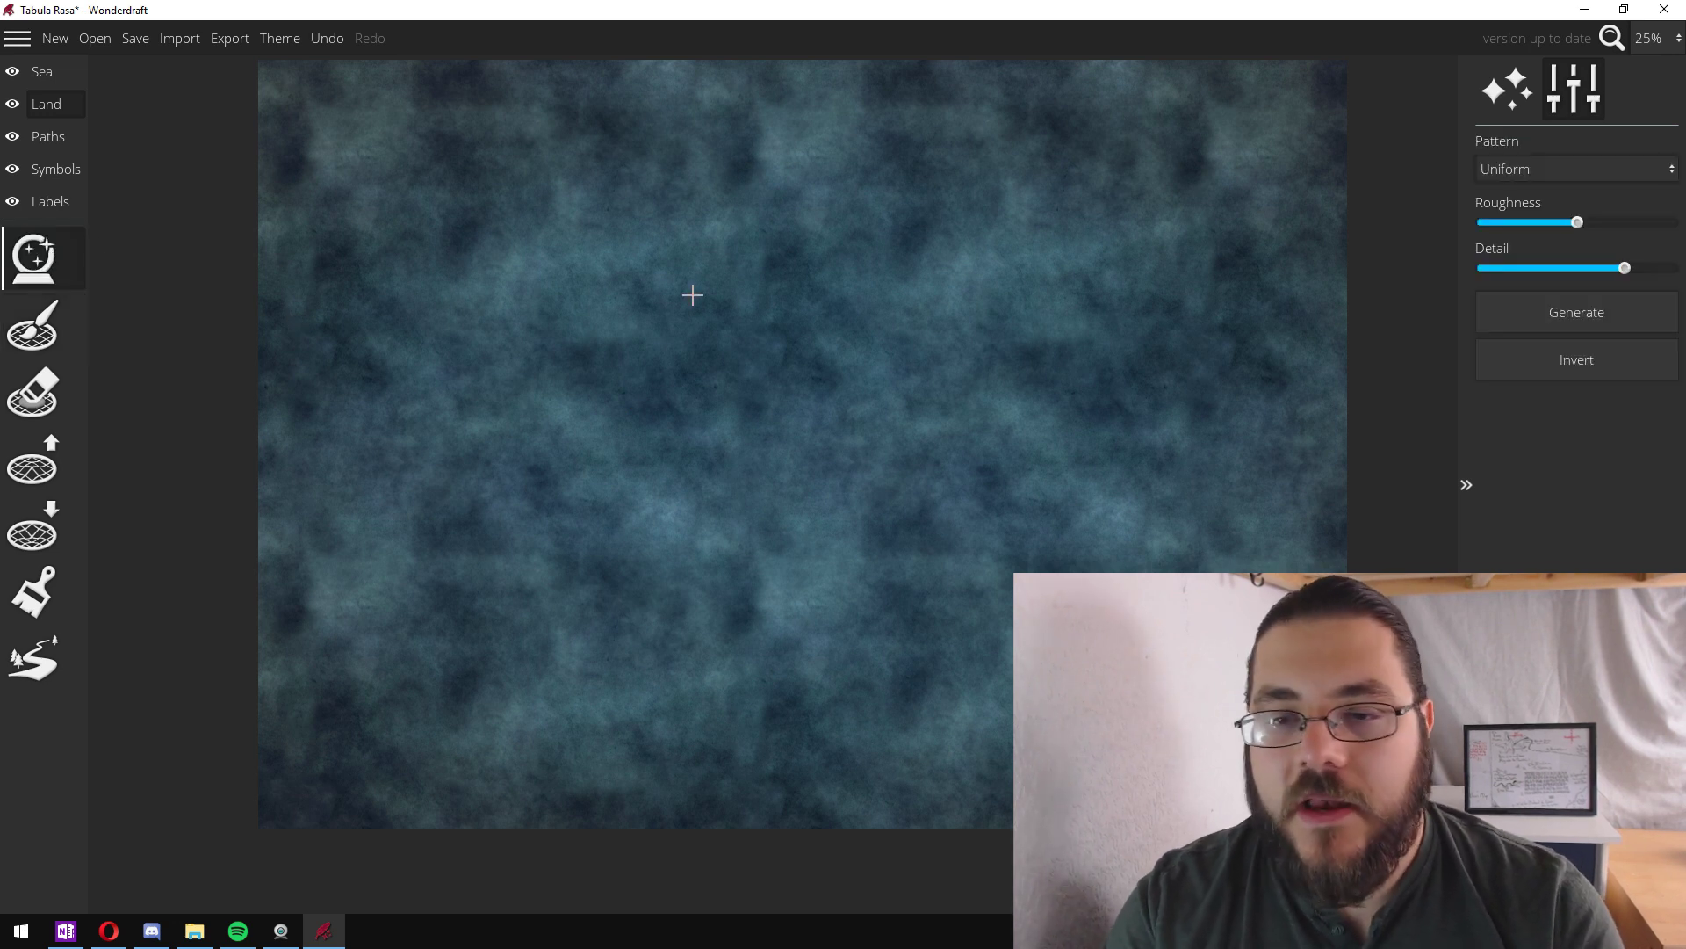
click(1542, 167)
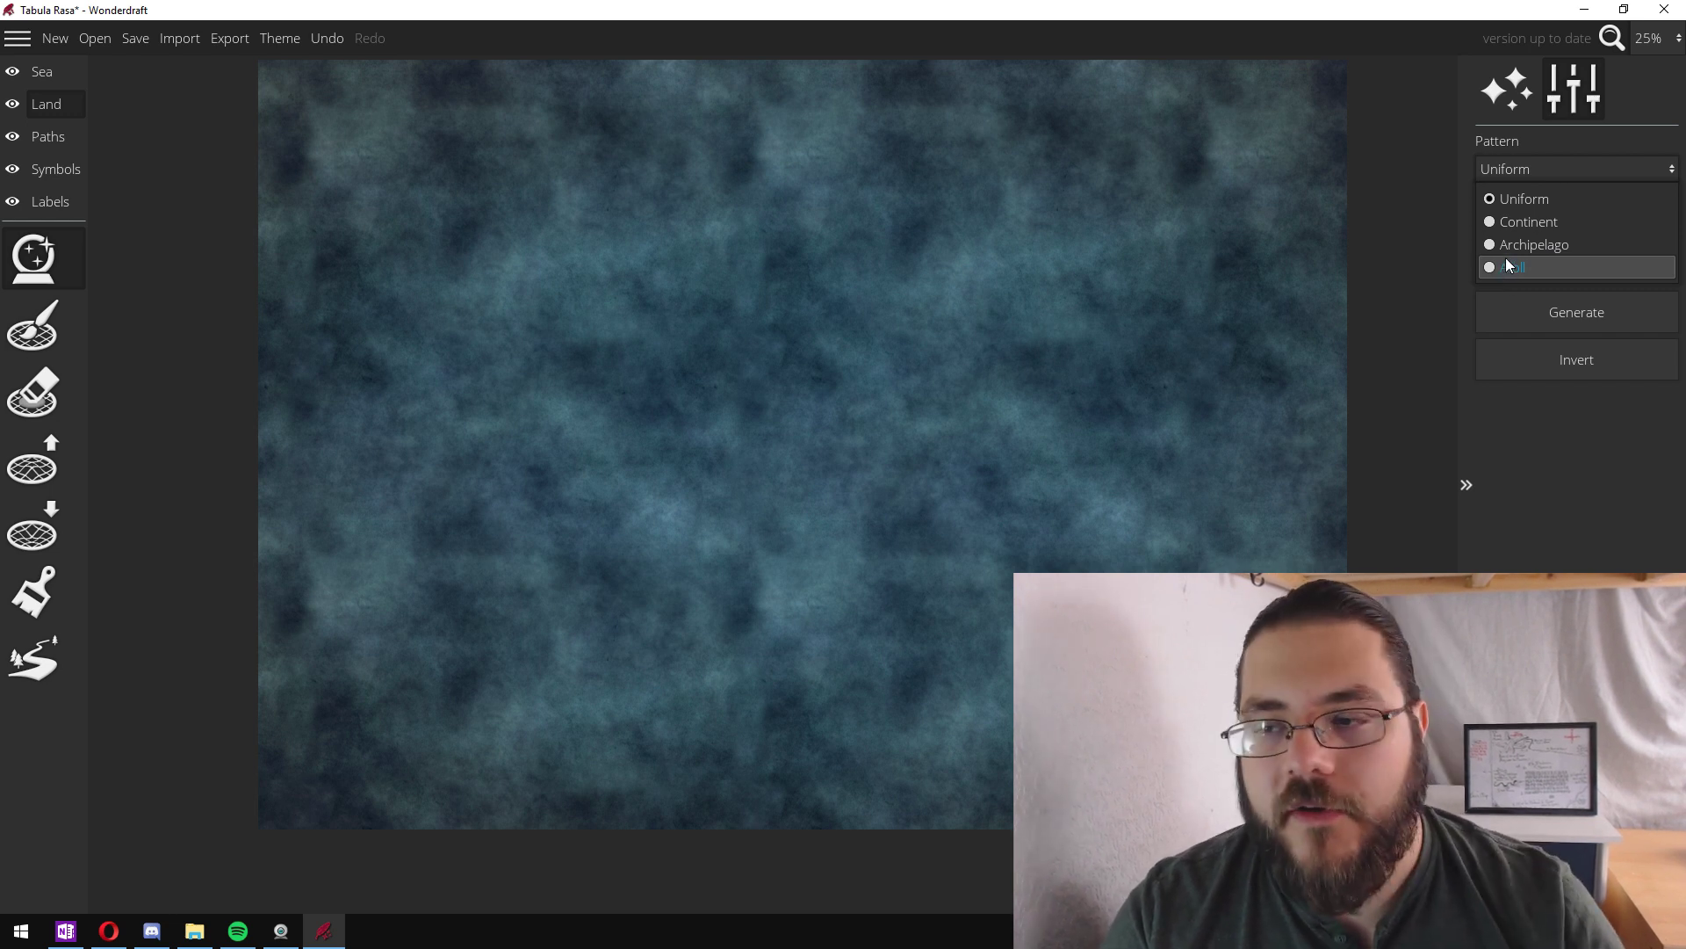
click(1515, 221)
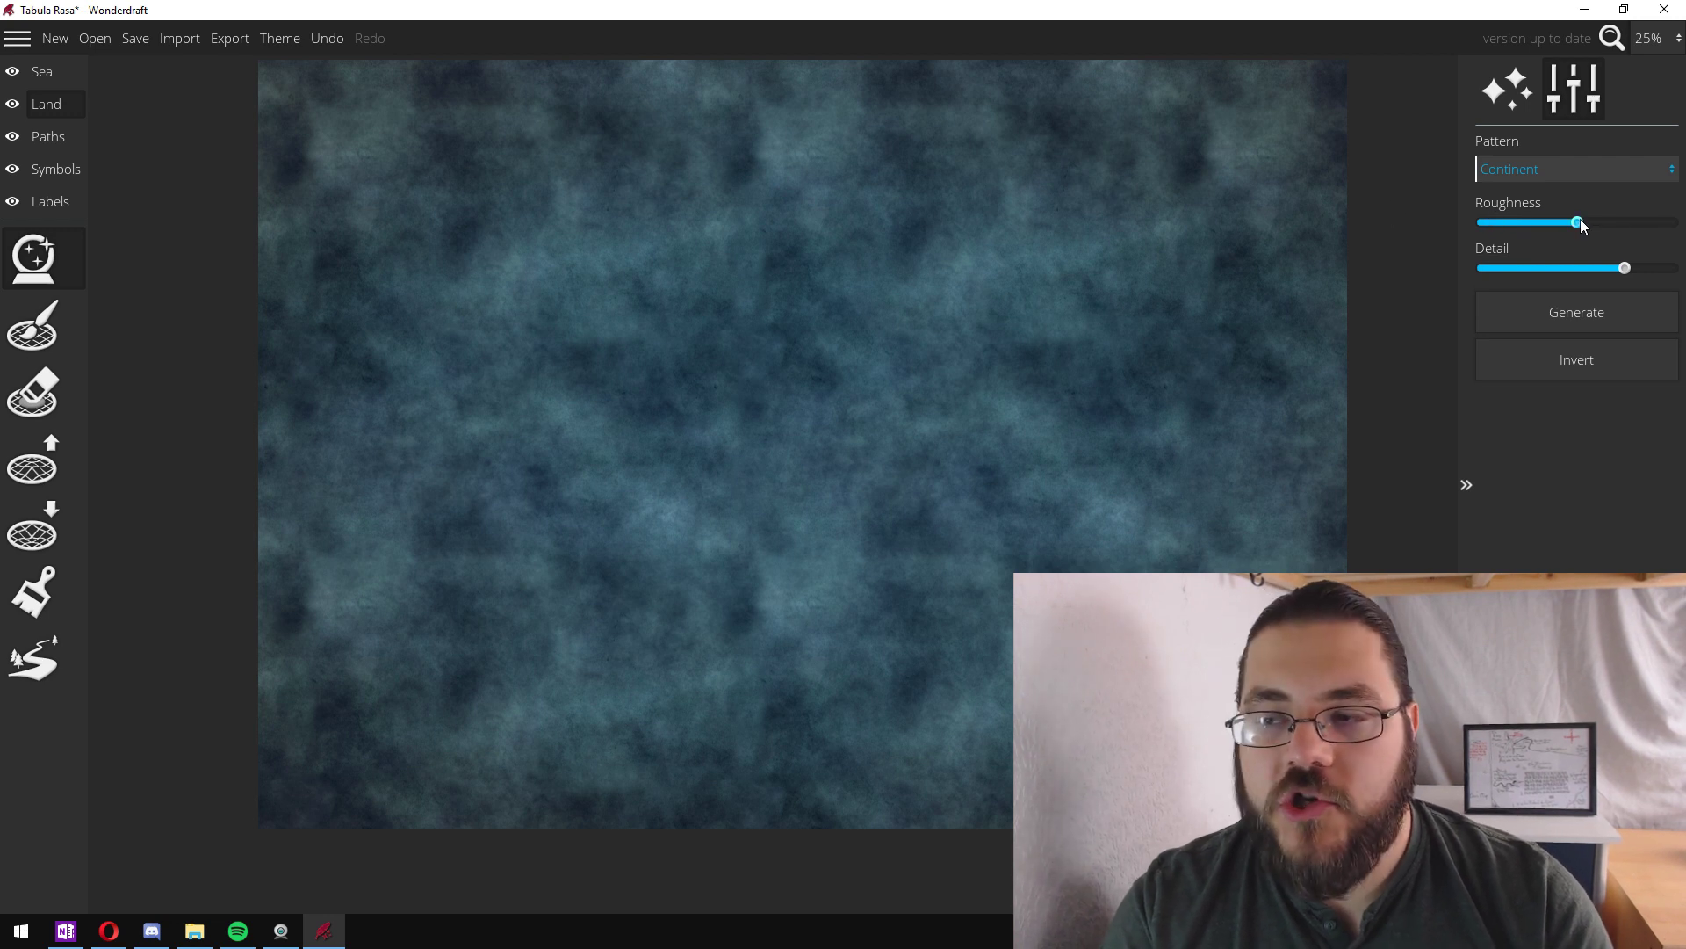
drag(1579, 221, 1616, 221)
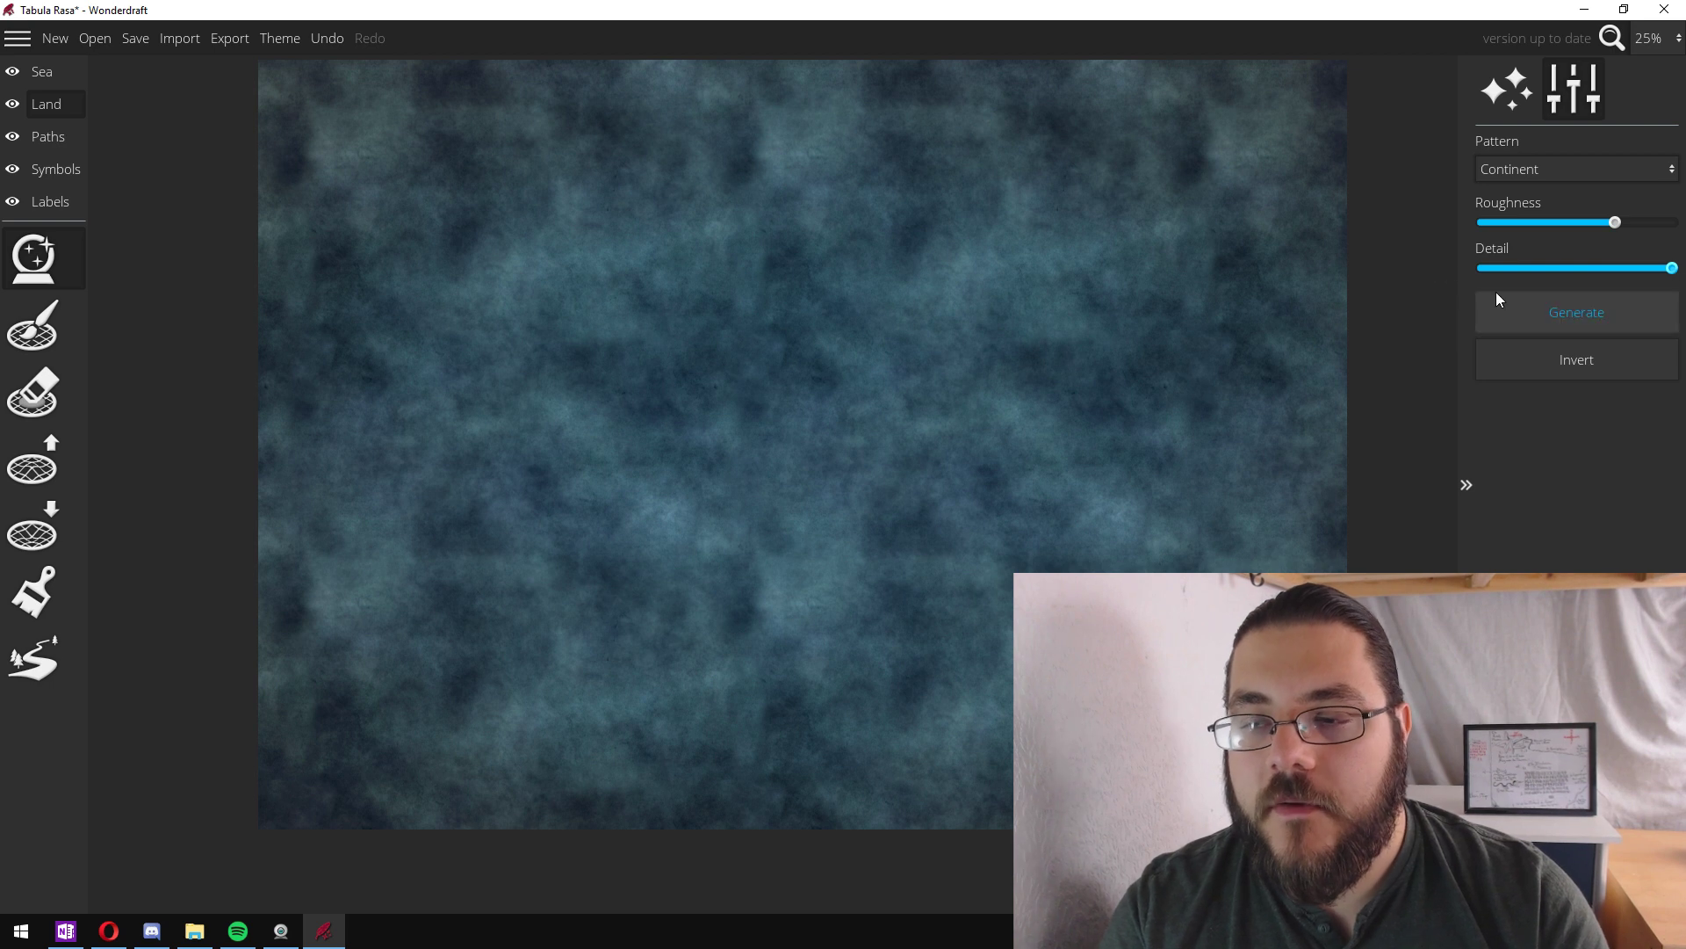
click(1541, 309)
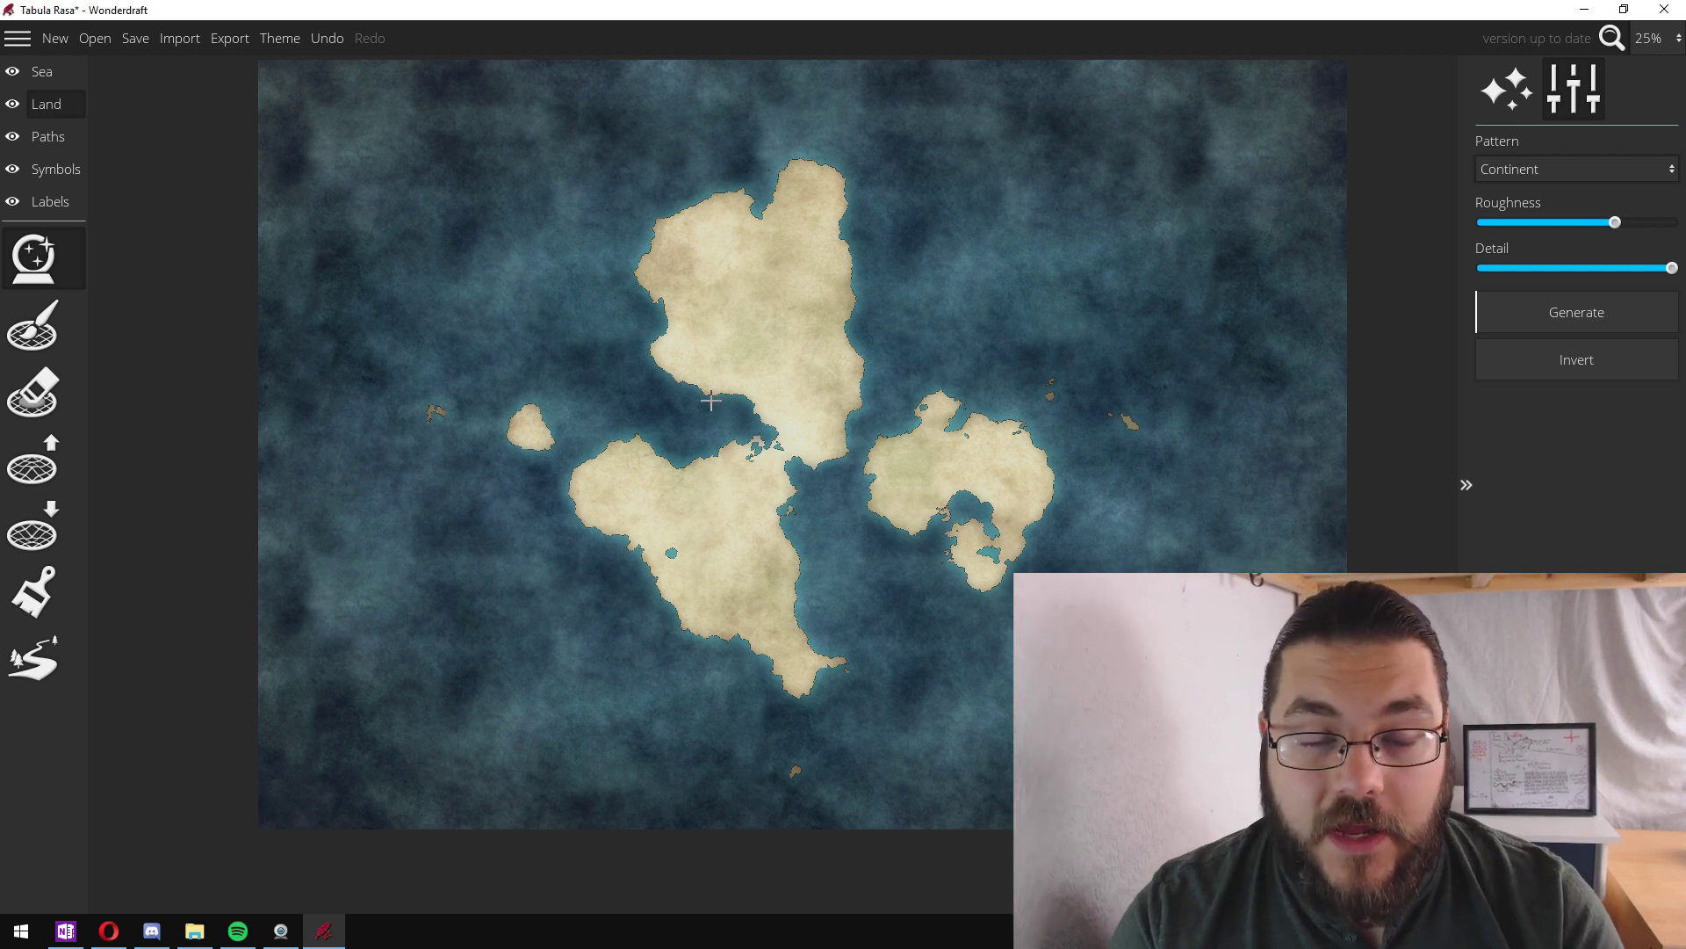
- Use the Raise Landmass brush at size 20 to fill a small water inlet
key(4)
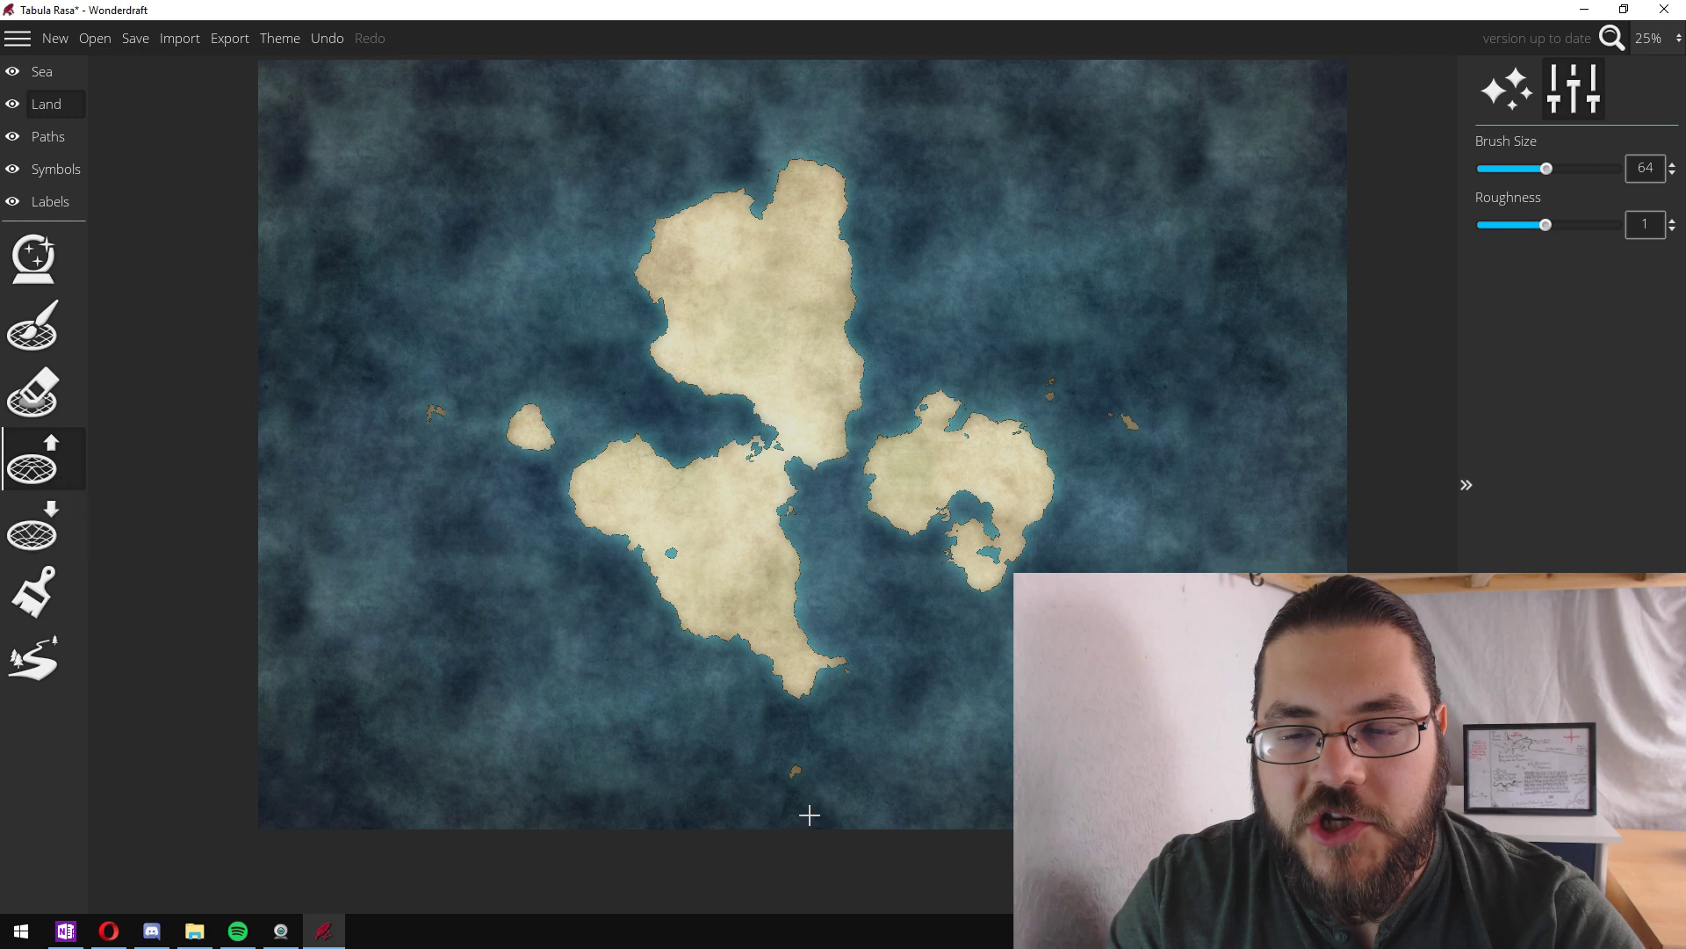
scroll(983, 607, up, 5)
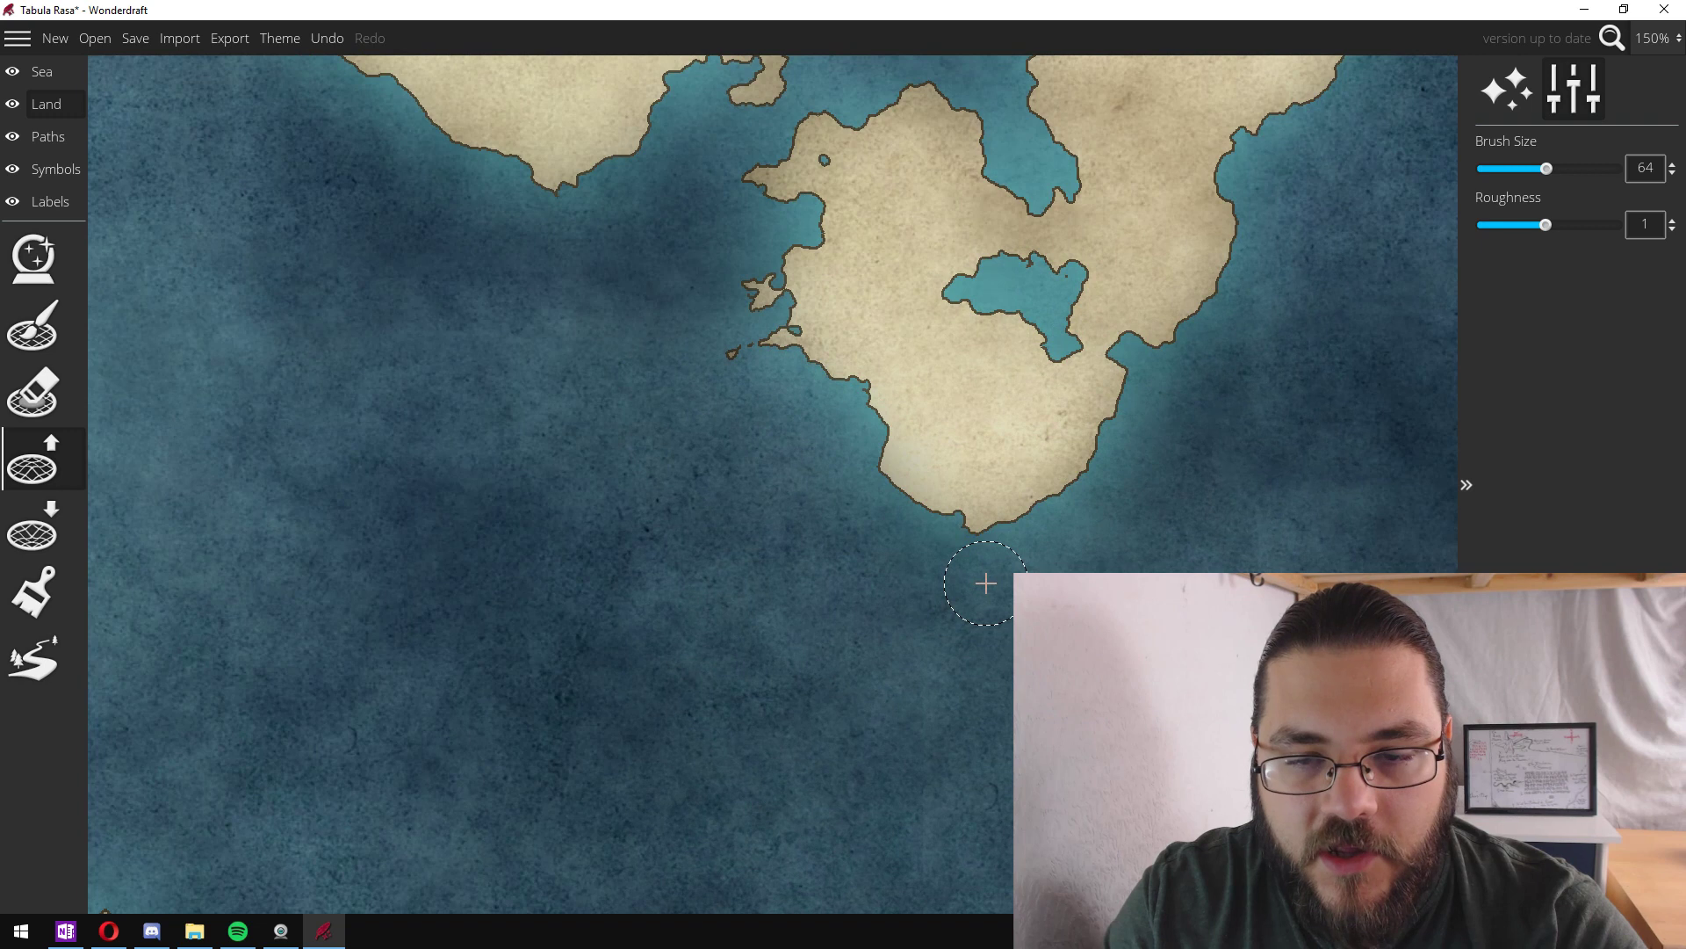
drag(985, 583, 1021, 856)
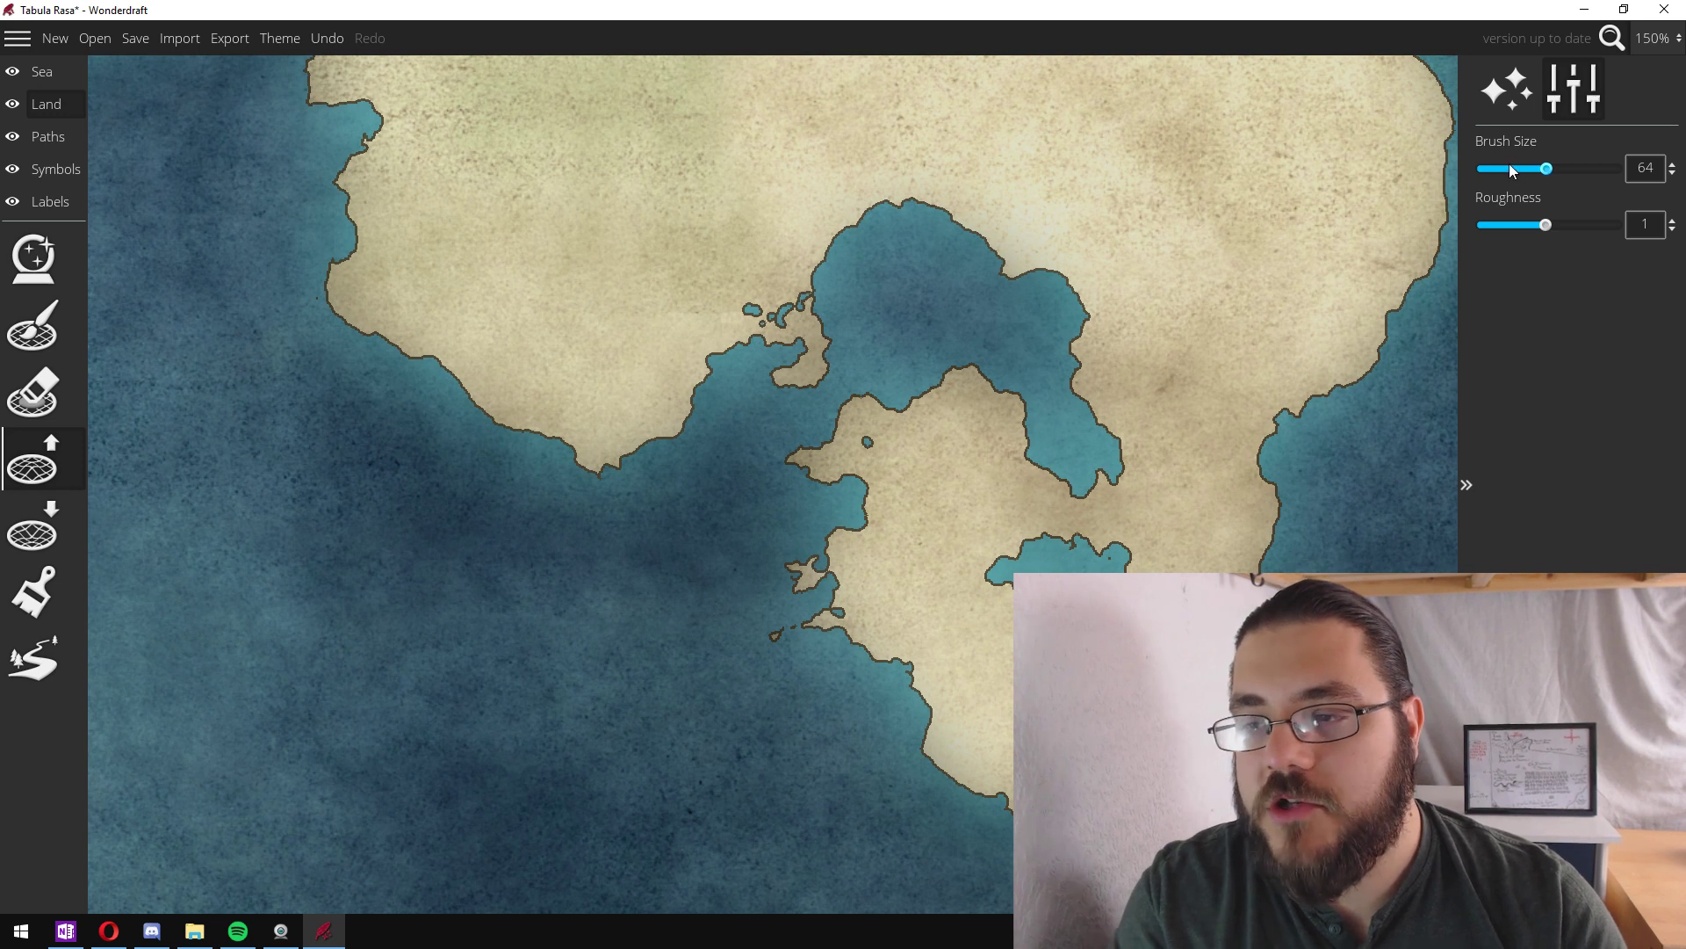
drag(1546, 169, 1498, 169)
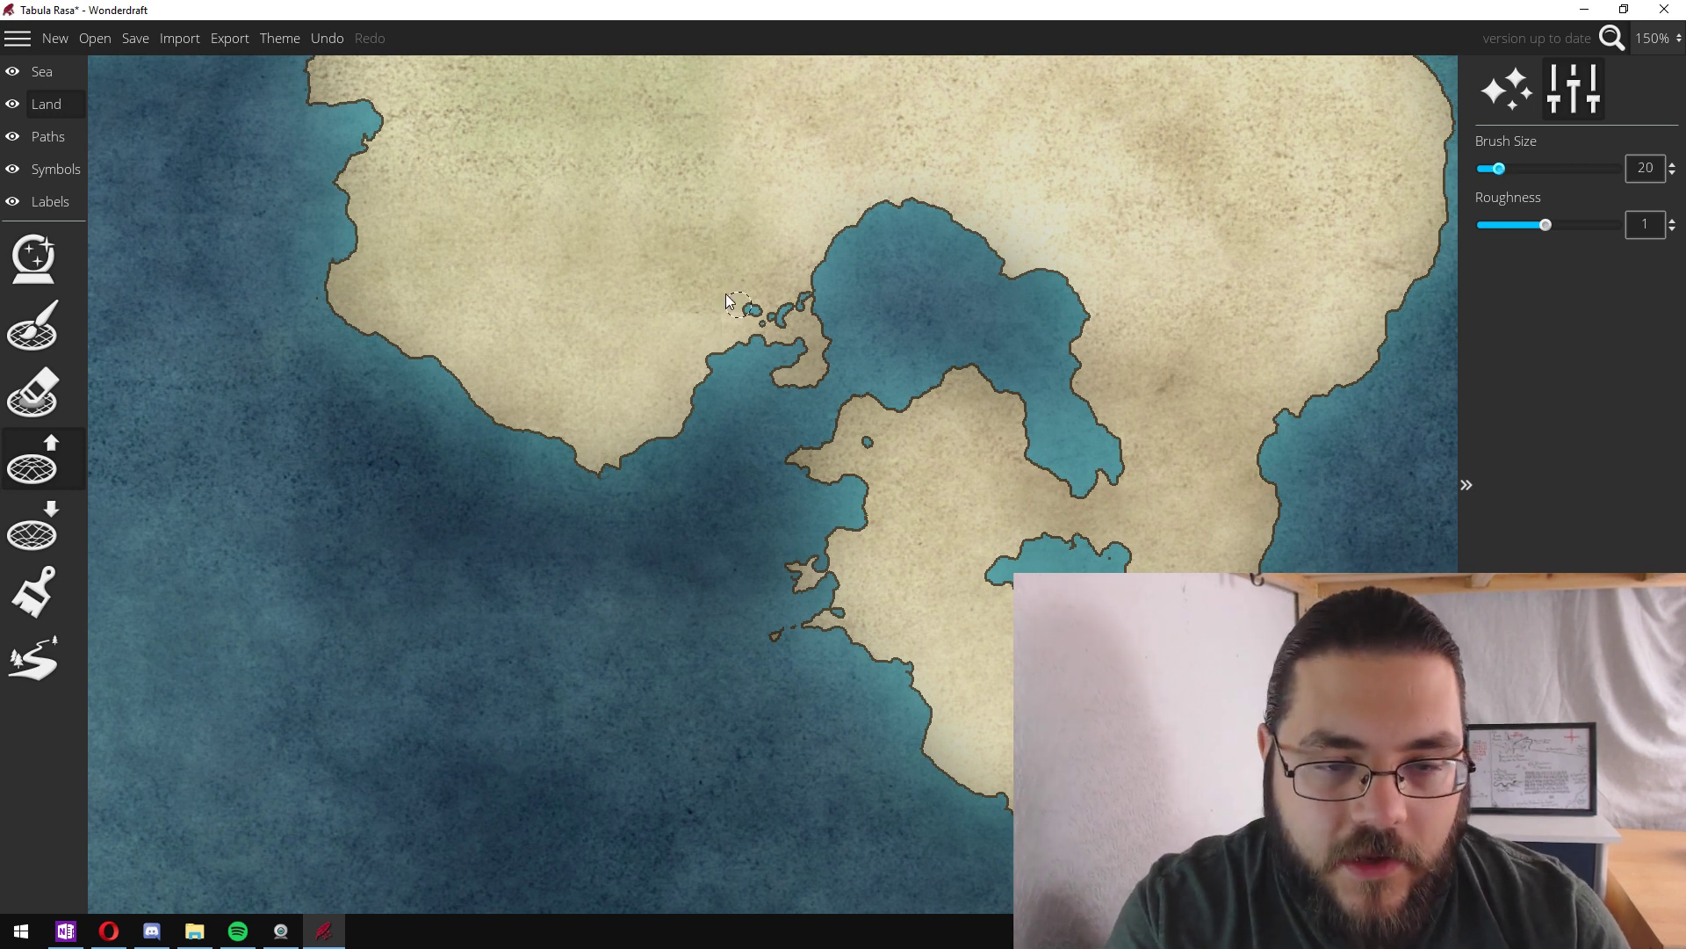
drag(762, 318, 790, 310)
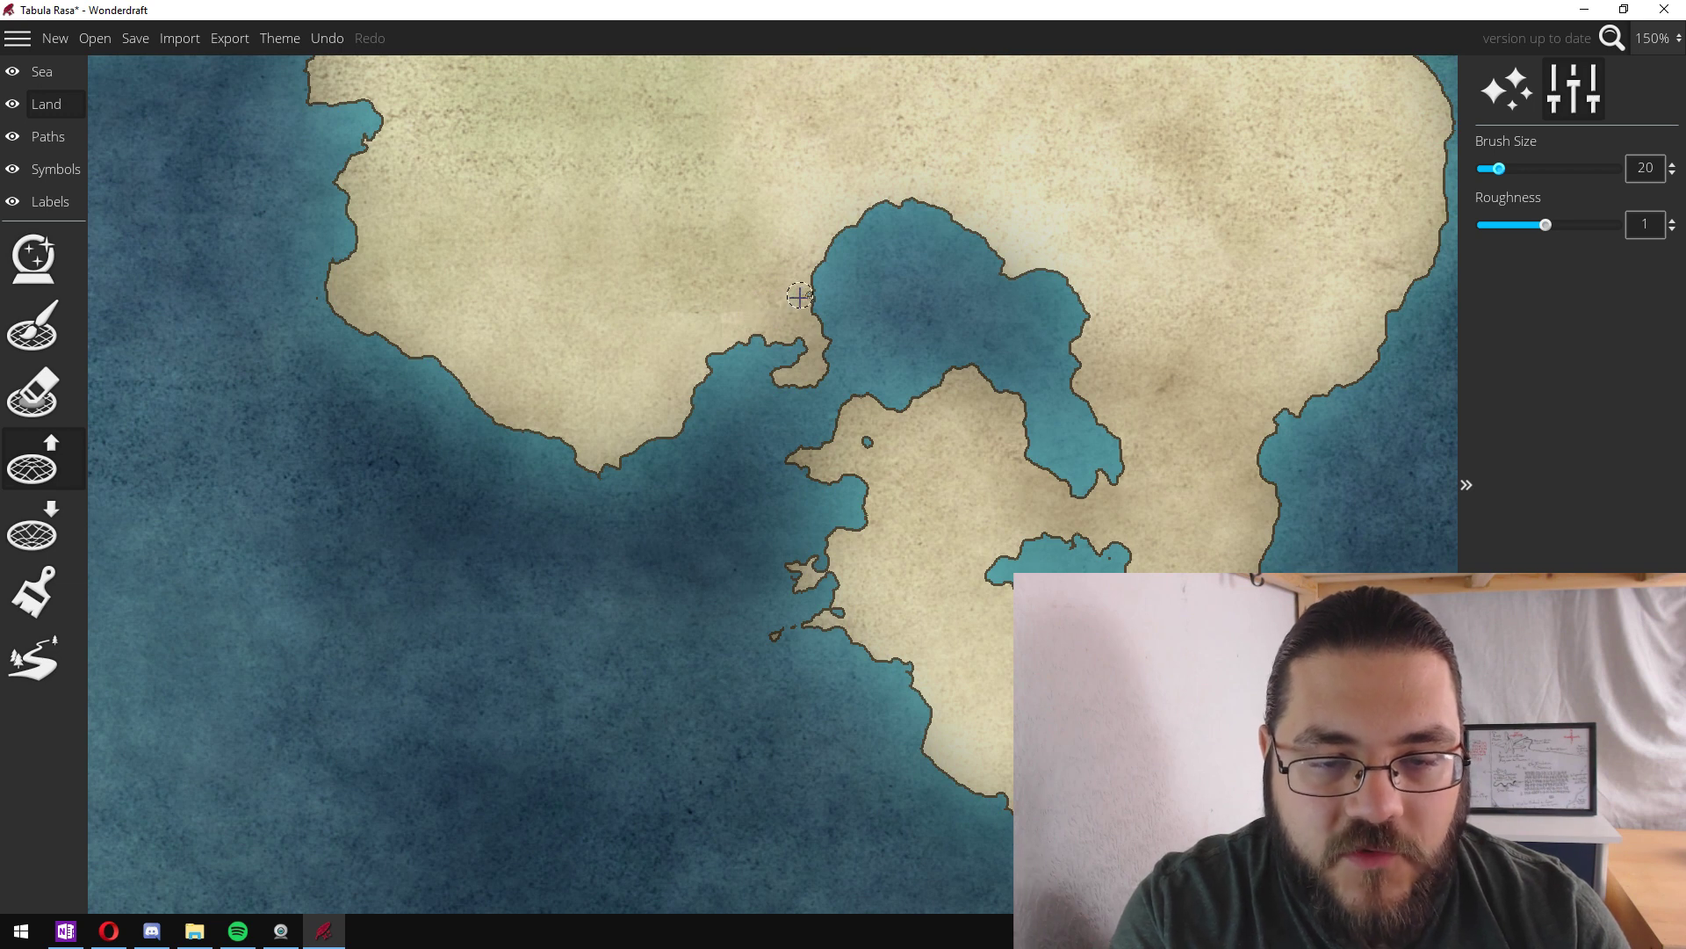
- Pan around the island bays and coastlines looking for more inlets to fill
key(s)
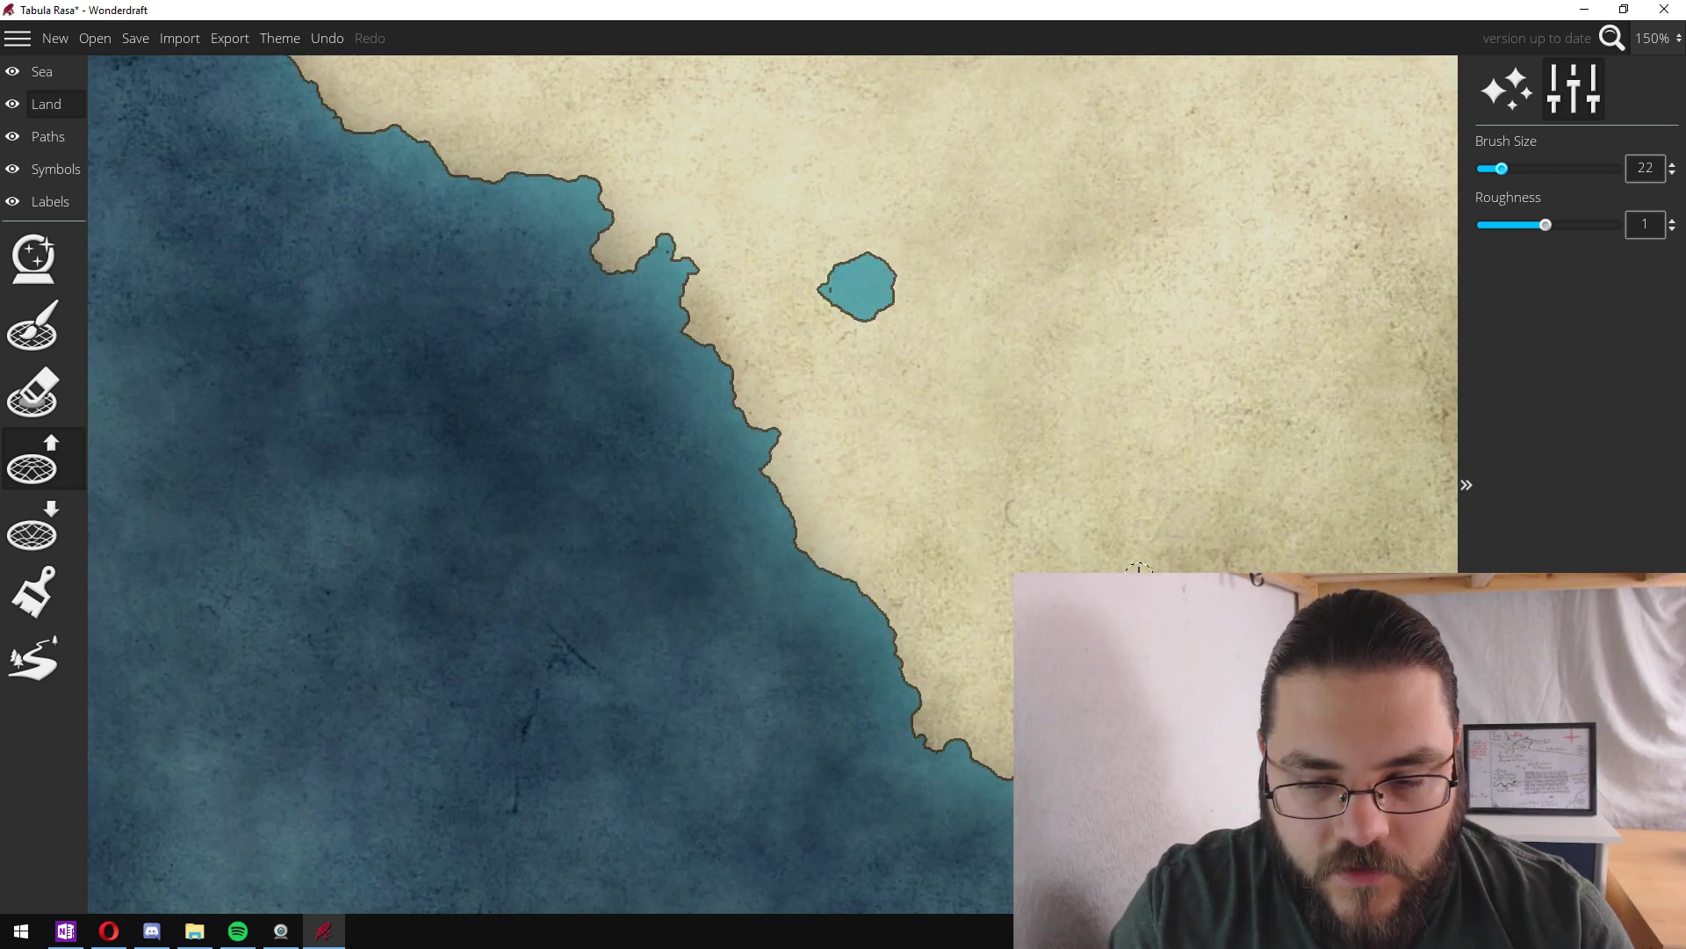
scroll(468, 111, up, 2)
key(w)
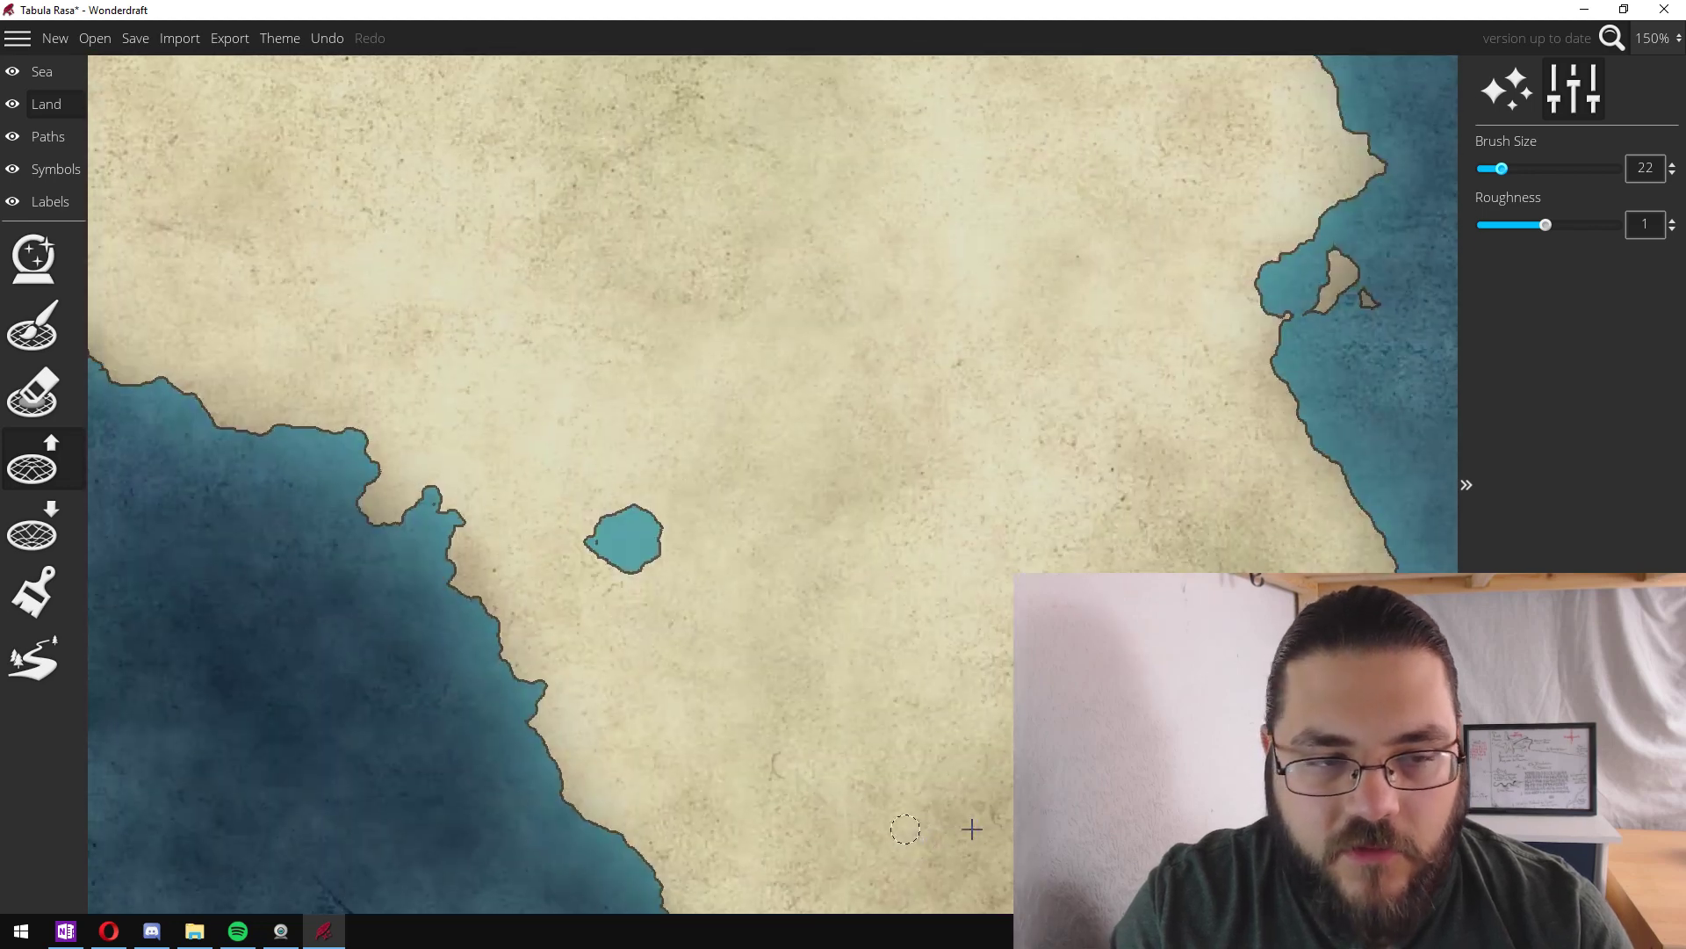
key(a)
key(w)
key(a)
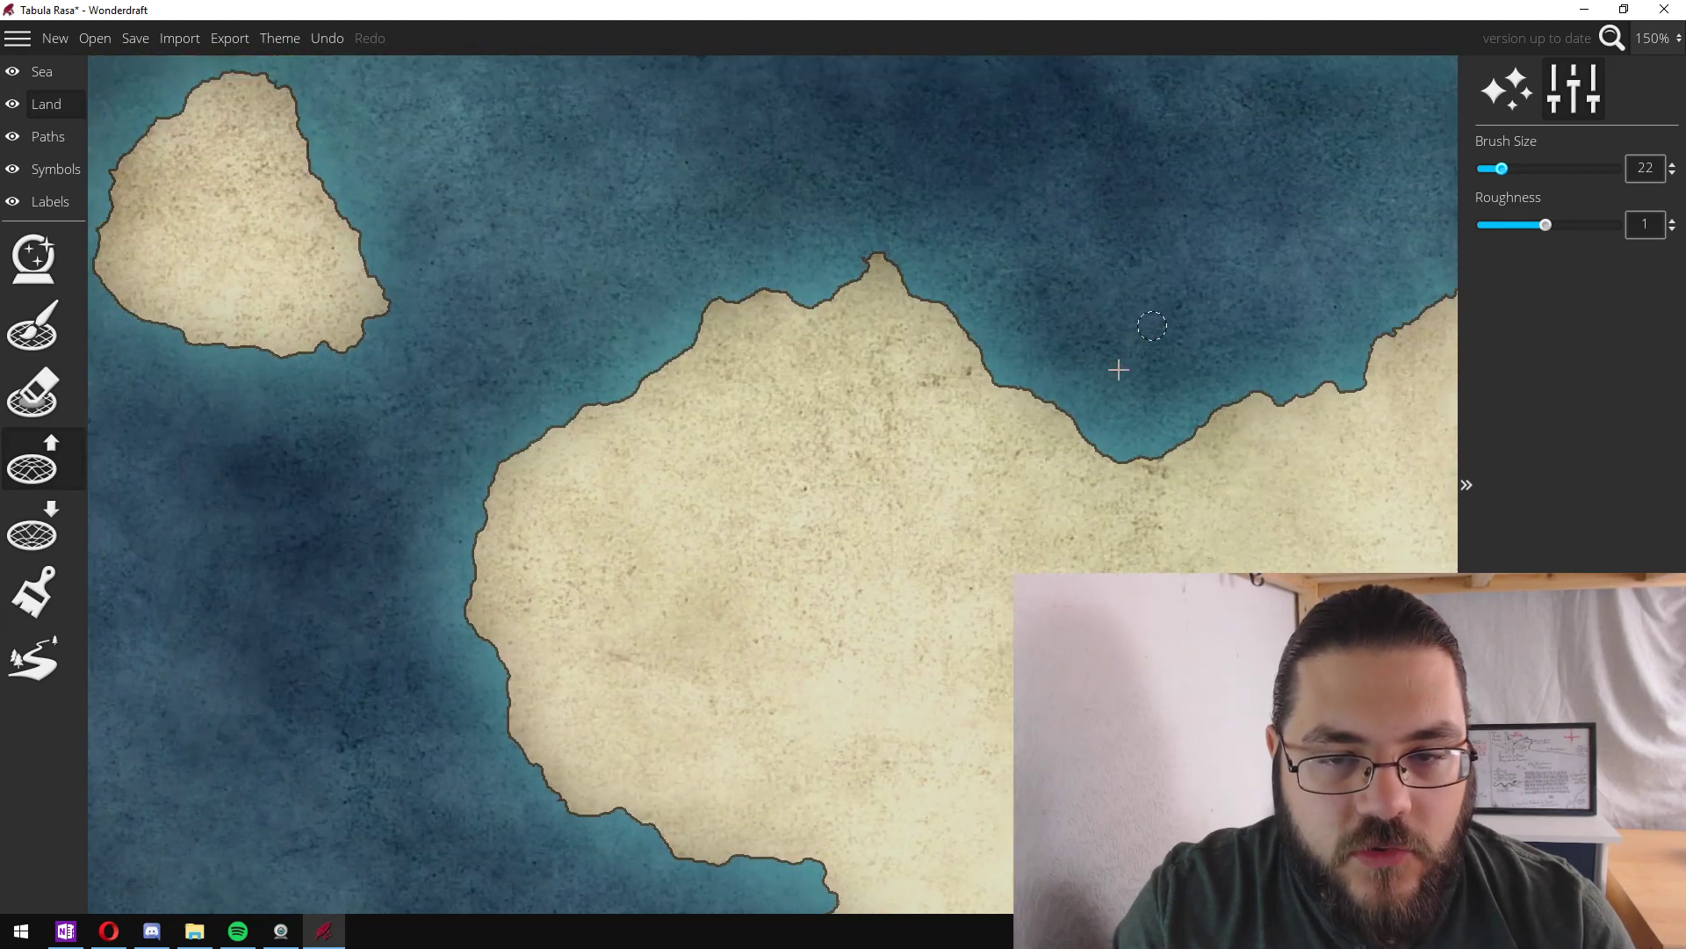
key(w)
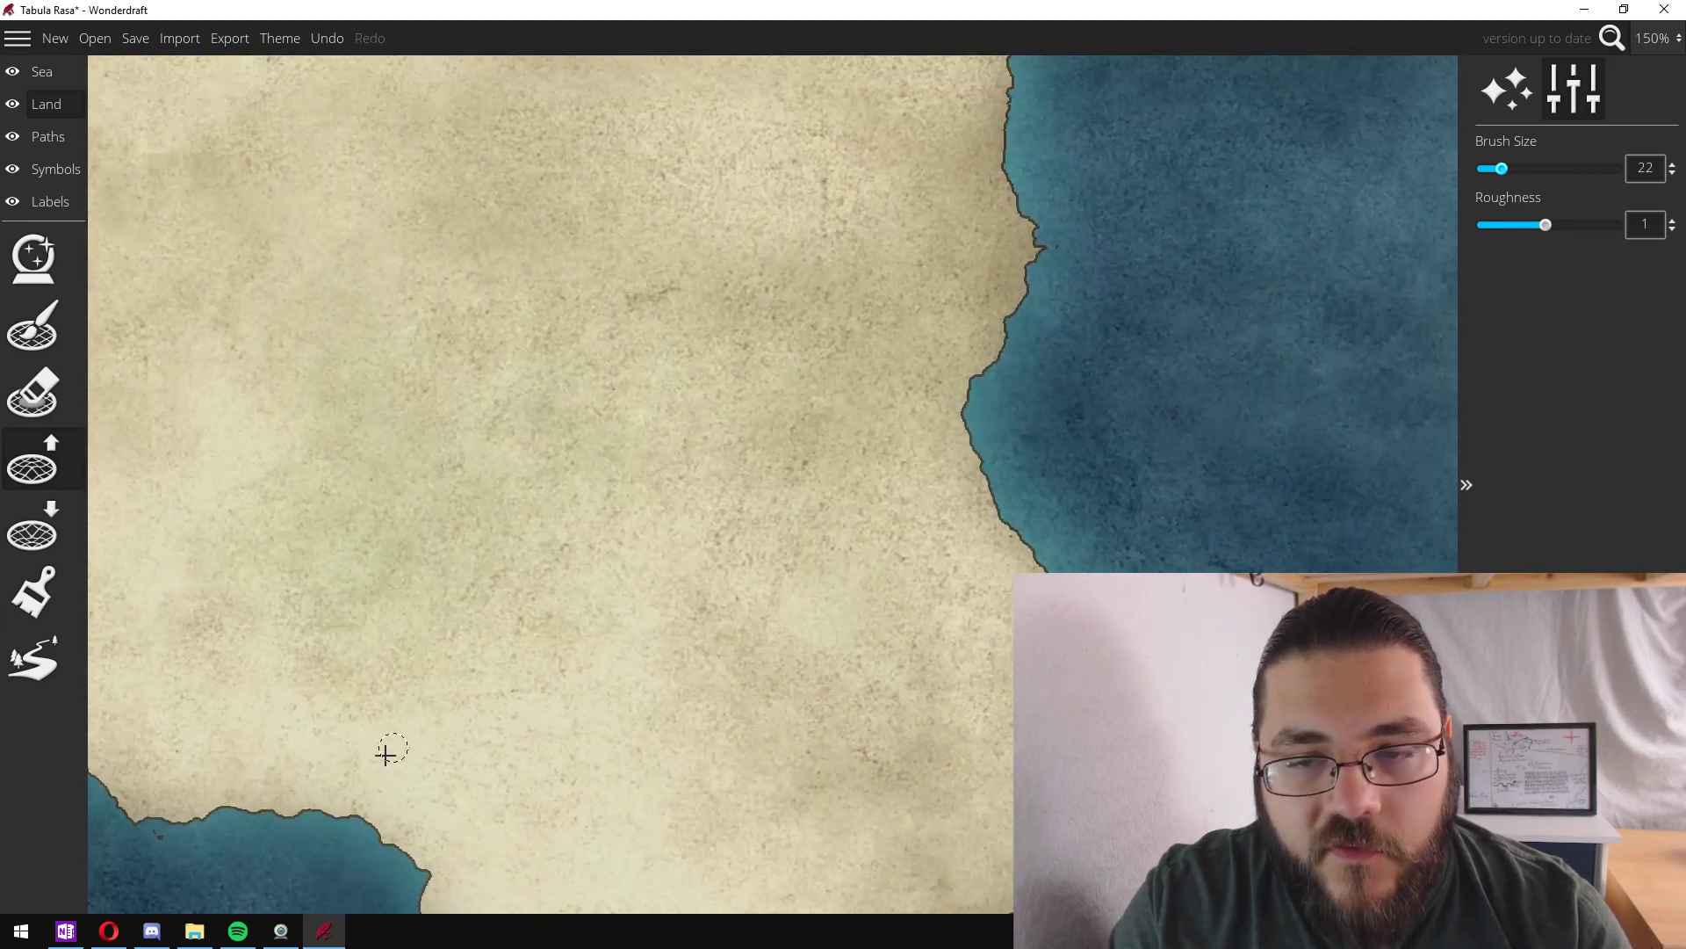
key(a)
key(w)
key(a)
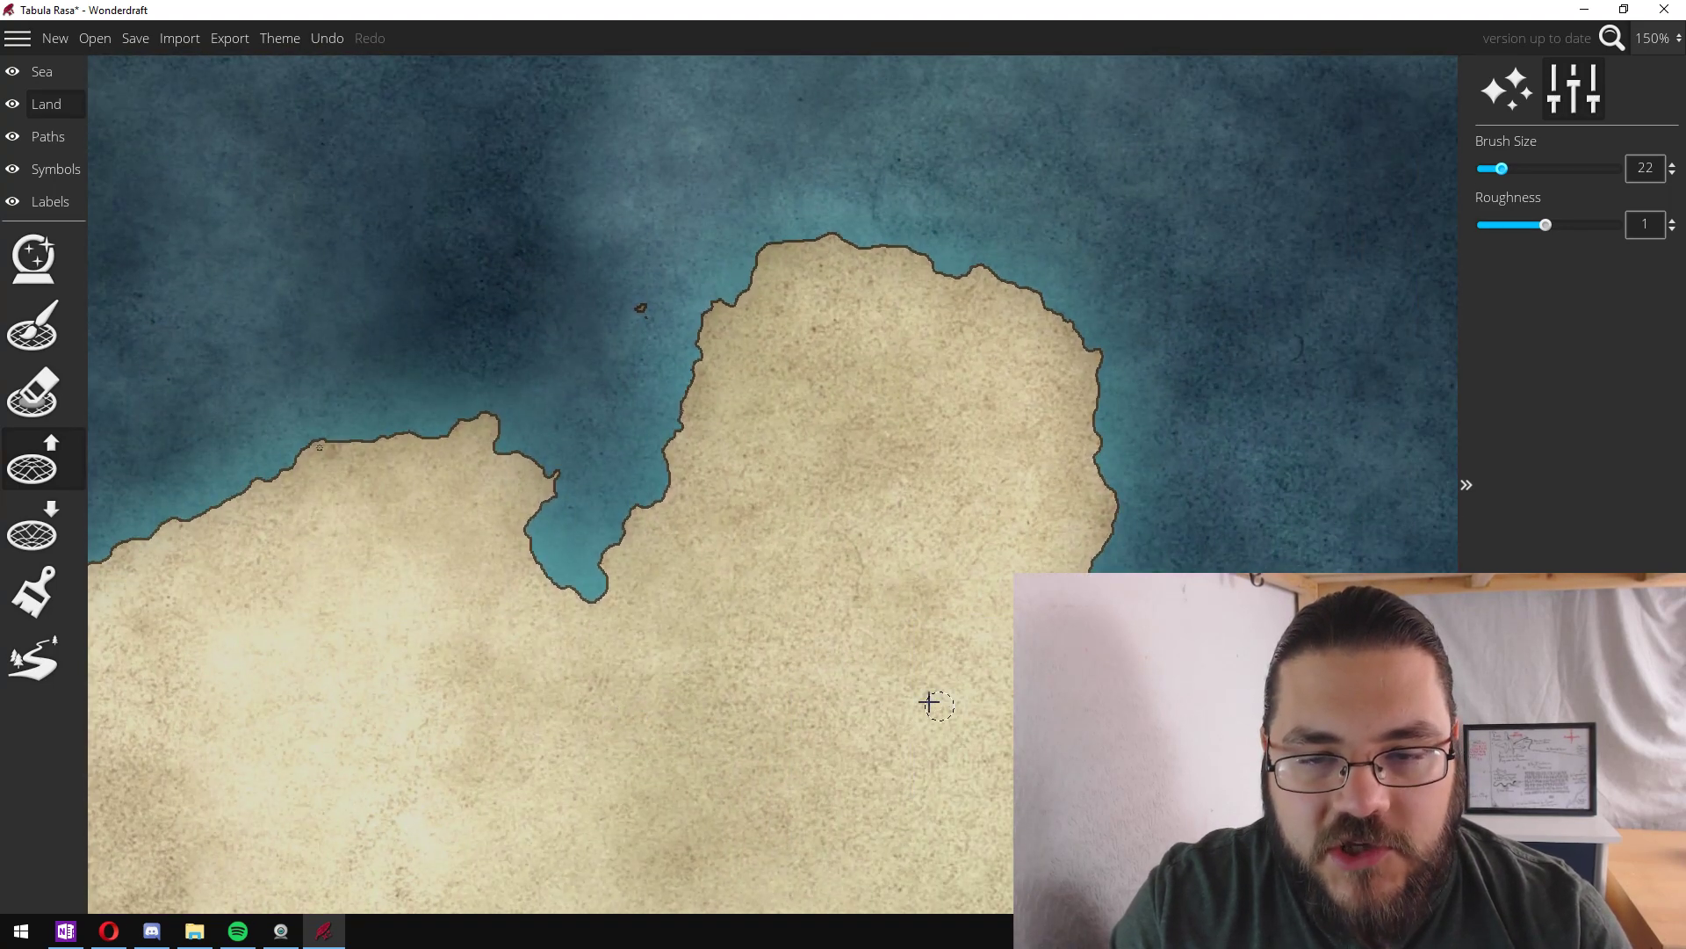
key(d)
key(s)
- Enlarge the brush slightly and bring the eastern islands into view
key(bracketright)
key(bracketright)
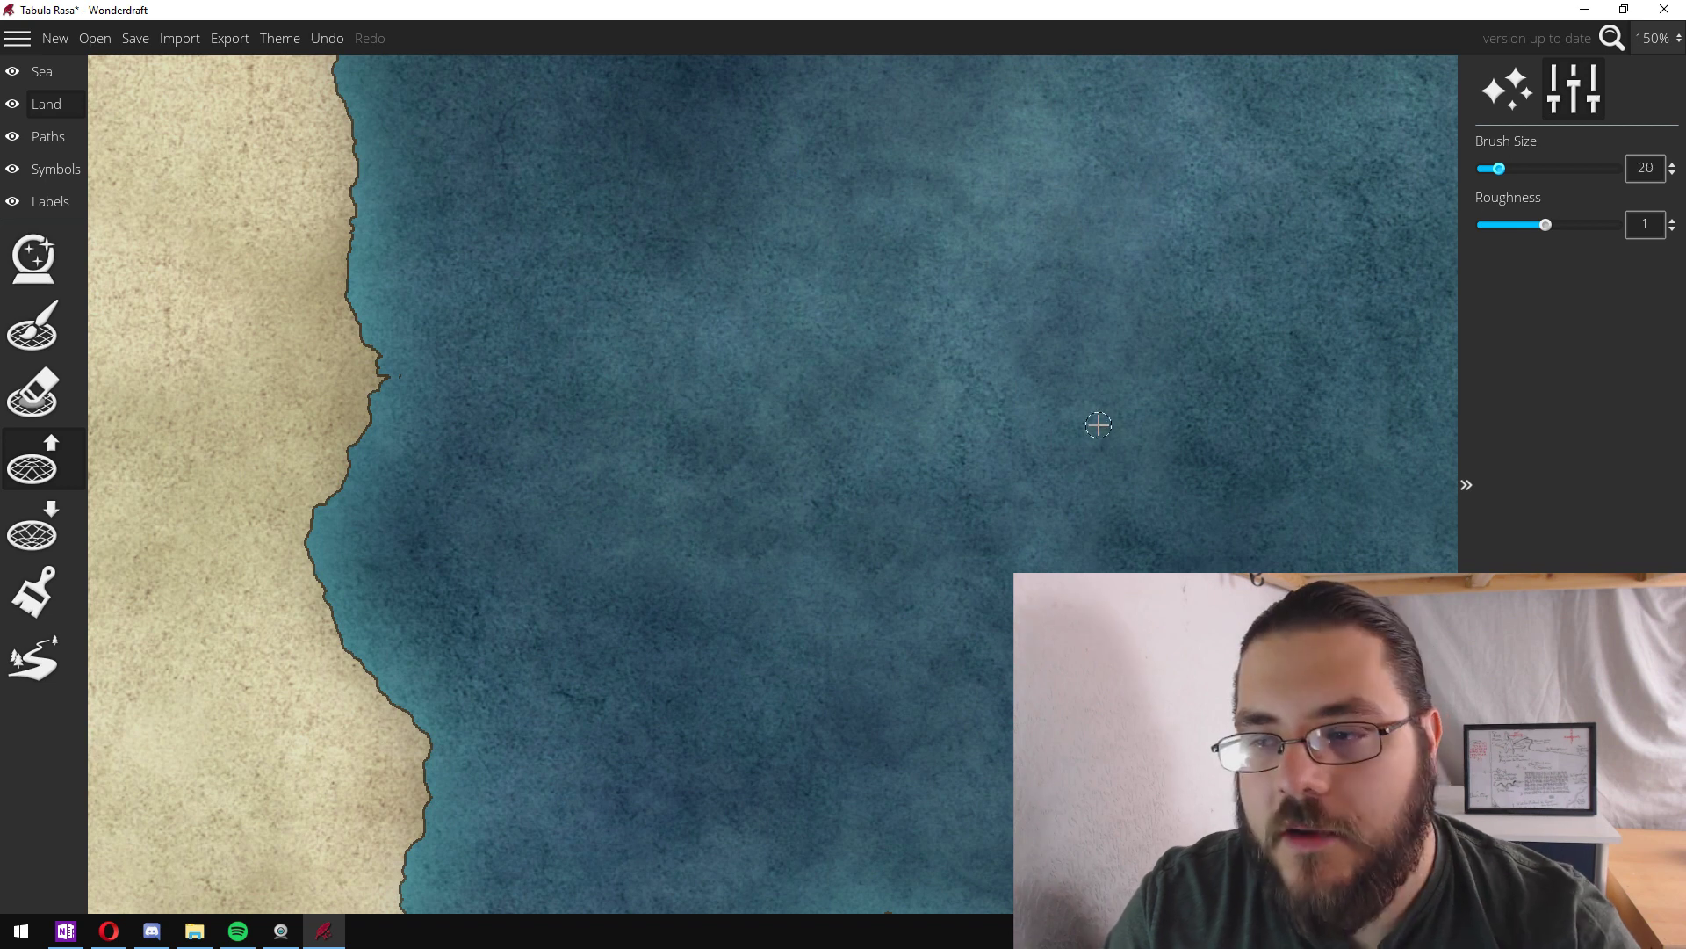
scroll(1098, 423, down, 4)
drag(1126, 456, 914, 260)
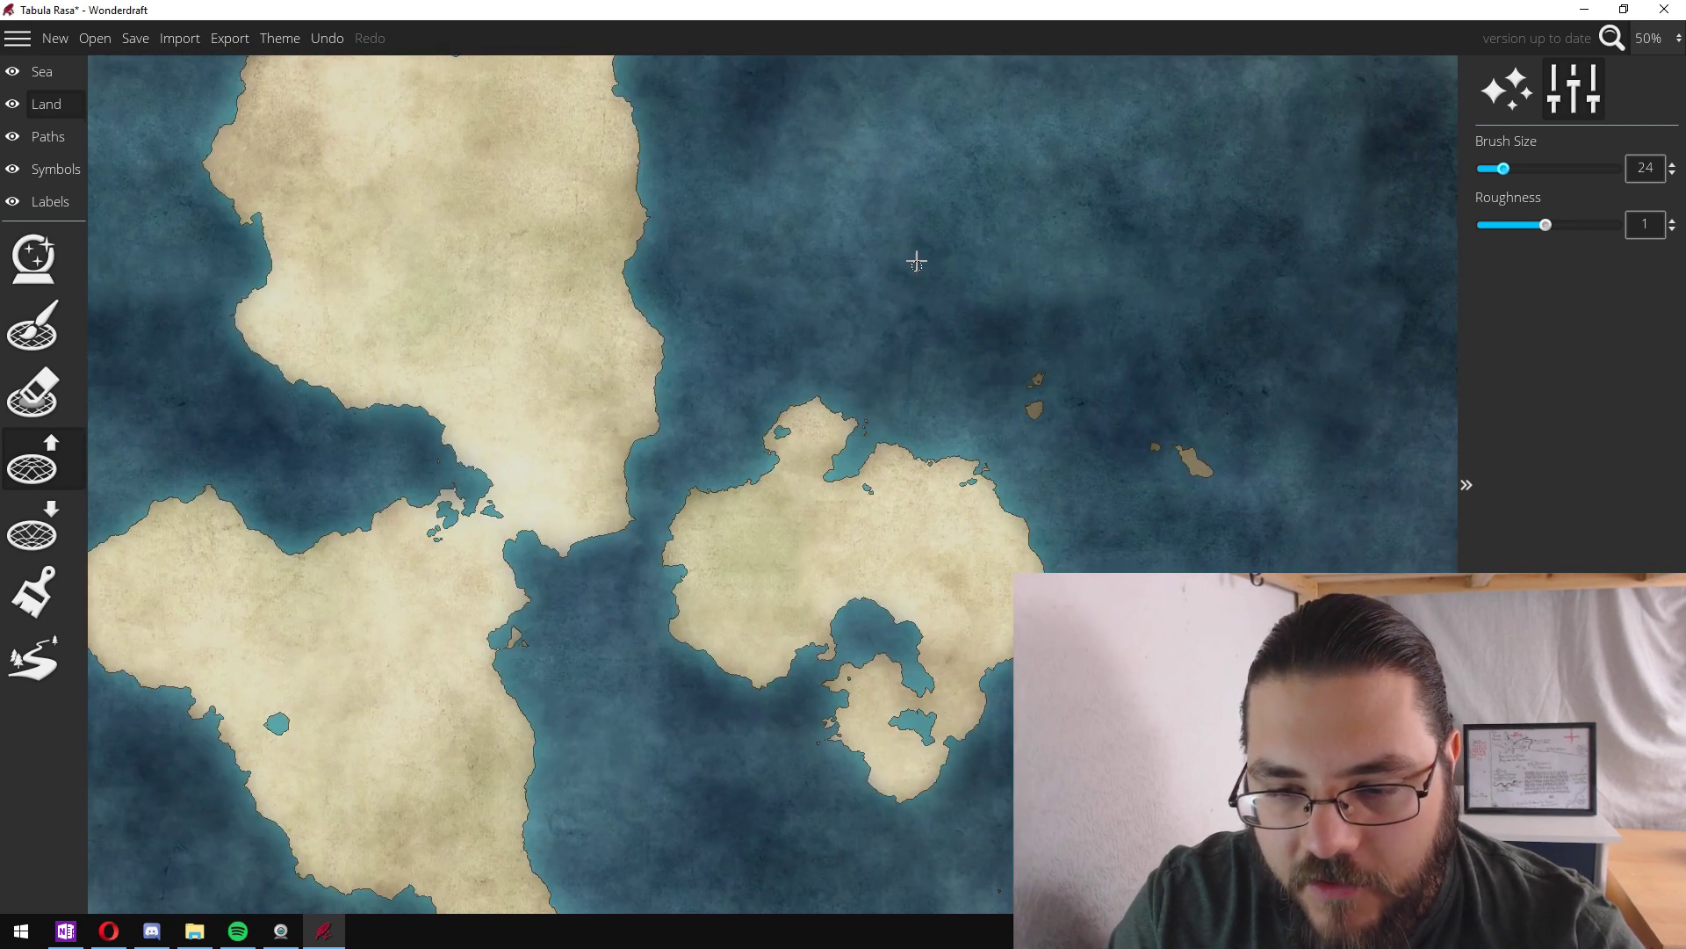
drag(824, 339, 1001, 238)
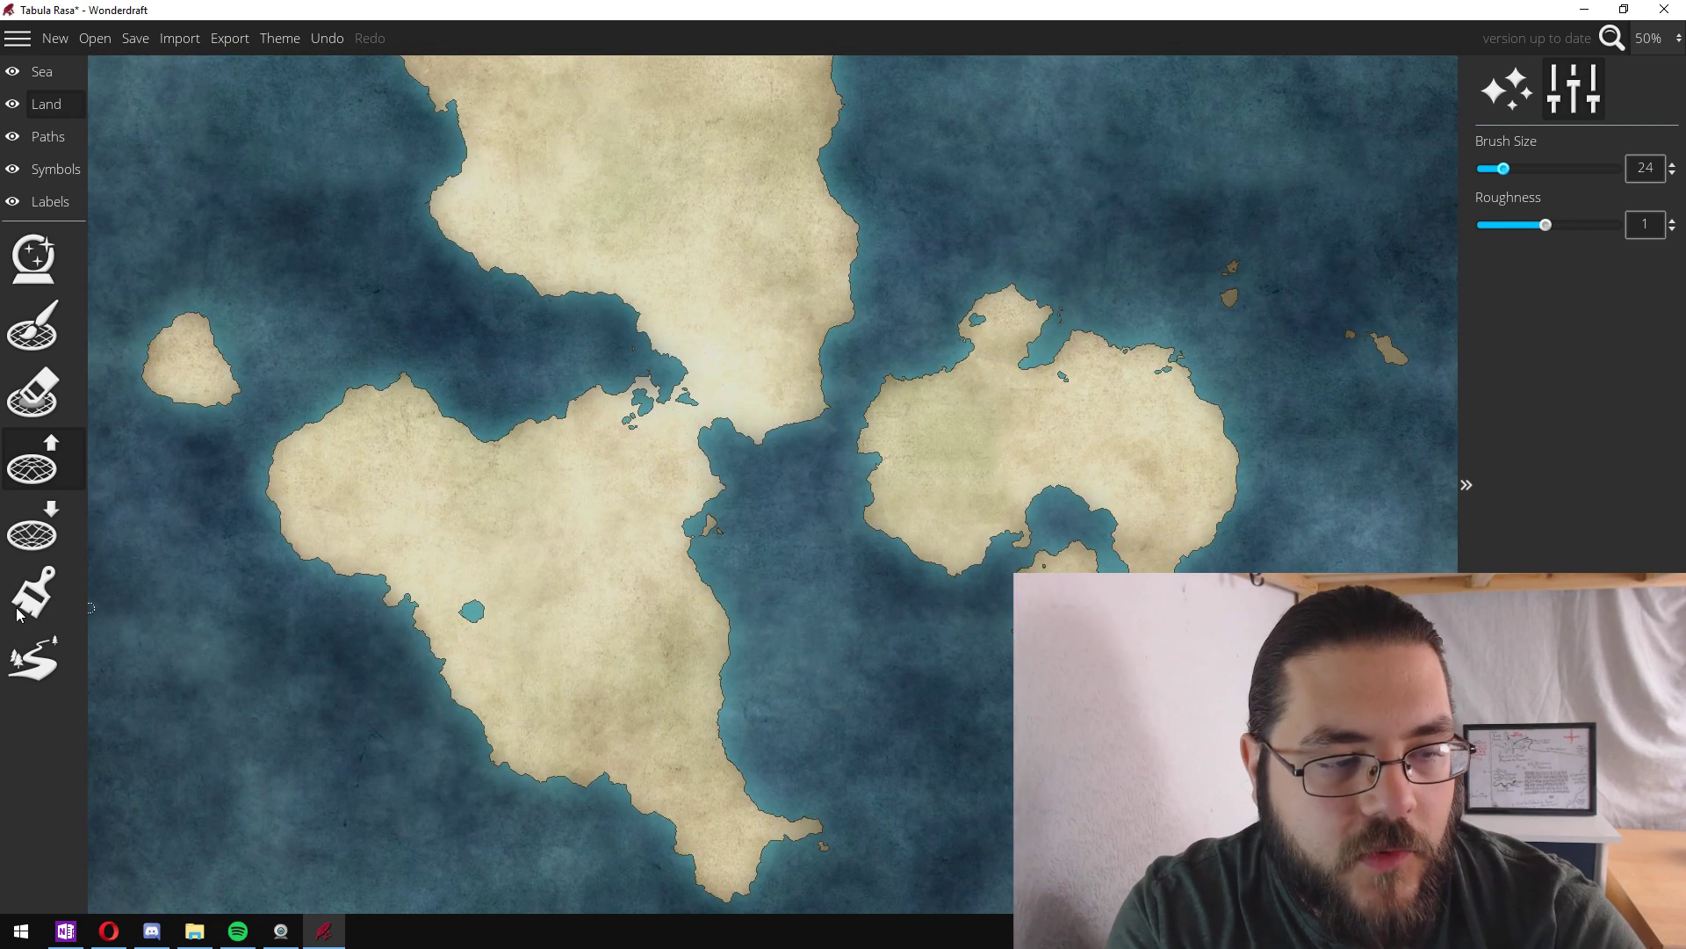
- Switch to the Lower Landmass brush, sized around 20 then nudged larger
click(51, 545)
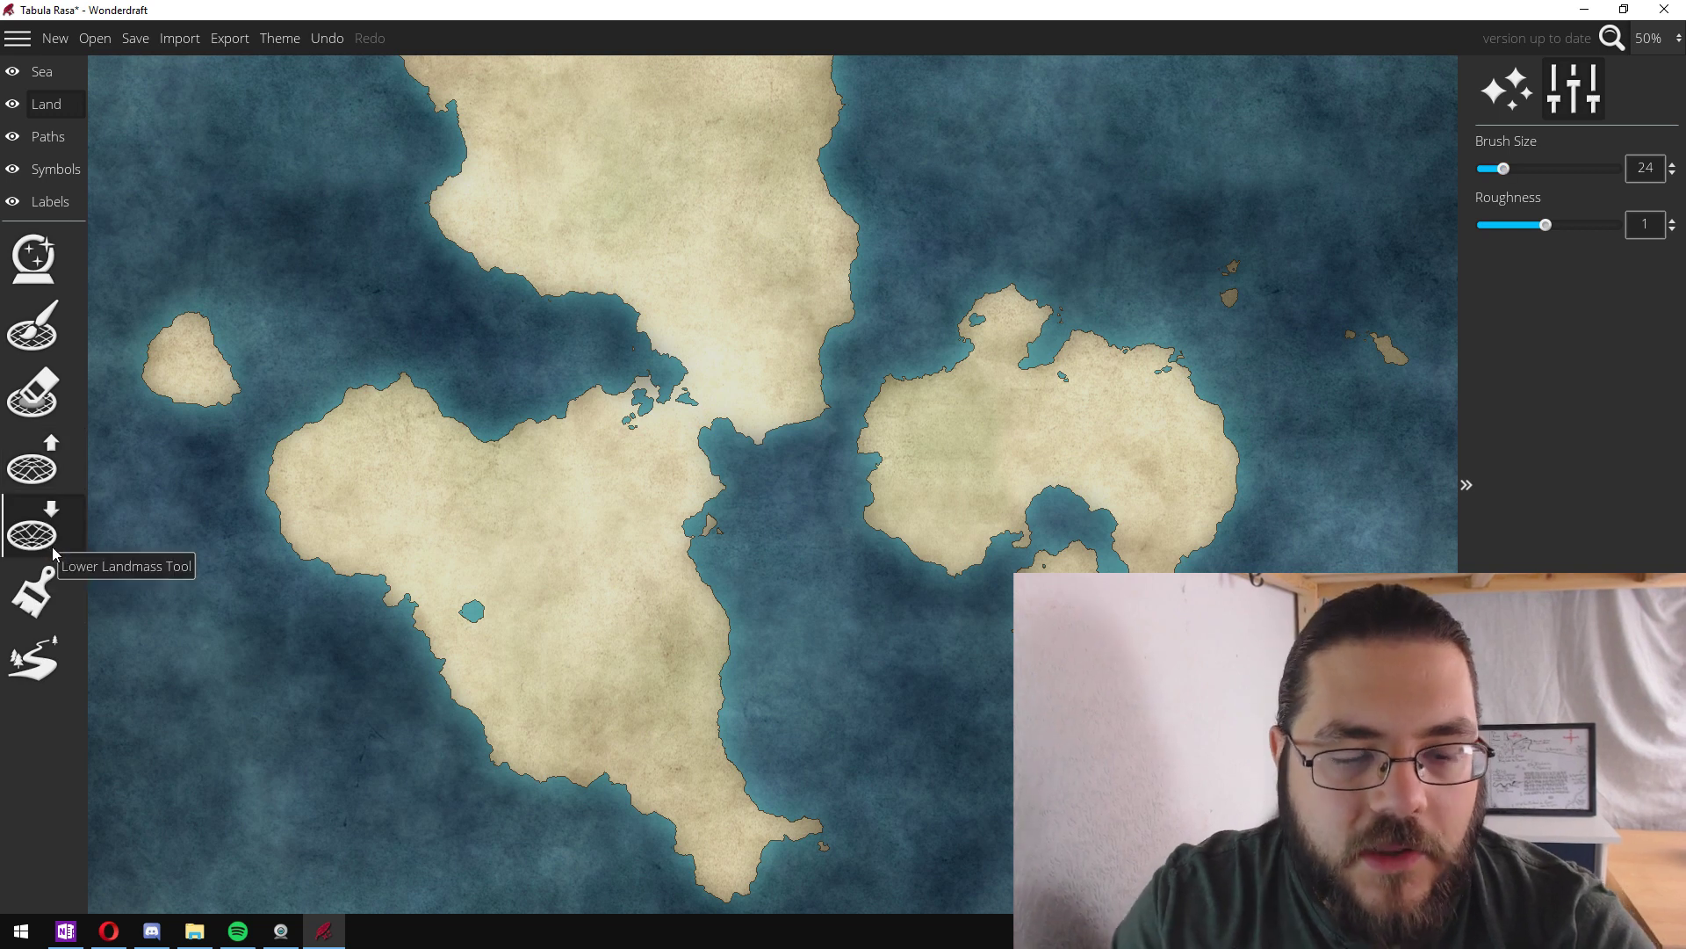
key(bracketleft)
key(bracketleft)
key(bracketleft)
key(bracketleft)
scroll(541, 788, up, 8)
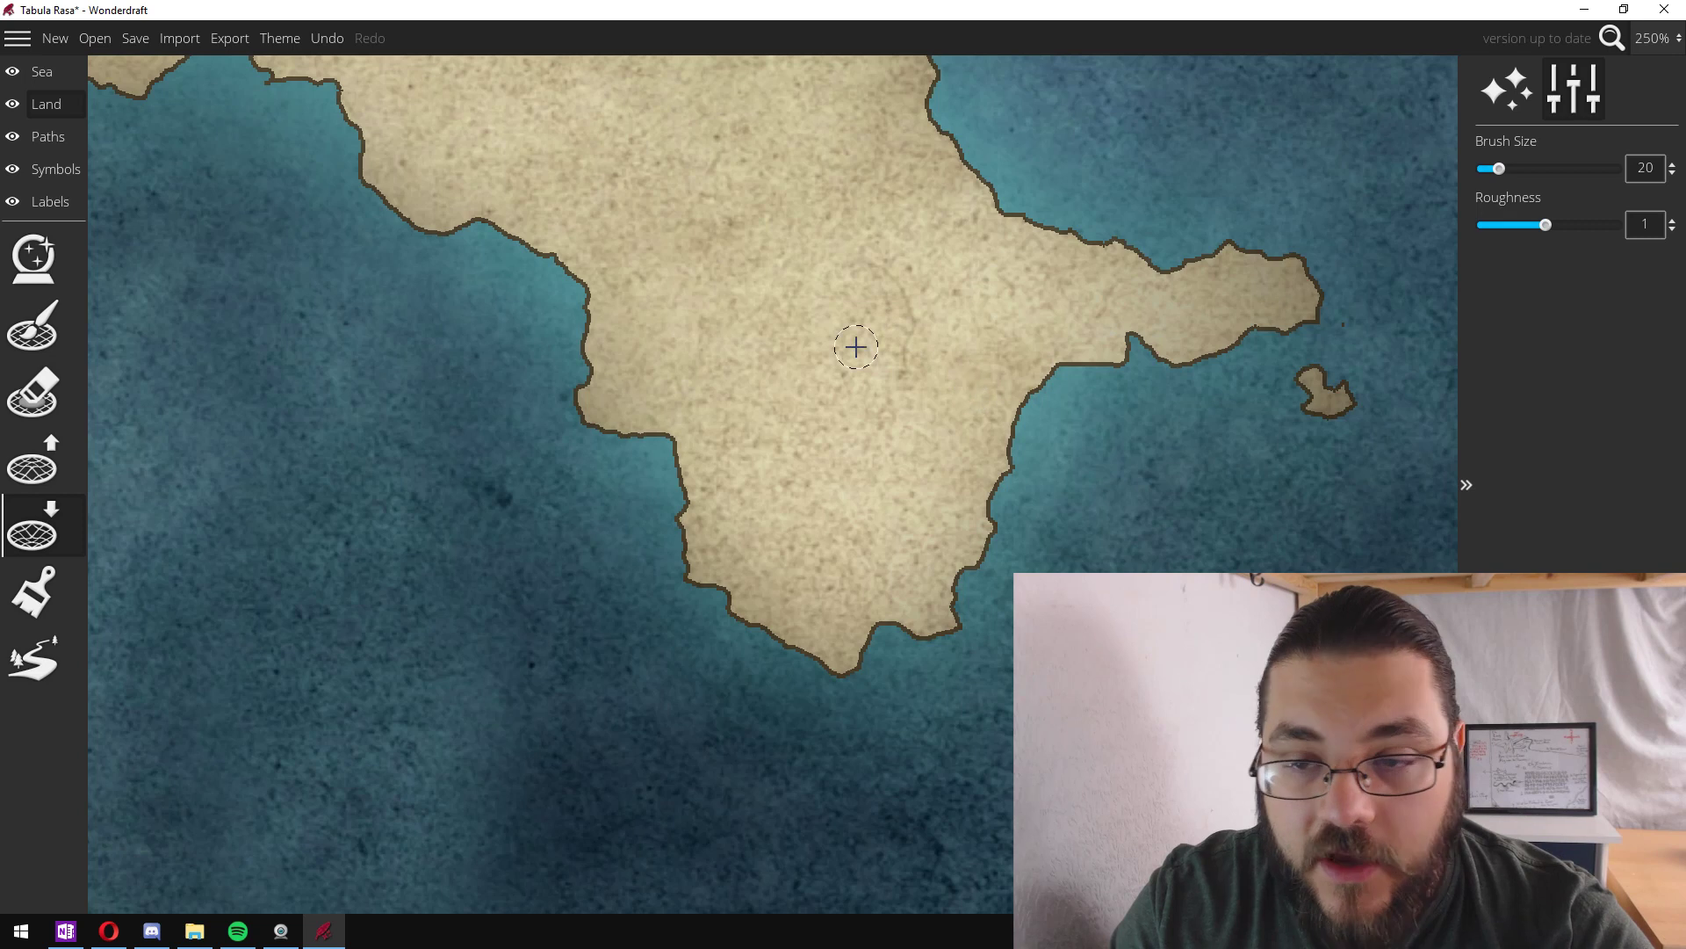
key(Up)
key(Left)
key(Up)
key(Left)
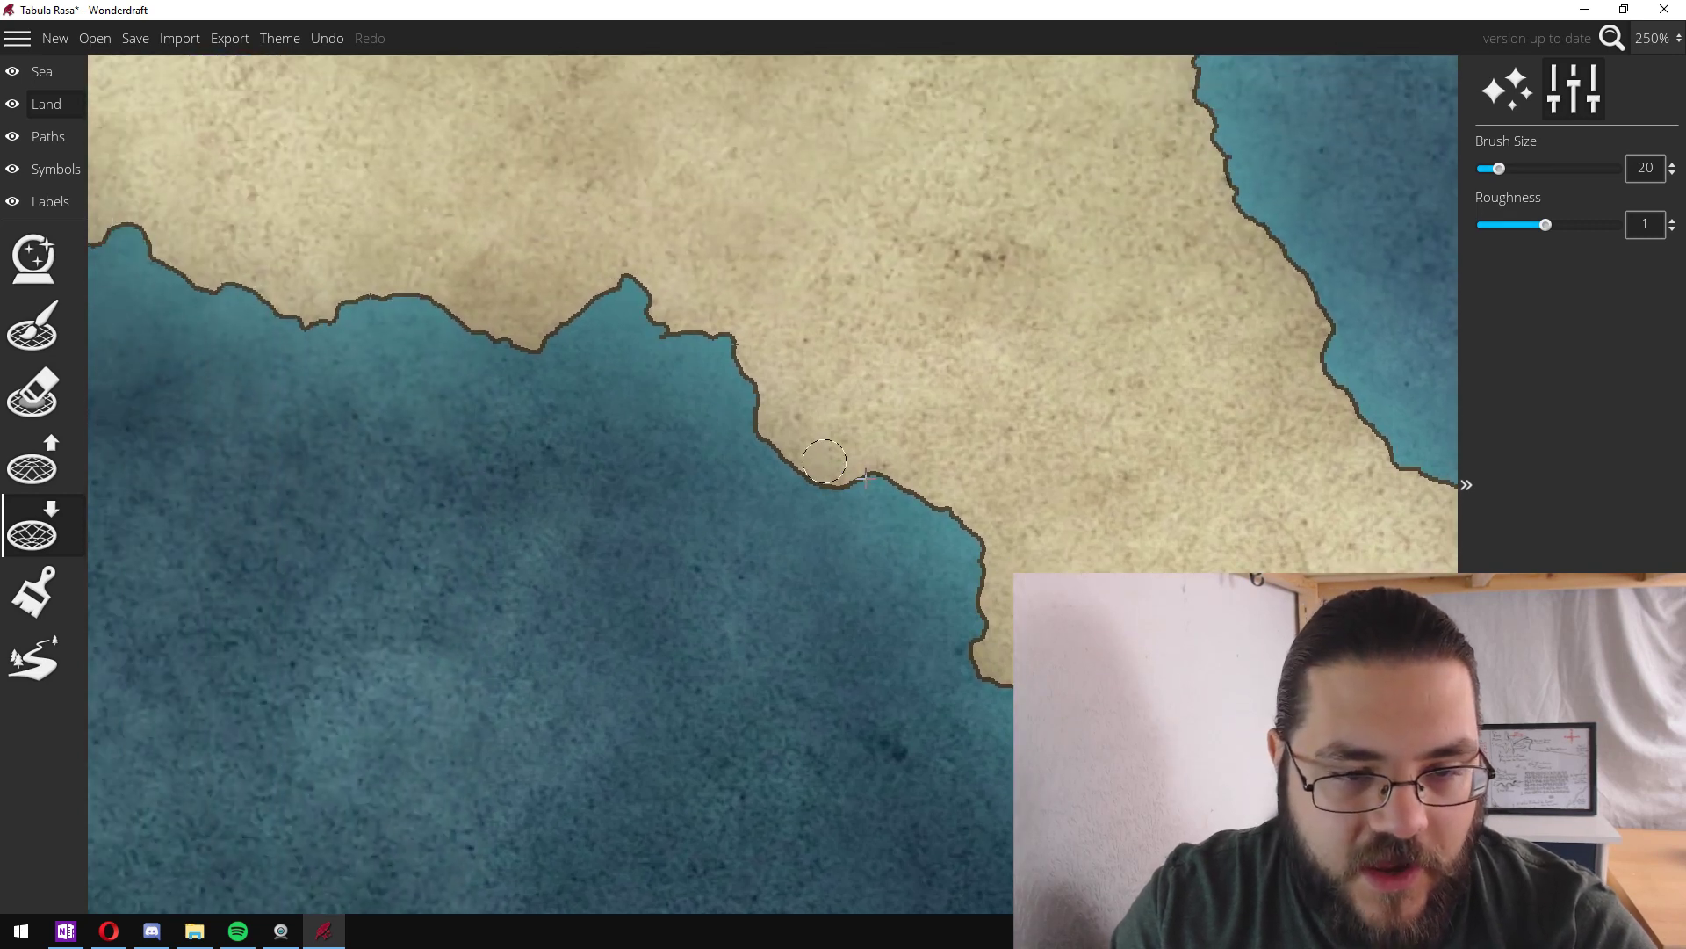
key(bracketright)
key(bracketright)
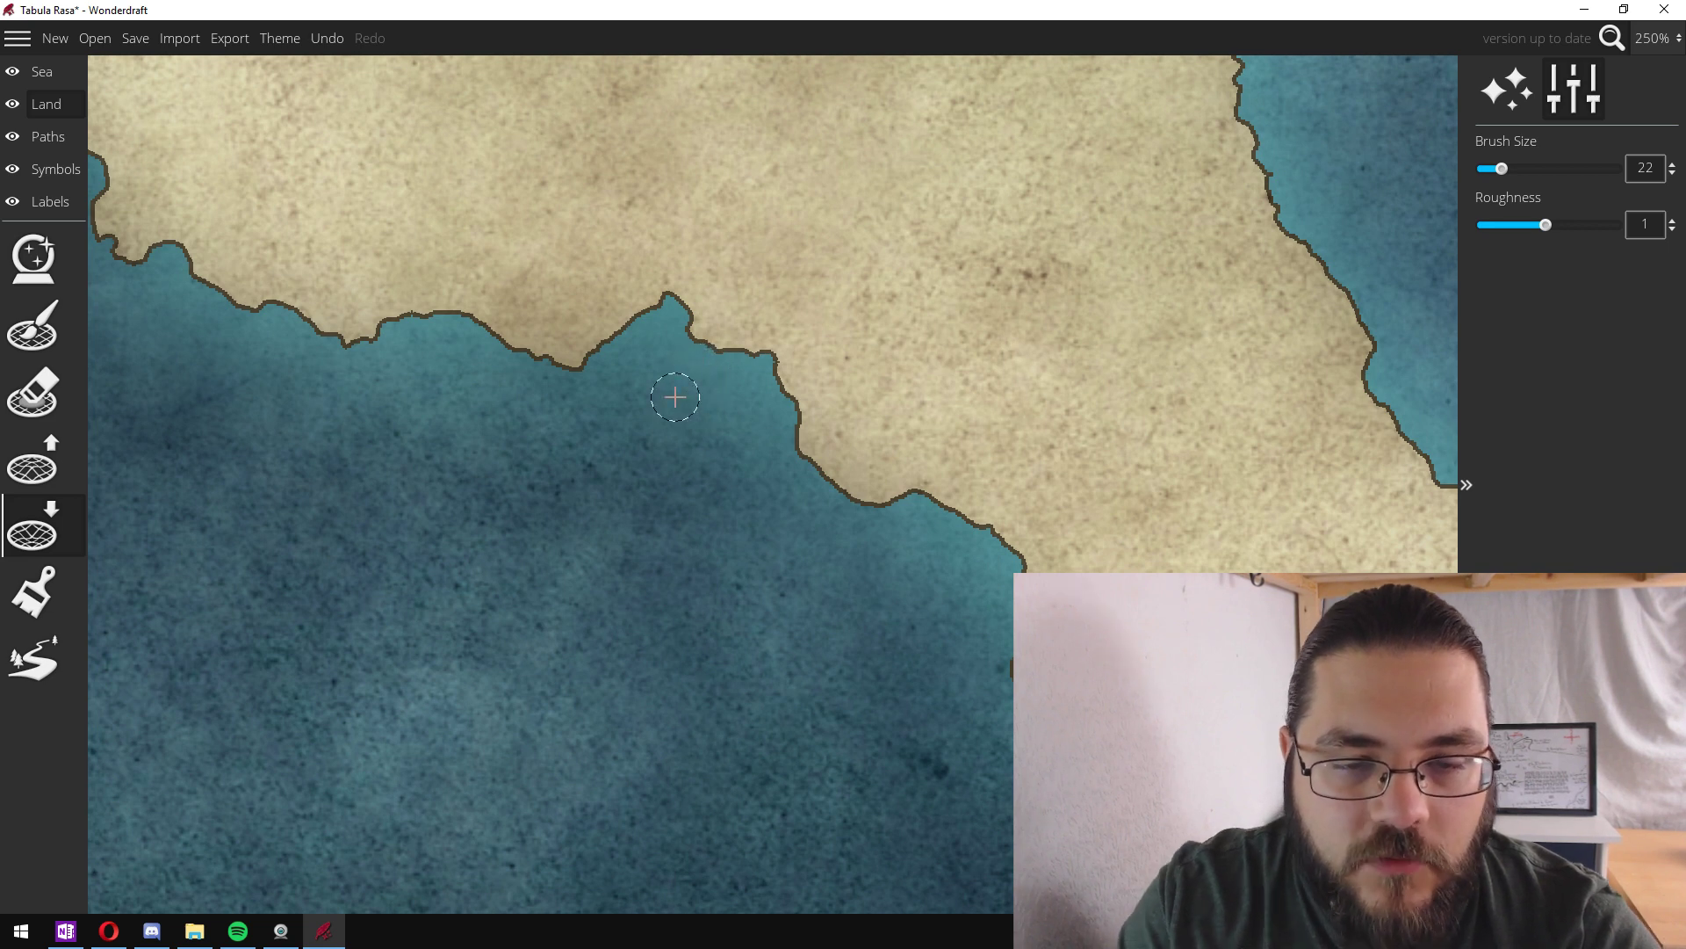
- Pan along the coast to the inlet and lake to carve bays
drag(425, 215, 1010, 657)
drag(760, 281, 870, 531)
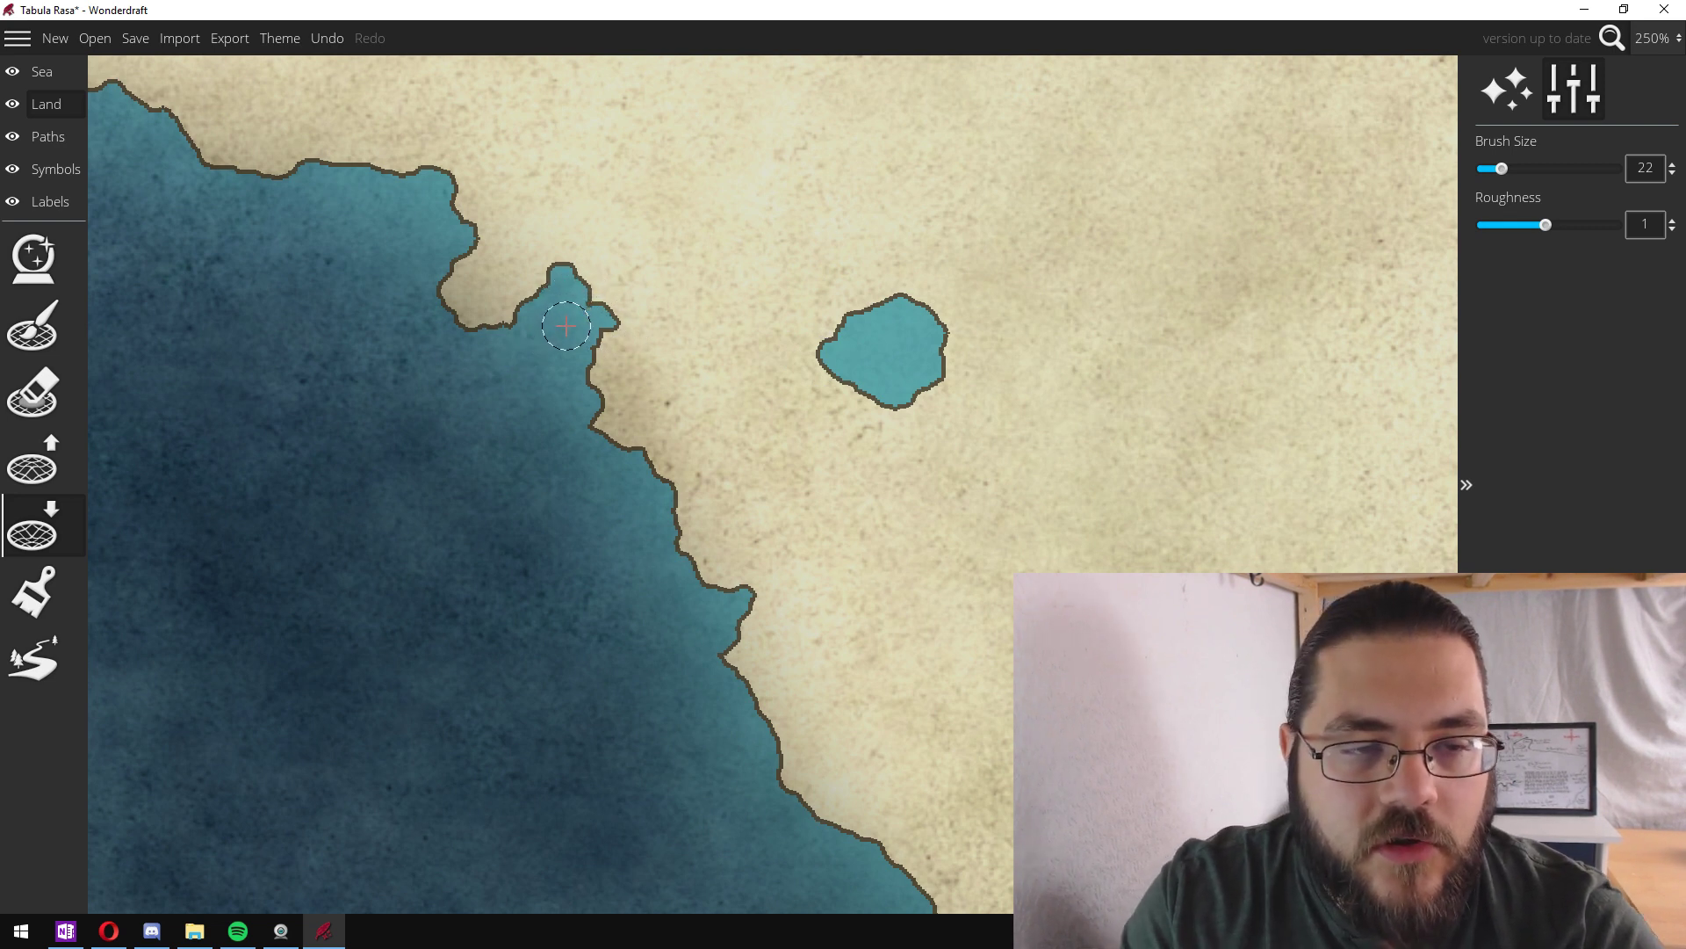
drag(566, 324, 1230, 632)
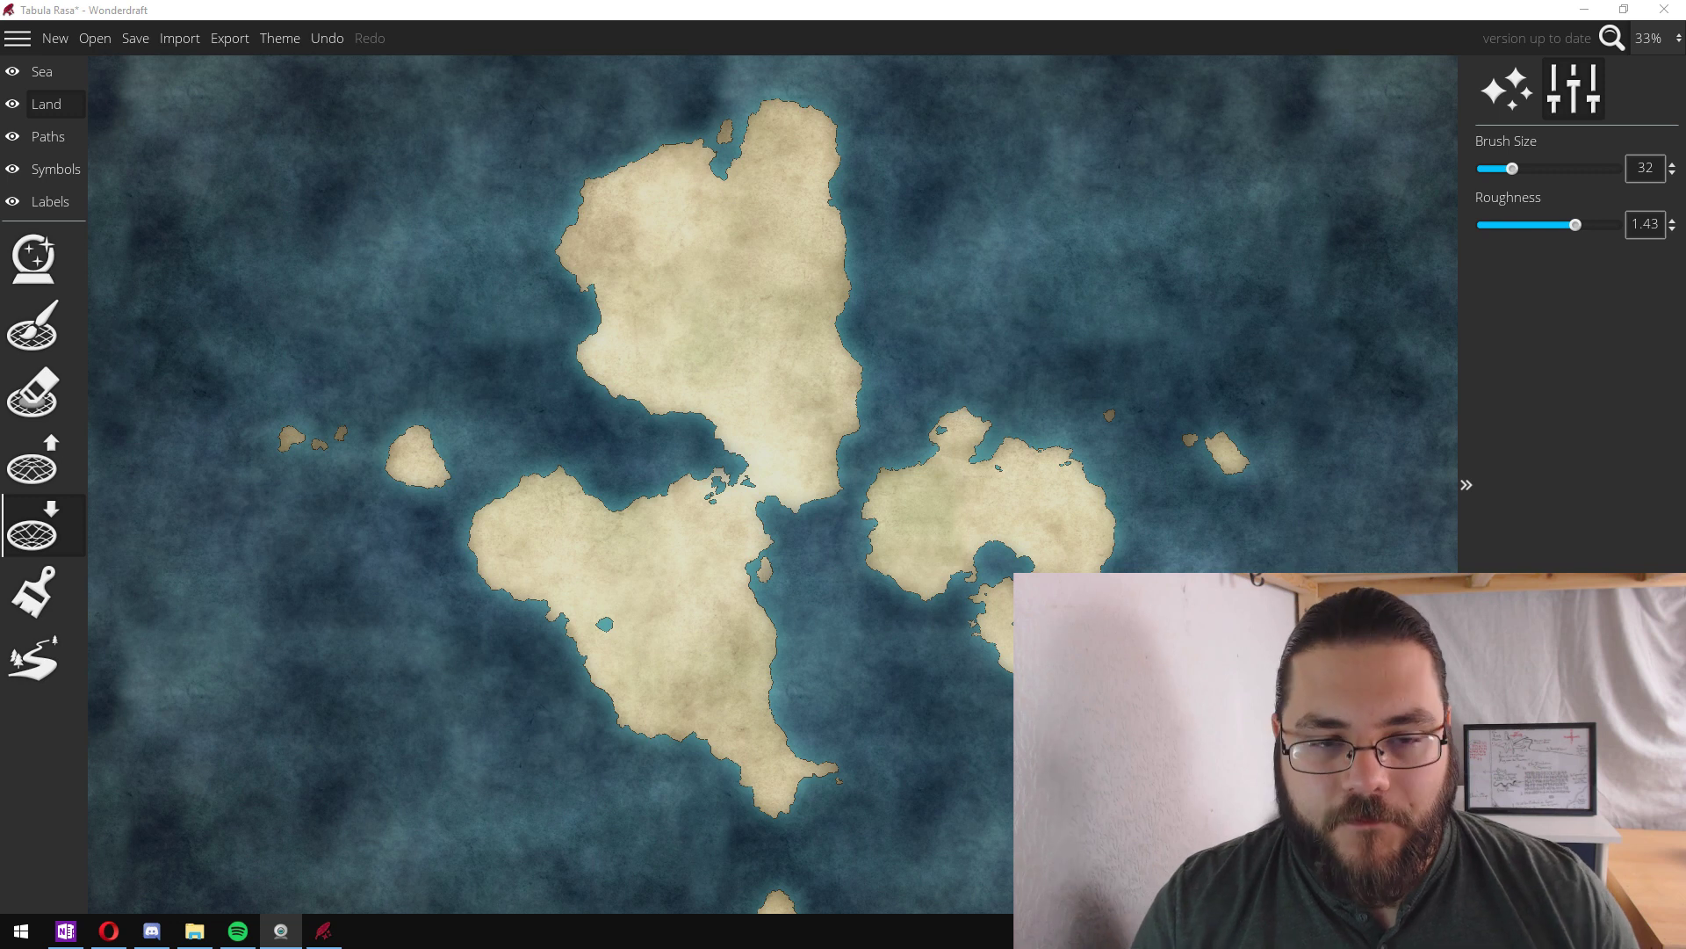
- Add olive colour a7ae7e to the Ground Brush palette
key(6)
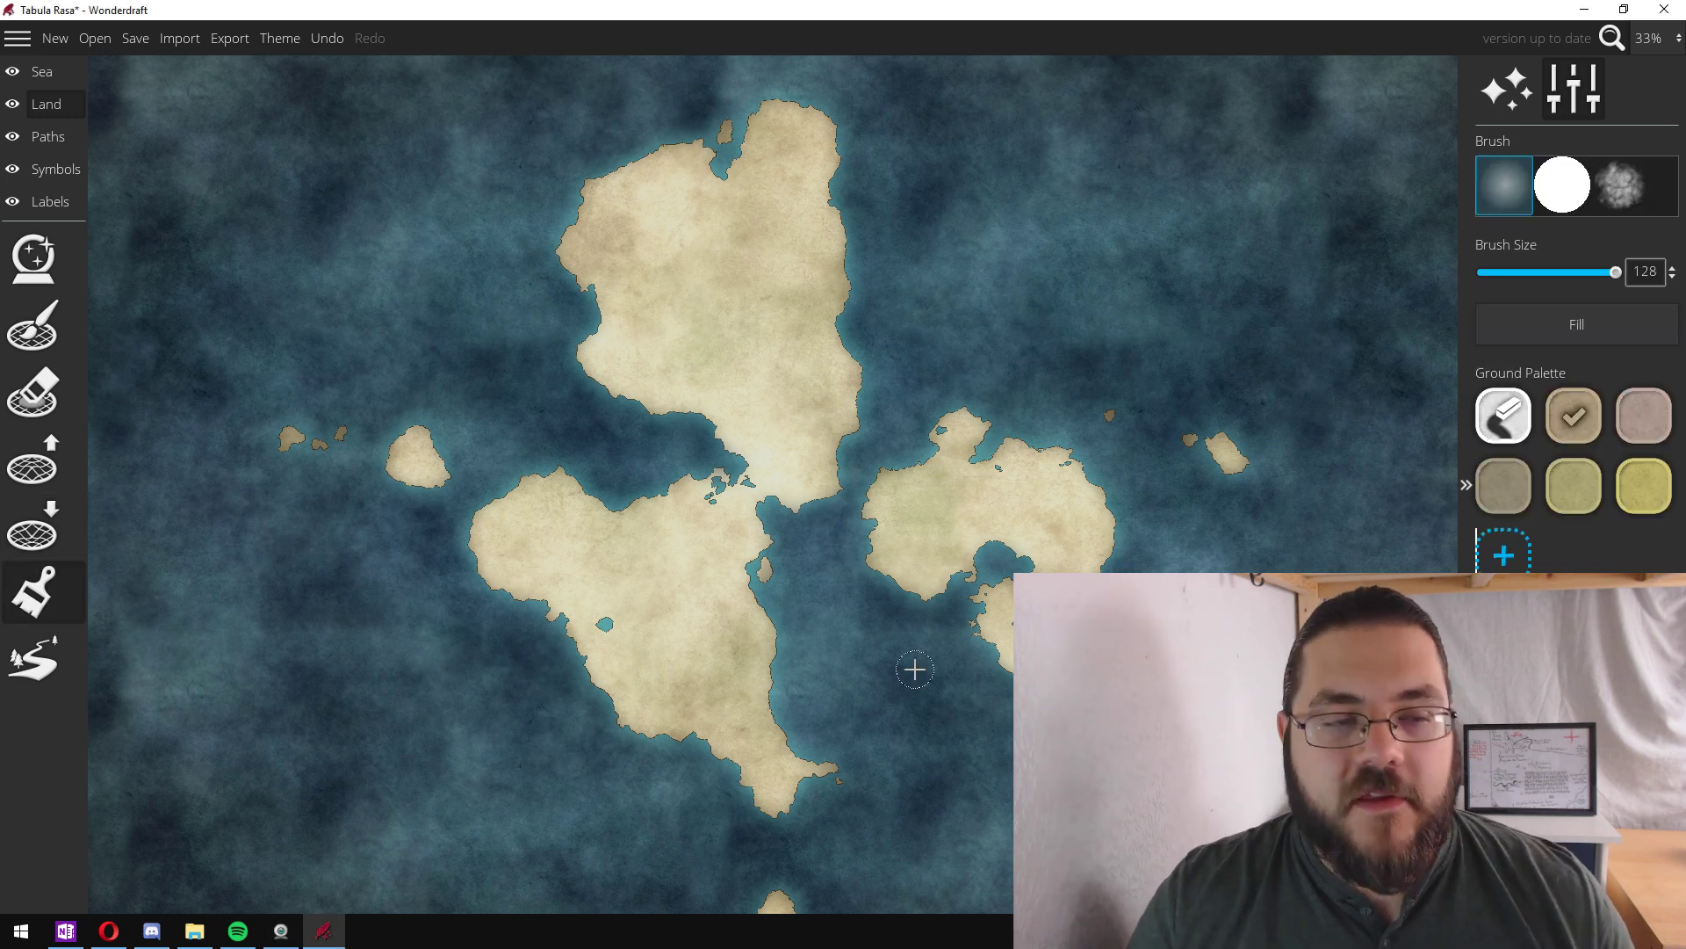
click(1501, 552)
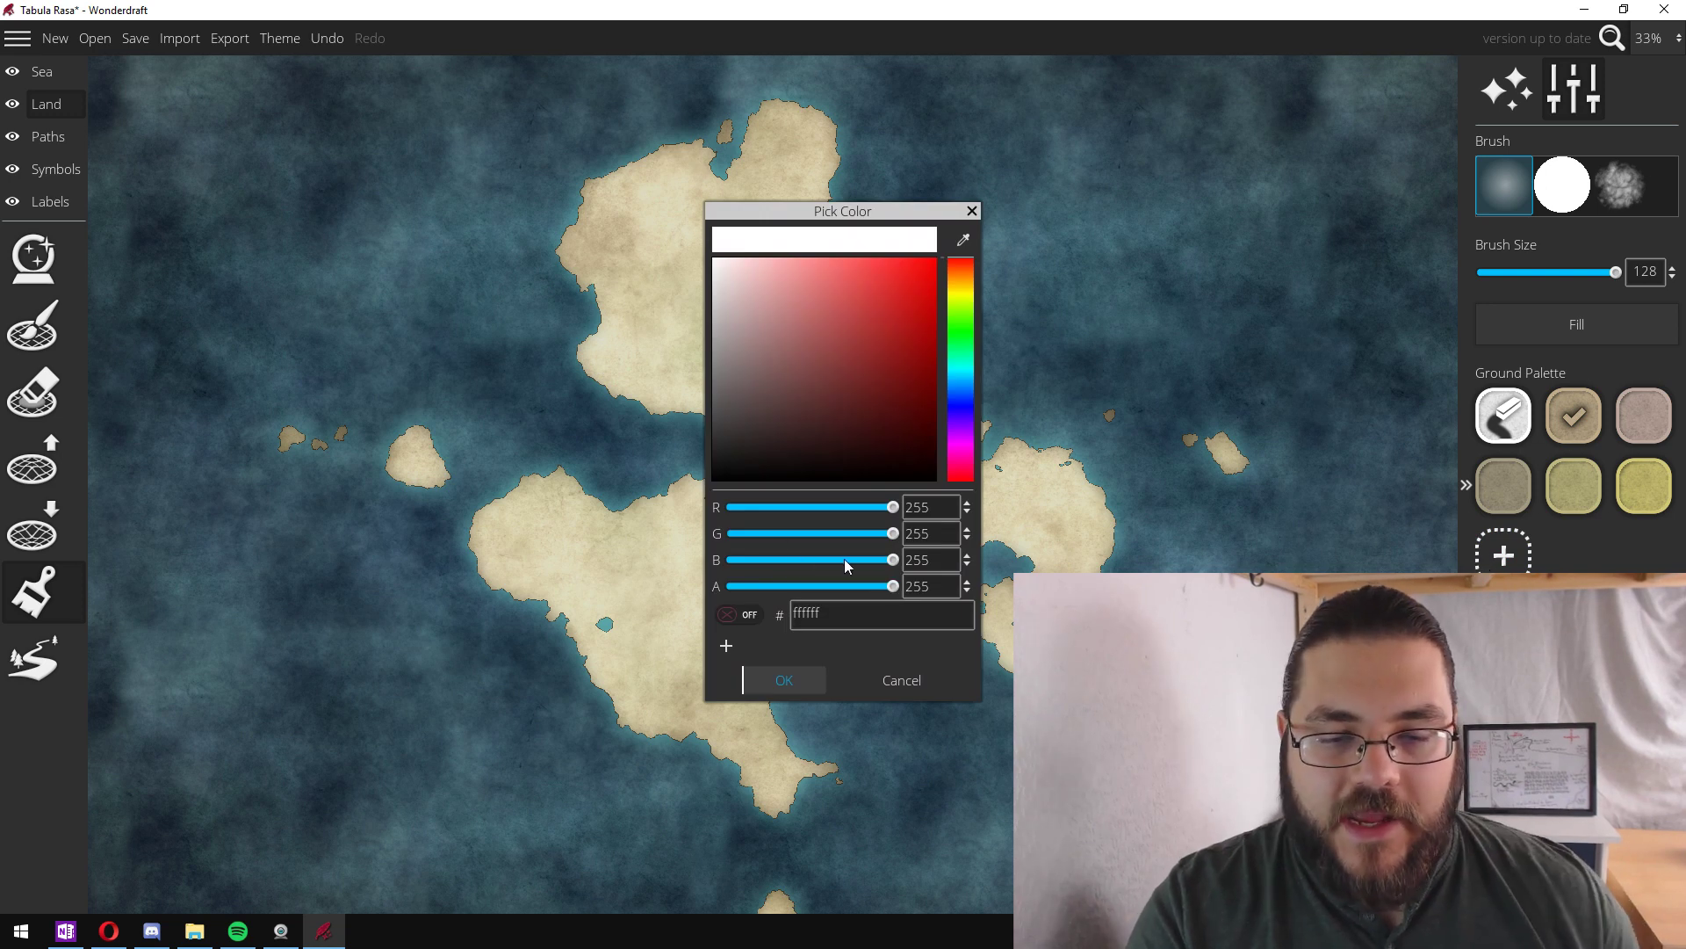
text(a7ae7e)
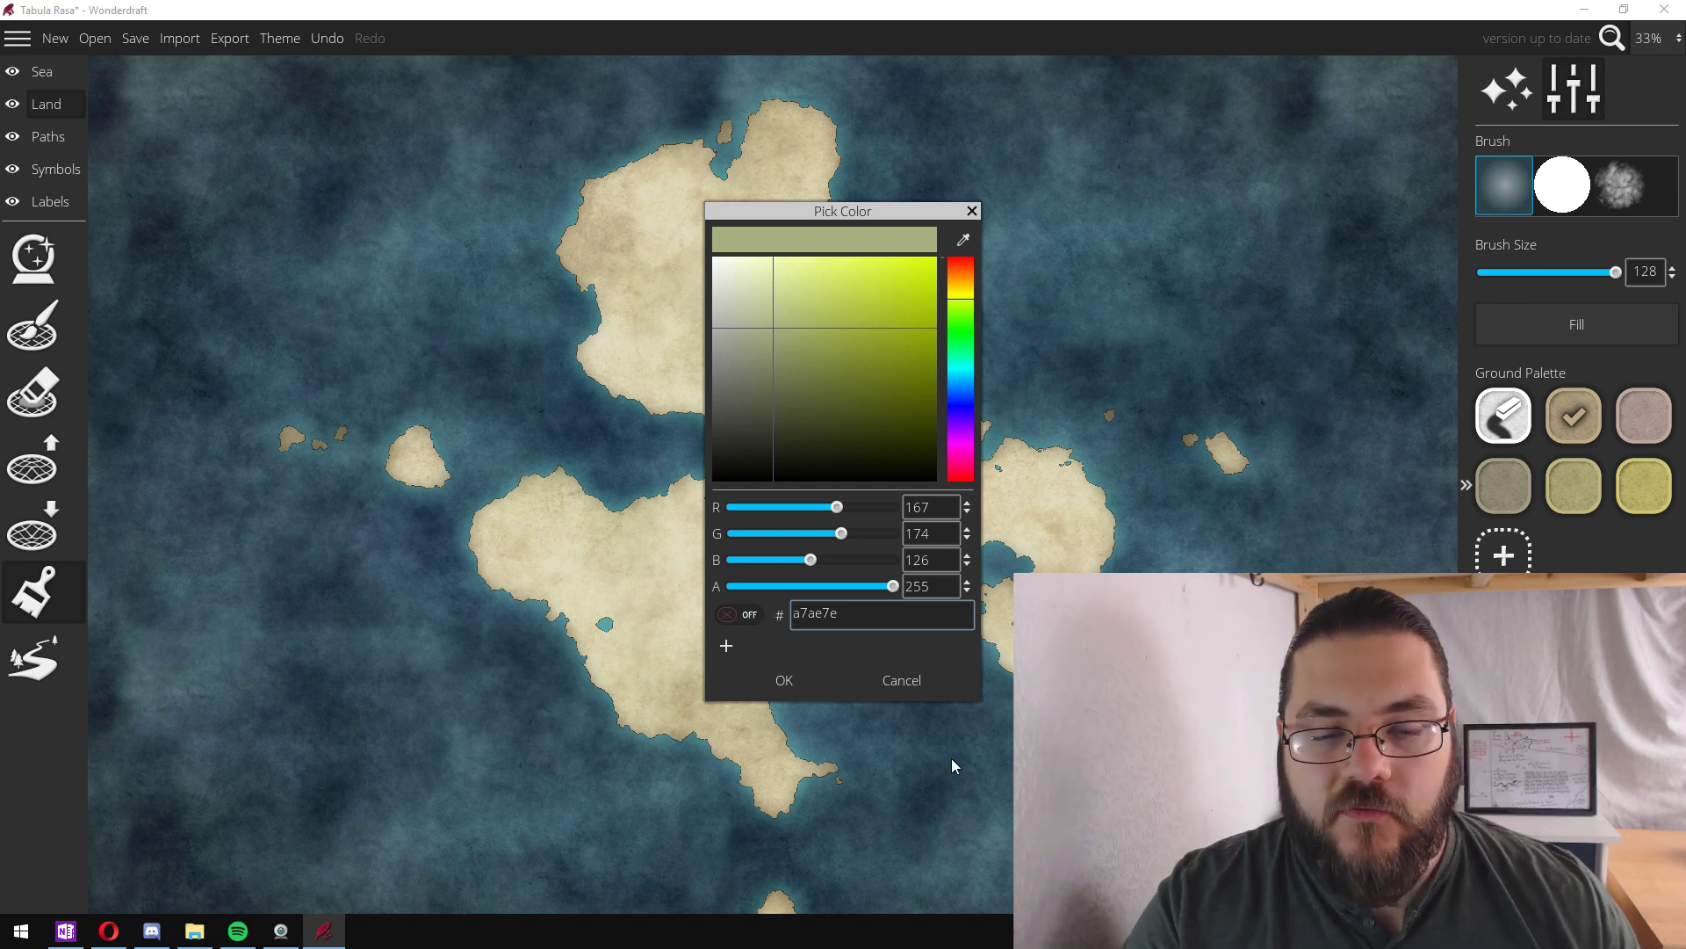
click(795, 677)
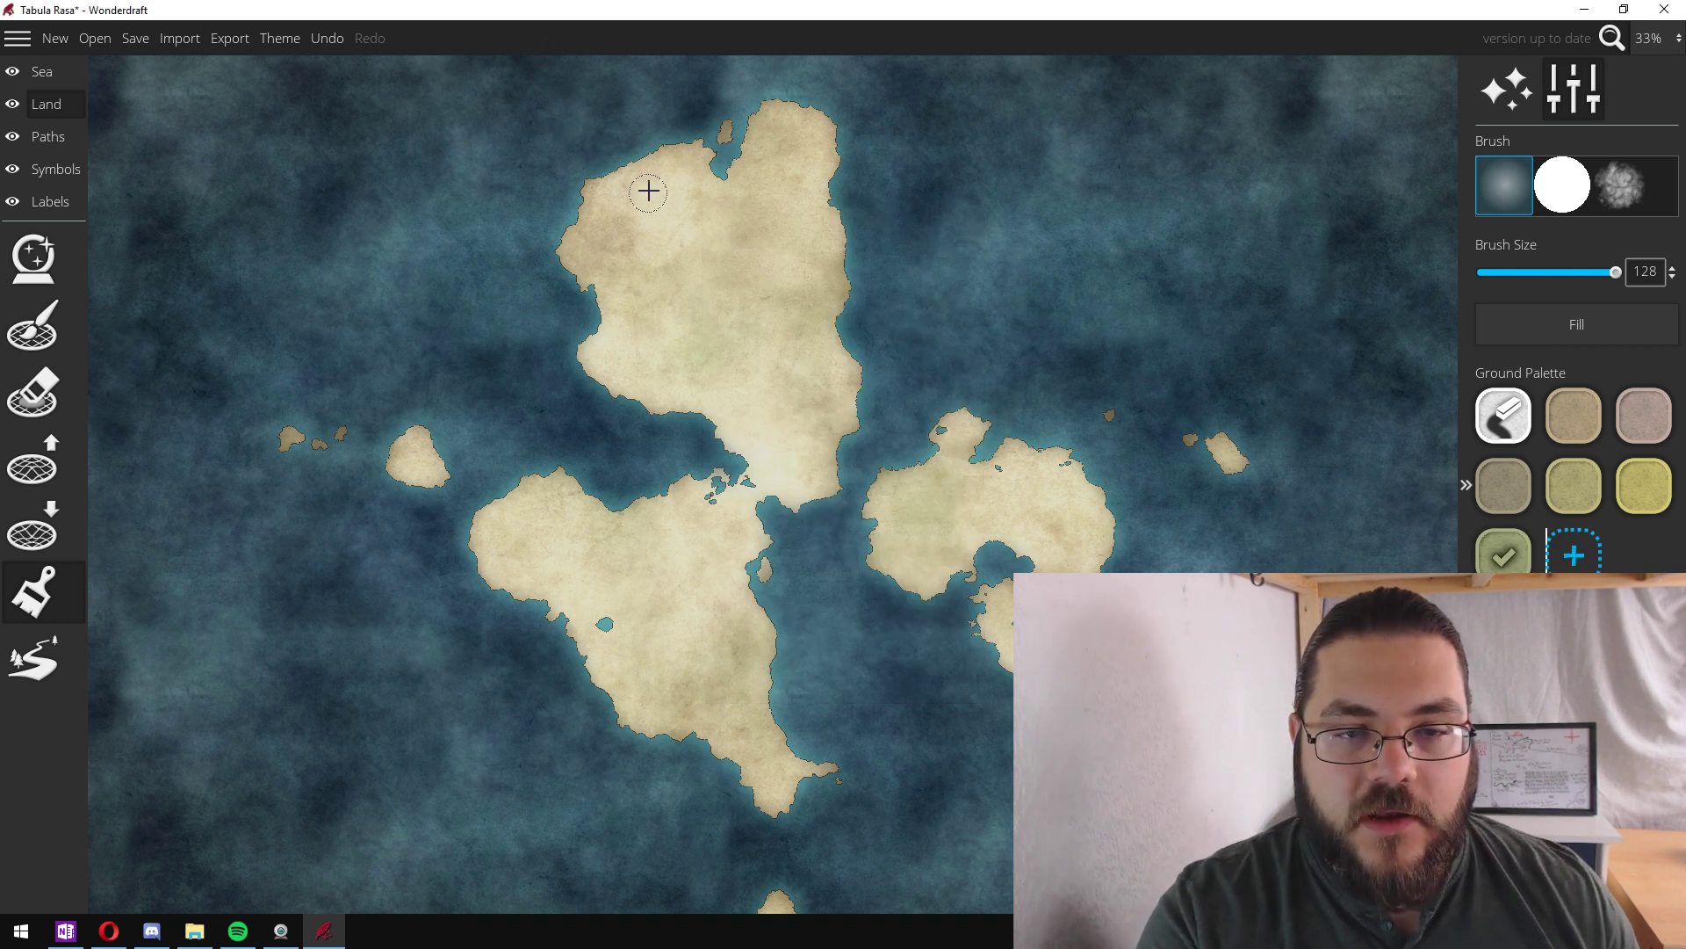
- Paint olive ground over the southern, western and lower northern islands, leaving the northern top beige
mouse_move(648, 191)
mouse_down()
mouse_move(615, 208)
mouse_move(684, 192)
mouse_move(608, 241)
mouse_move(706, 216)
mouse_move(613, 251)
mouse_move(693, 236)
mouse_move(607, 271)
mouse_move(674, 242)
mouse_up()
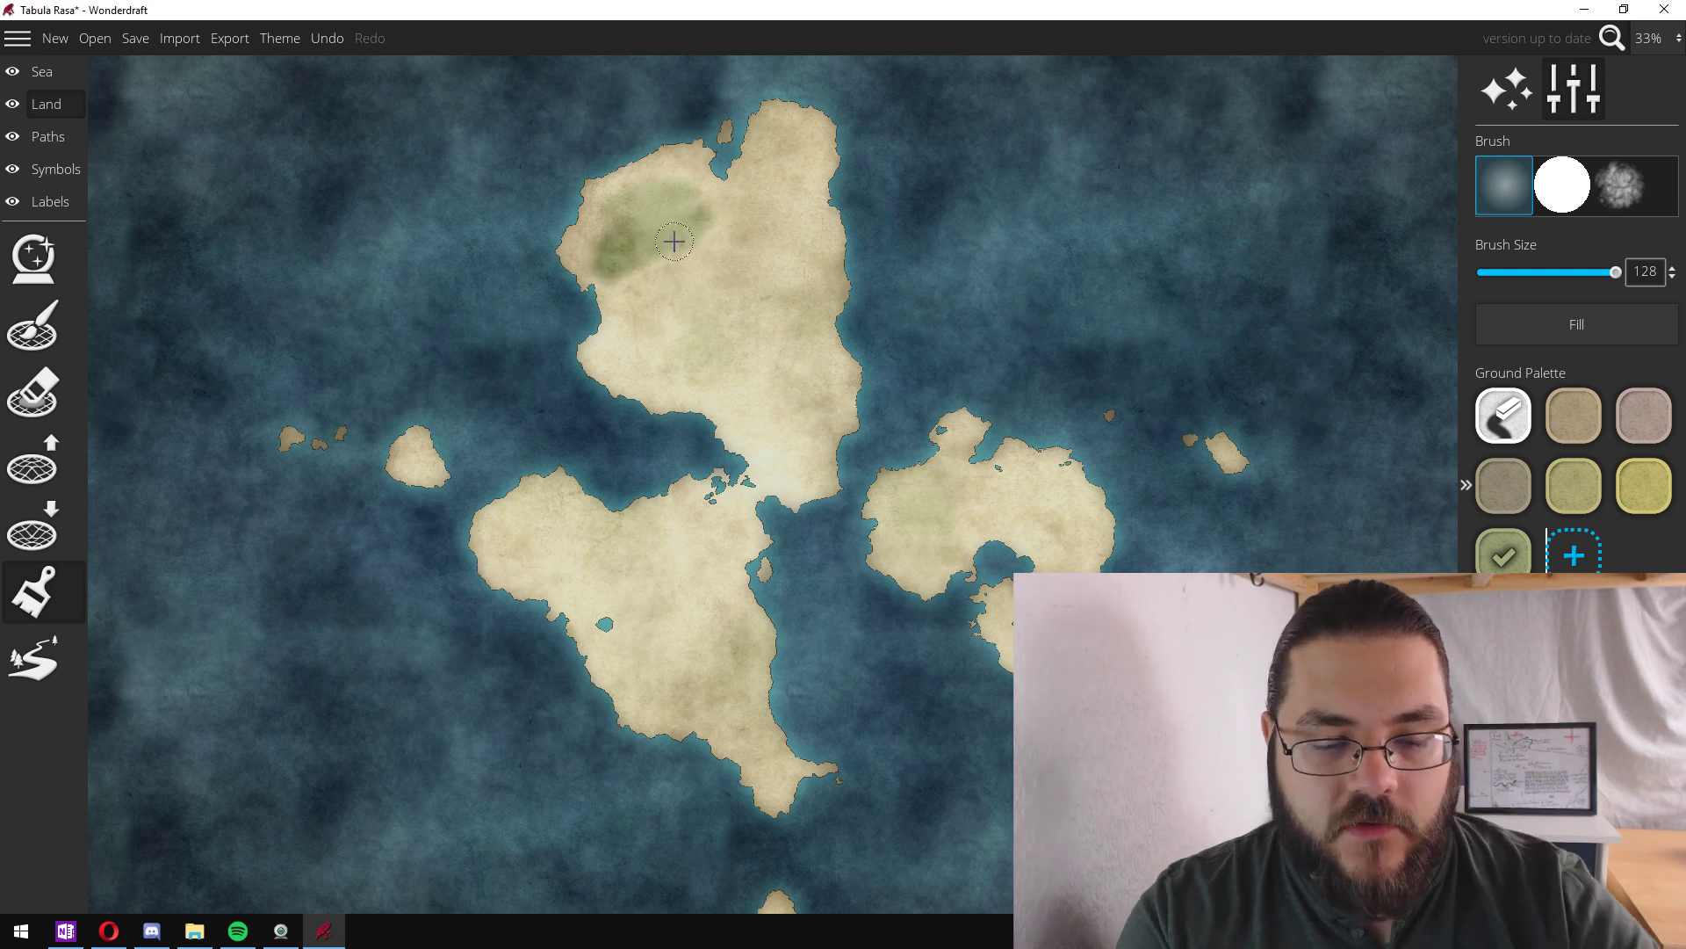
key(ctrl+z)
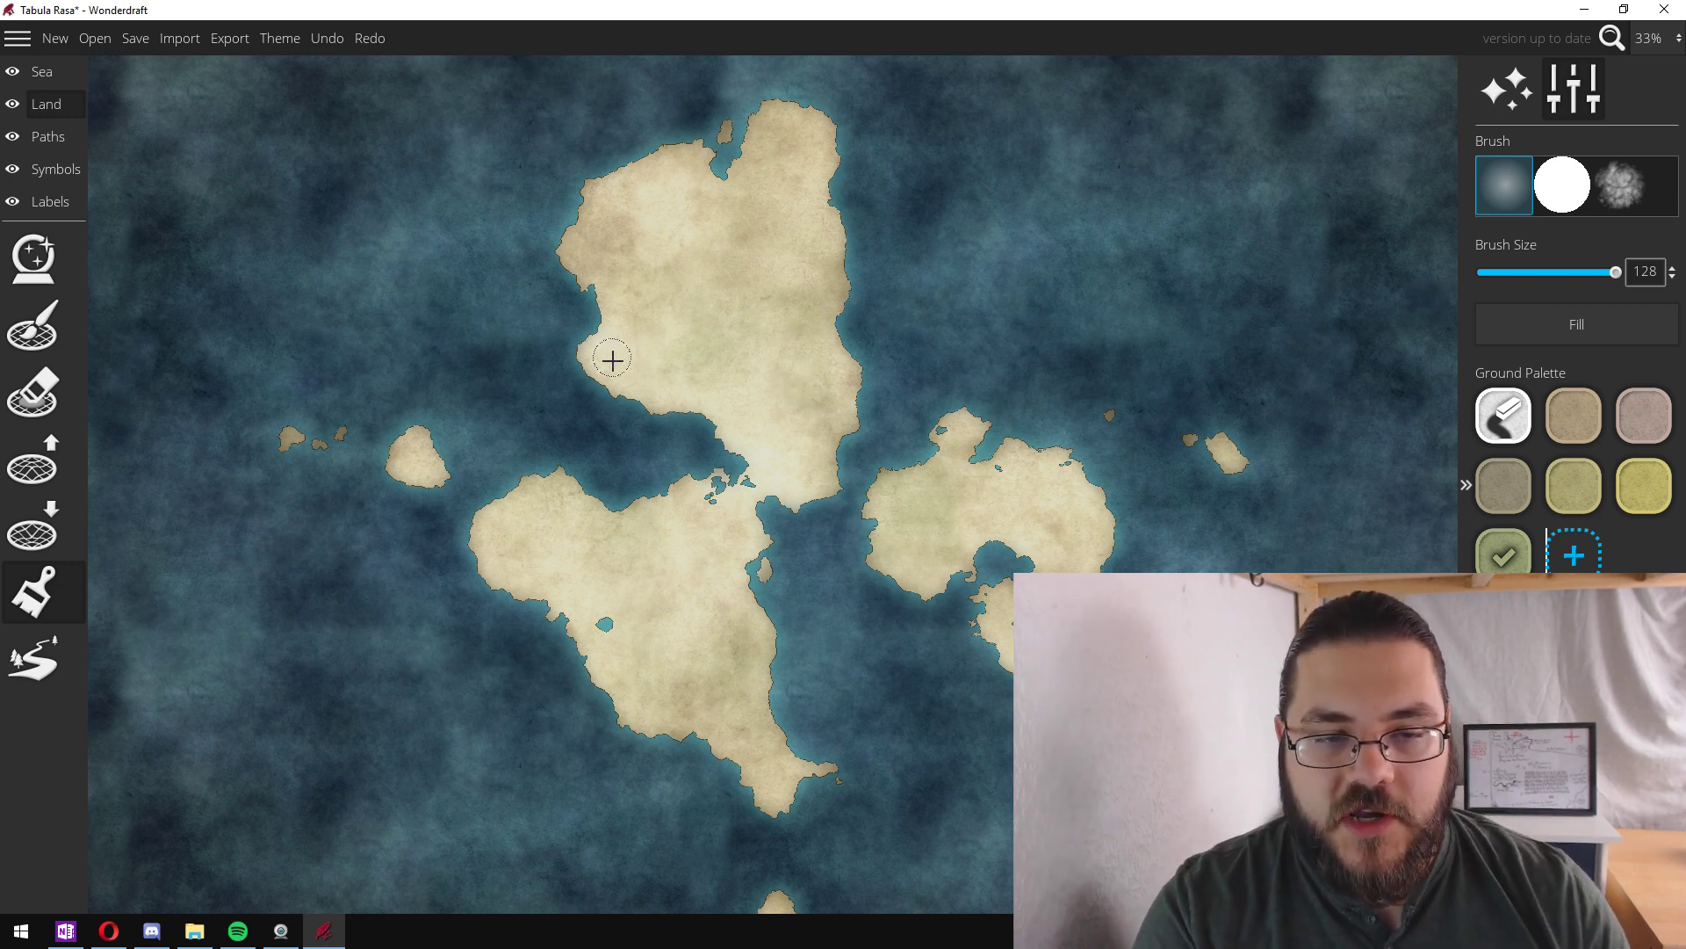
mouse_move(609, 358)
mouse_down()
mouse_move(866, 351)
mouse_move(740, 373)
mouse_move(631, 375)
mouse_move(661, 347)
mouse_move(862, 324)
mouse_move(585, 363)
mouse_move(841, 321)
mouse_move(611, 342)
mouse_move(642, 336)
mouse_move(860, 325)
mouse_move(610, 373)
mouse_move(708, 354)
mouse_move(804, 362)
mouse_move(617, 415)
mouse_move(816, 359)
mouse_up()
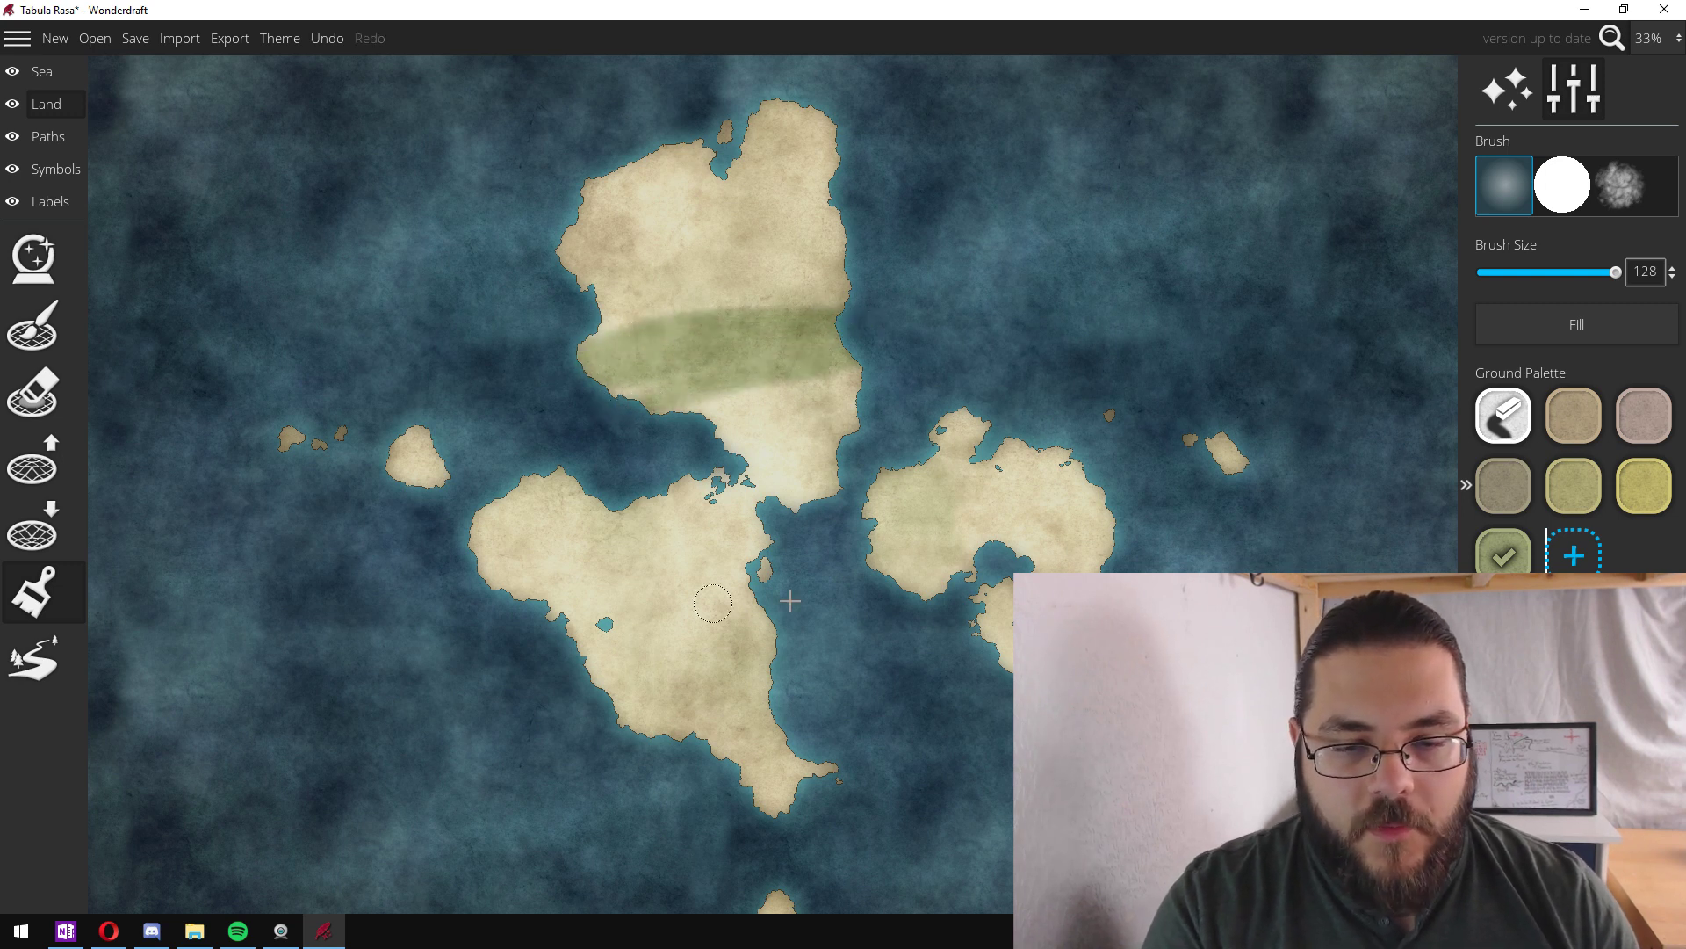
mouse_move(652, 624)
mouse_down()
mouse_move(921, 606)
mouse_move(698, 664)
mouse_move(502, 681)
mouse_move(882, 662)
mouse_move(958, 678)
mouse_move(581, 729)
mouse_move(1003, 680)
mouse_move(649, 757)
mouse_move(781, 752)
mouse_move(745, 786)
mouse_move(785, 798)
mouse_up()
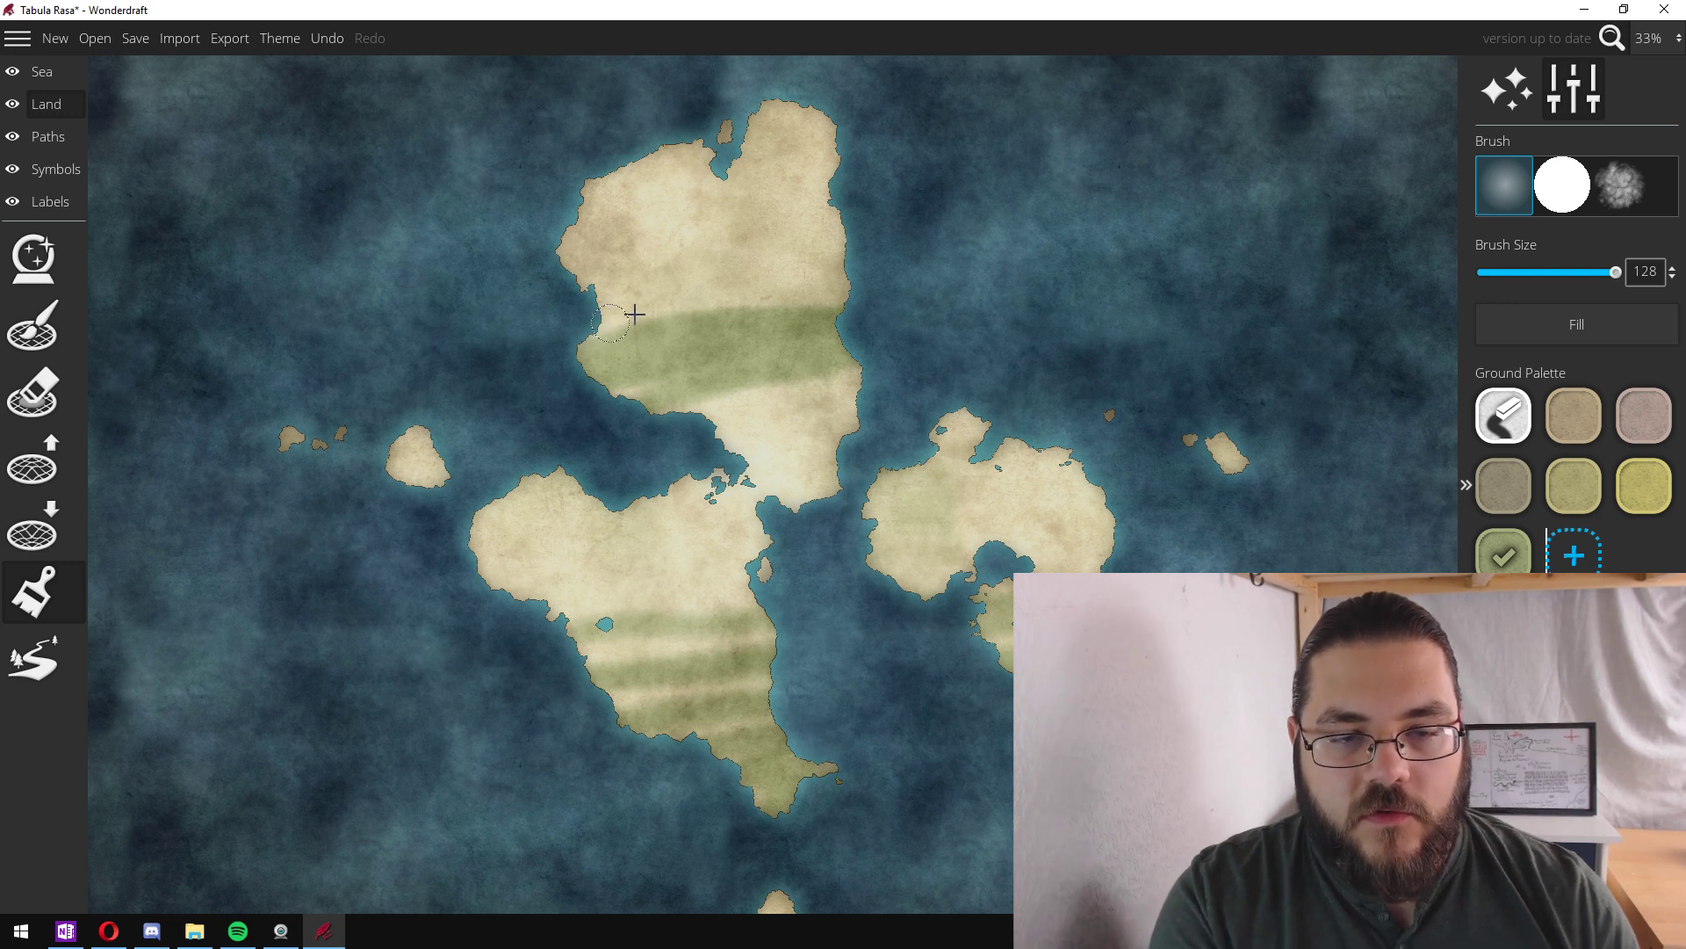
mouse_move(634, 314)
mouse_down()
mouse_move(764, 309)
mouse_move(872, 341)
mouse_up()
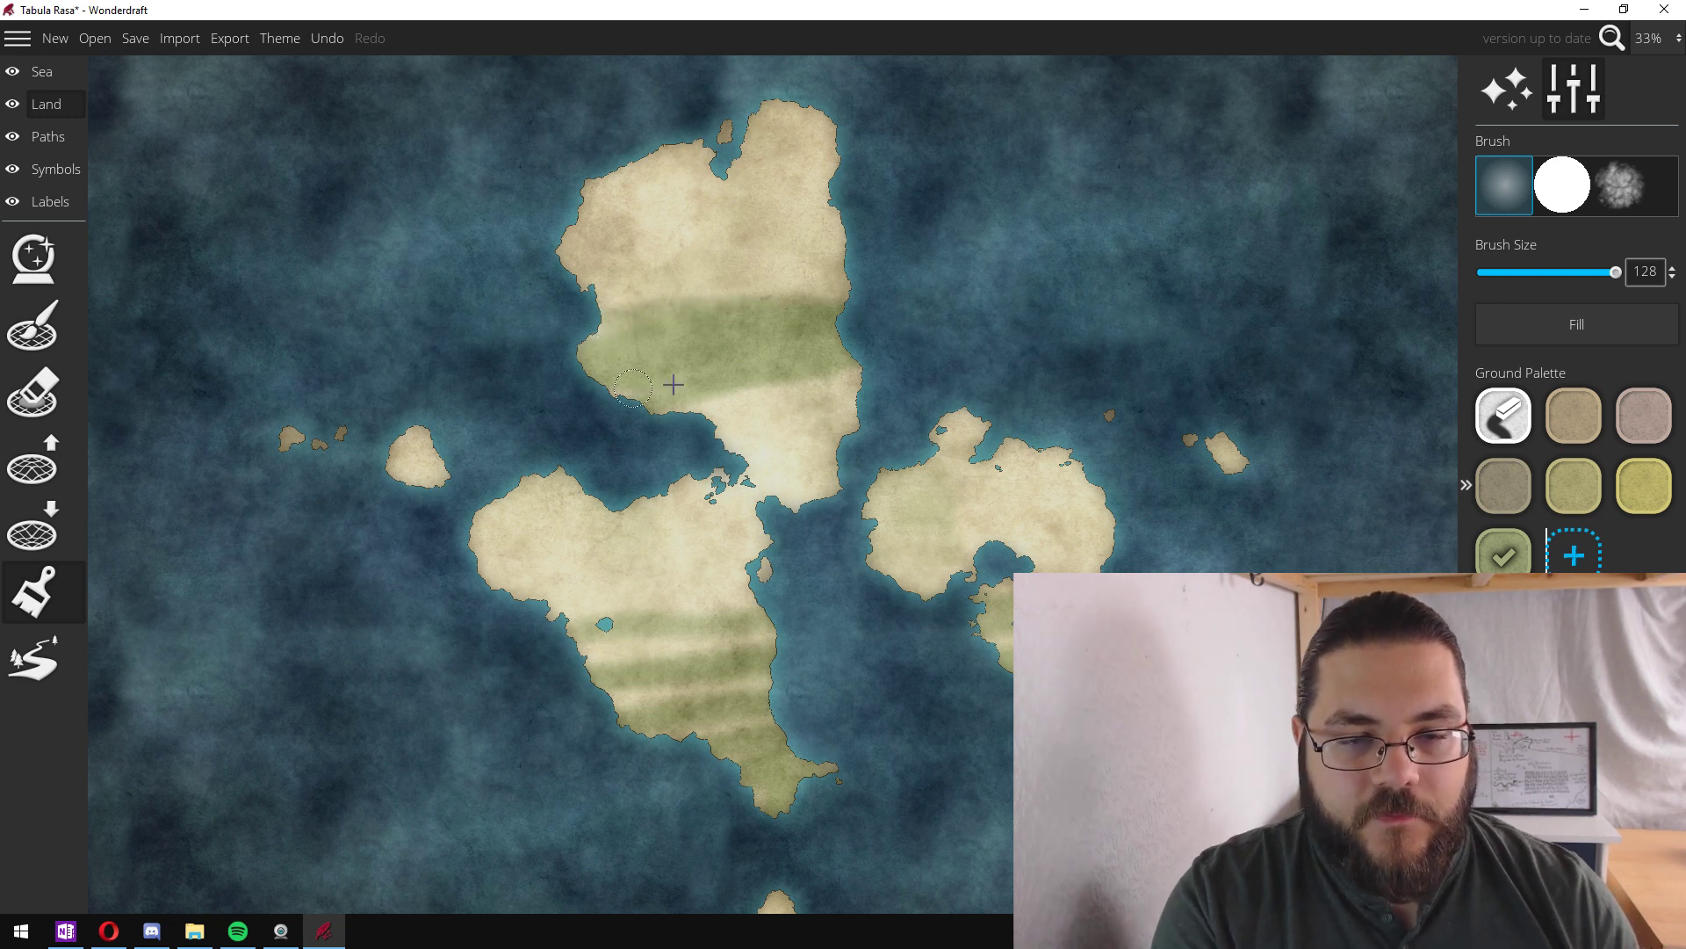
mouse_move(673, 385)
mouse_down()
mouse_move(744, 404)
mouse_move(709, 417)
mouse_move(826, 381)
mouse_up()
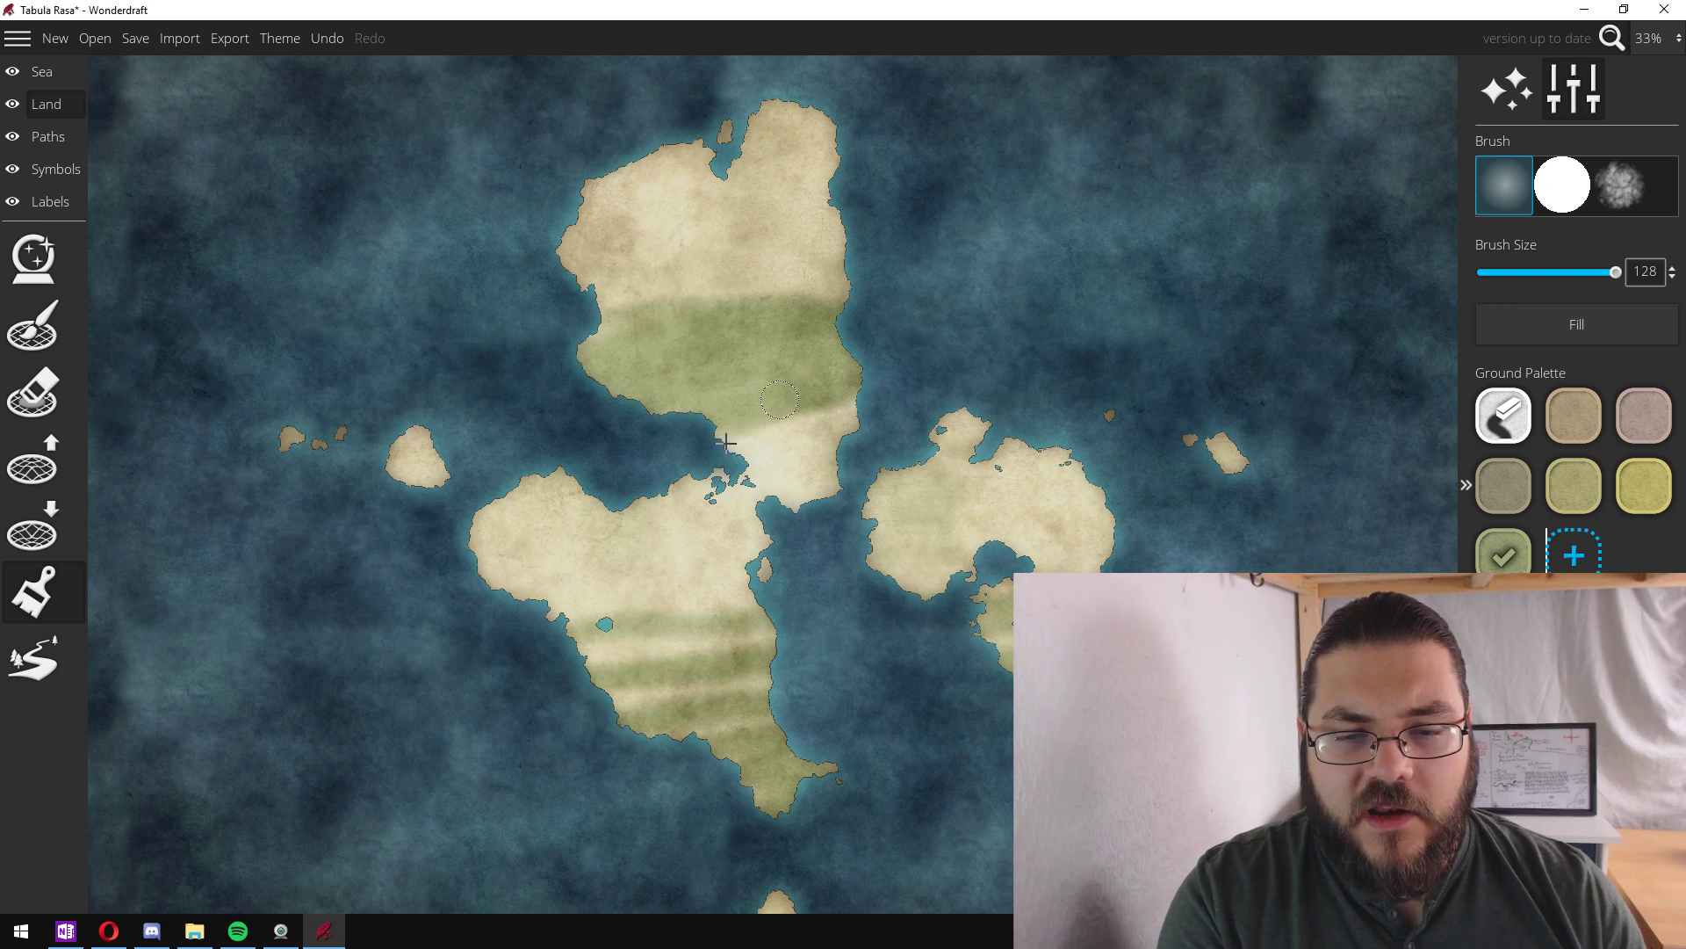
mouse_move(726, 442)
mouse_down()
mouse_move(798, 444)
mouse_move(843, 422)
mouse_move(815, 408)
mouse_up()
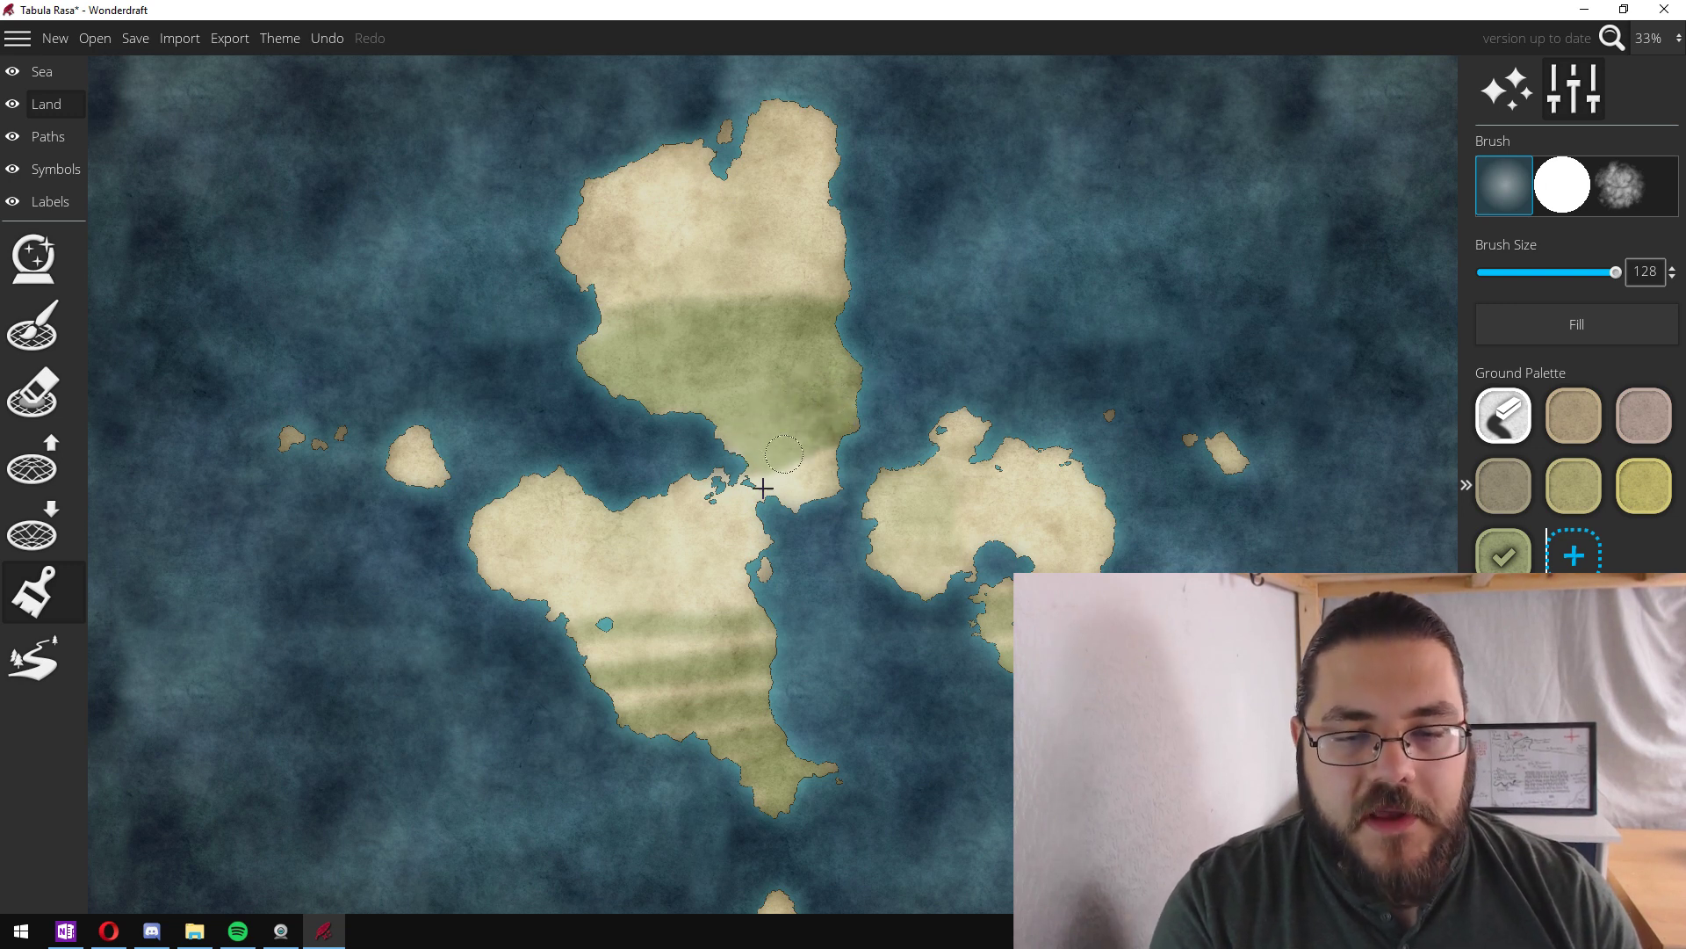
mouse_move(763, 489)
mouse_down()
mouse_move(821, 500)
mouse_move(854, 446)
mouse_up()
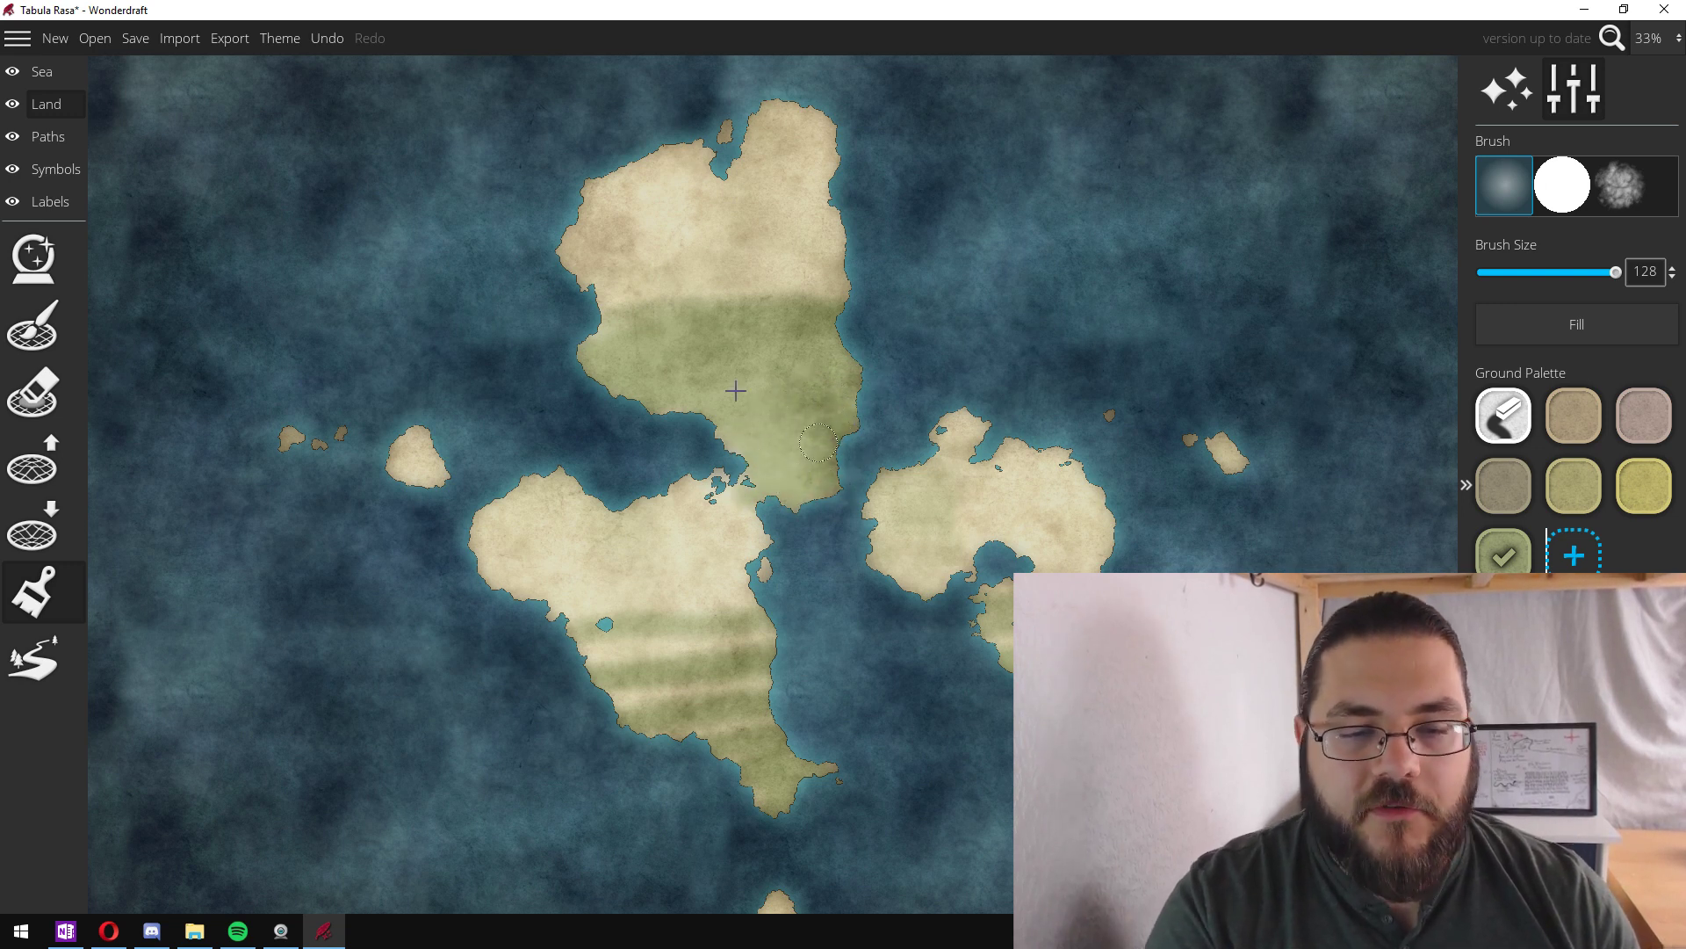
mouse_move(442, 435)
mouse_down()
mouse_move(400, 446)
mouse_move(401, 477)
mouse_move(413, 441)
mouse_move(450, 481)
mouse_up()
drag(315, 455, 330, 428)
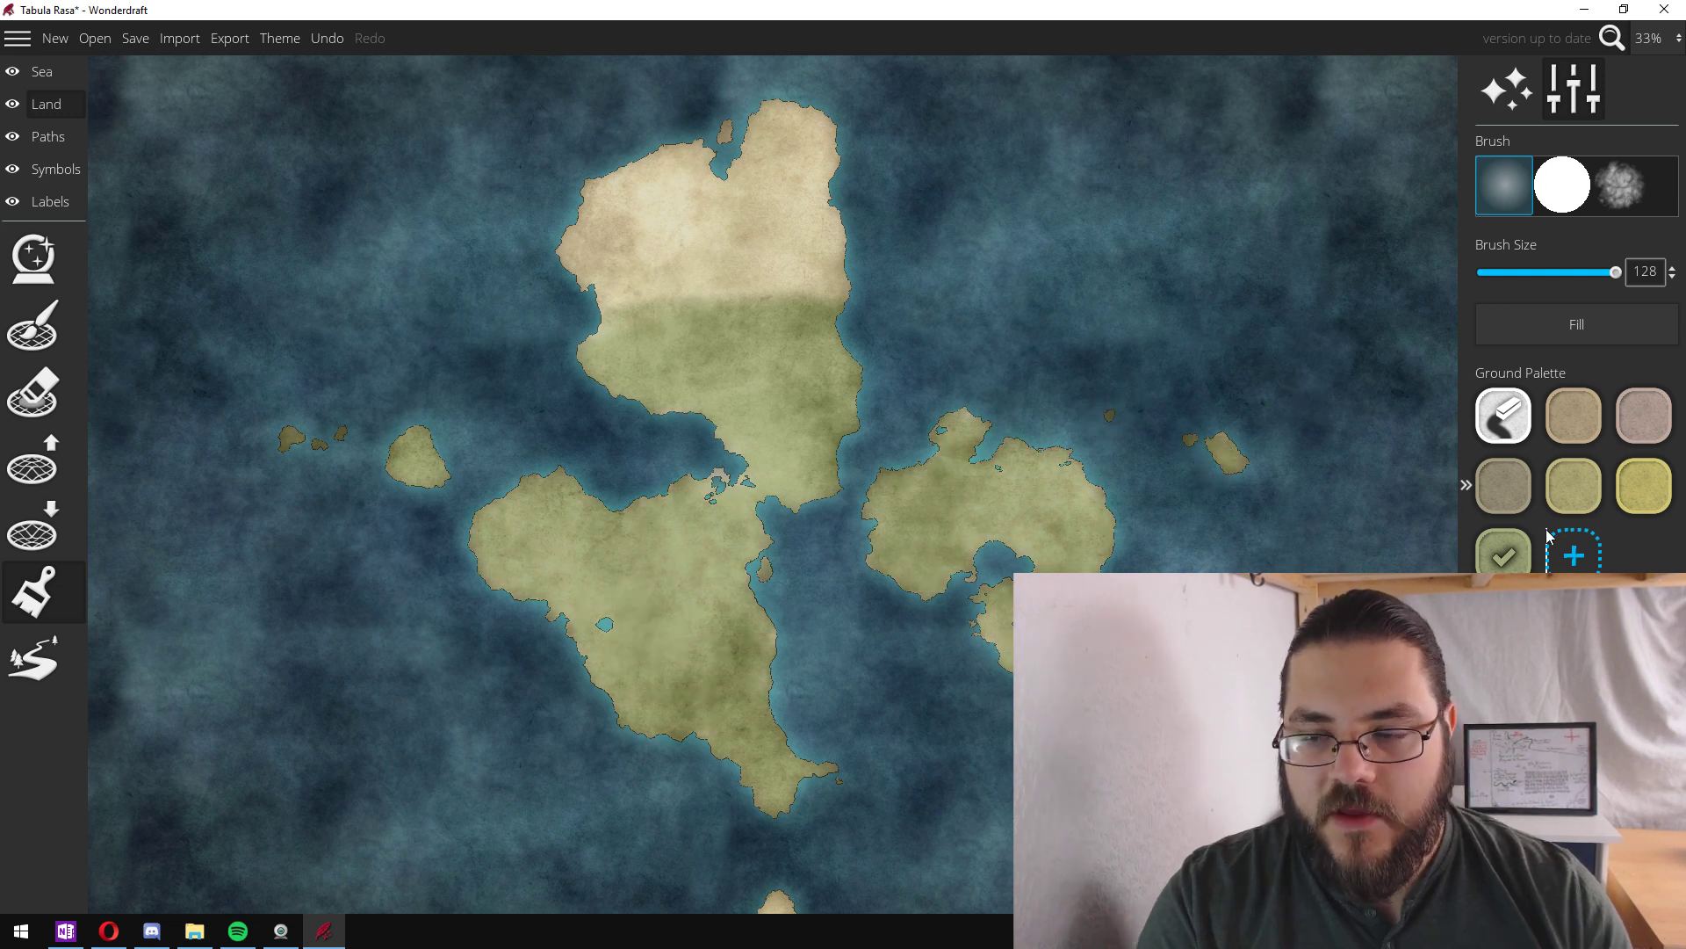
- Add a near-white icy cyan colour to the ground palette
click(1572, 565)
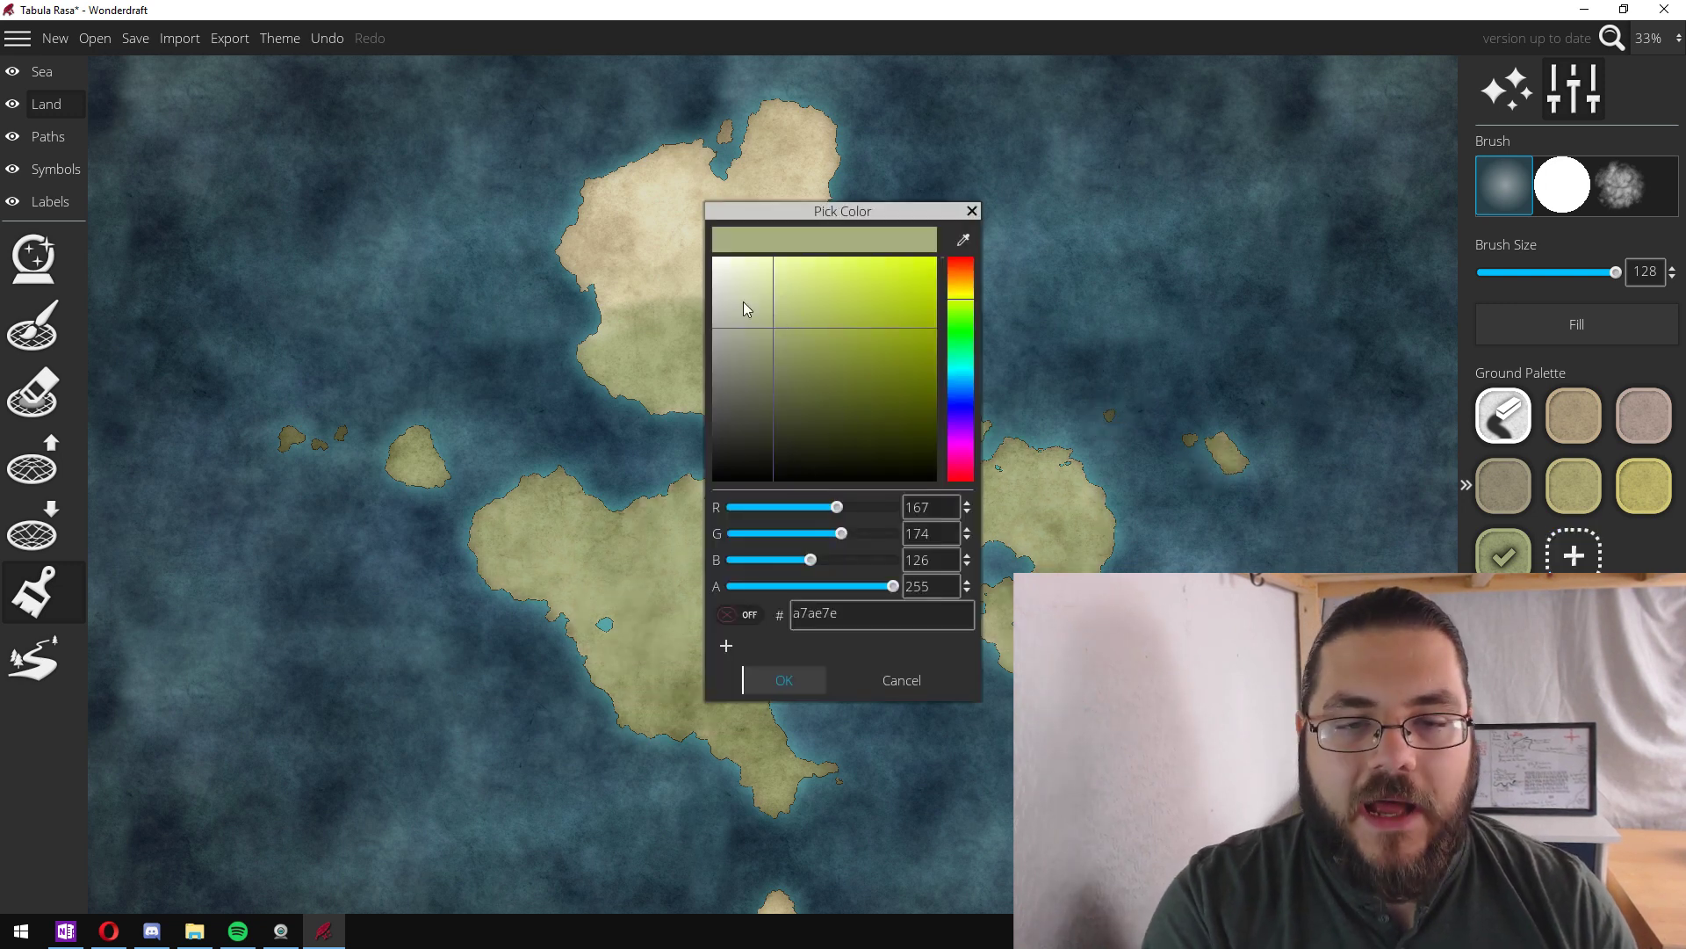
drag(743, 308, 719, 261)
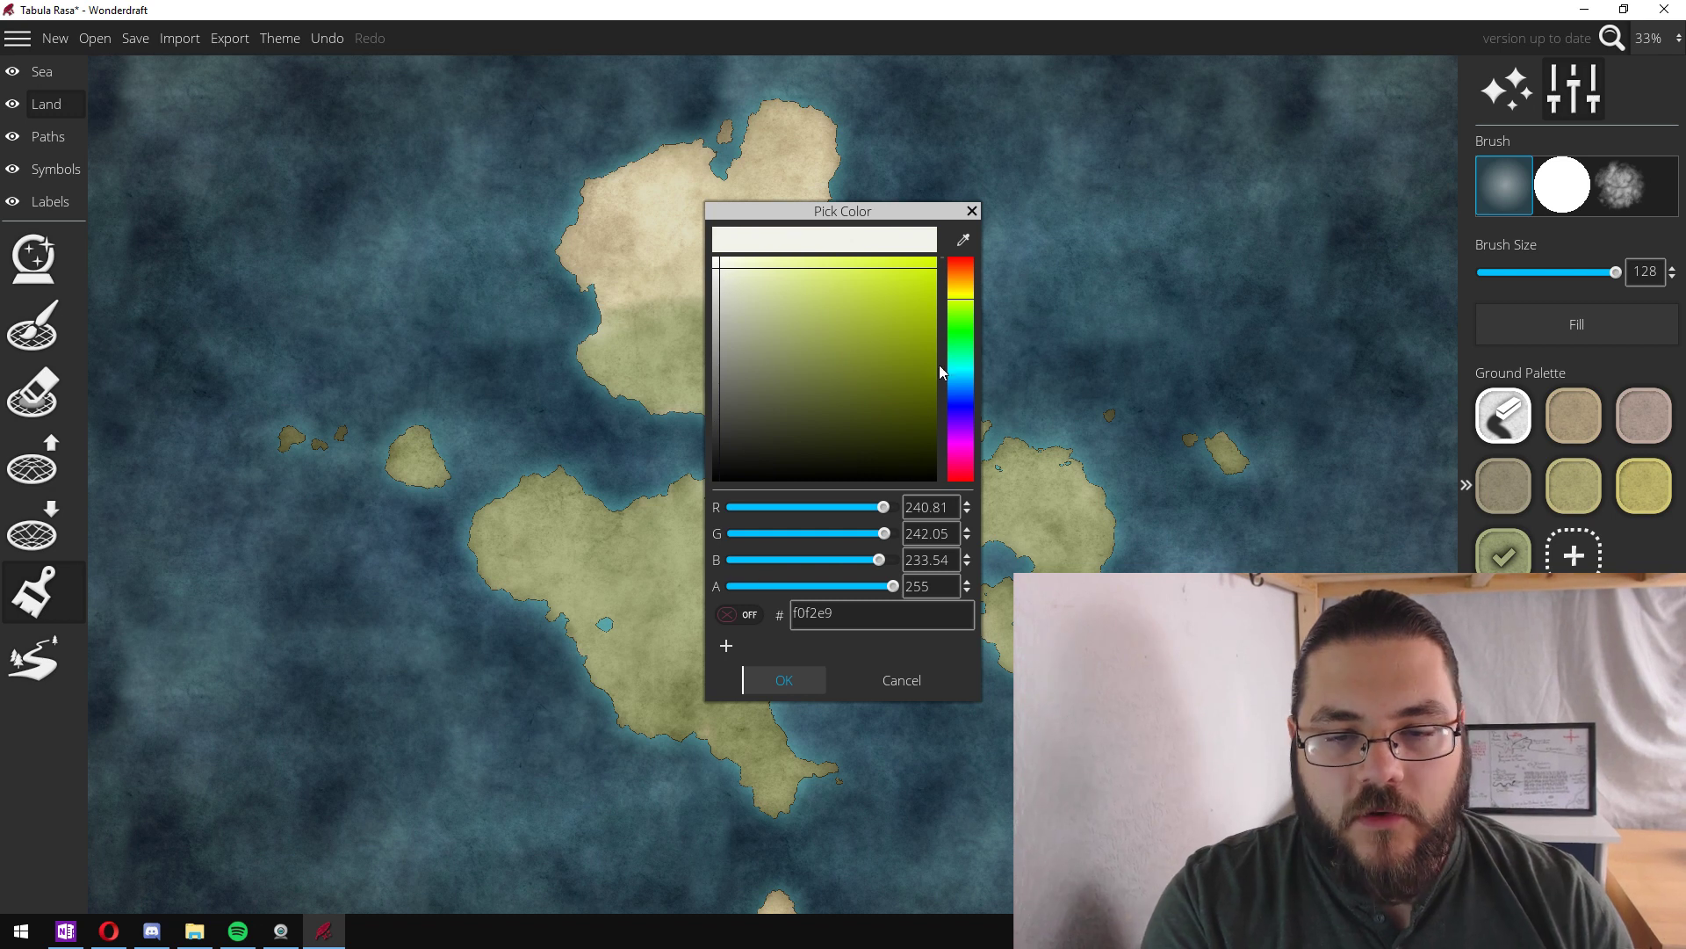
click(954, 382)
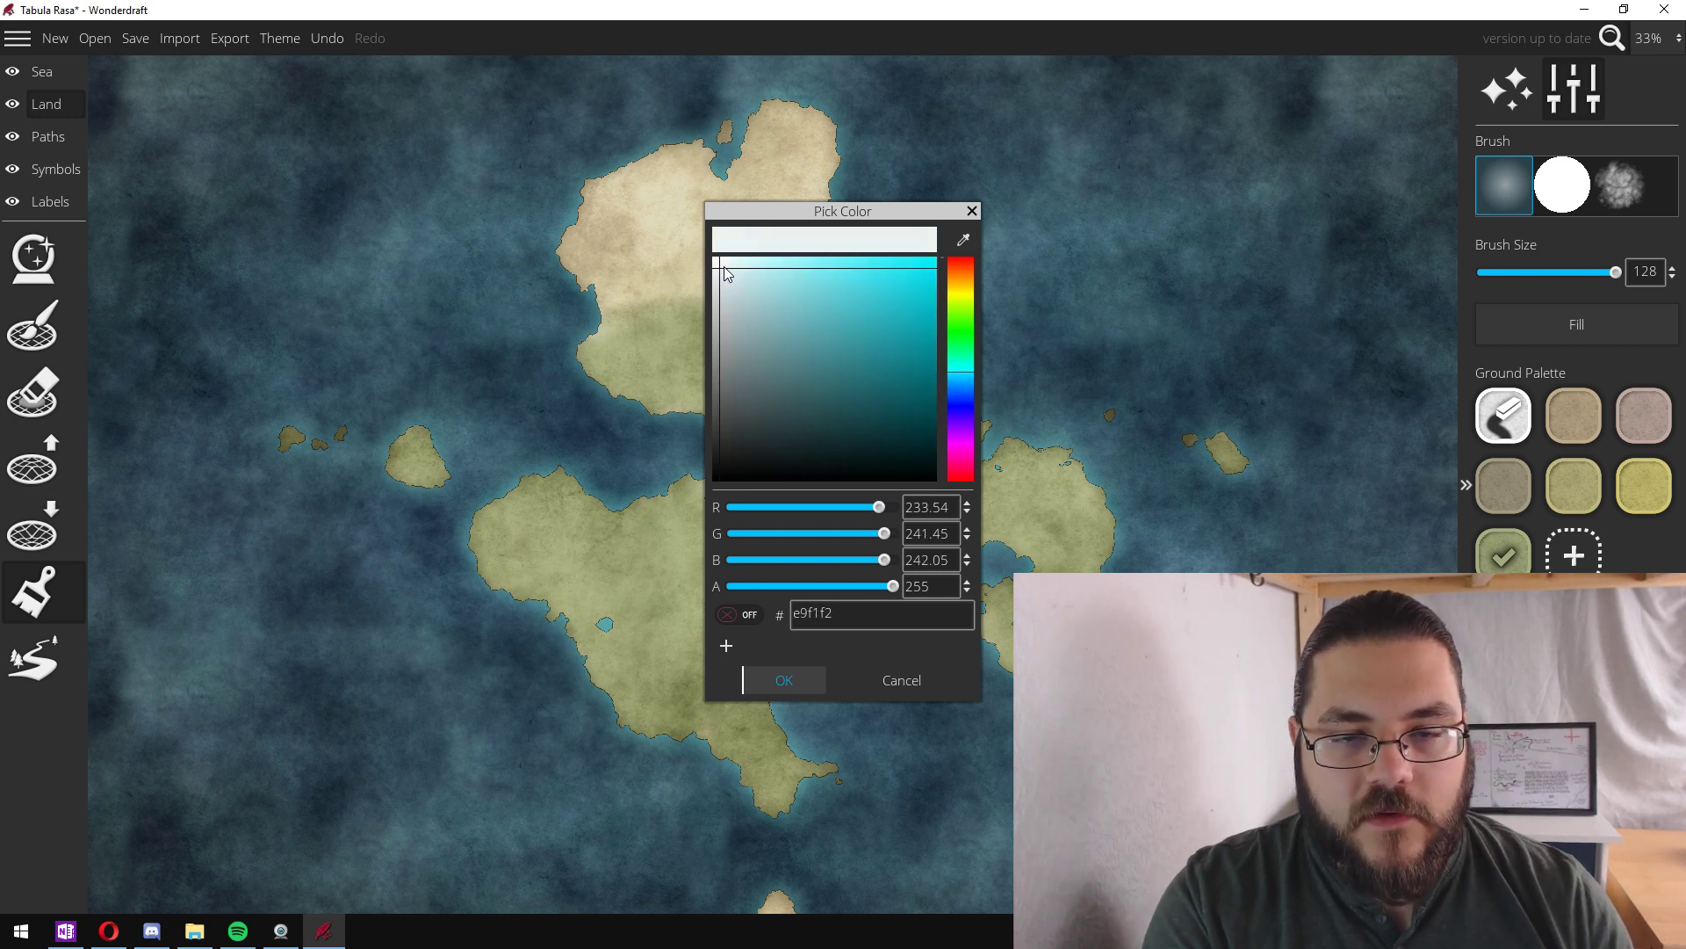
drag(726, 273, 728, 327)
click(784, 681)
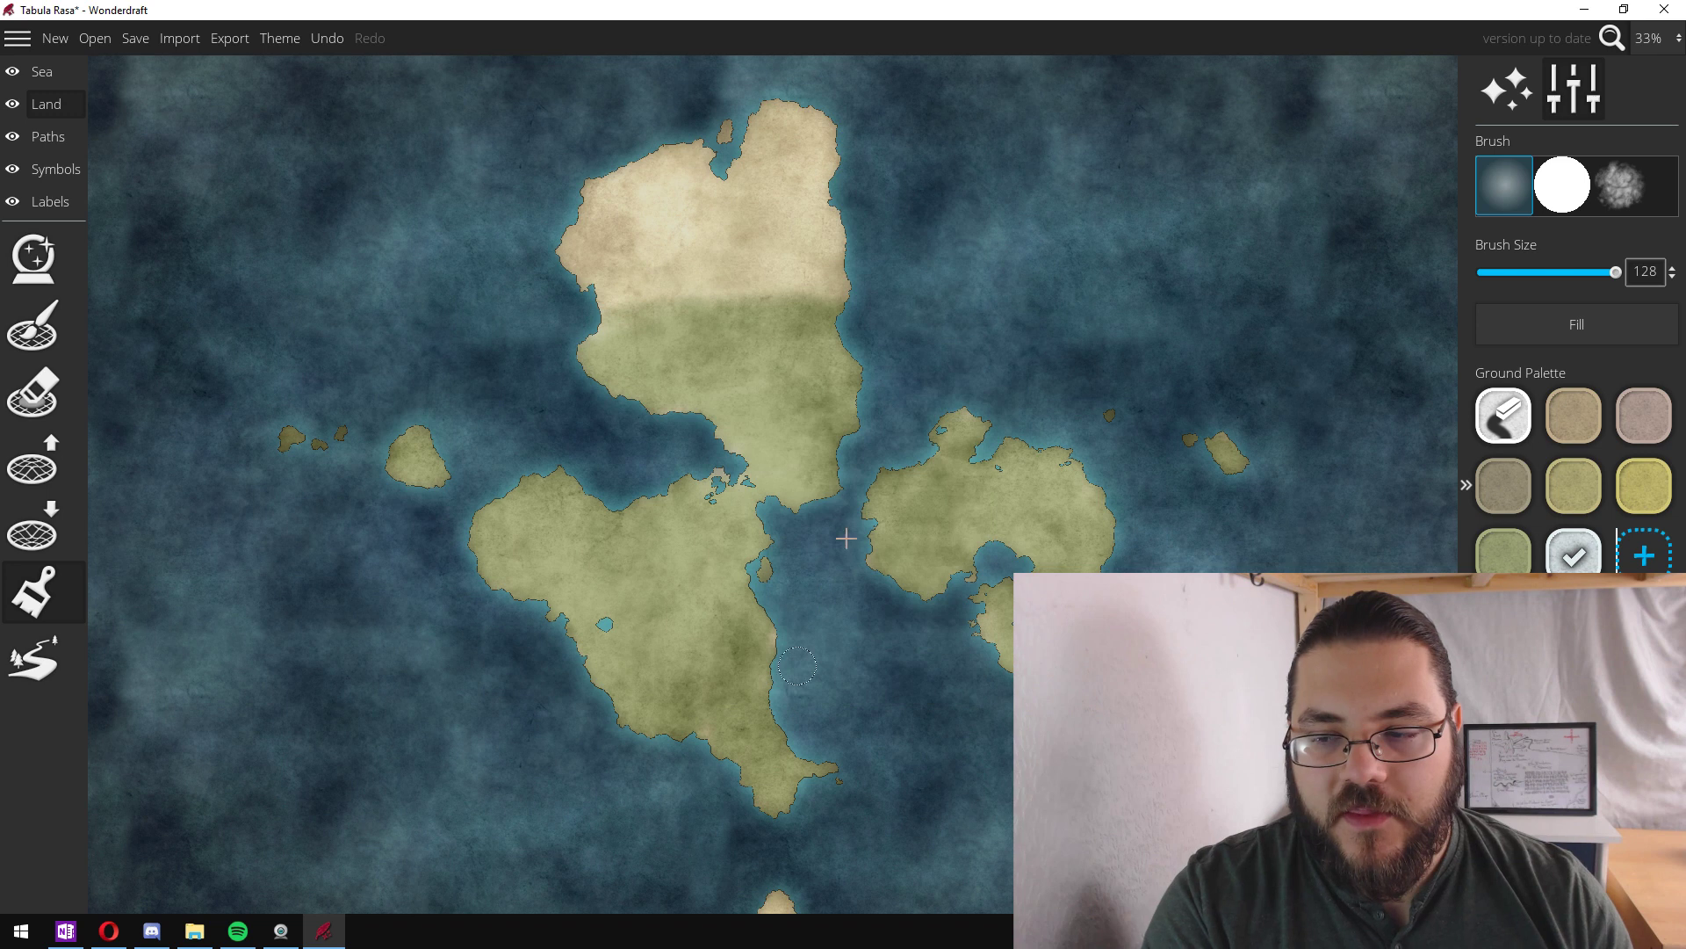
- Paint icy white snow over the northern island's top
mouse_move(734, 114)
mouse_down()
mouse_move(818, 117)
mouse_move(618, 178)
mouse_move(820, 158)
mouse_move(616, 184)
mouse_move(844, 137)
mouse_move(615, 171)
mouse_move(565, 223)
mouse_move(857, 191)
mouse_move(692, 229)
mouse_up()
mouse_move(833, 202)
mouse_down()
mouse_move(570, 273)
mouse_move(807, 221)
mouse_move(604, 253)
mouse_move(835, 238)
mouse_move(625, 255)
mouse_move(843, 259)
mouse_move(781, 252)
mouse_move(641, 279)
mouse_up()
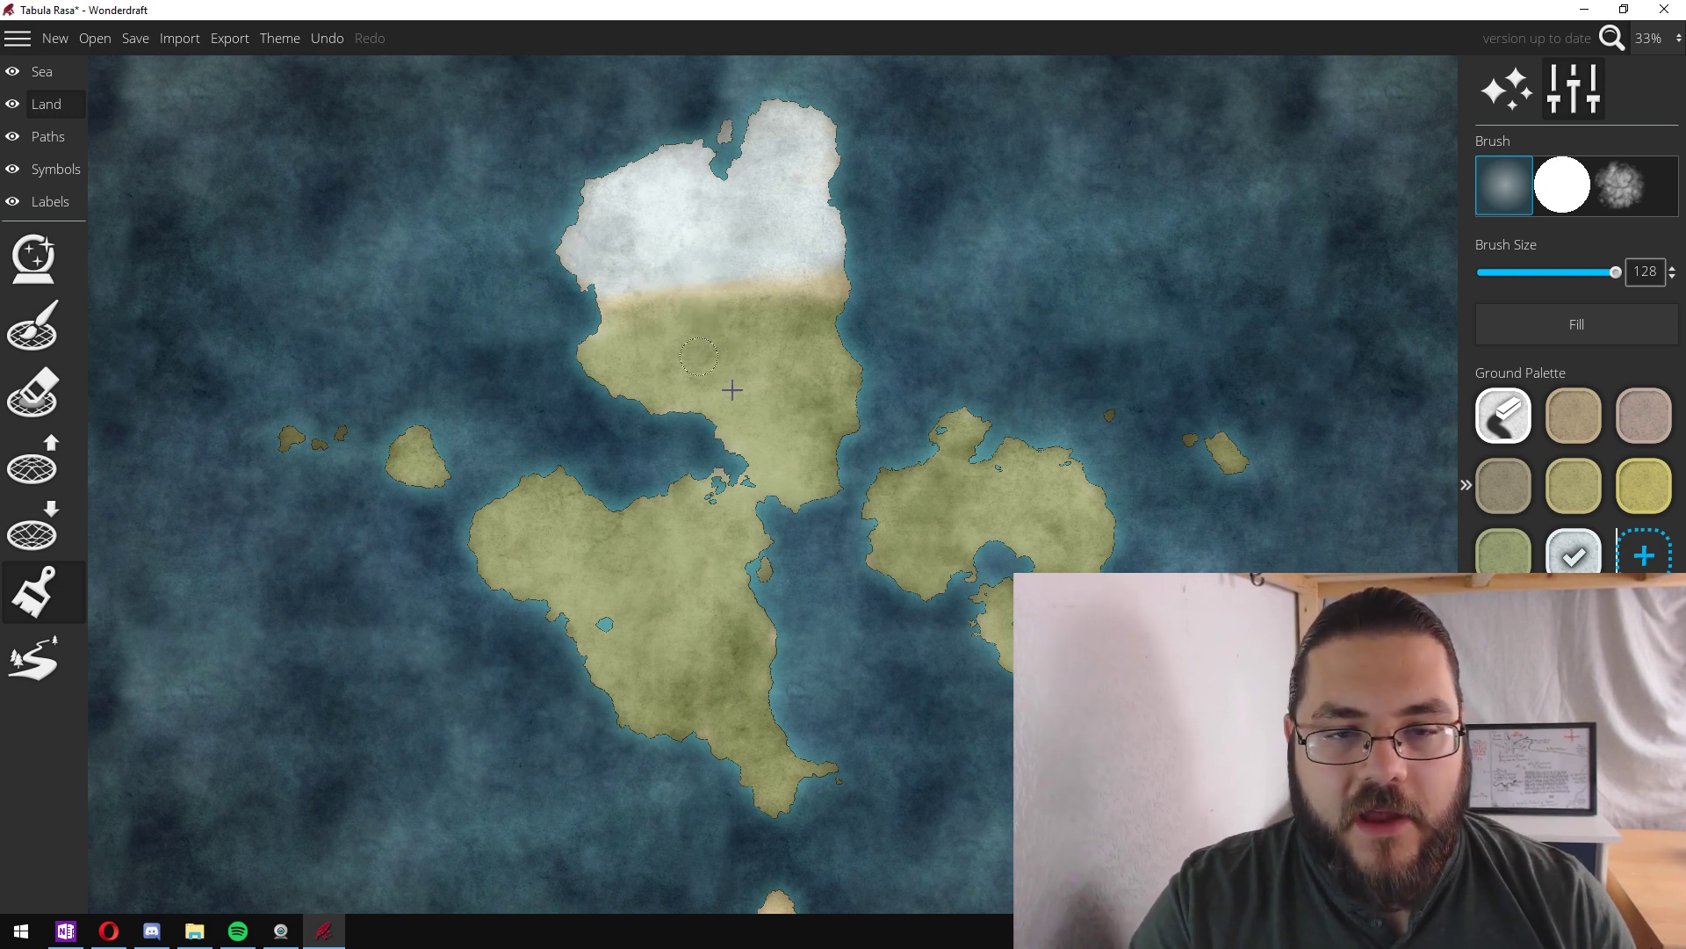
scroll(966, 298, down, 3)
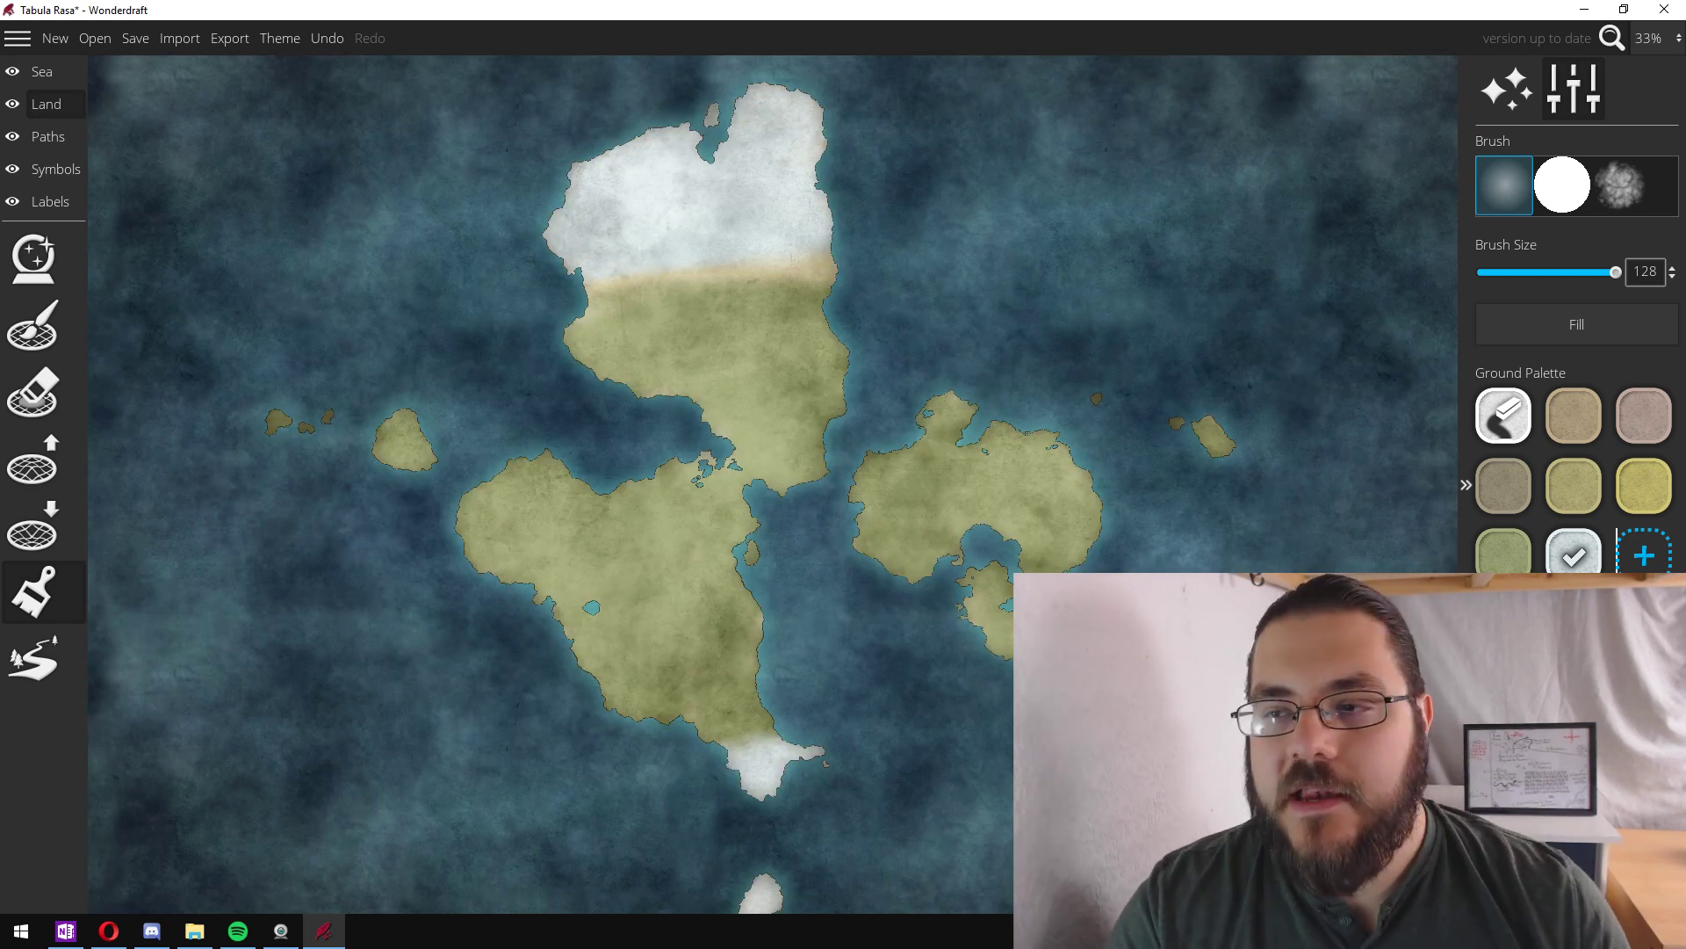
- With the textured brush, alternate snow and olive strokes along the northern island's snow line
click(1614, 192)
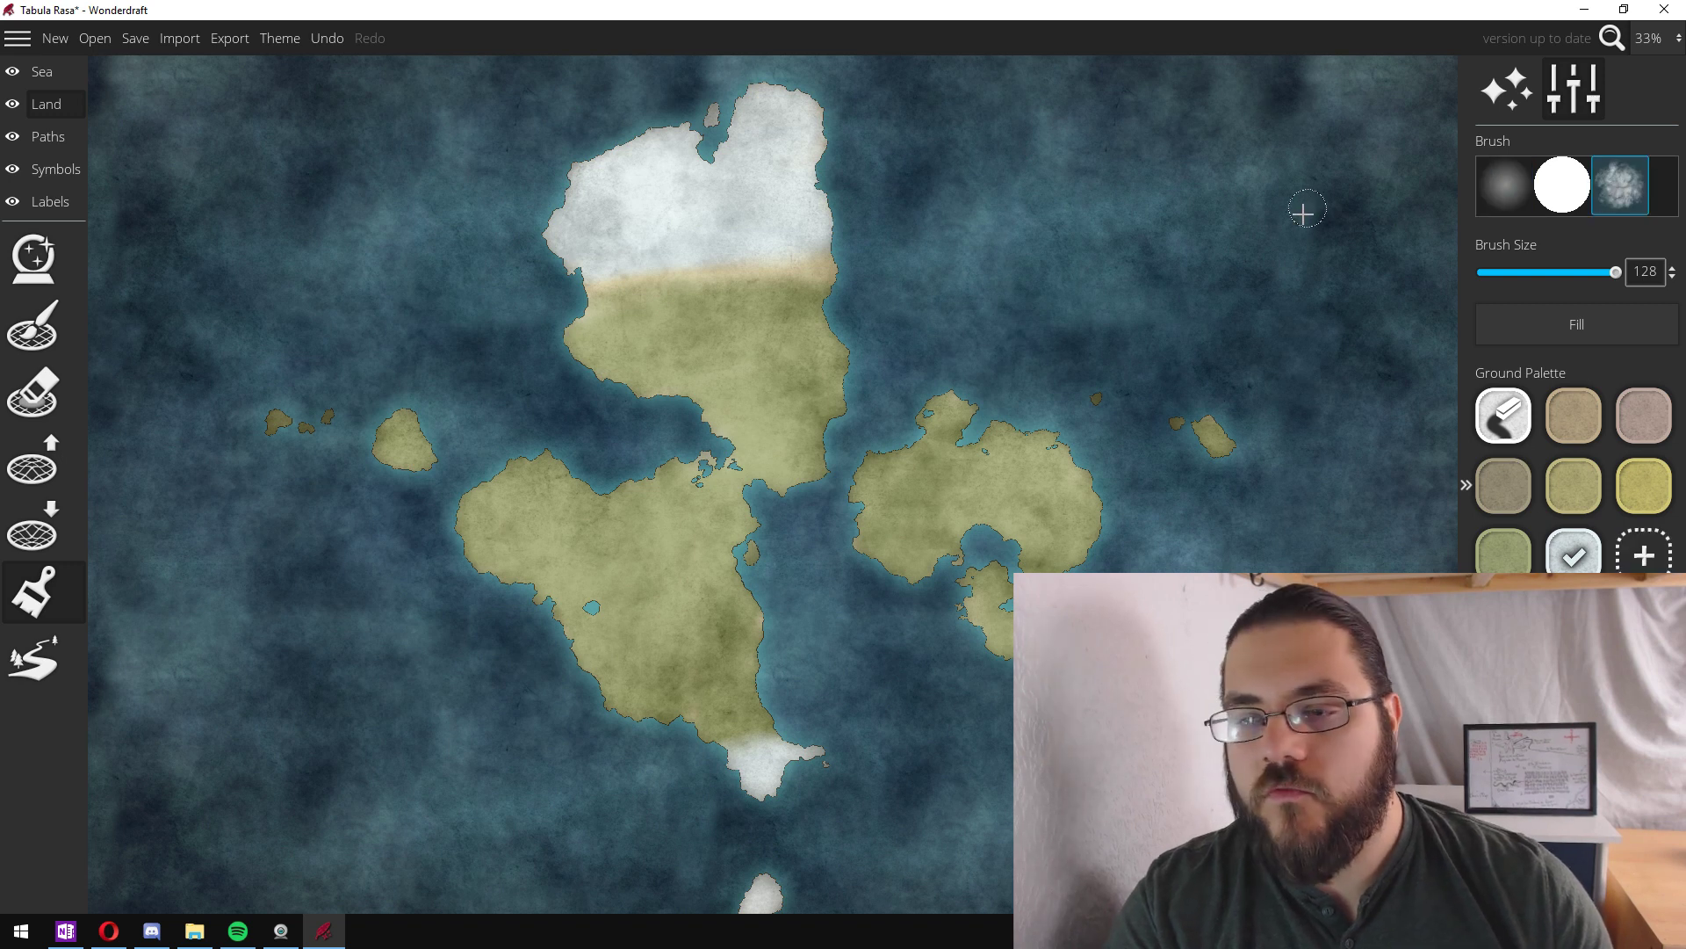
mouse_move(597, 291)
mouse_down()
mouse_move(647, 271)
mouse_move(820, 271)
mouse_up()
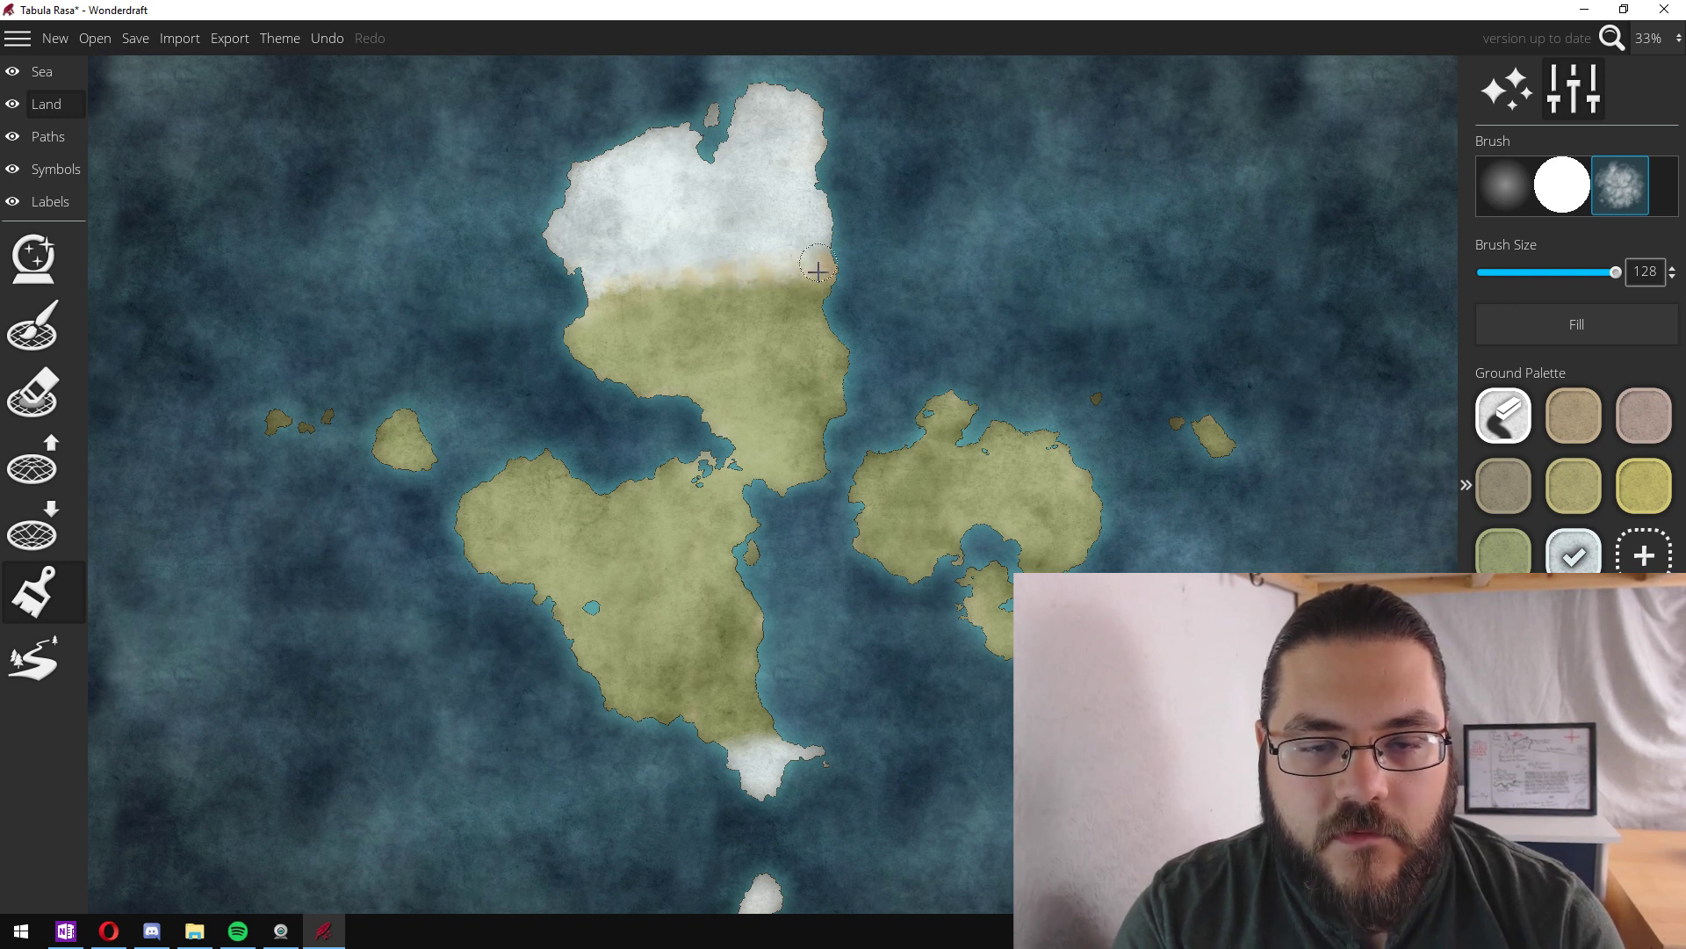
click(1491, 550)
drag(599, 290, 828, 271)
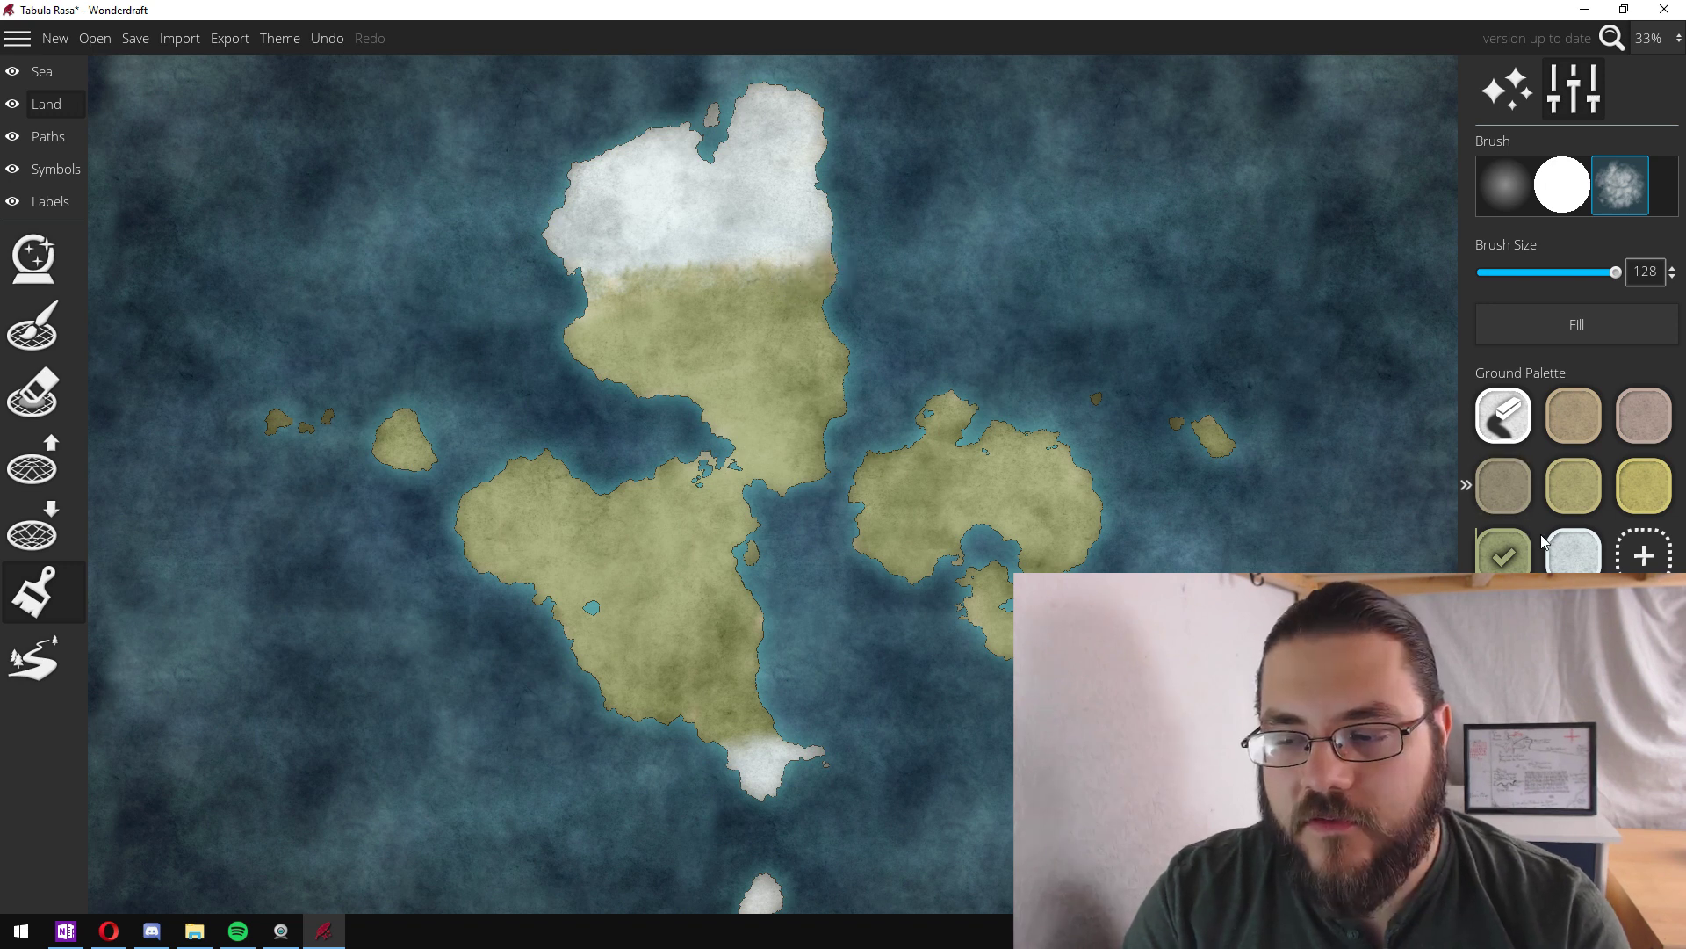
click(1573, 551)
mouse_move(623, 276)
mouse_down()
mouse_move(808, 273)
mouse_move(752, 292)
mouse_move(732, 276)
mouse_move(737, 296)
mouse_move(759, 290)
mouse_move(753, 274)
mouse_move(744, 288)
mouse_move(682, 268)
mouse_move(708, 295)
mouse_up()
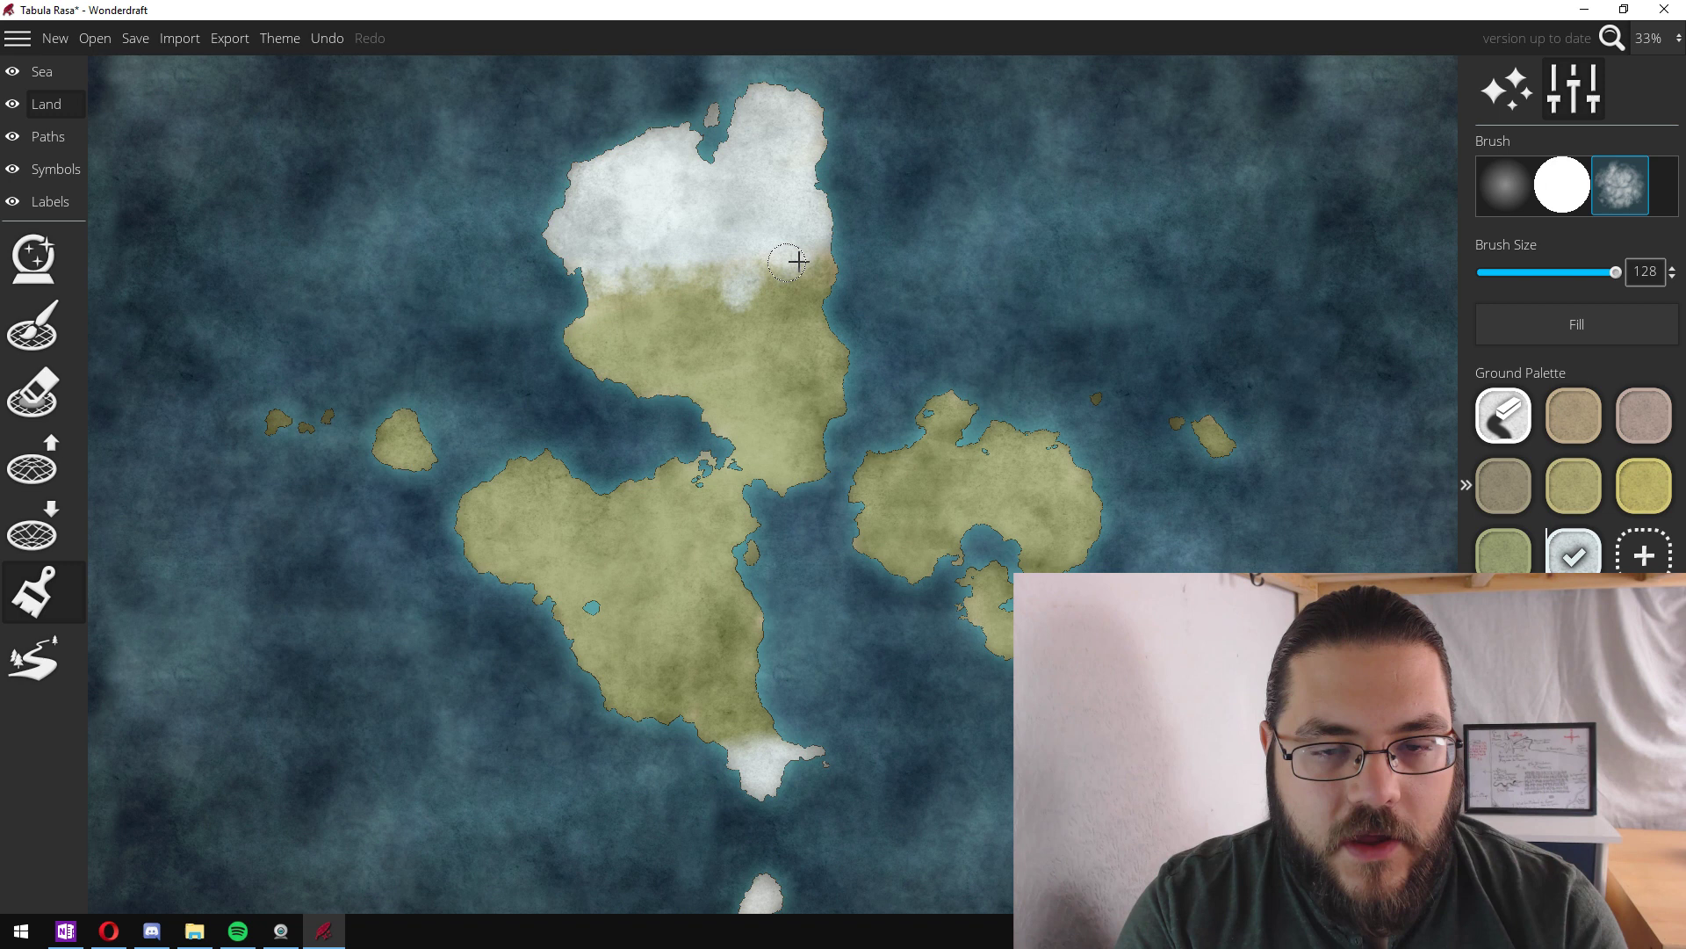
click(1526, 552)
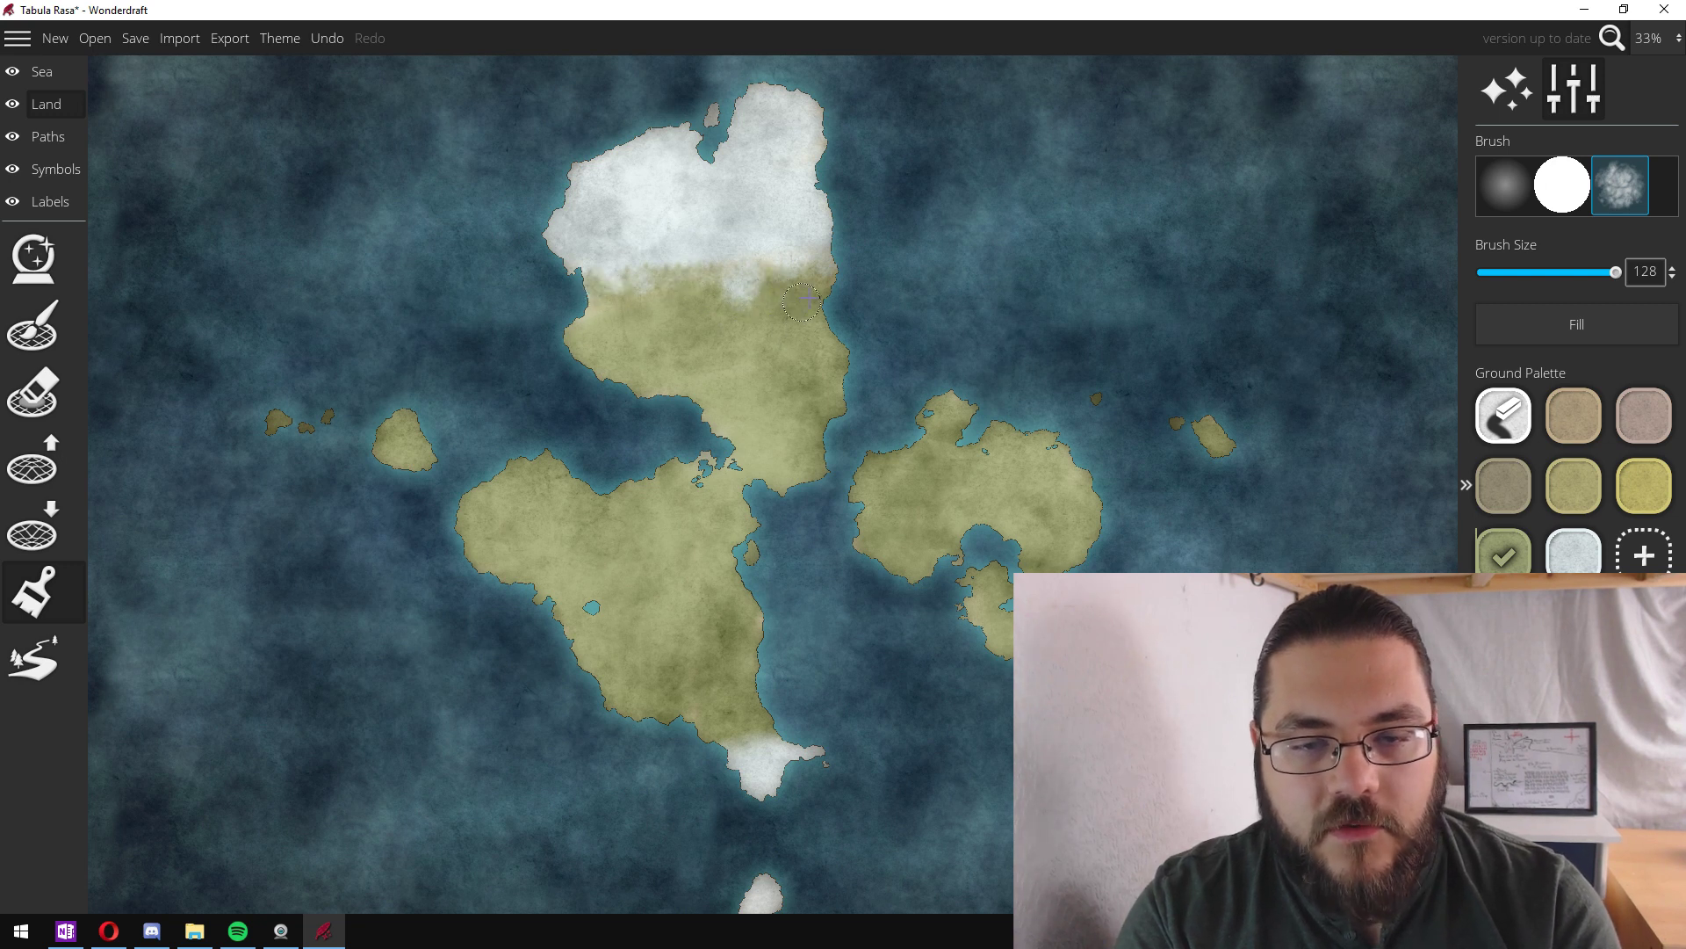
- Undo the last stroke and feather the northern island's snow line into the grass with the soft round brush
key(ctrl+z)
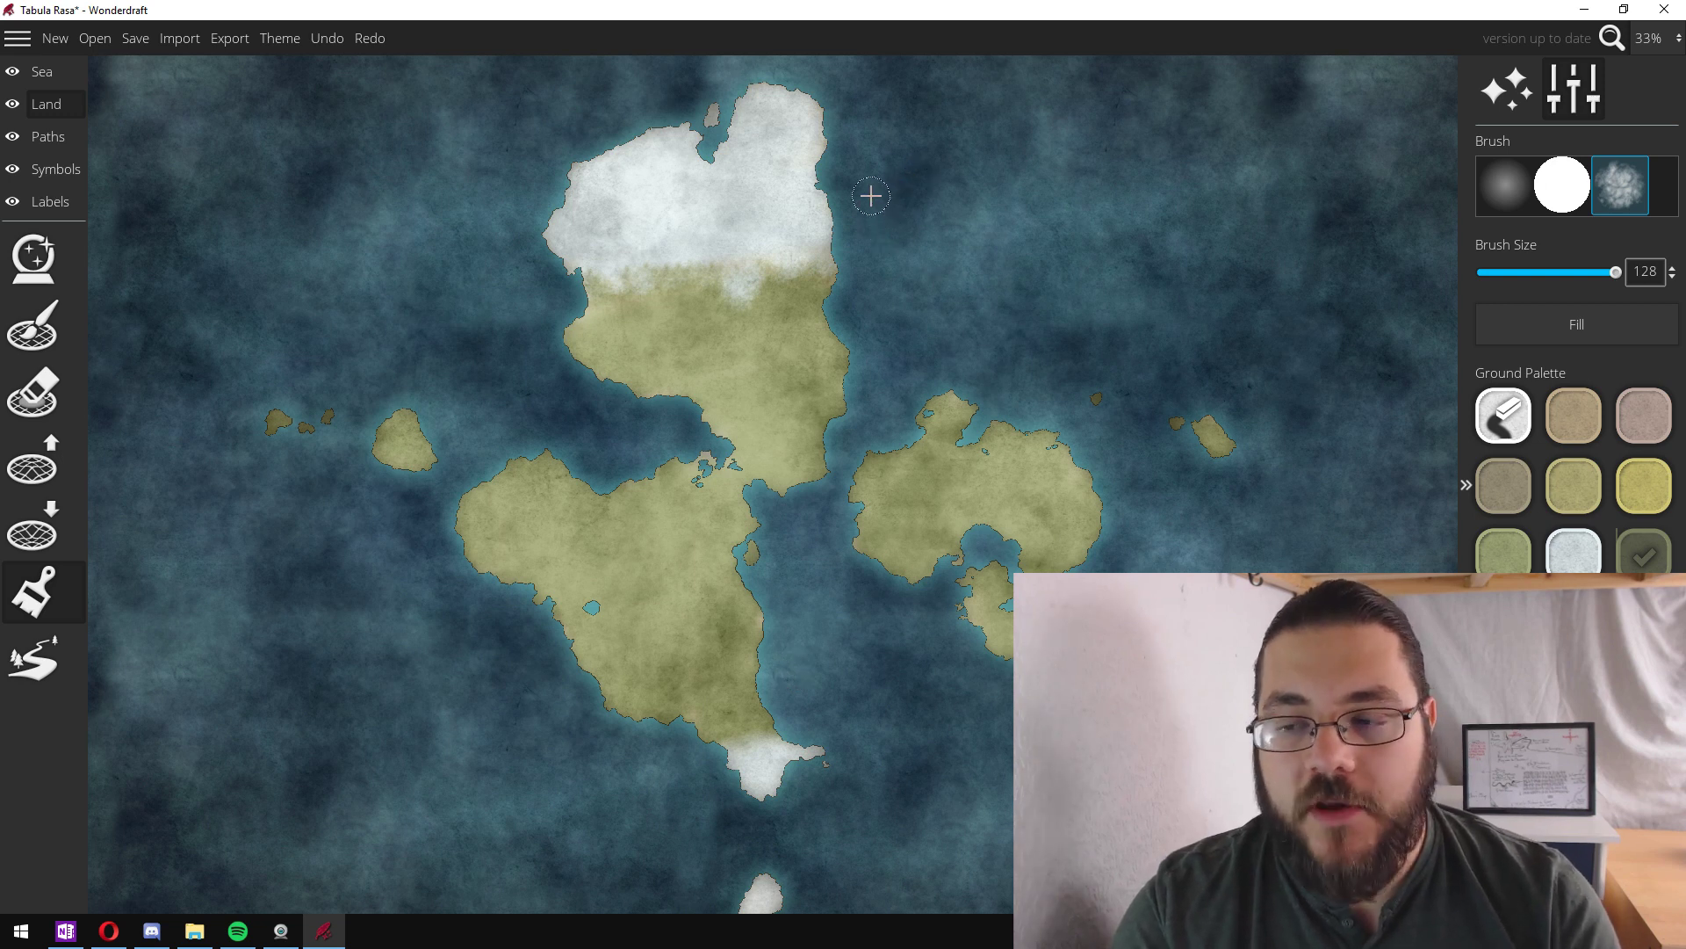
click(1492, 185)
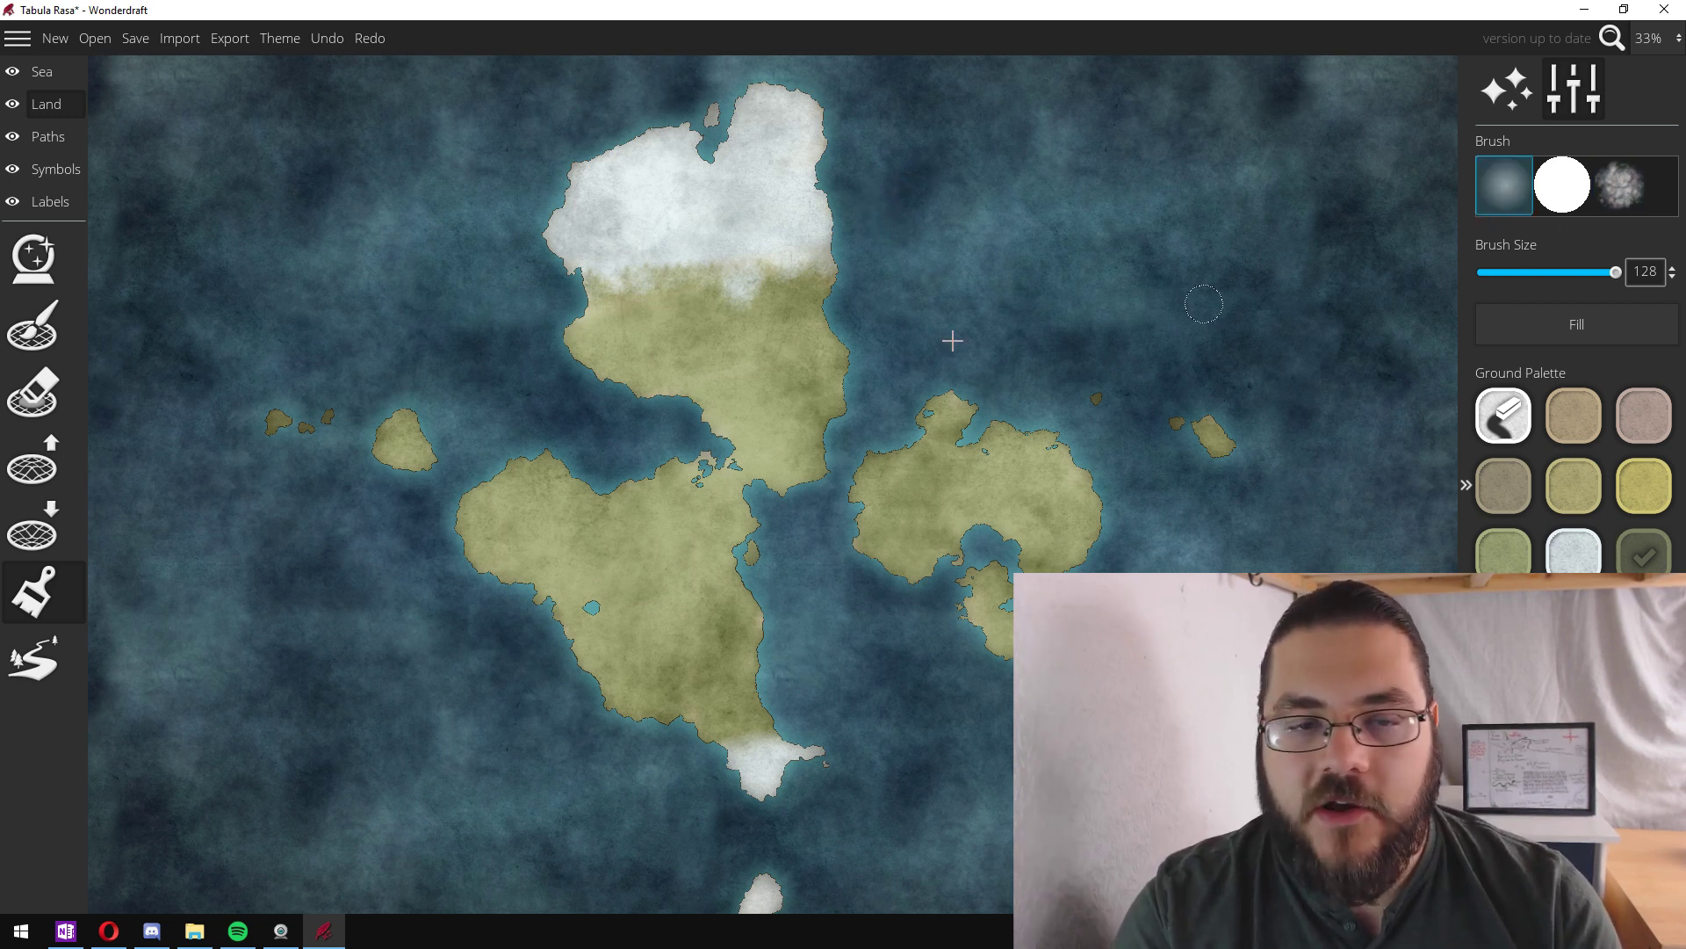
drag(584, 238, 605, 300)
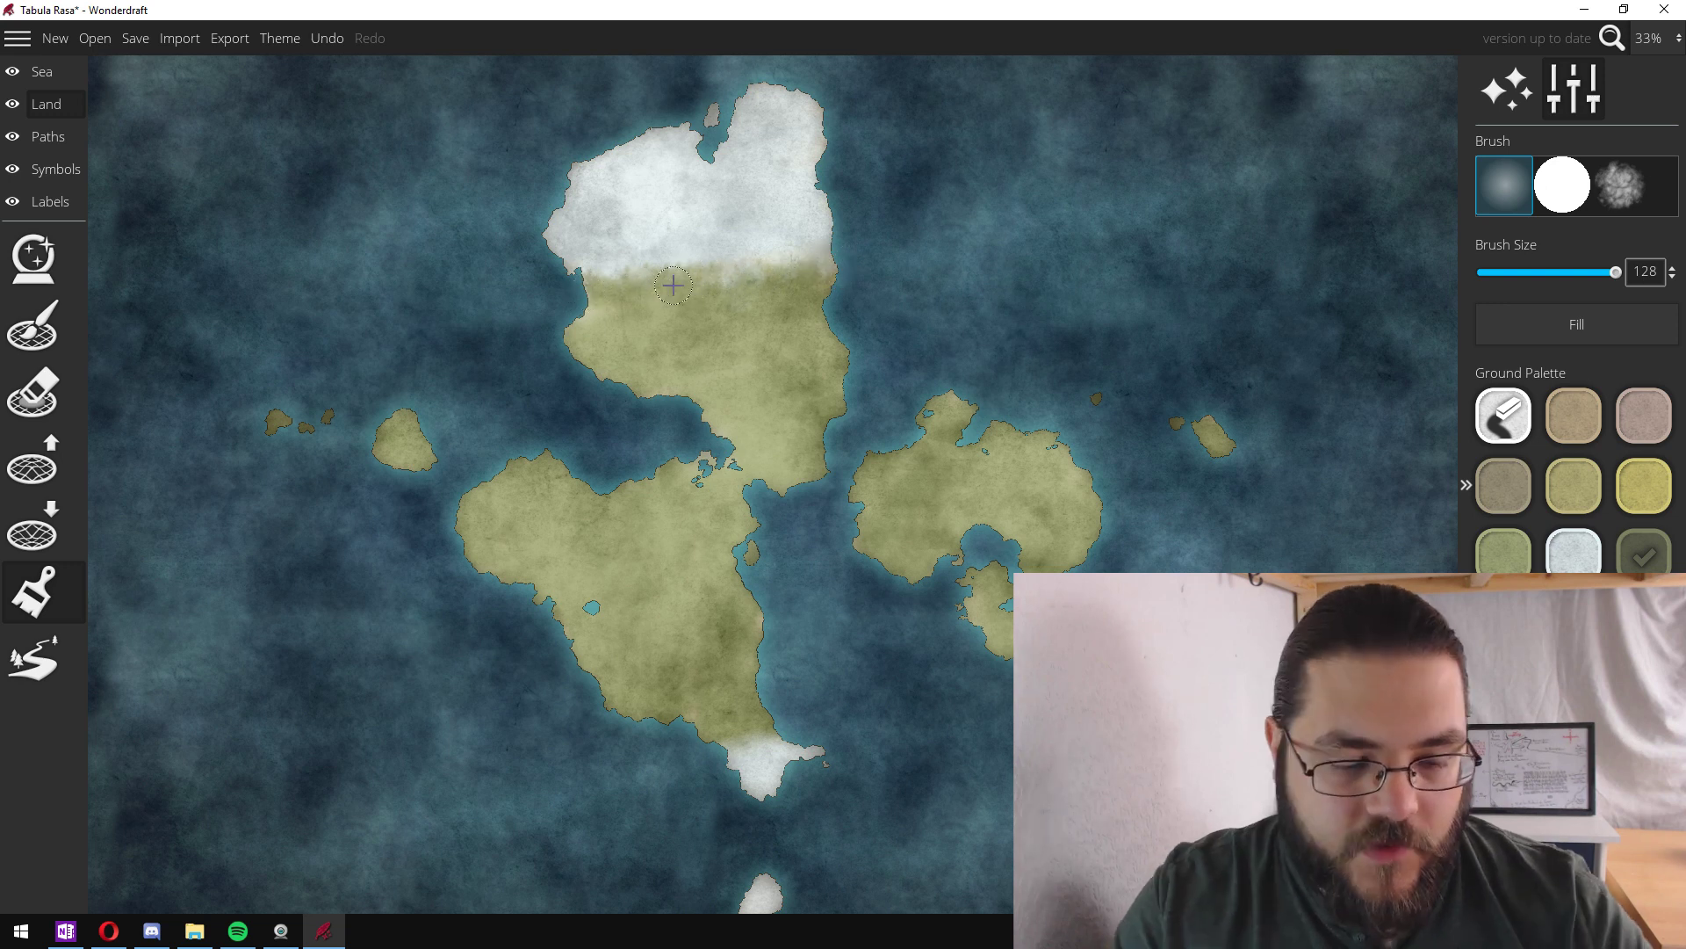
scroll(672, 284, up, 5)
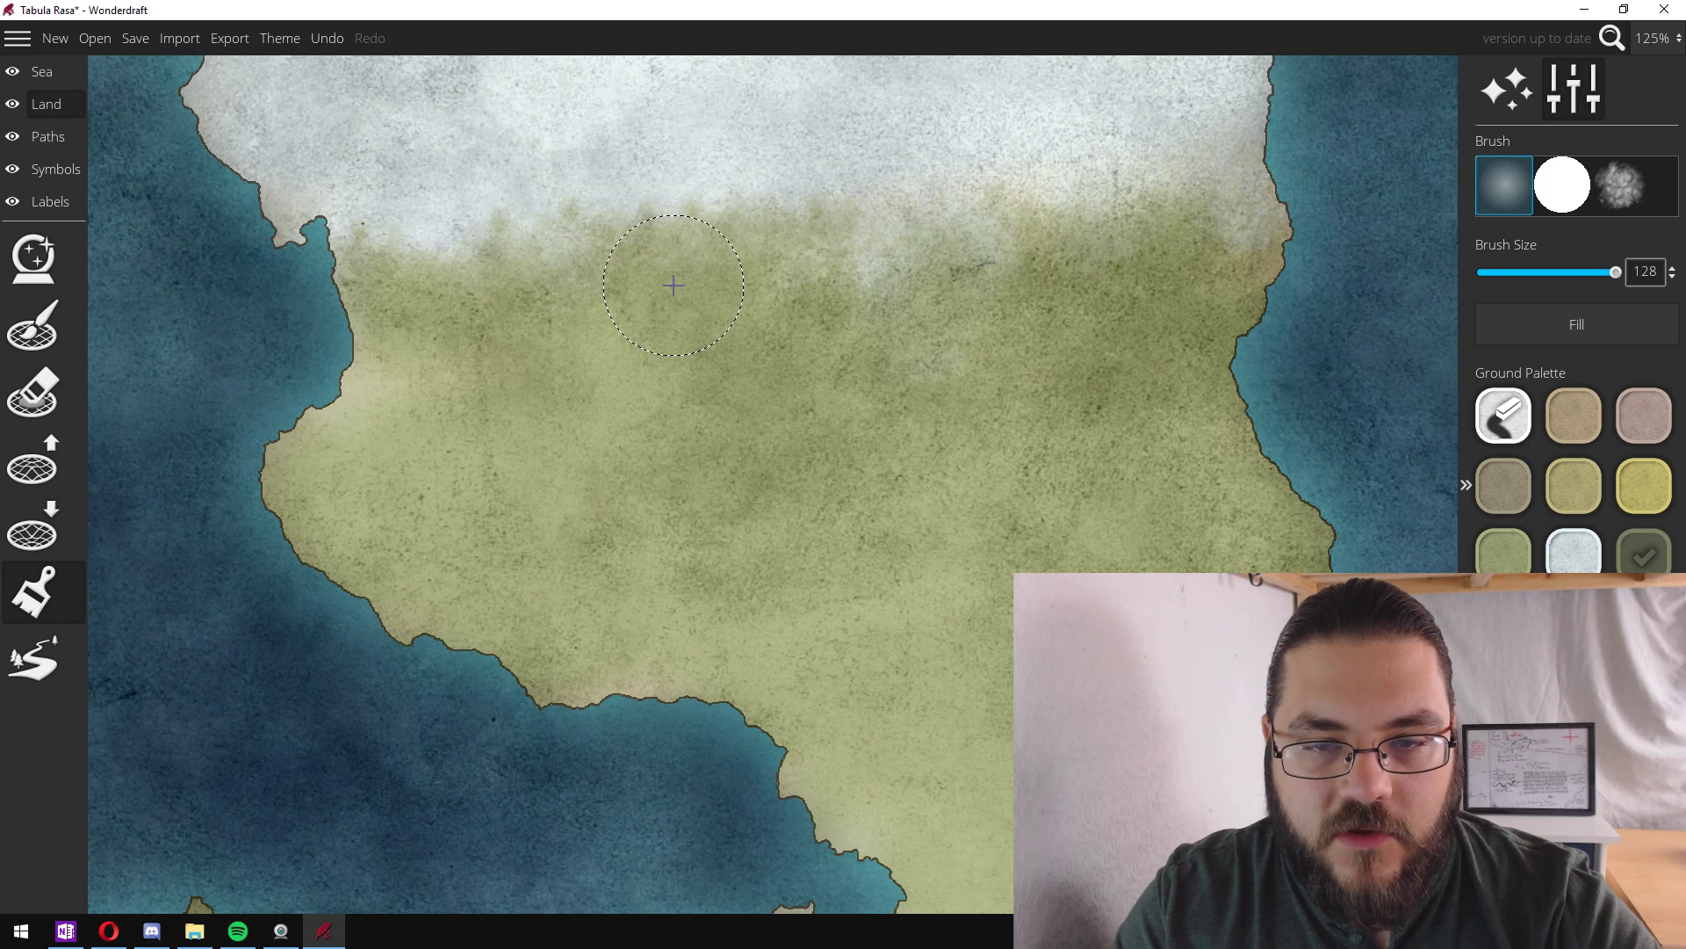
key(Up)
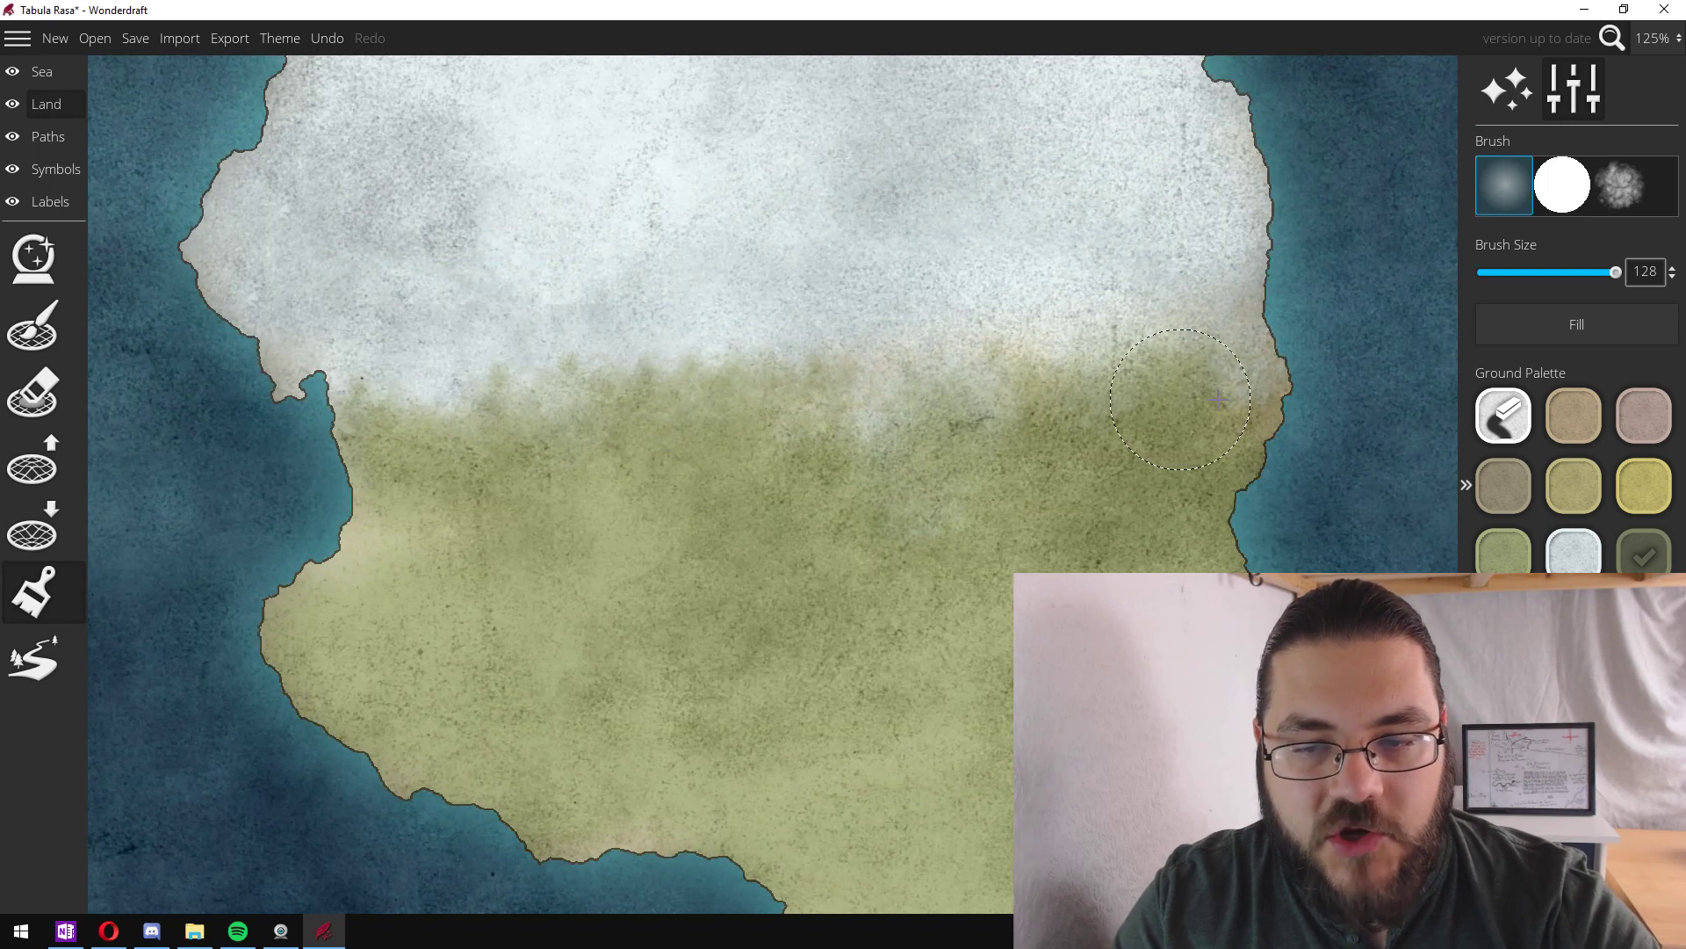
- Change the ground swatch to a translucent pale icy cyan and blend it along the snow/grass boundary
scroll(1260, 494, down, 3)
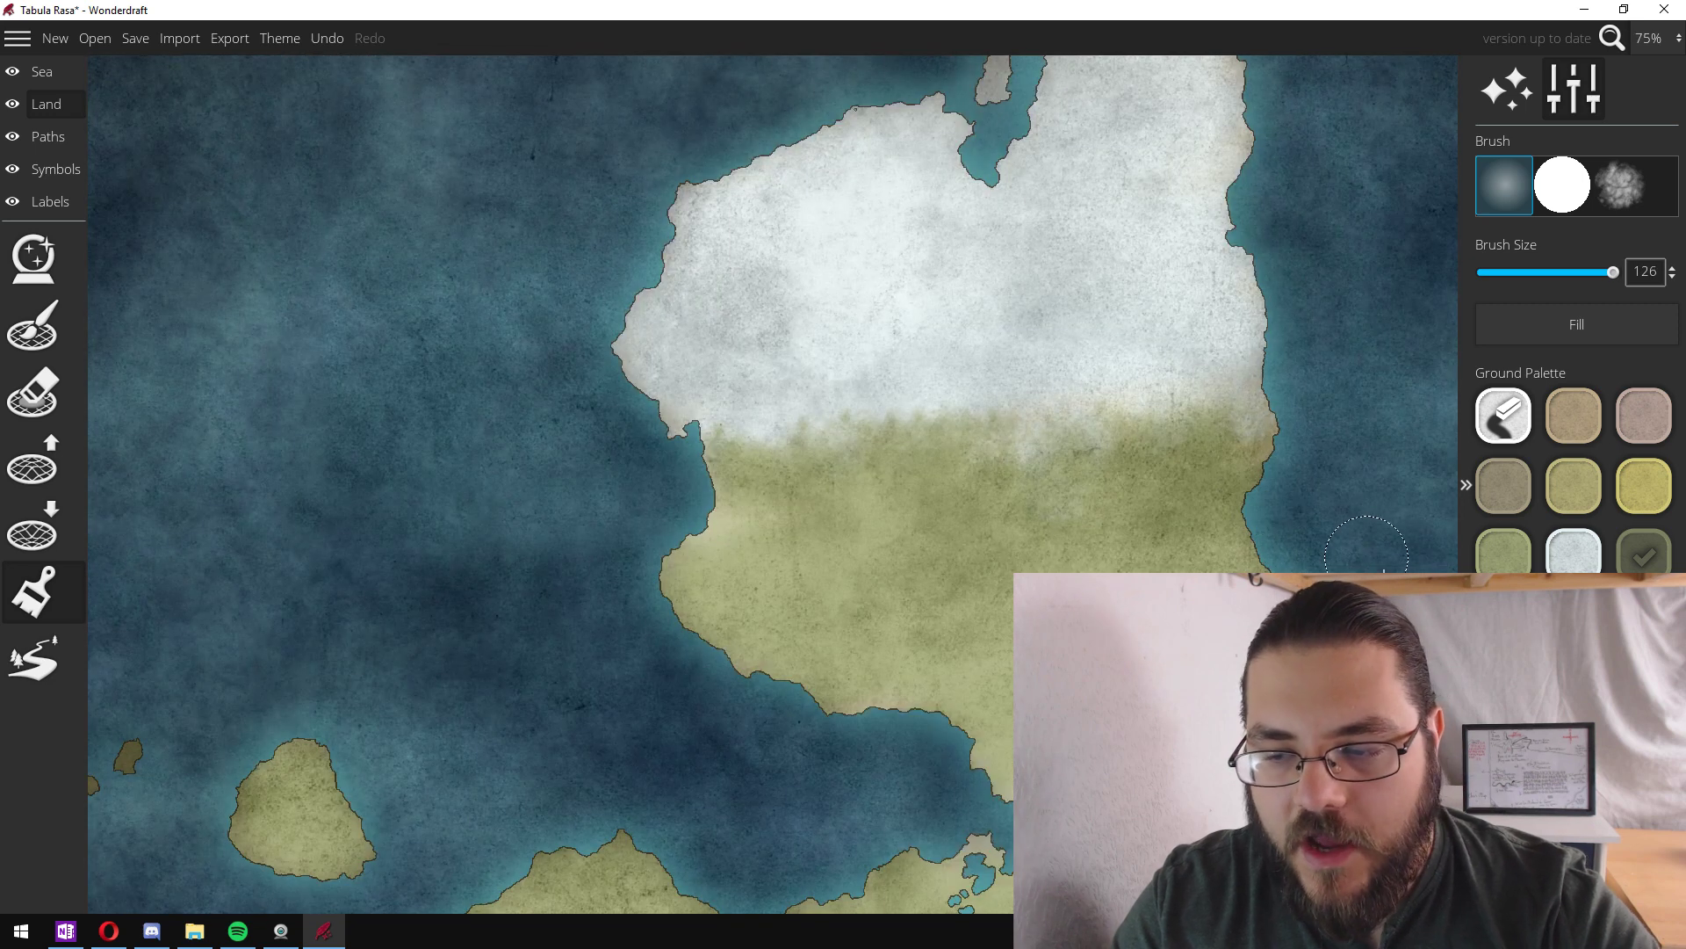
click(1504, 415)
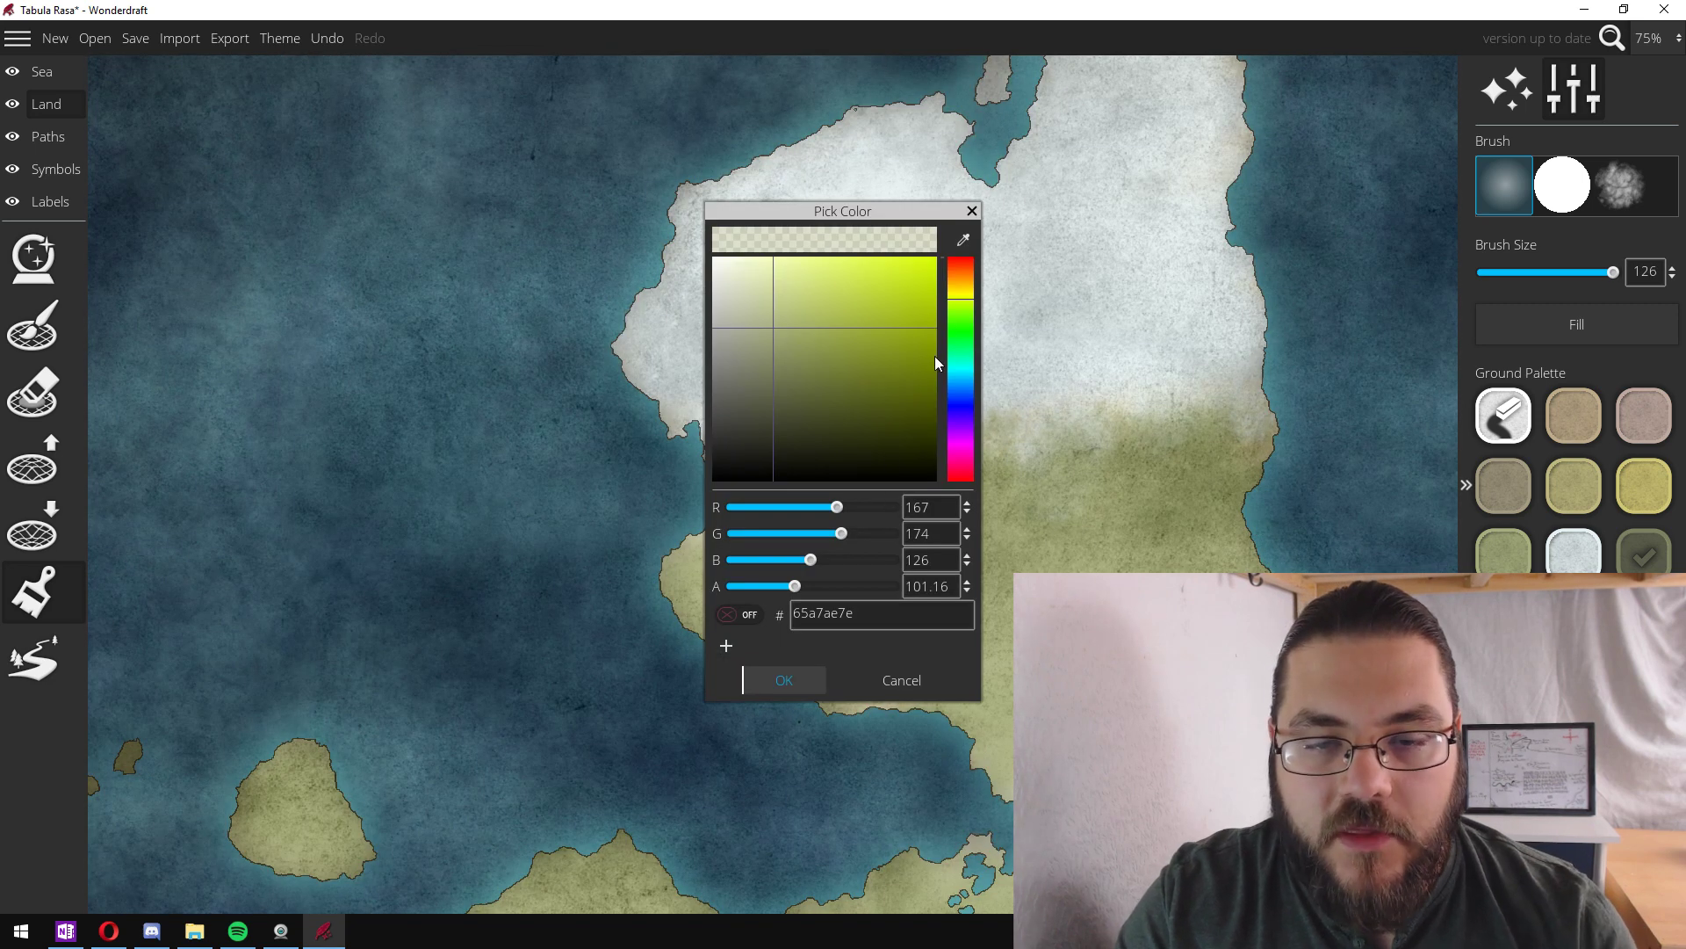
click(971, 360)
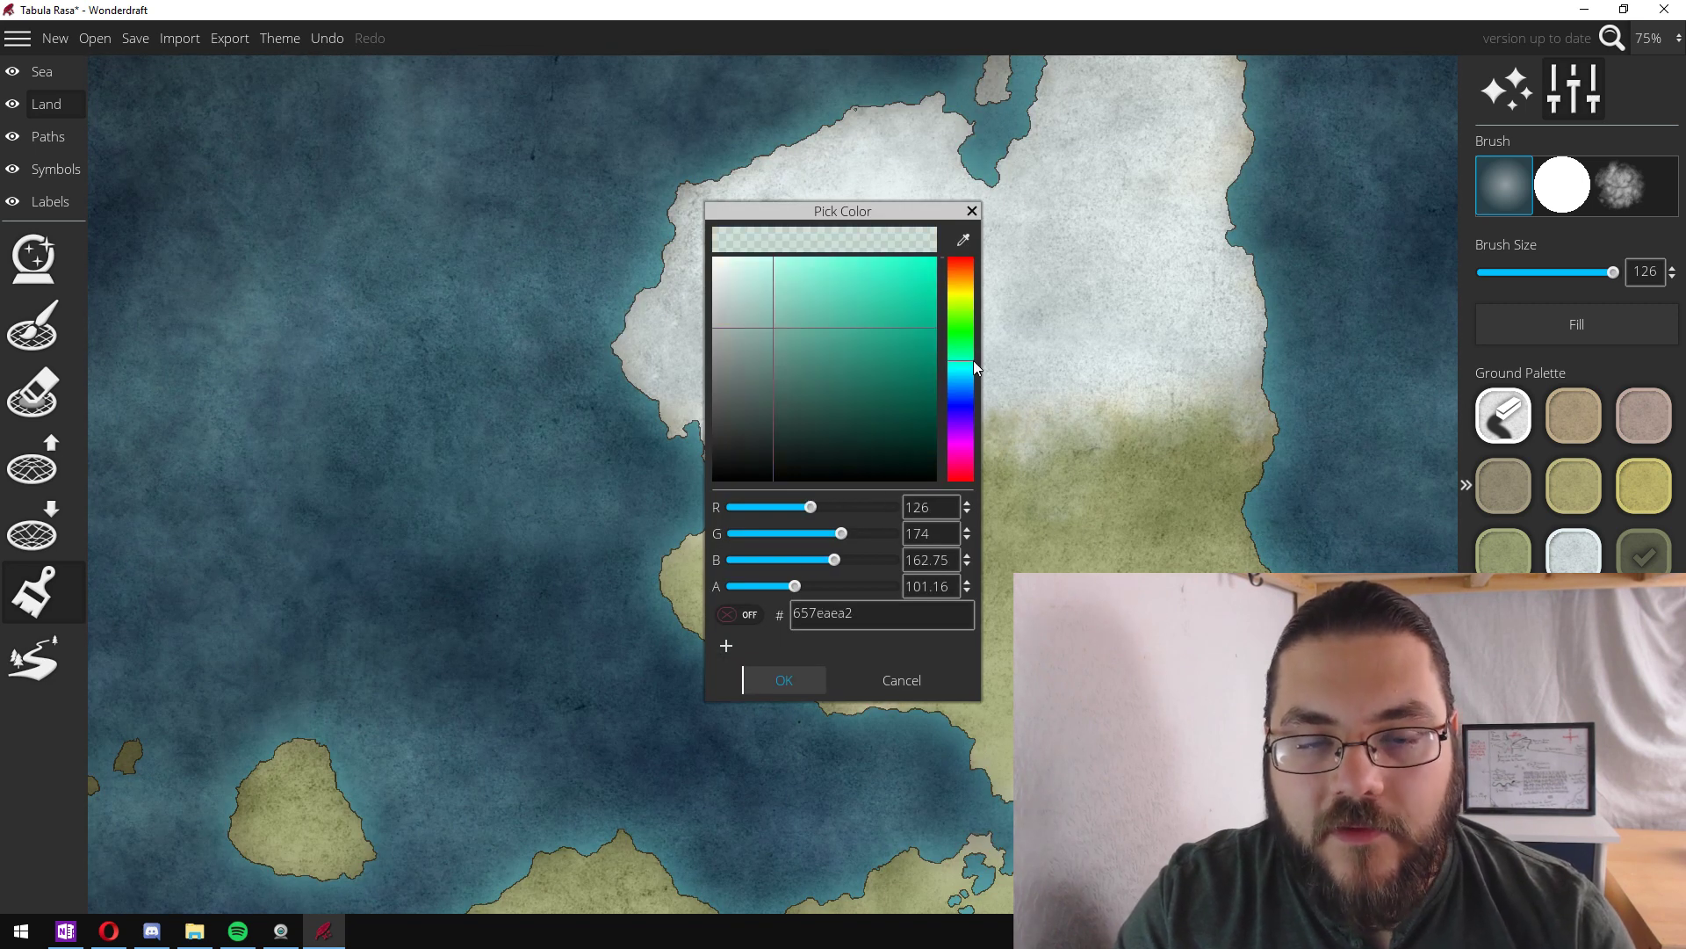
click(729, 284)
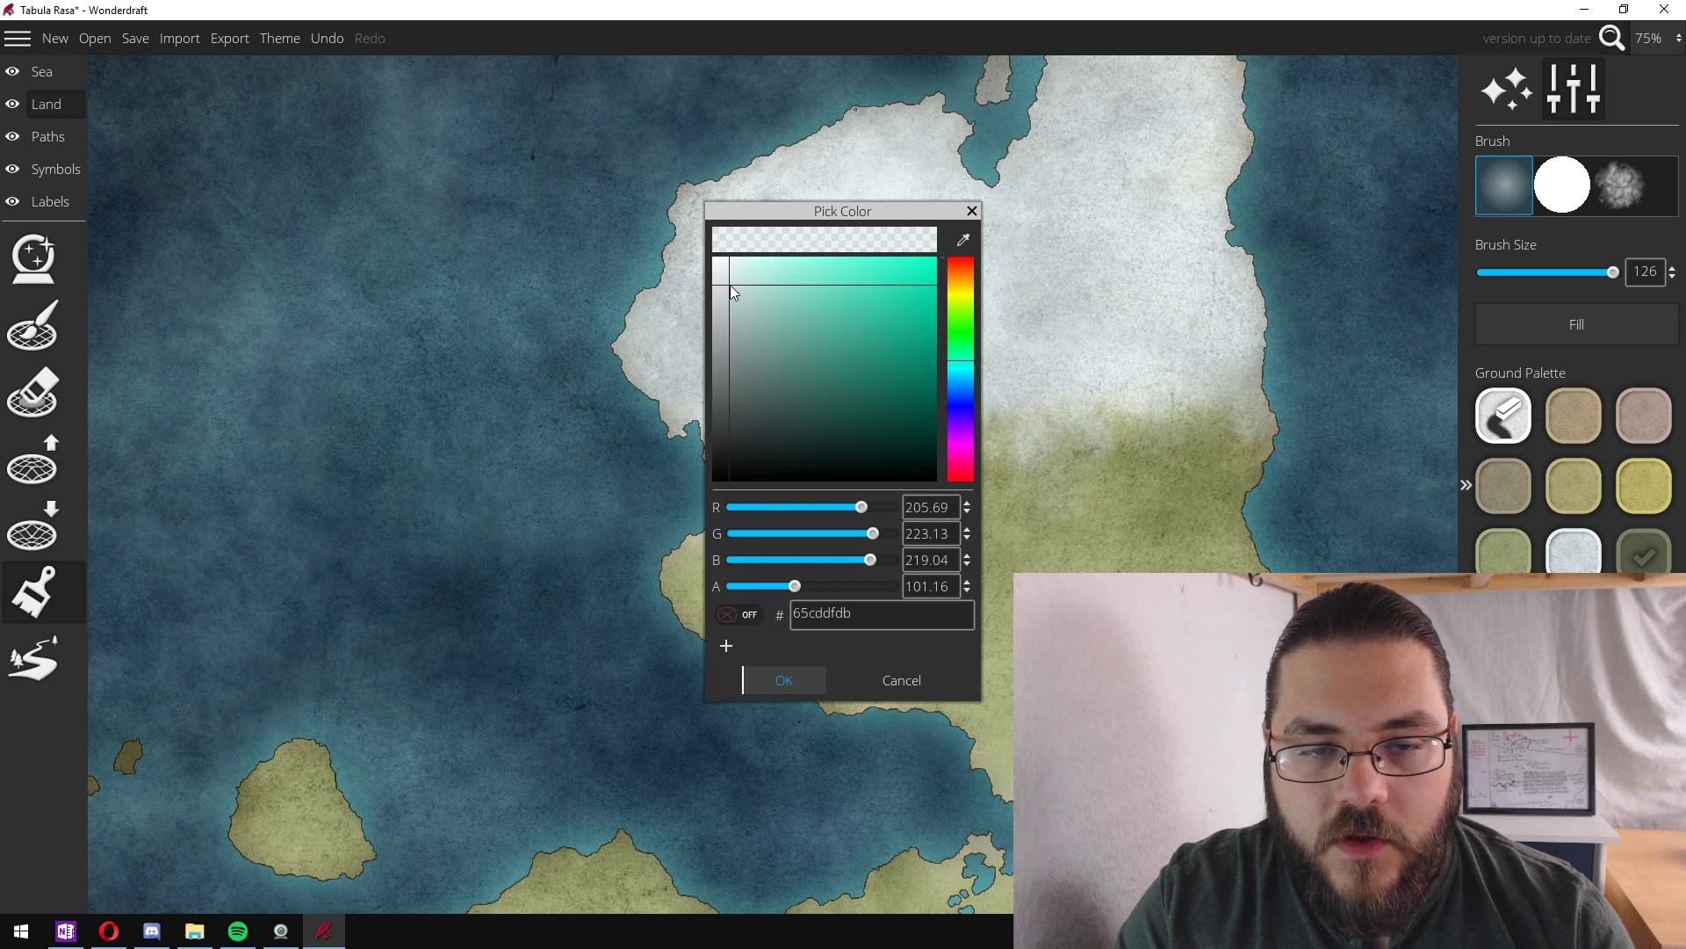
click(746, 683)
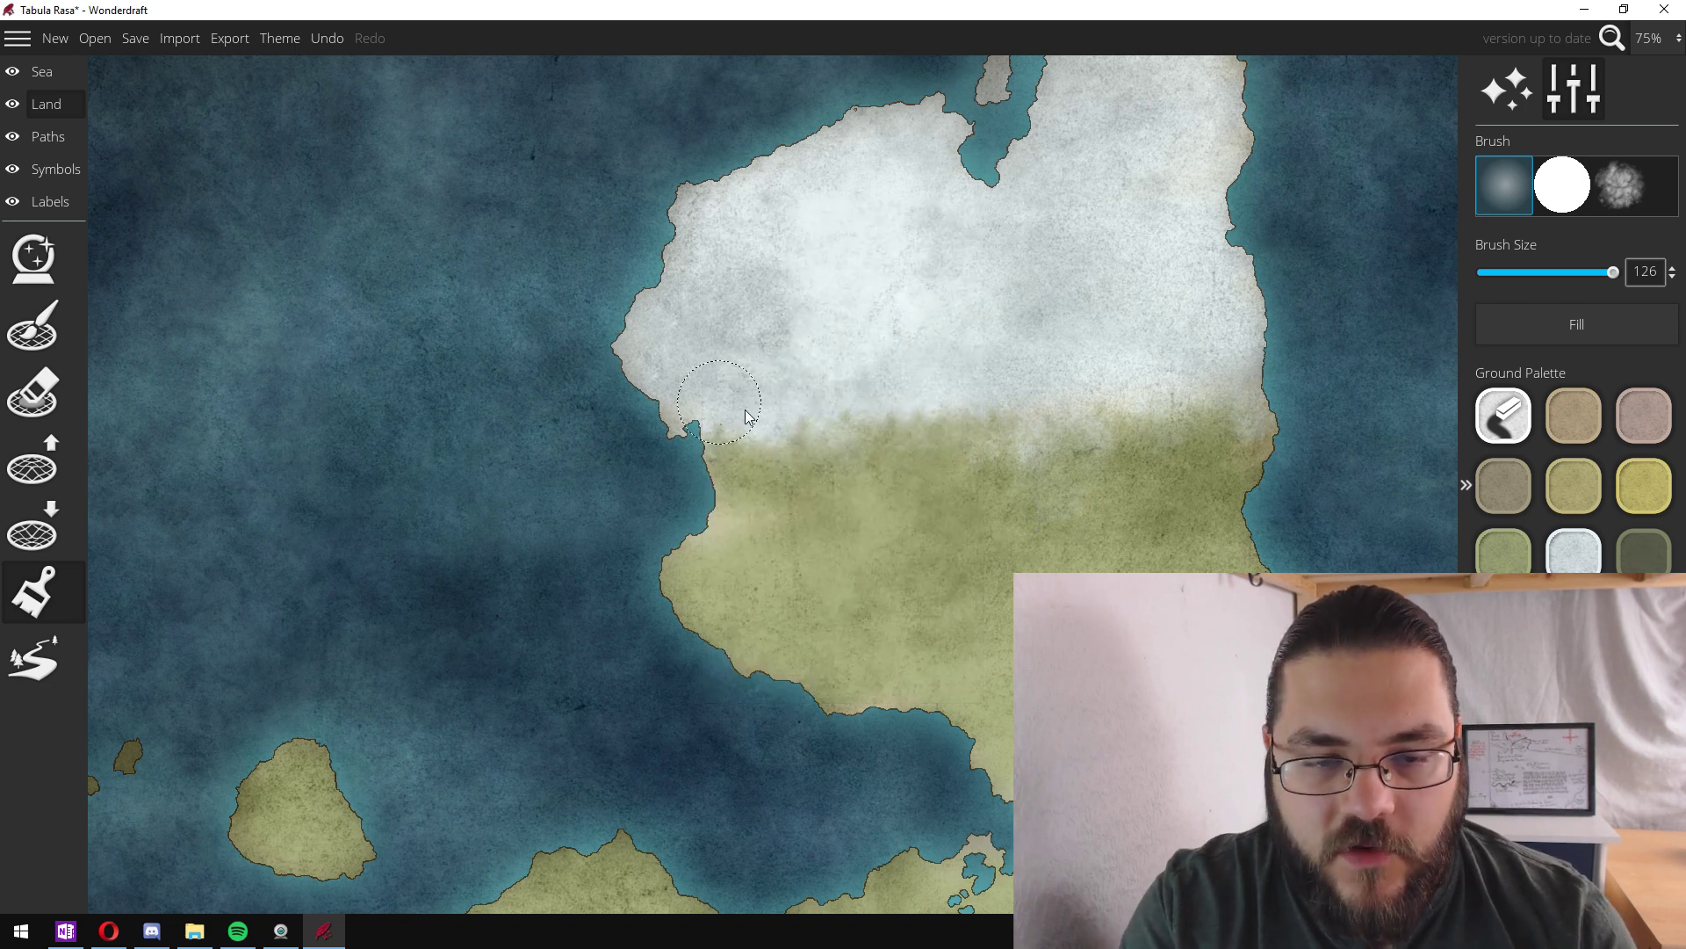
mouse_move(852, 454)
mouse_down()
mouse_move(923, 434)
mouse_move(819, 448)
mouse_move(1041, 442)
mouse_move(885, 418)
mouse_move(1043, 446)
mouse_move(1022, 438)
mouse_move(1248, 434)
mouse_move(1224, 417)
mouse_move(1248, 383)
mouse_up()
- Paint snowy ground on the southern peninsula tip, then soften its edge with dark green
drag(1255, 533, 614, 184)
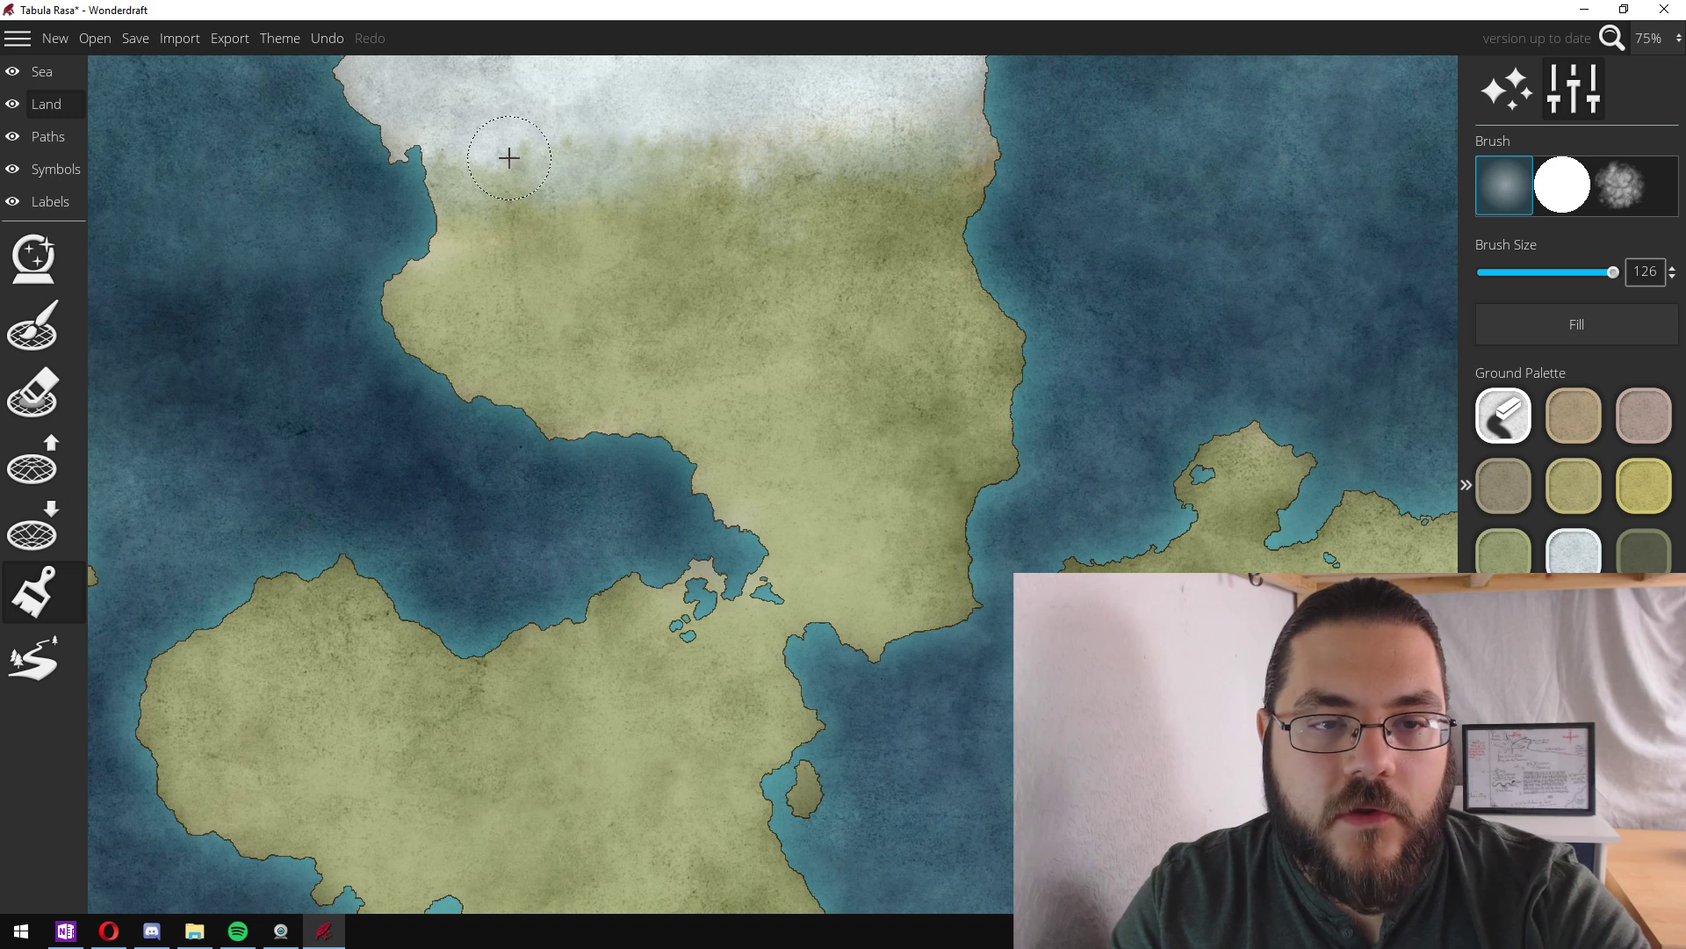
drag(879, 831, 879, 377)
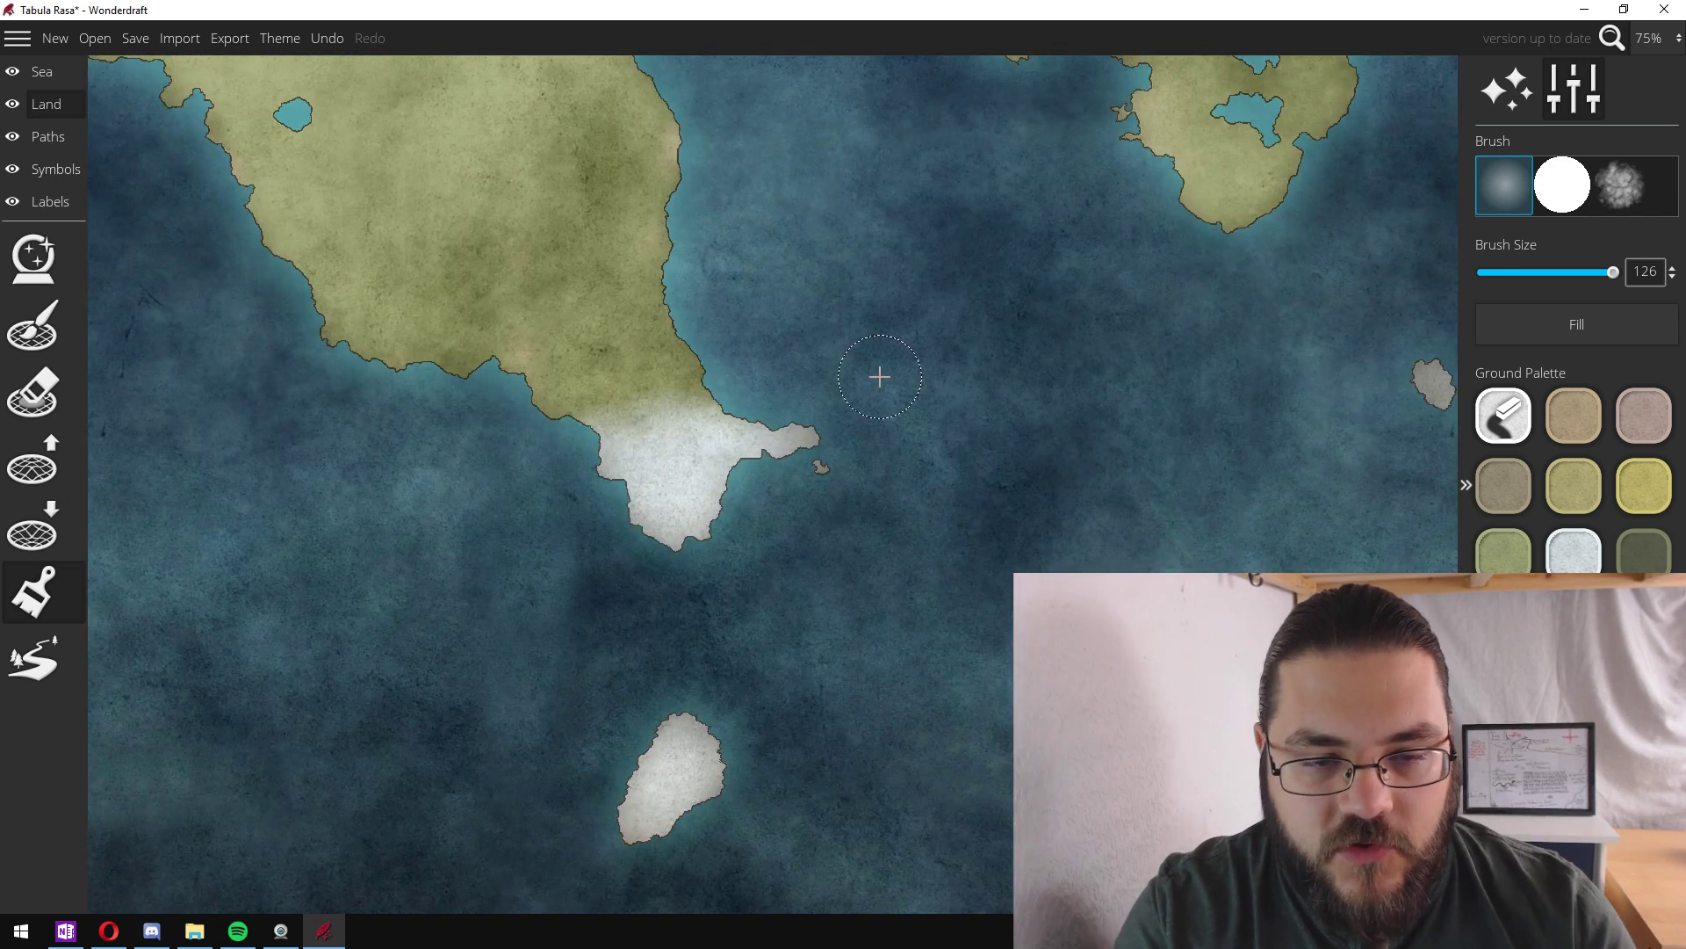
mouse_move(640, 407)
mouse_down()
mouse_move(690, 397)
mouse_move(604, 415)
mouse_move(687, 389)
mouse_move(572, 418)
mouse_move(706, 360)
mouse_move(534, 400)
mouse_up()
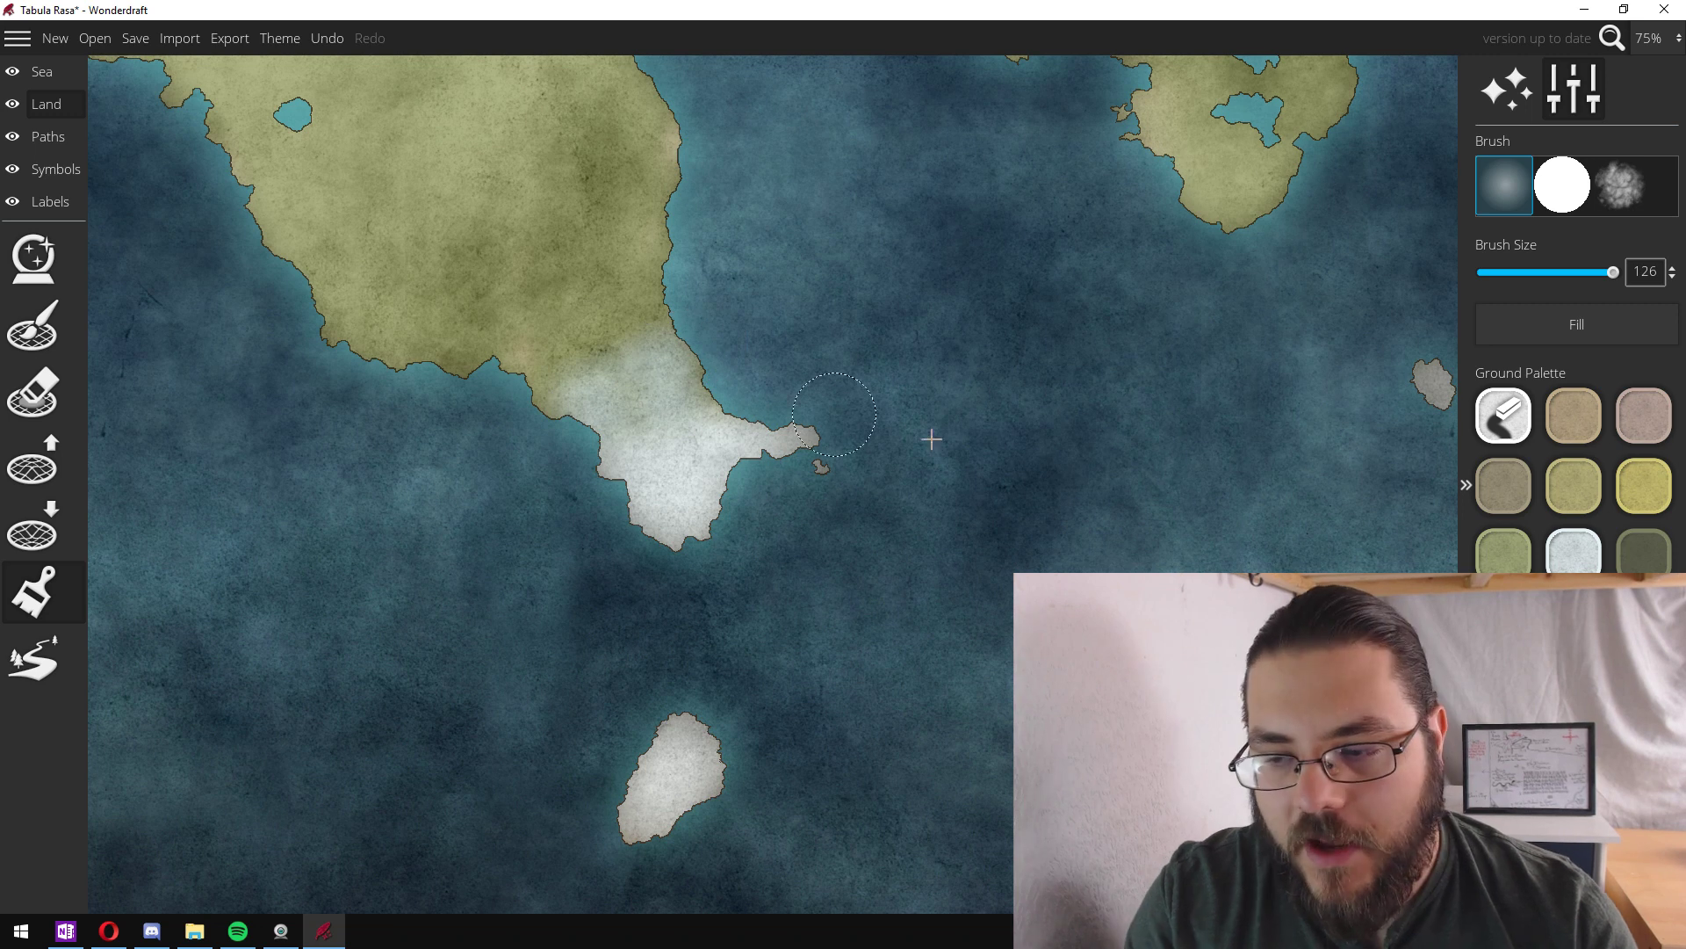
click(1625, 562)
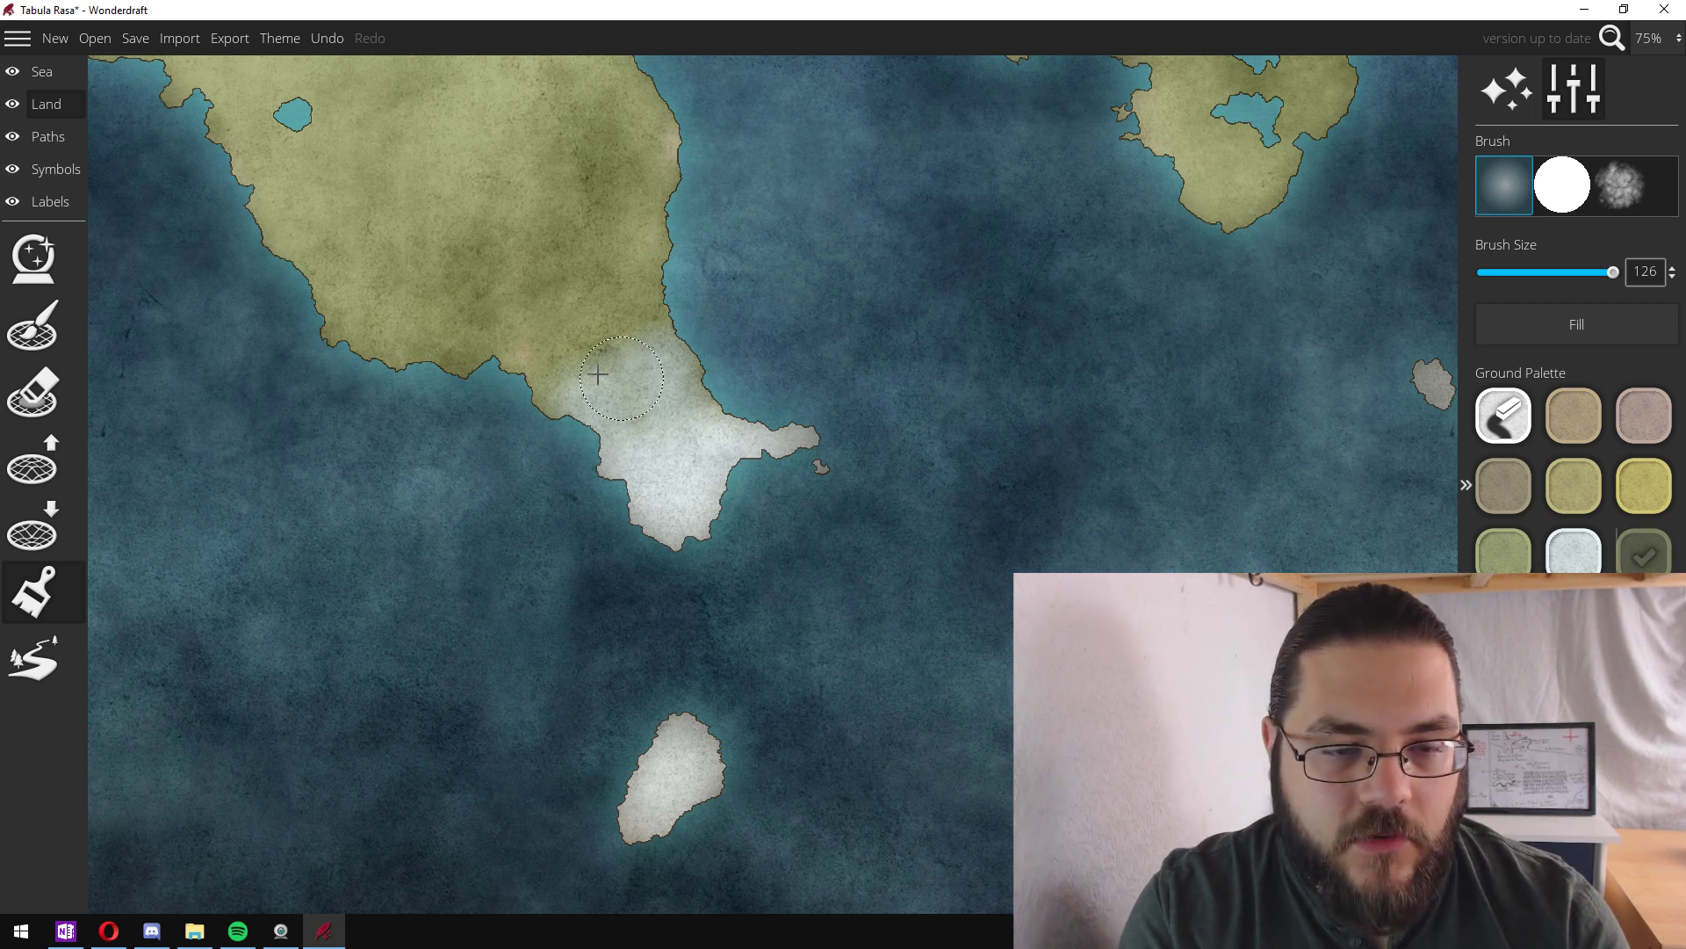
drag(655, 345, 699, 357)
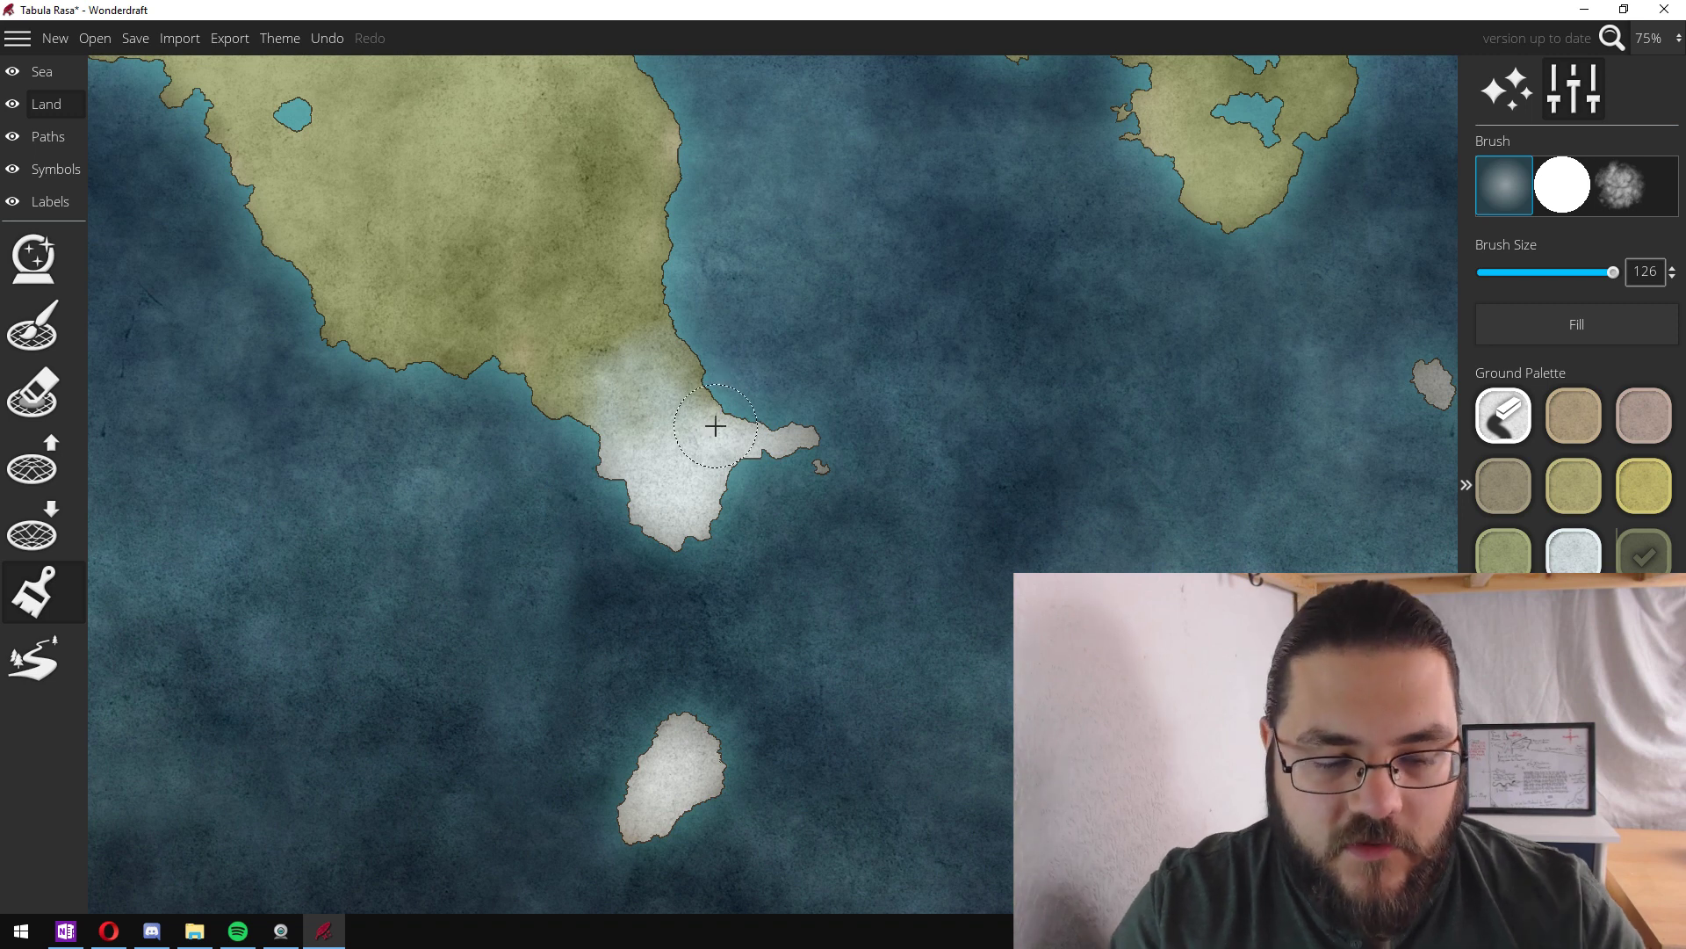
scroll(716, 426, down, 1)
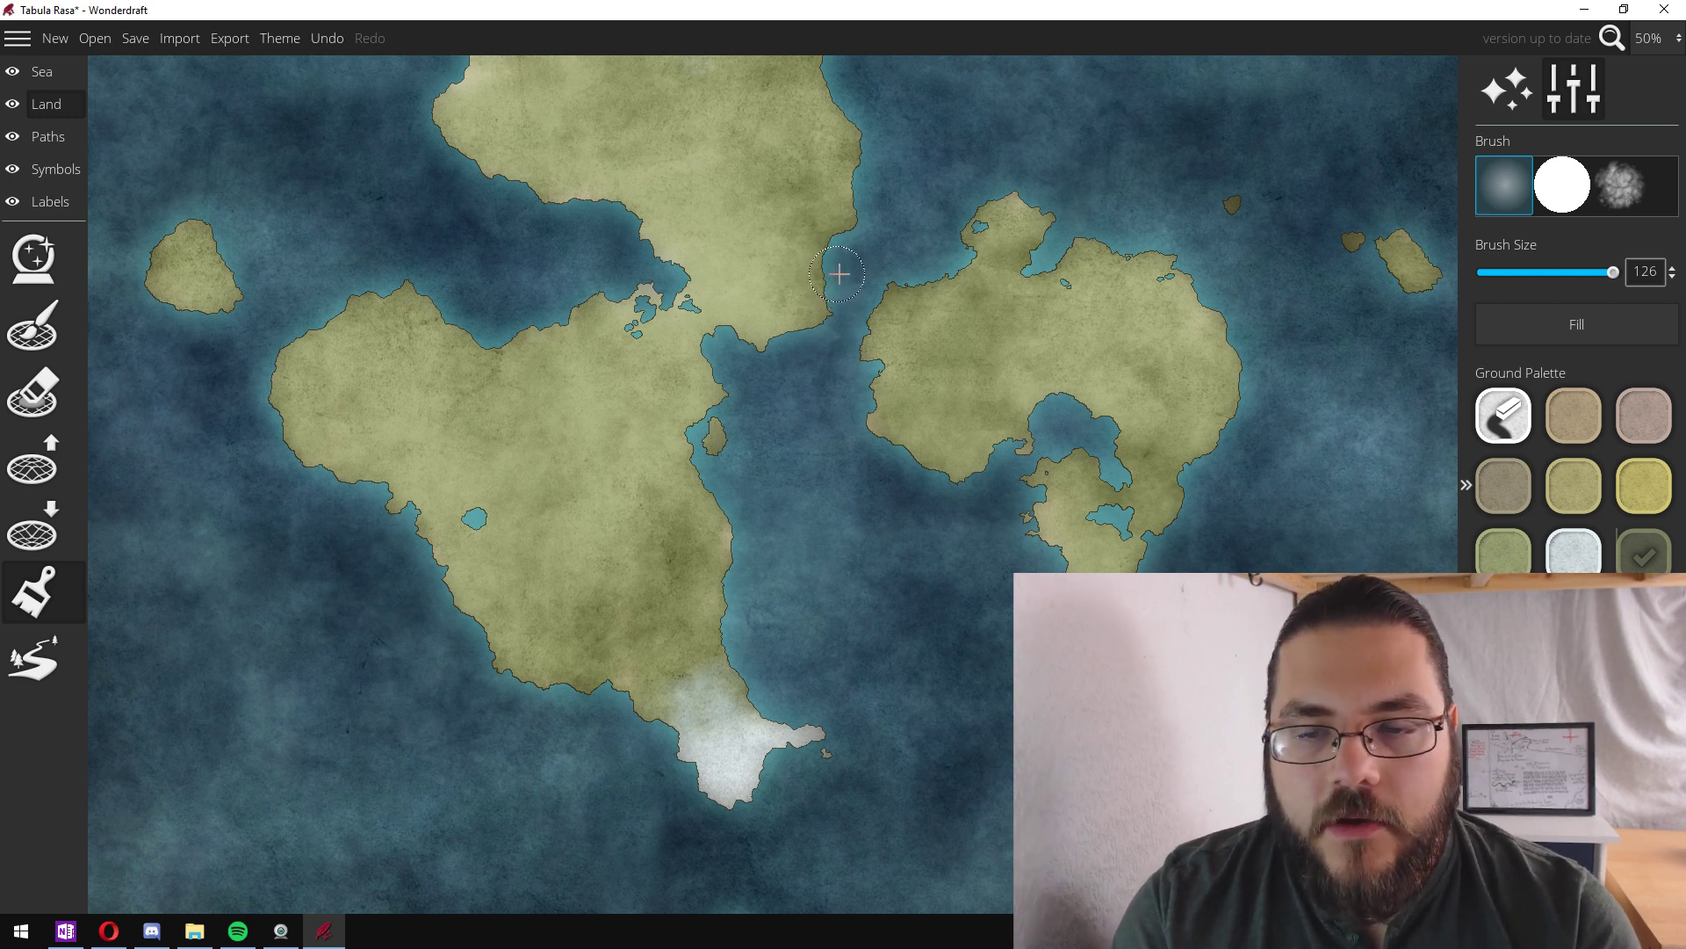
- Zoom the map view out over the island group
scroll(838, 274, down, 1)
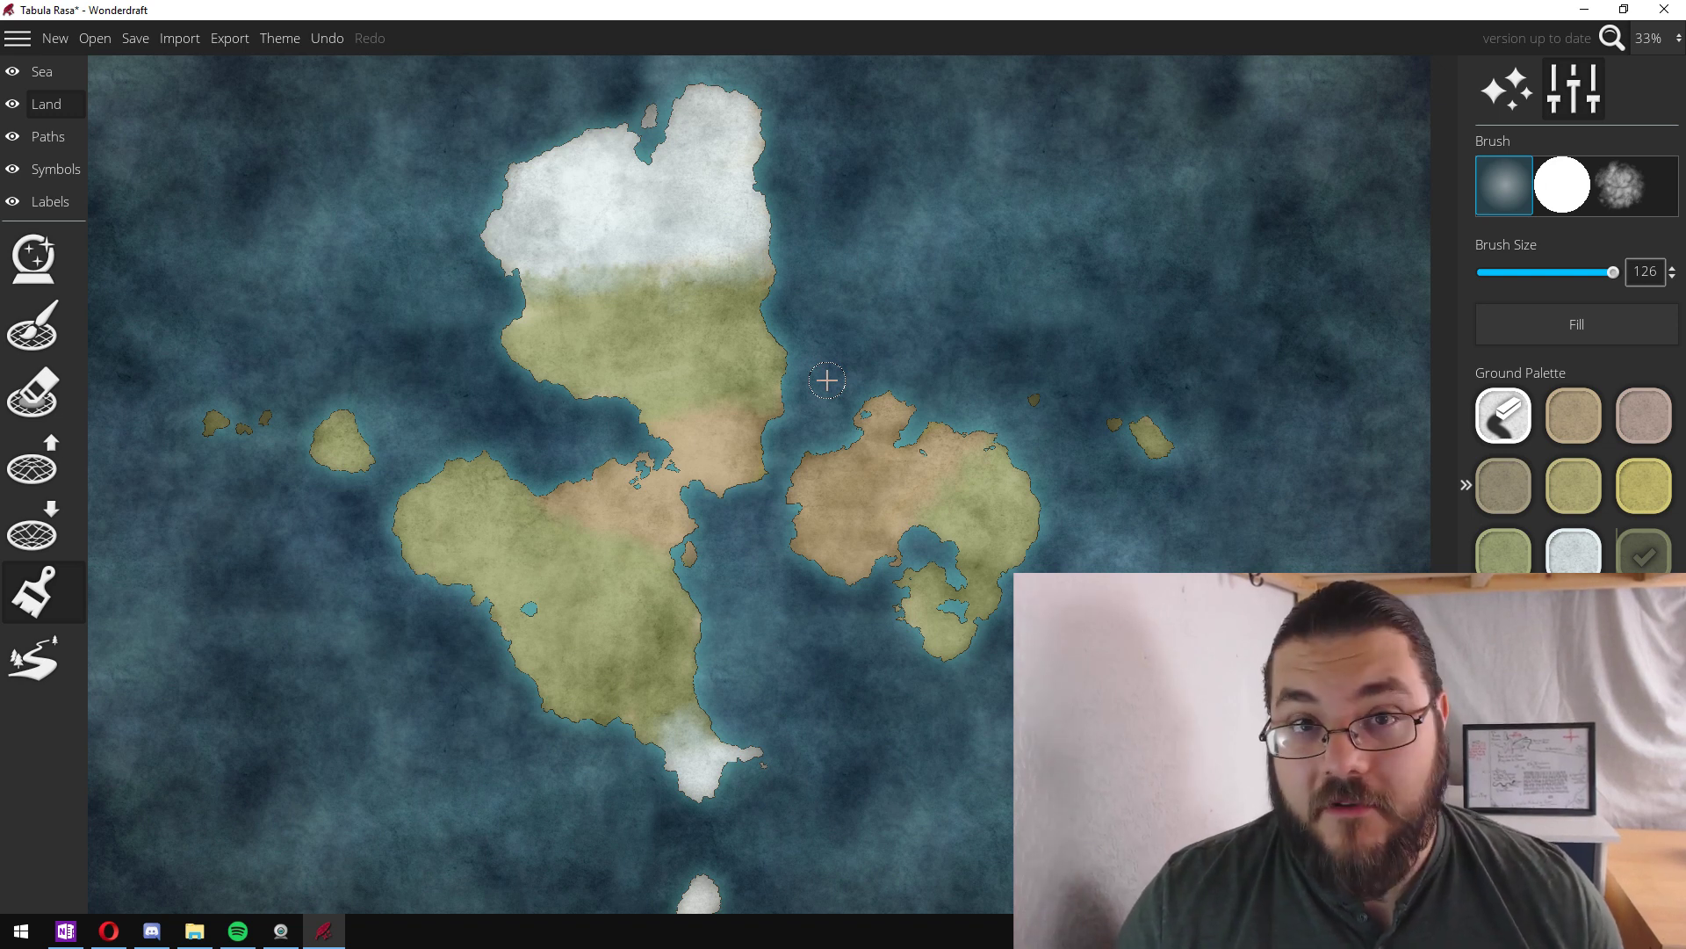
- Choose the snowy mountain symbol with the Mountain tool and set Symbol Scale to 50
click(60, 172)
click(35, 400)
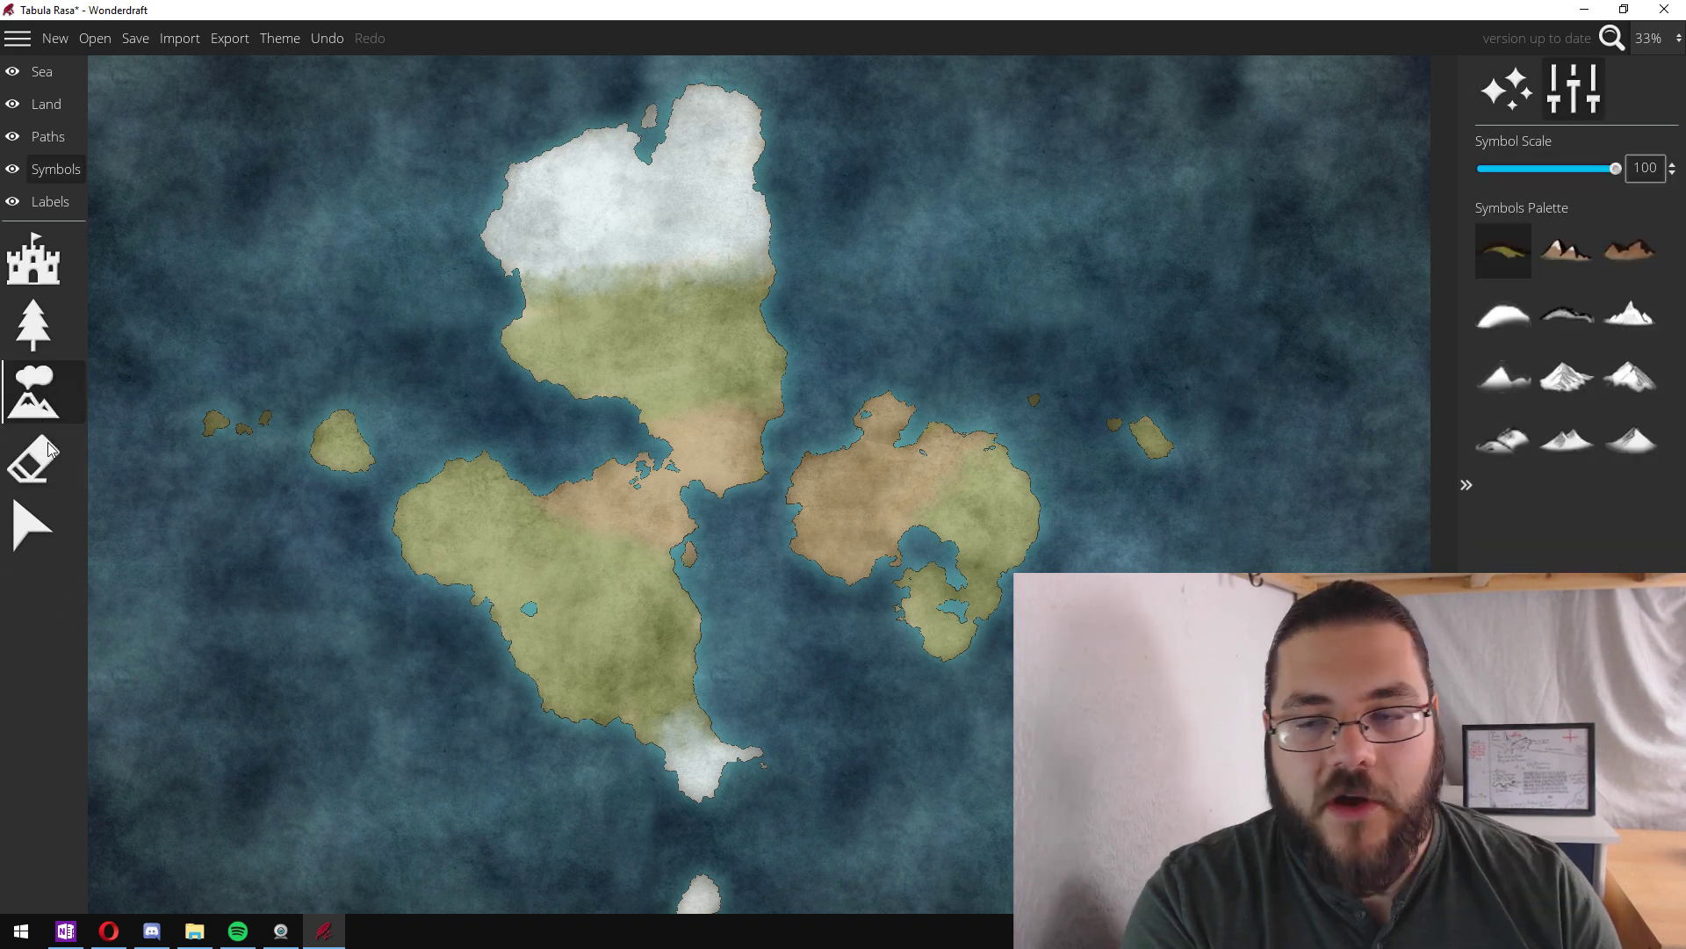
click(1579, 369)
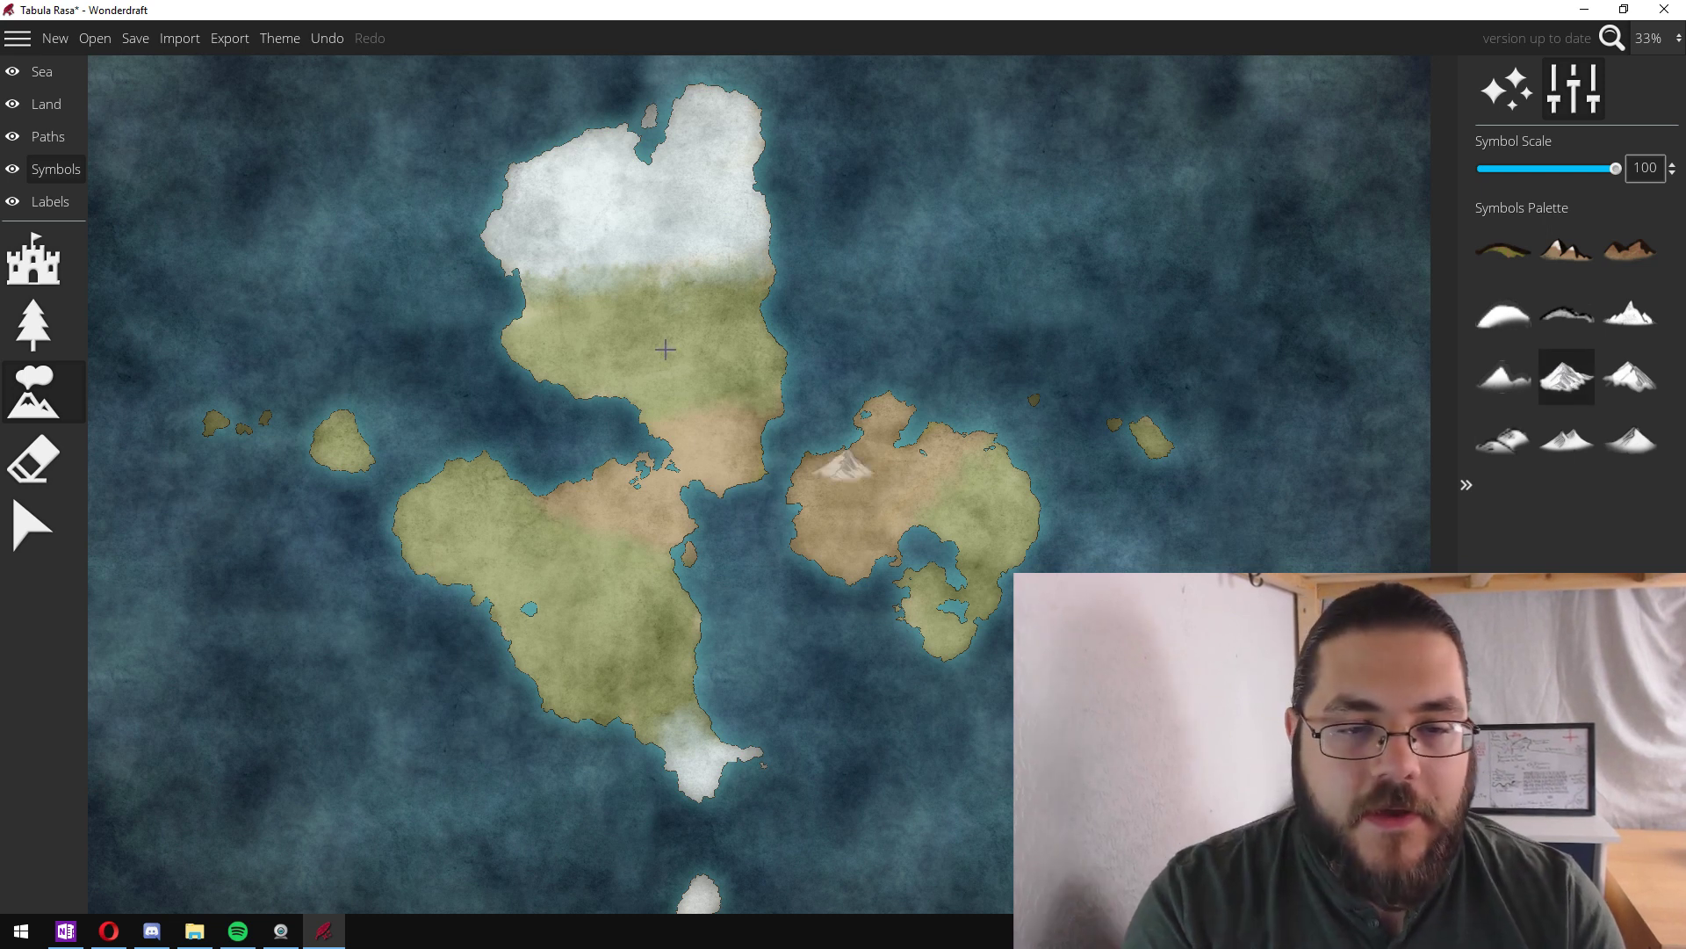
click(1568, 172)
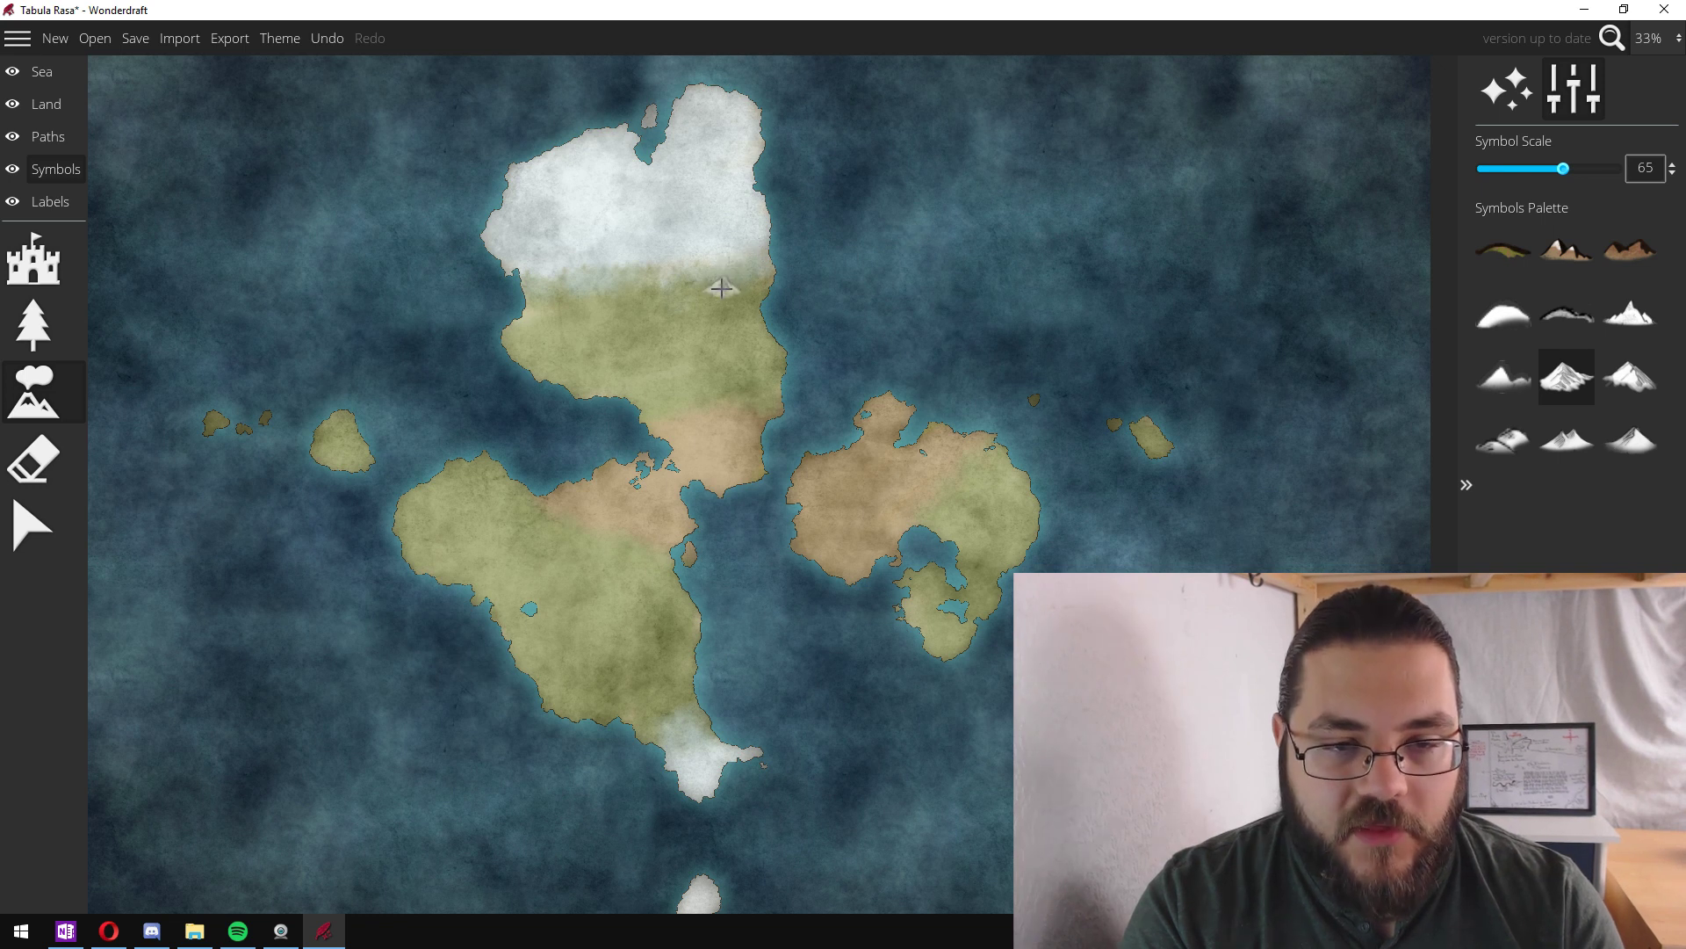
click(1542, 171)
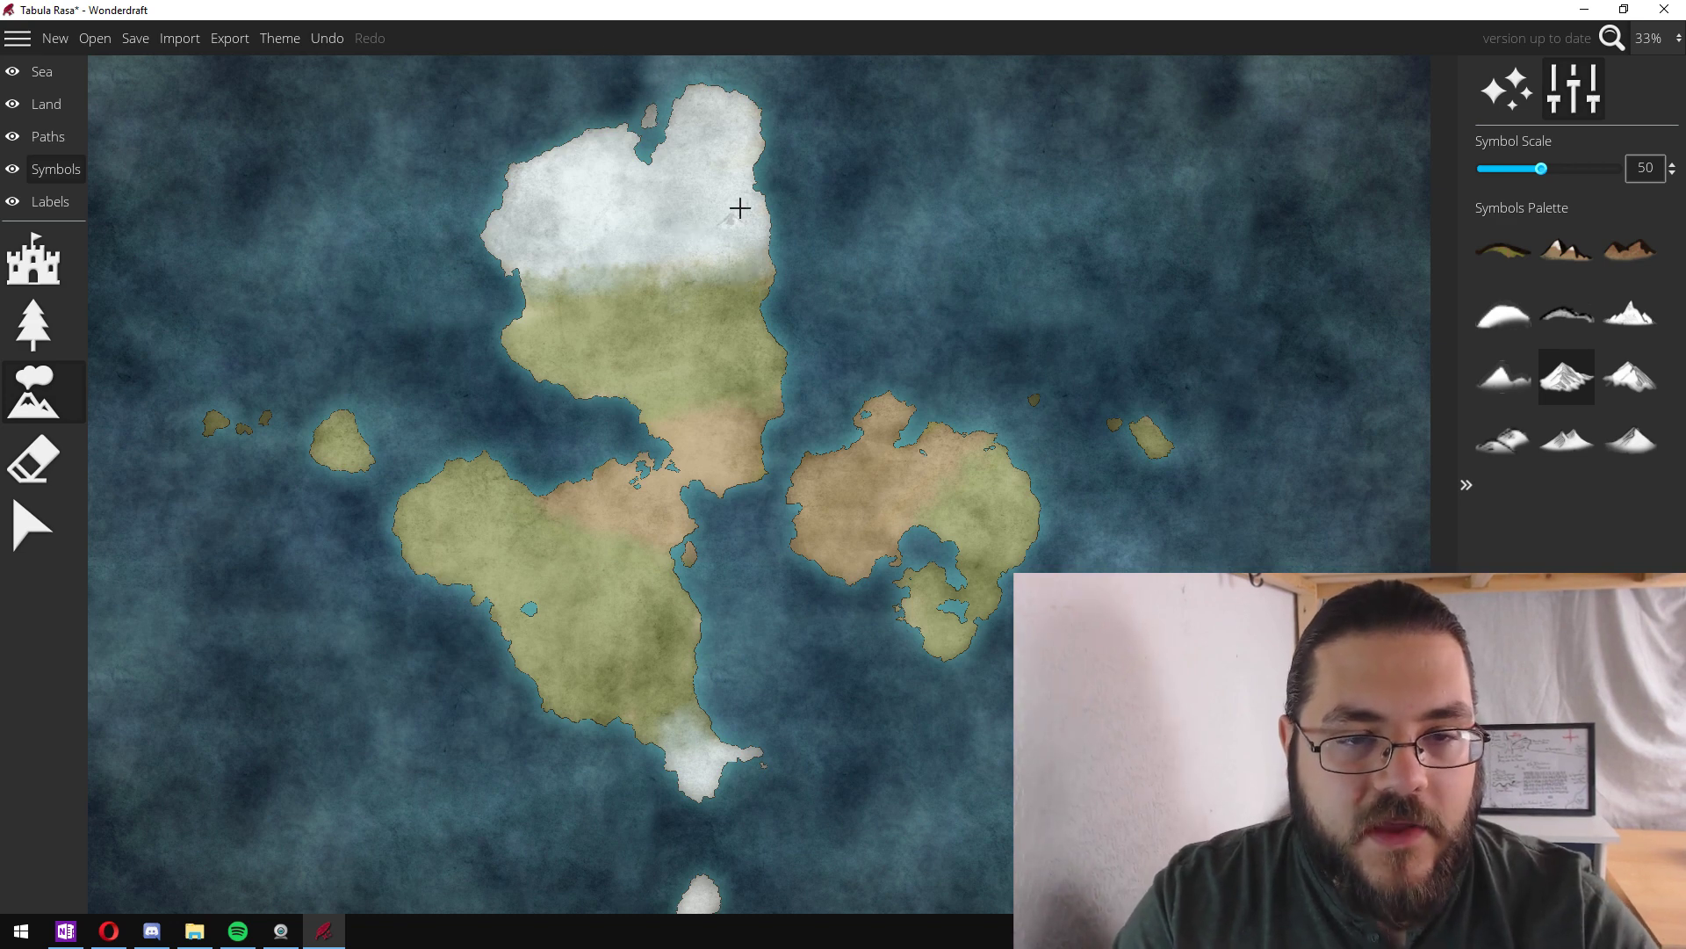
scroll(670, 102, up, 5)
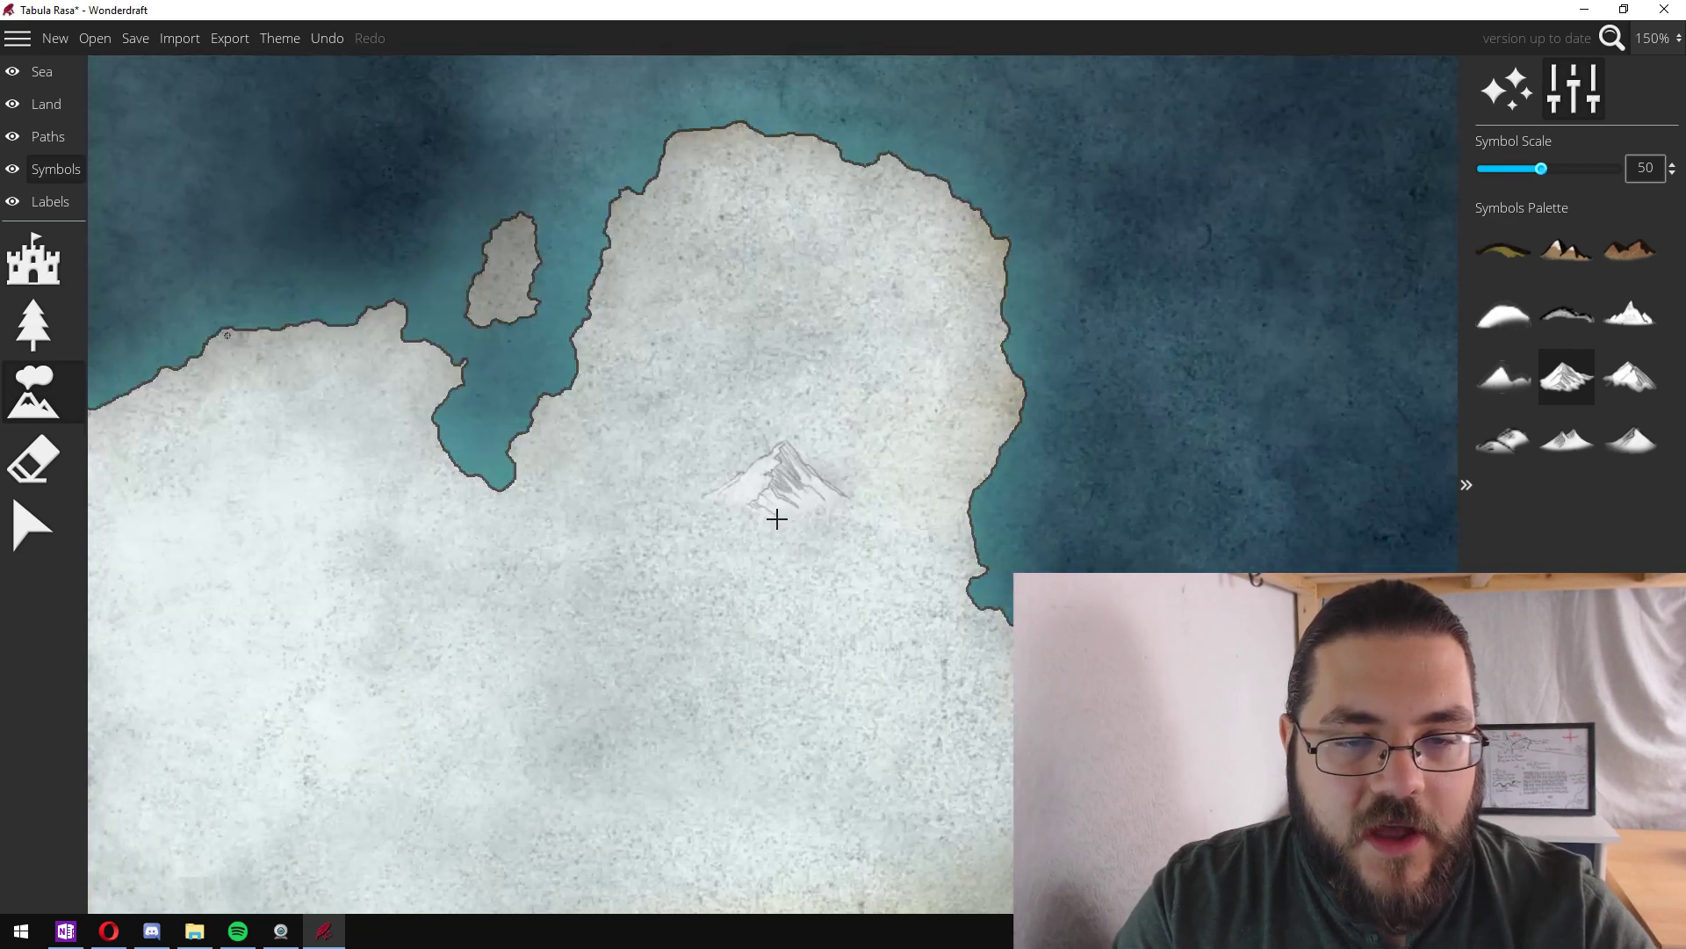
- Paint several overlapping snowy mountain ranges diagonally across the northern ice cap
drag(776, 518, 1317, 282)
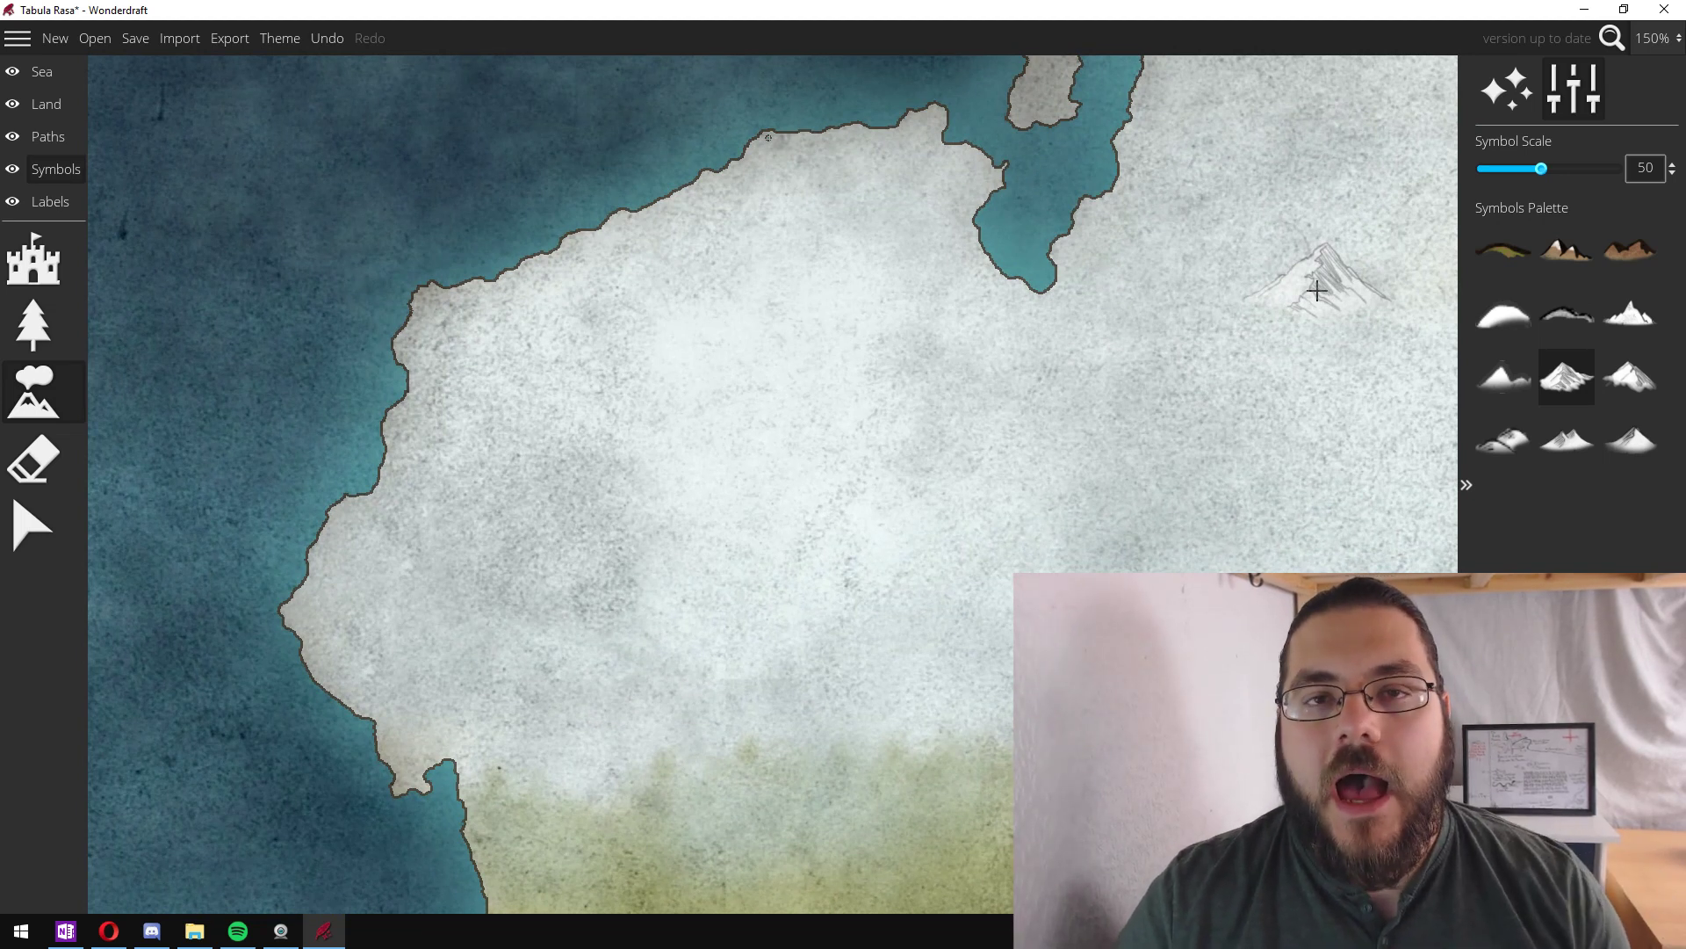
drag(689, 482, 1007, 354)
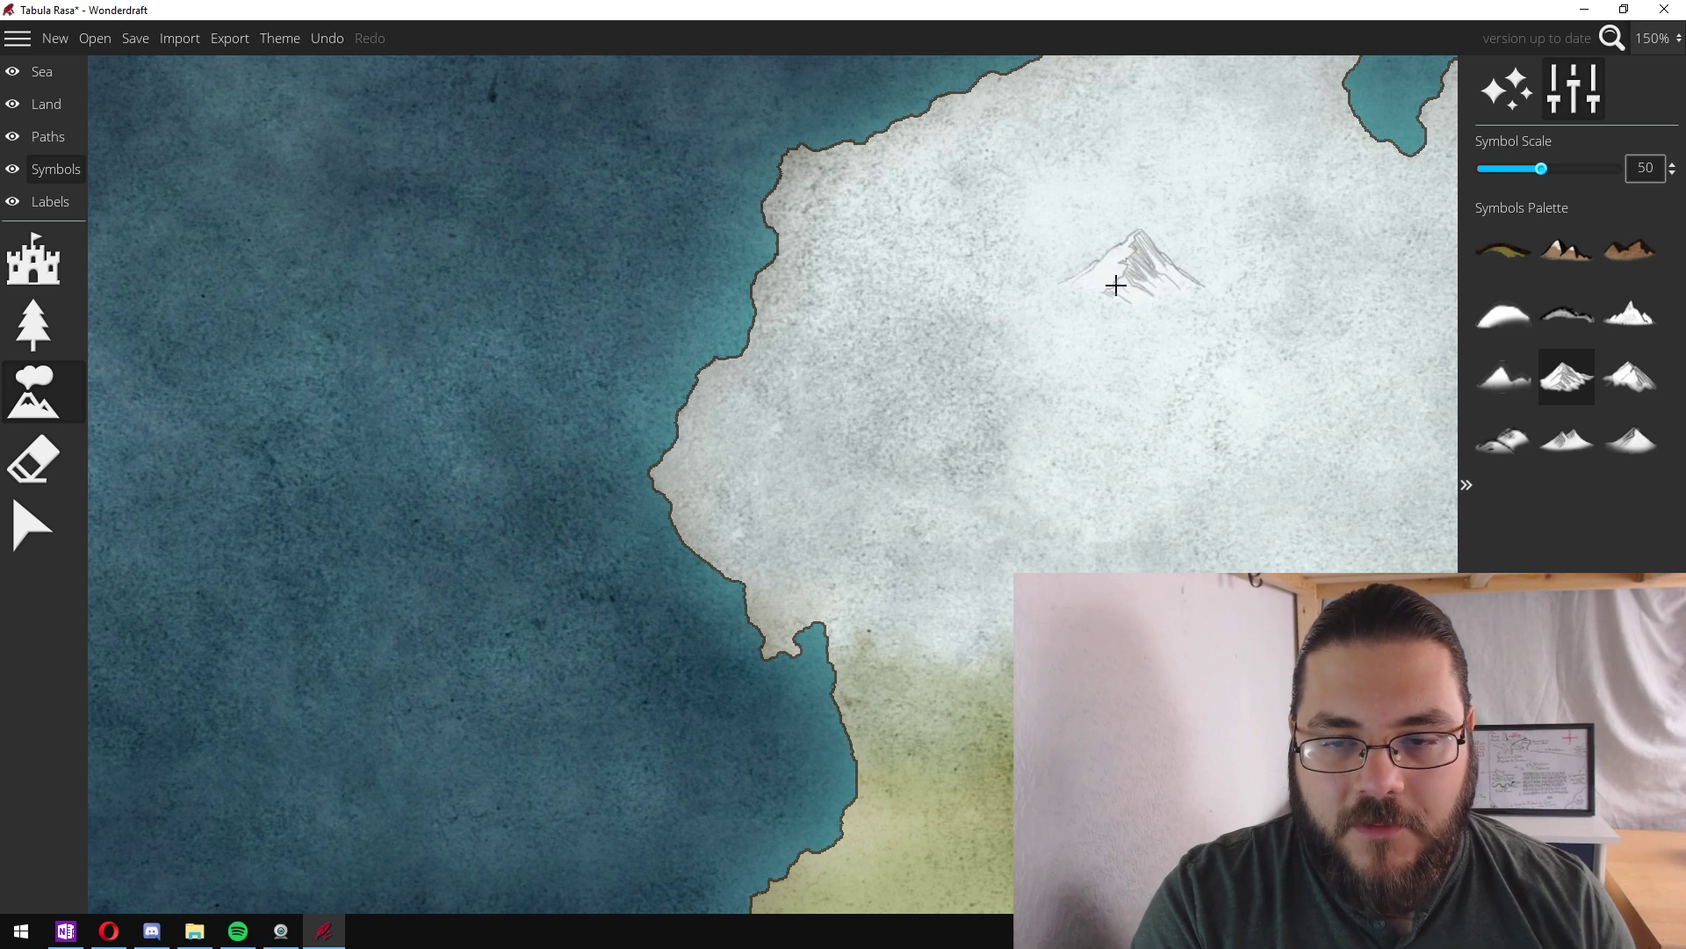
mouse_move(1114, 282)
mouse_down()
mouse_move(821, 468)
mouse_move(580, 547)
mouse_move(448, 579)
mouse_move(98, 532)
mouse_up()
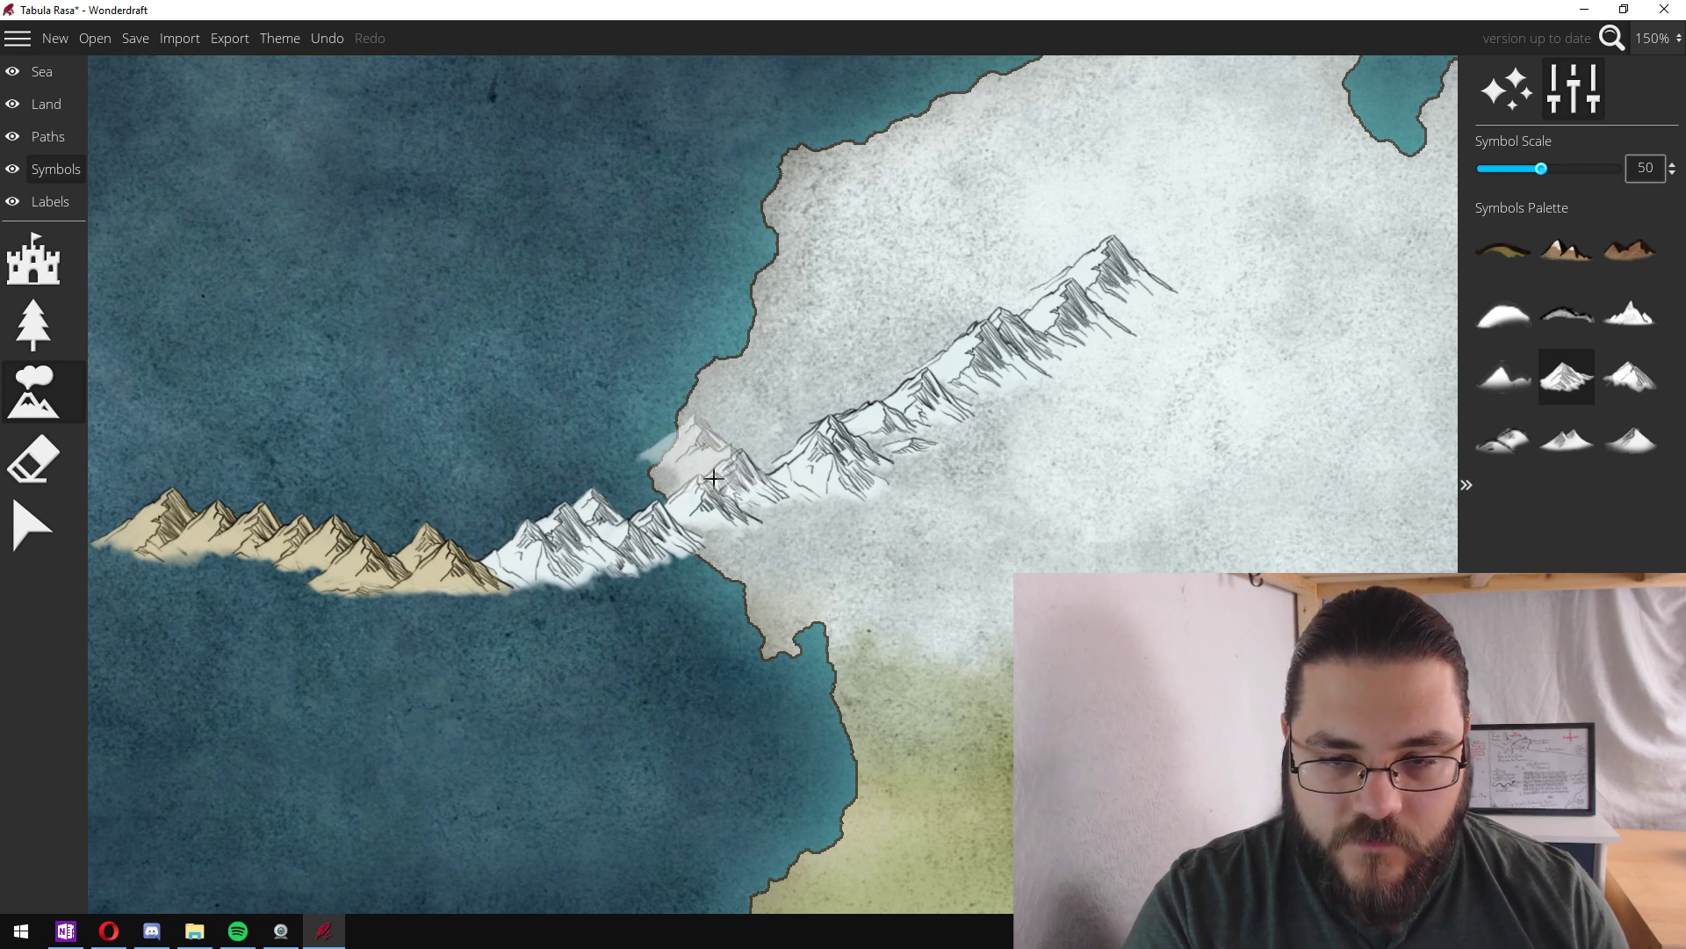
mouse_move(849, 508)
mouse_down()
mouse_move(808, 545)
mouse_move(791, 535)
mouse_move(867, 496)
mouse_move(1005, 484)
mouse_move(1081, 404)
mouse_move(1073, 354)
mouse_move(1159, 291)
mouse_move(1075, 280)
mouse_move(1128, 240)
mouse_move(1108, 213)
mouse_move(1051, 225)
mouse_move(979, 307)
mouse_move(884, 353)
mouse_move(799, 448)
mouse_move(930, 448)
mouse_move(1132, 367)
mouse_move(1170, 314)
mouse_move(1185, 216)
mouse_move(823, 511)
mouse_move(774, 493)
mouse_move(475, 670)
mouse_move(240, 581)
mouse_move(158, 593)
mouse_move(316, 690)
mouse_move(451, 657)
mouse_move(460, 719)
mouse_move(397, 800)
mouse_move(356, 826)
mouse_move(327, 803)
mouse_move(318, 745)
mouse_move(204, 821)
mouse_move(463, 612)
mouse_up()
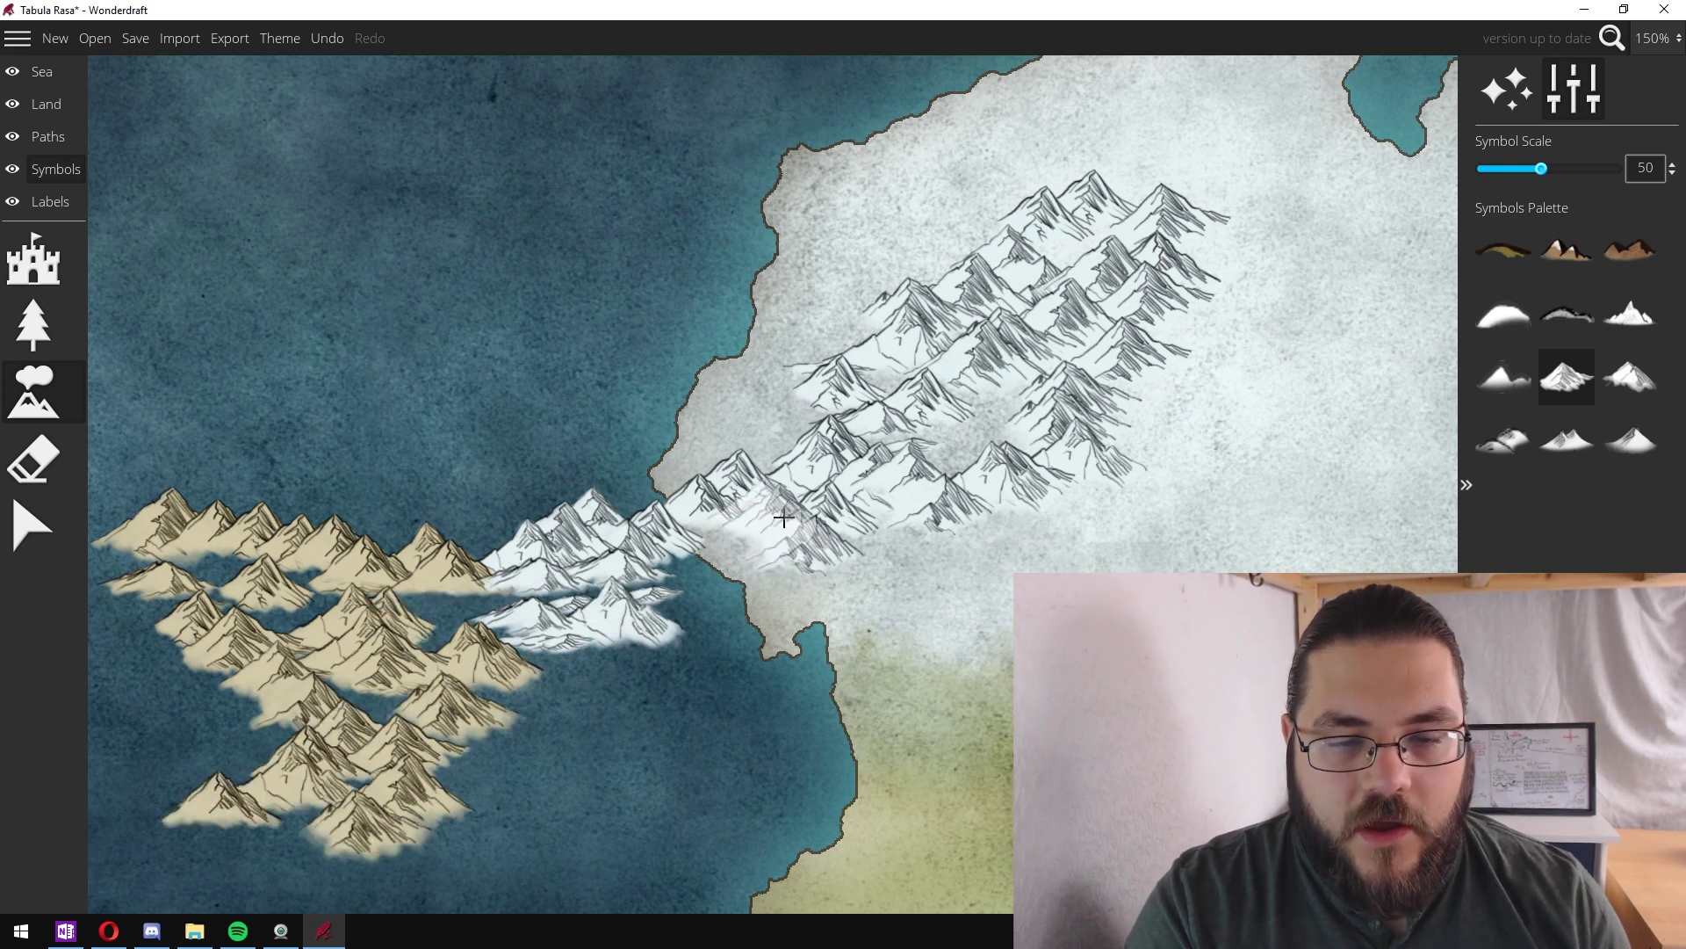
mouse_move(1116, 425)
mouse_down()
mouse_move(1141, 335)
mouse_move(1280, 333)
mouse_move(1359, 295)
mouse_up()
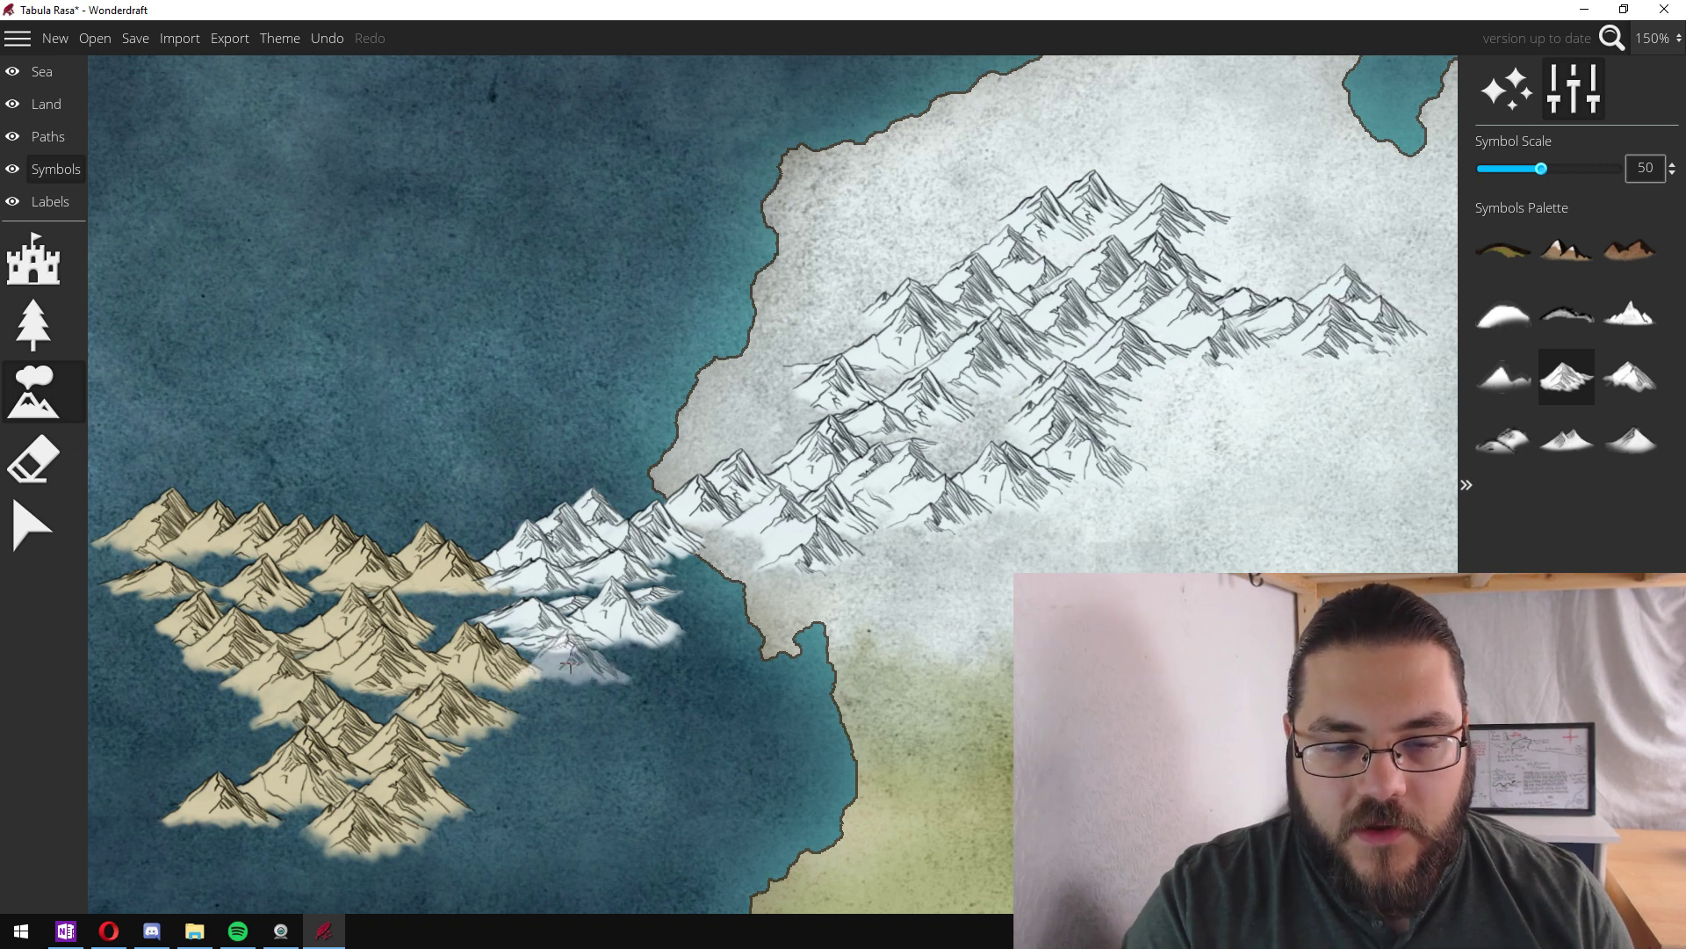
drag(573, 656, 931, 444)
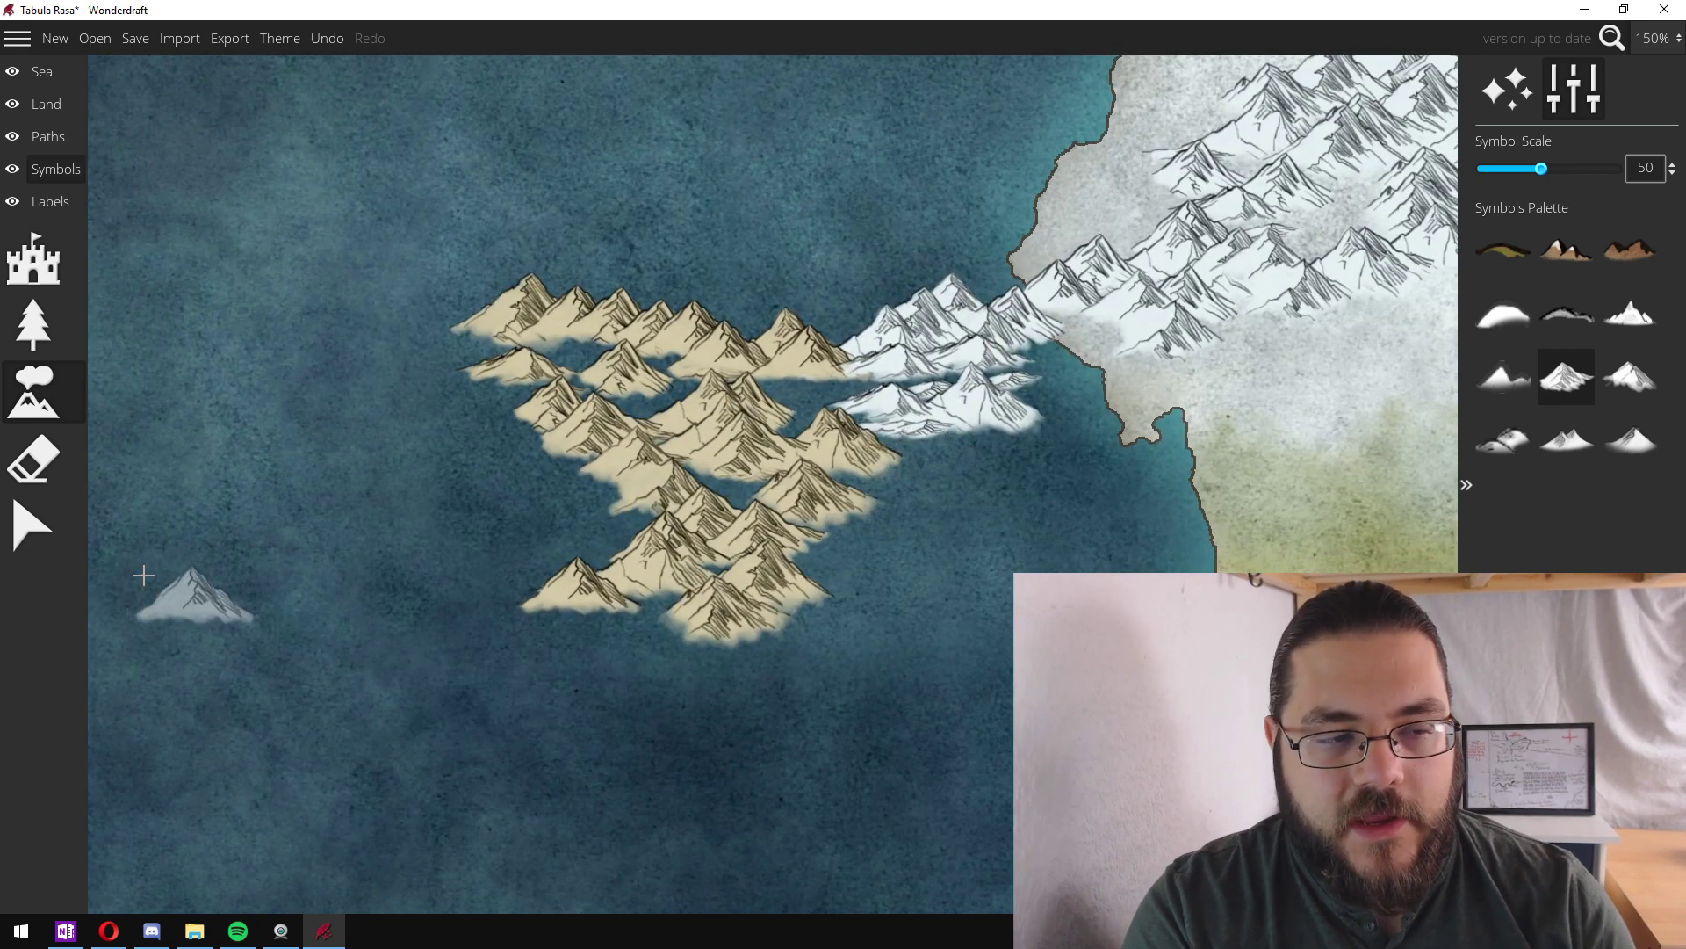
- Erase the white mountains off the coast and most tan mountains in the sea
click(48, 452)
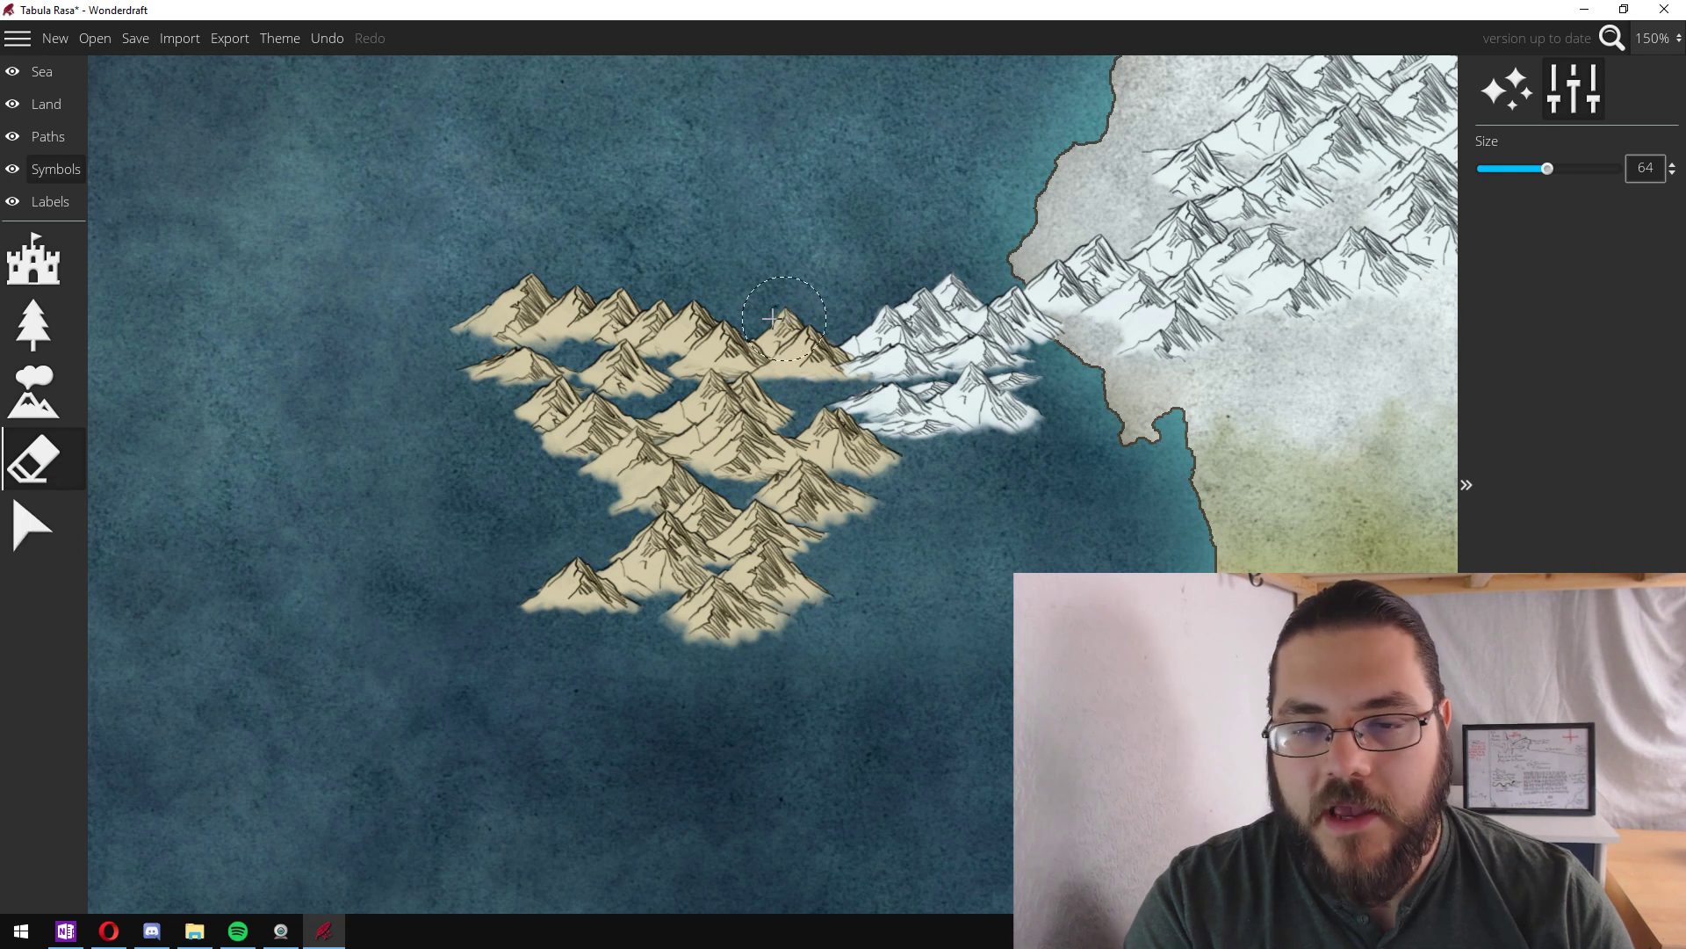
mouse_move(948, 300)
mouse_down()
mouse_move(1039, 441)
mouse_move(1021, 464)
mouse_move(1007, 411)
mouse_move(1037, 290)
mouse_up()
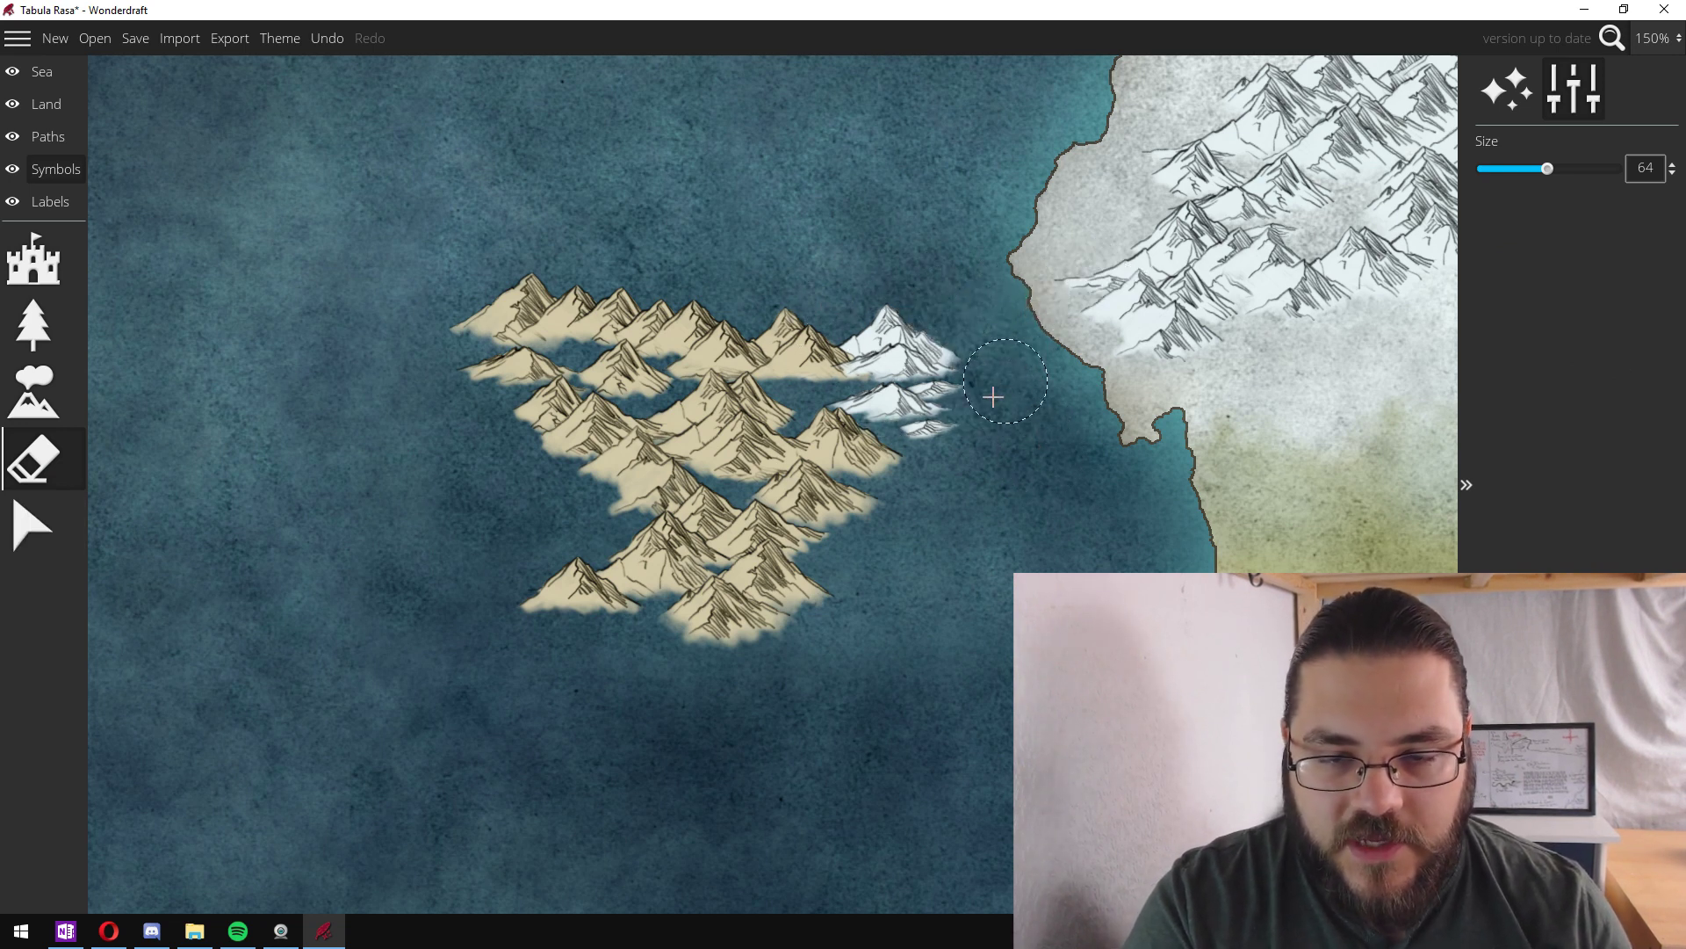
mouse_move(640, 367)
mouse_down()
mouse_move(712, 279)
mouse_move(719, 559)
mouse_move(728, 468)
mouse_move(806, 532)
mouse_move(842, 602)
mouse_up()
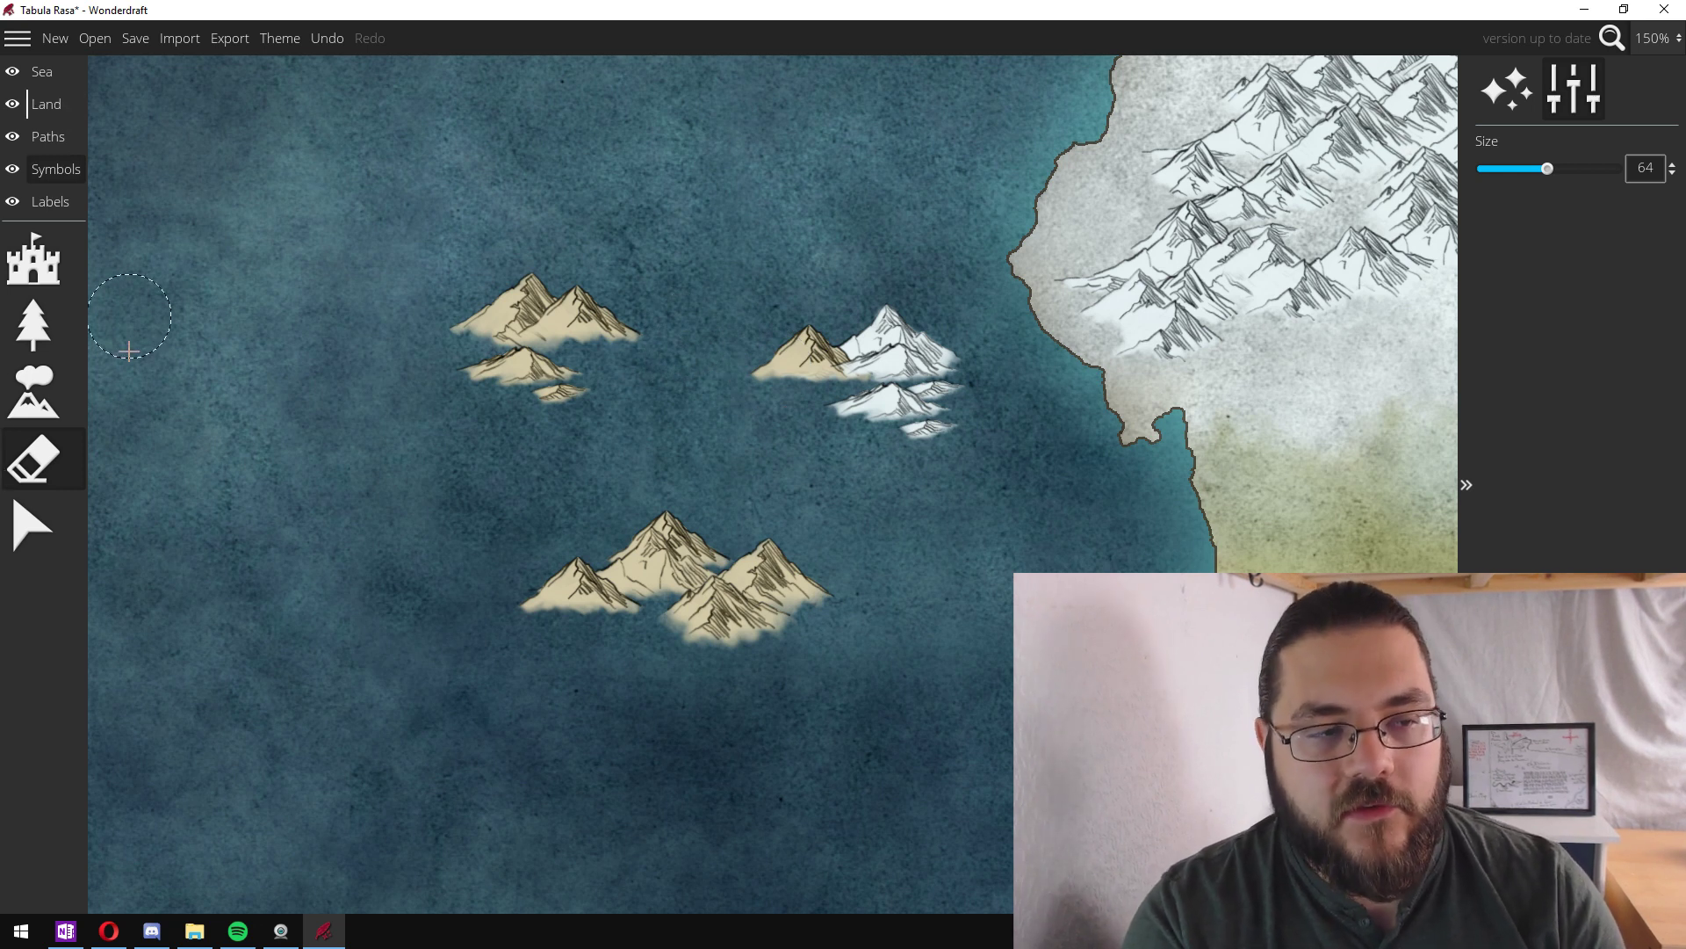
- Raise new land beneath the remaining sea mountain clusters
click(51, 103)
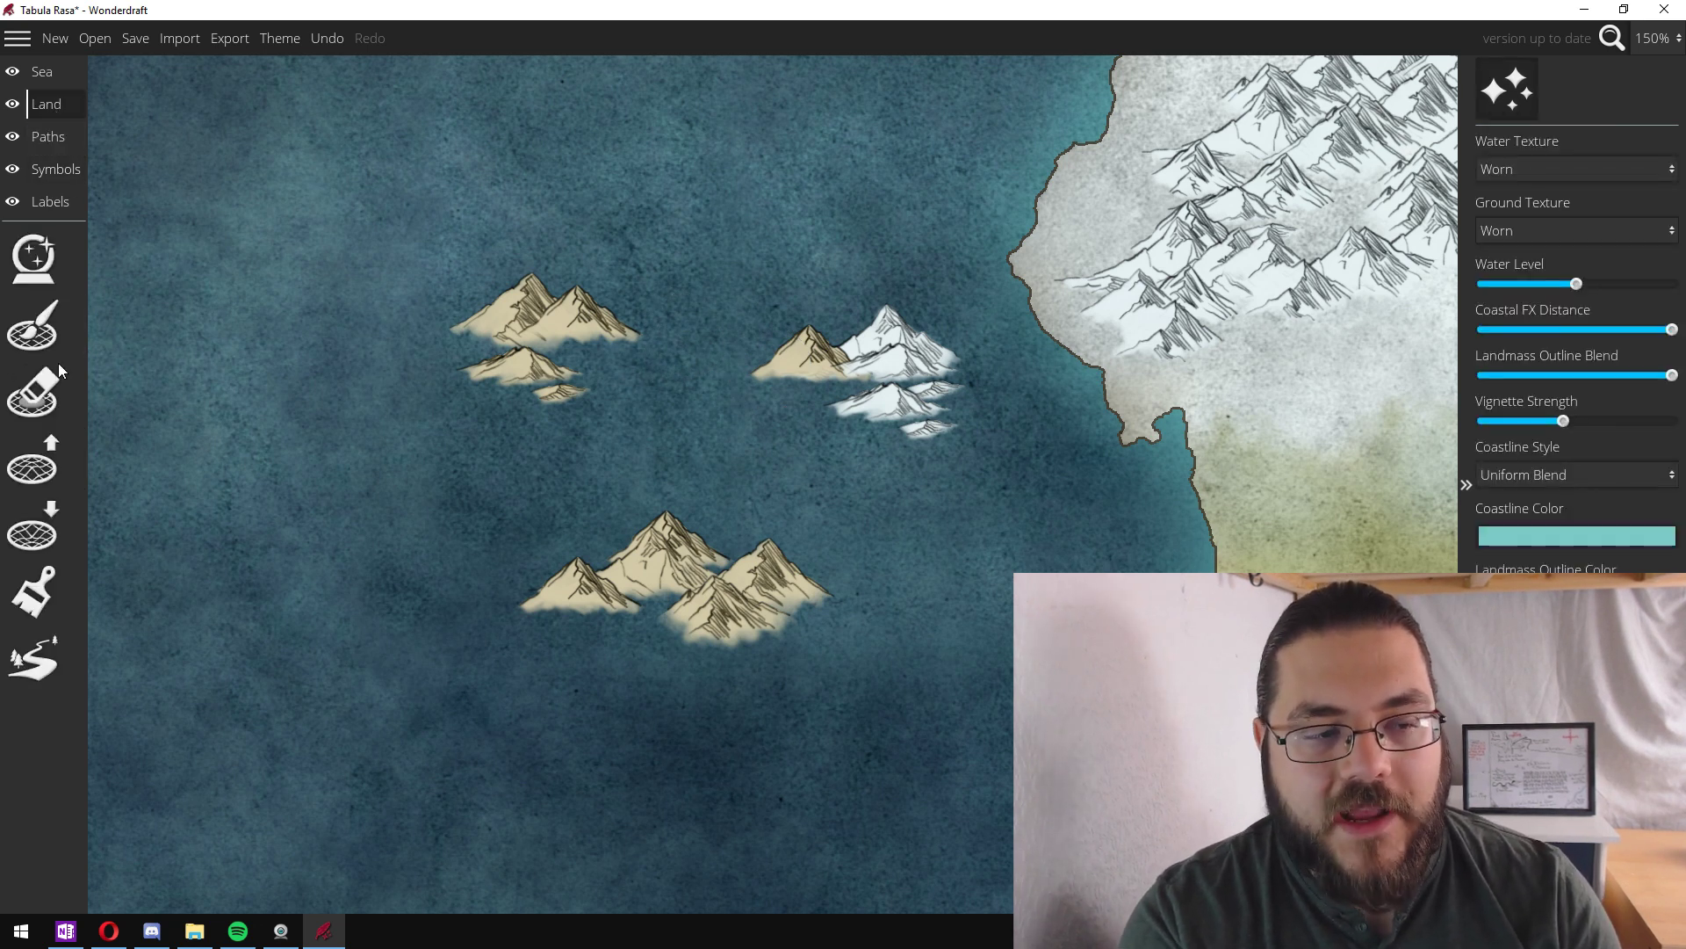
click(47, 437)
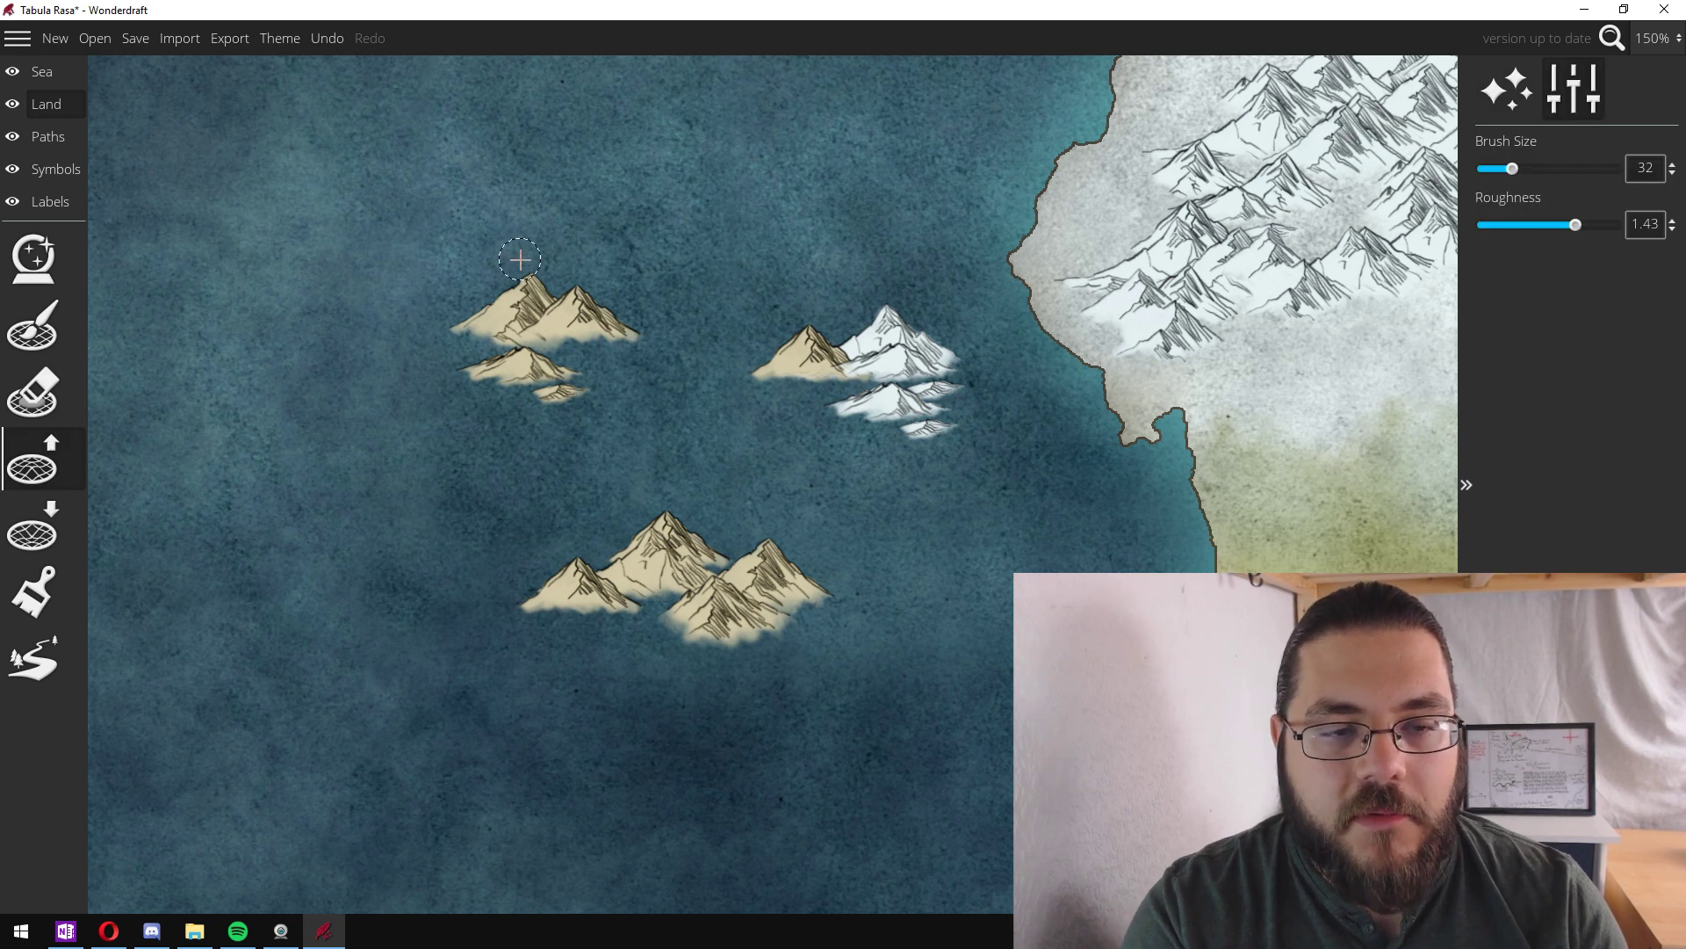
mouse_move(504, 304)
mouse_down()
mouse_move(451, 323)
mouse_move(519, 277)
mouse_move(465, 300)
mouse_move(441, 369)
mouse_move(448, 318)
mouse_move(426, 399)
mouse_move(442, 417)
mouse_move(566, 442)
mouse_move(619, 362)
mouse_move(656, 344)
mouse_up()
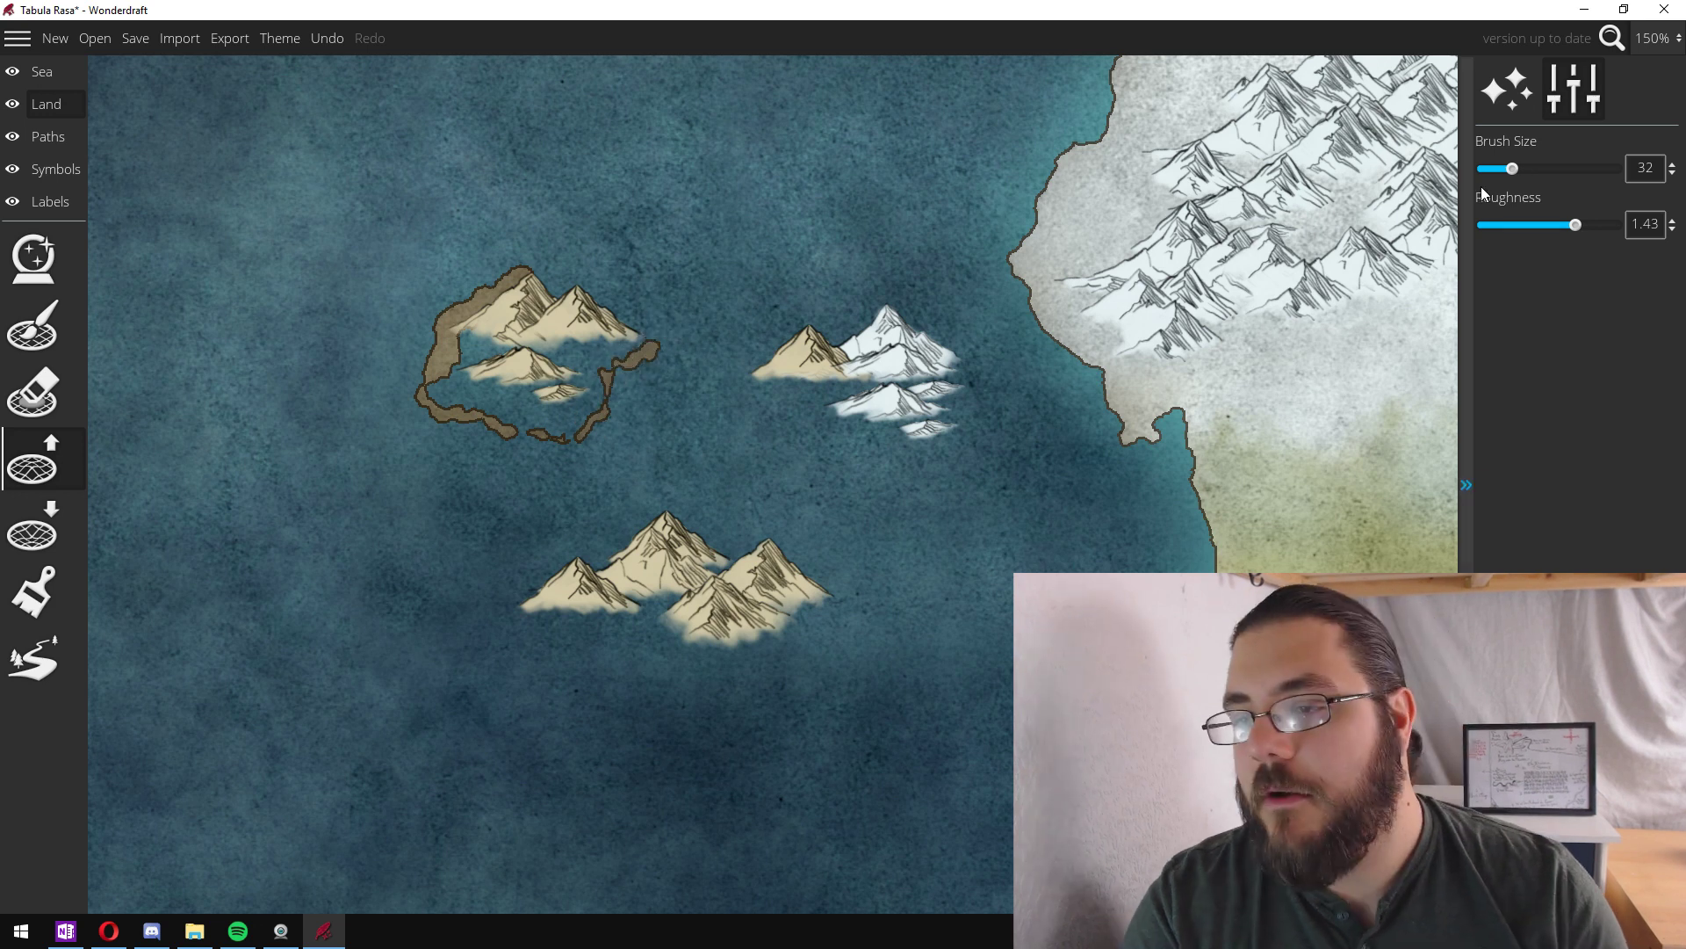
drag(1511, 168, 1545, 167)
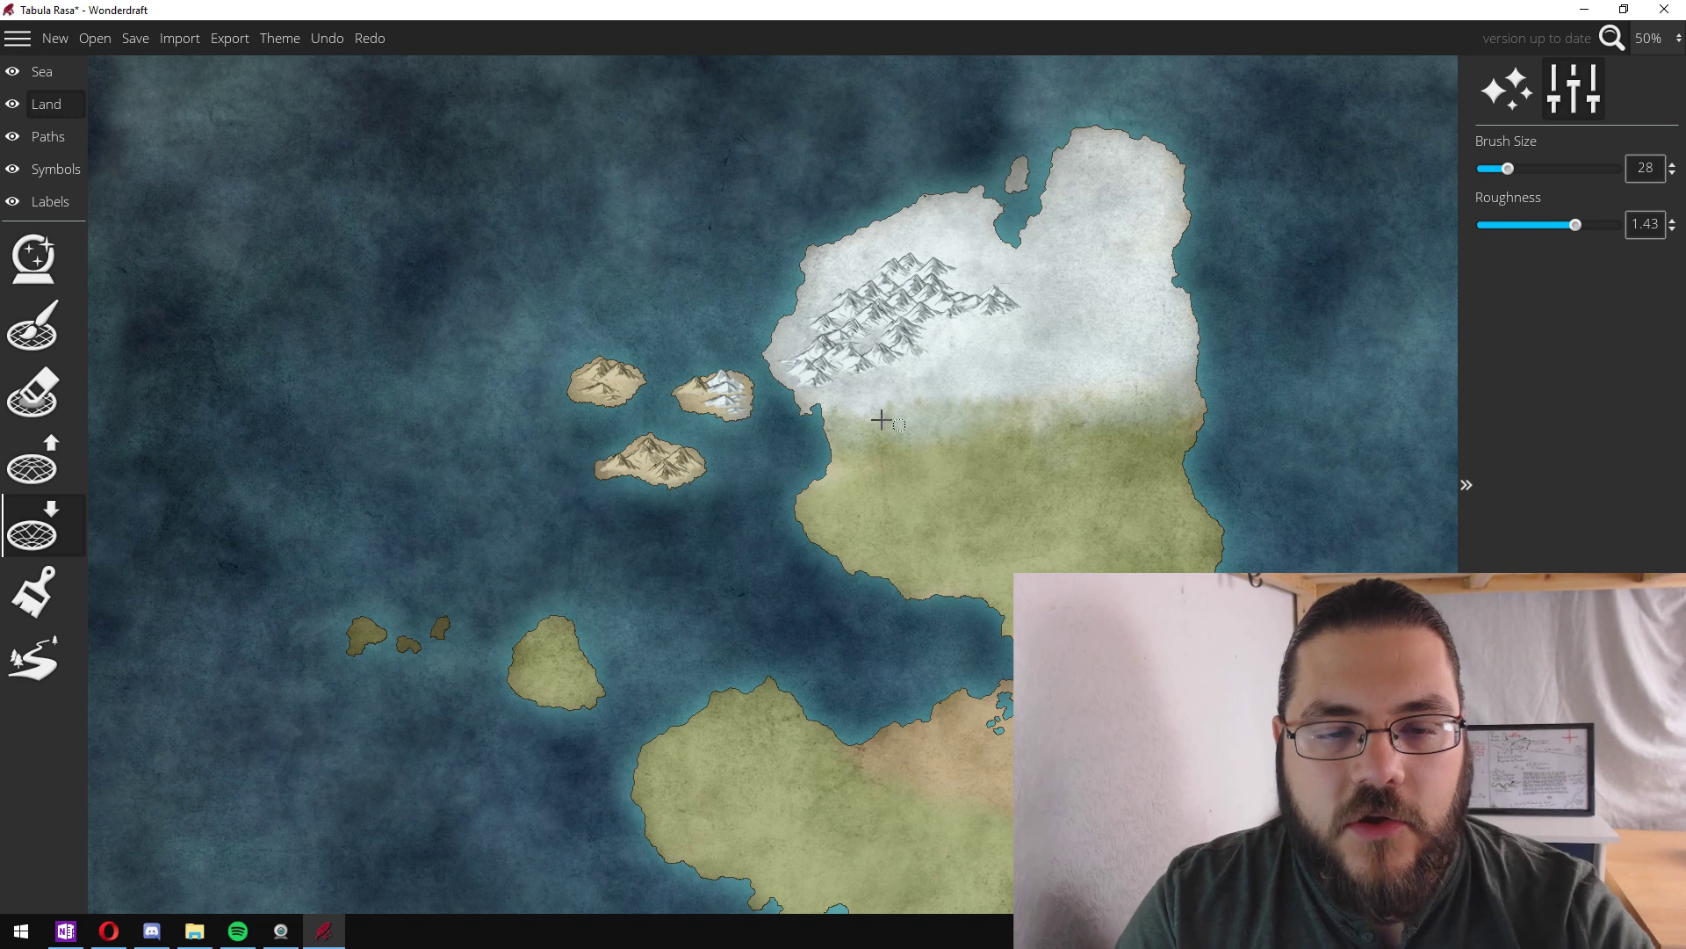
- Paint the lower new islet green and the two upper islets snowy white
scroll(690, 369, up, 3)
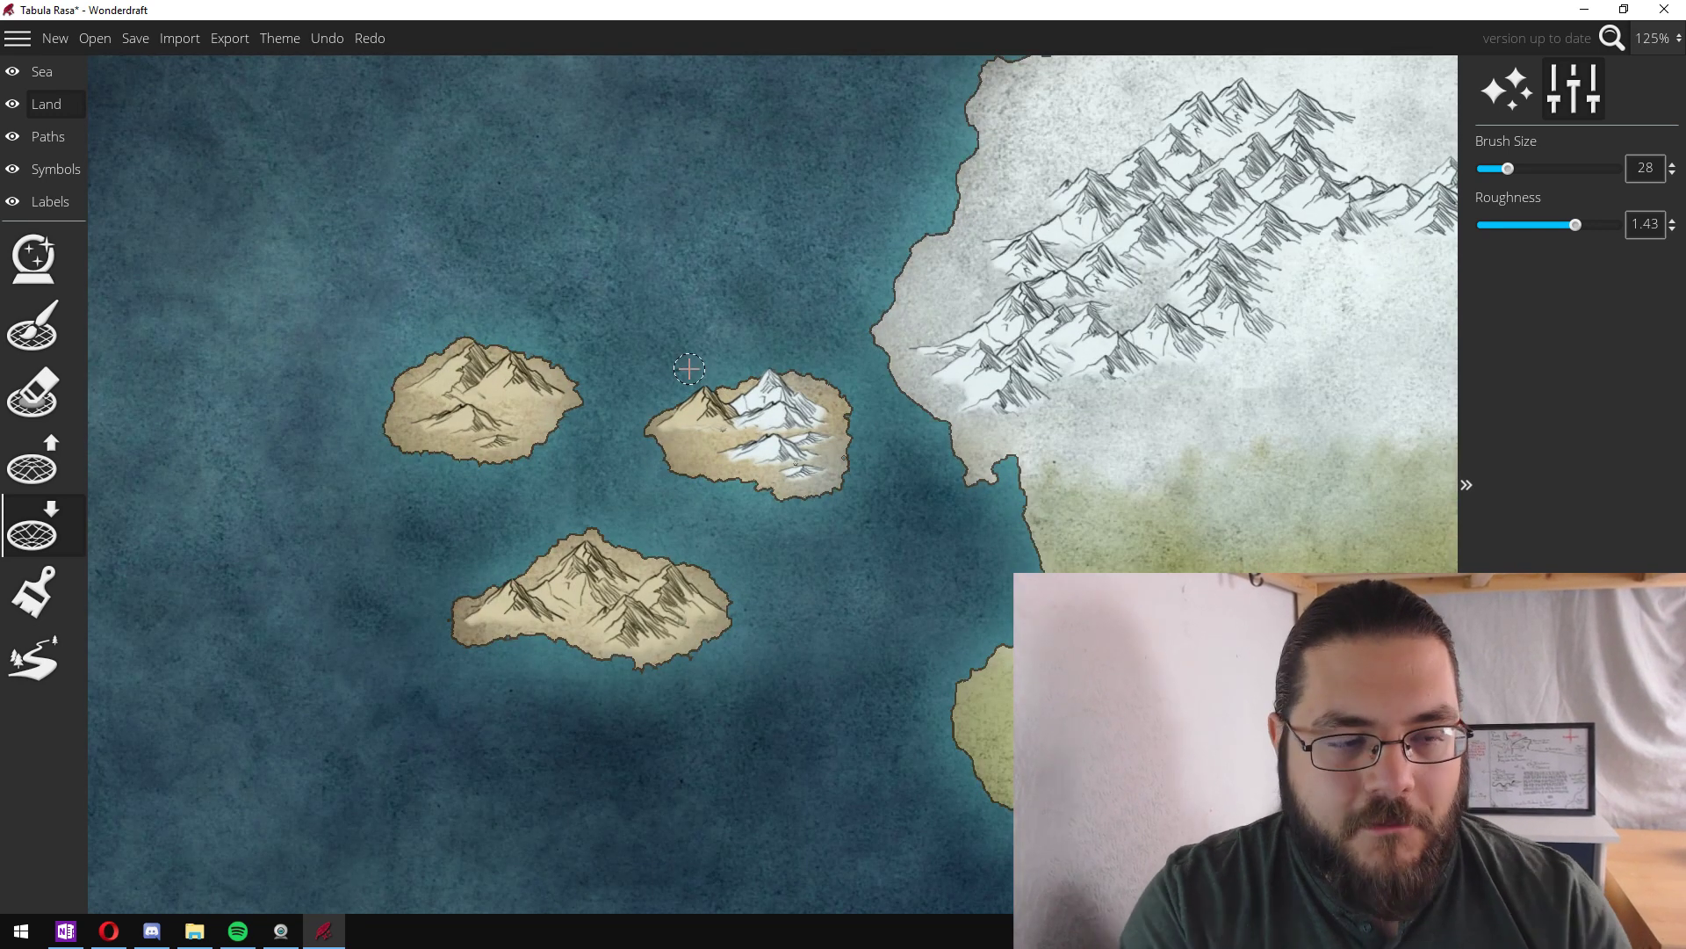
click(33, 593)
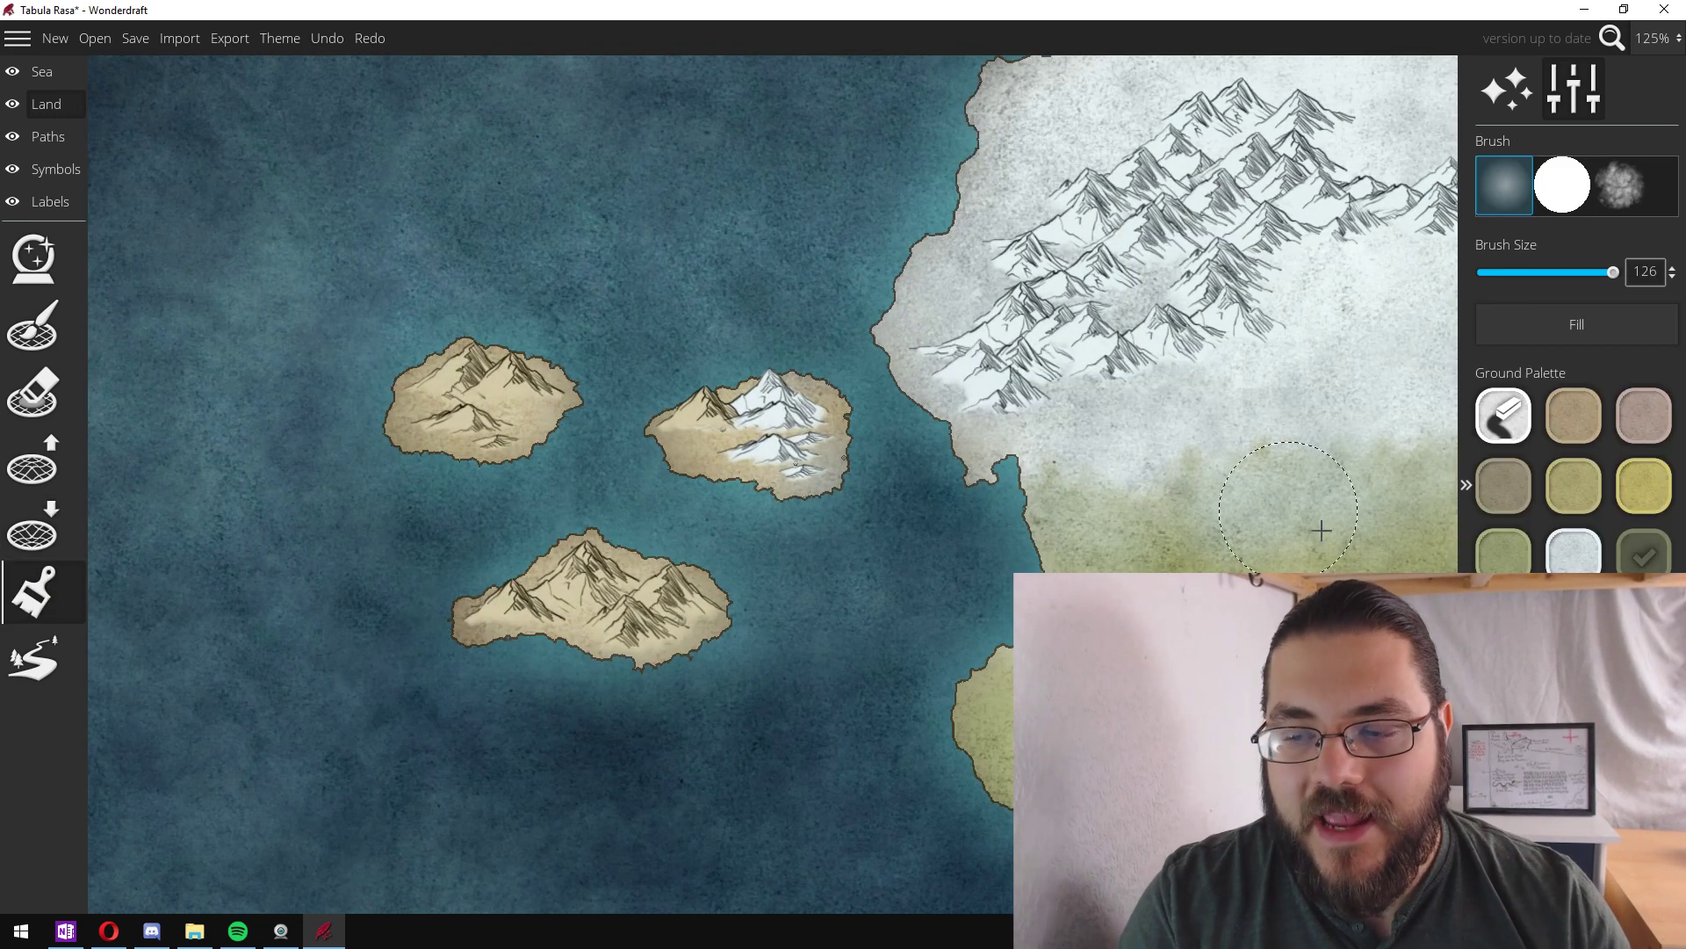
click(1504, 552)
mouse_move(737, 615)
mouse_down()
mouse_move(489, 583)
mouse_move(484, 625)
mouse_move(702, 606)
mouse_move(672, 545)
mouse_move(615, 615)
mouse_up()
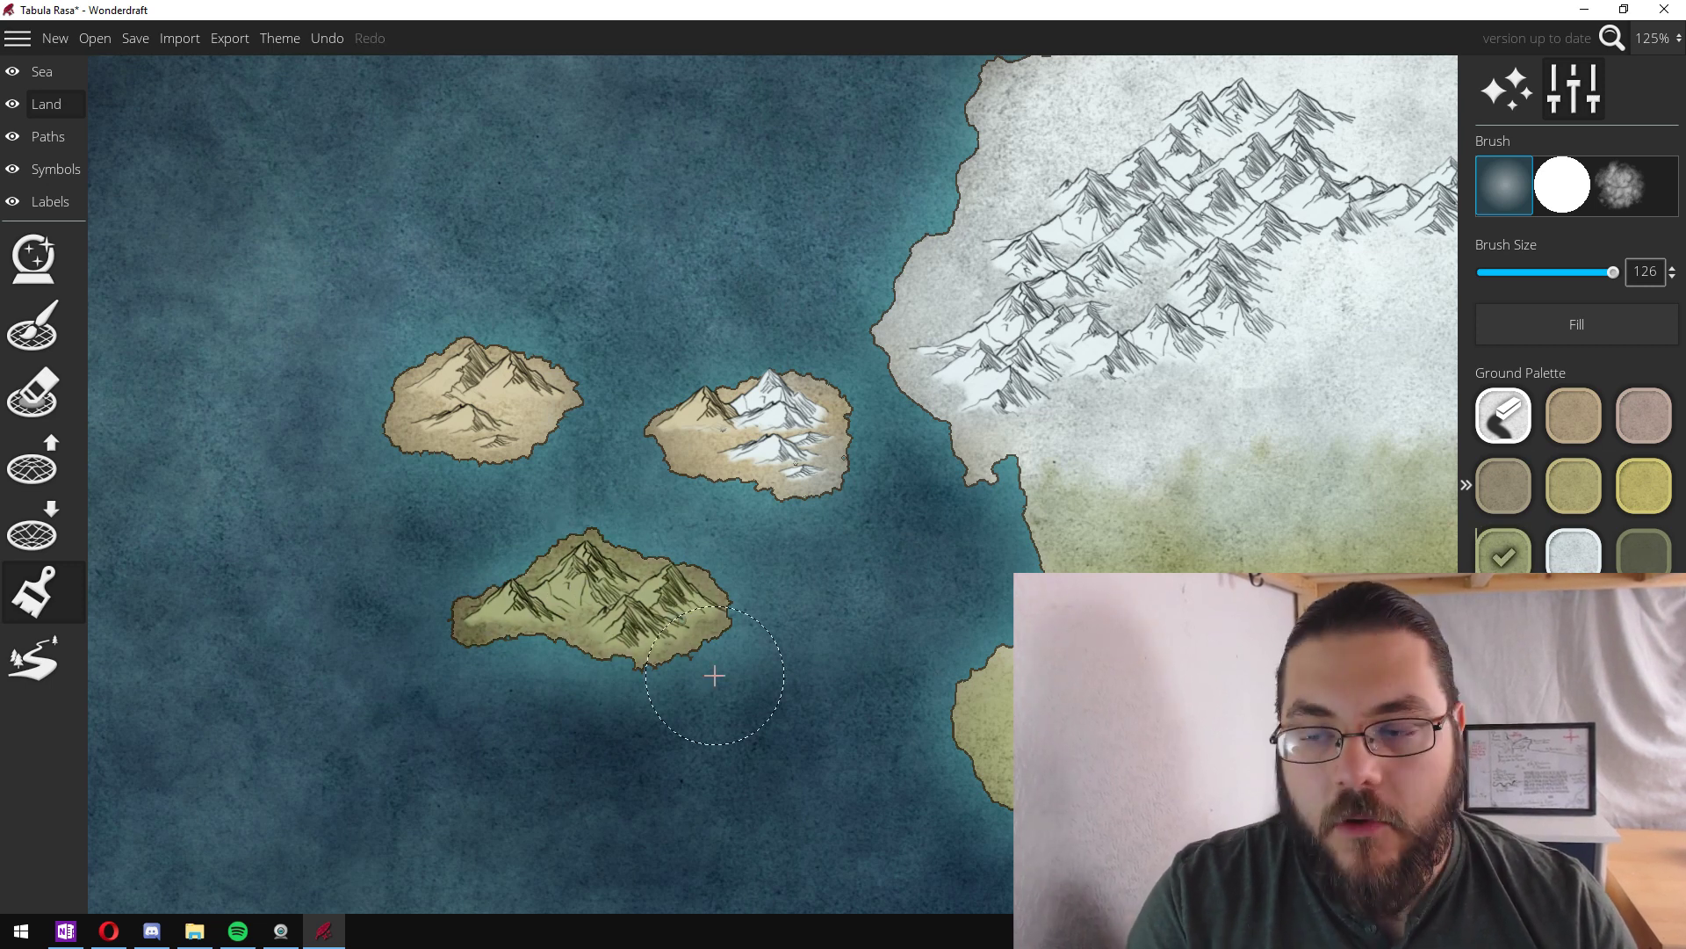
click(1550, 540)
mouse_move(839, 410)
mouse_down()
mouse_move(702, 413)
mouse_move(738, 479)
mouse_move(694, 422)
mouse_move(469, 417)
mouse_move(492, 404)
mouse_move(452, 347)
mouse_move(474, 421)
mouse_move(505, 411)
mouse_up()
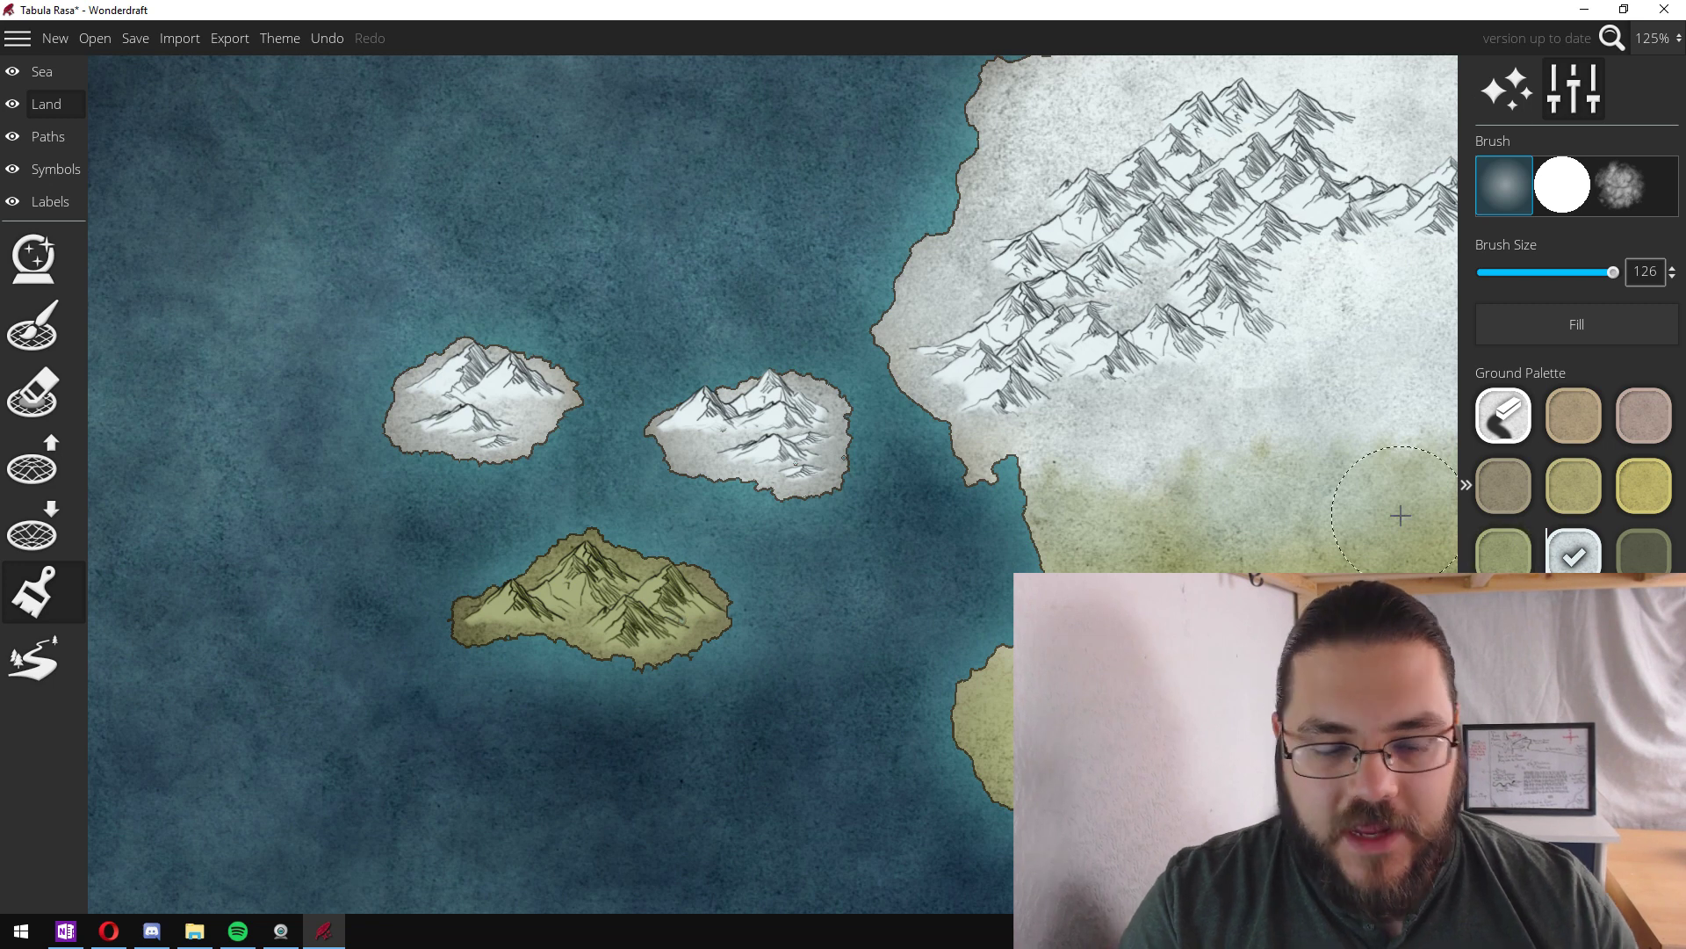
scroll(855, 629, down, 5)
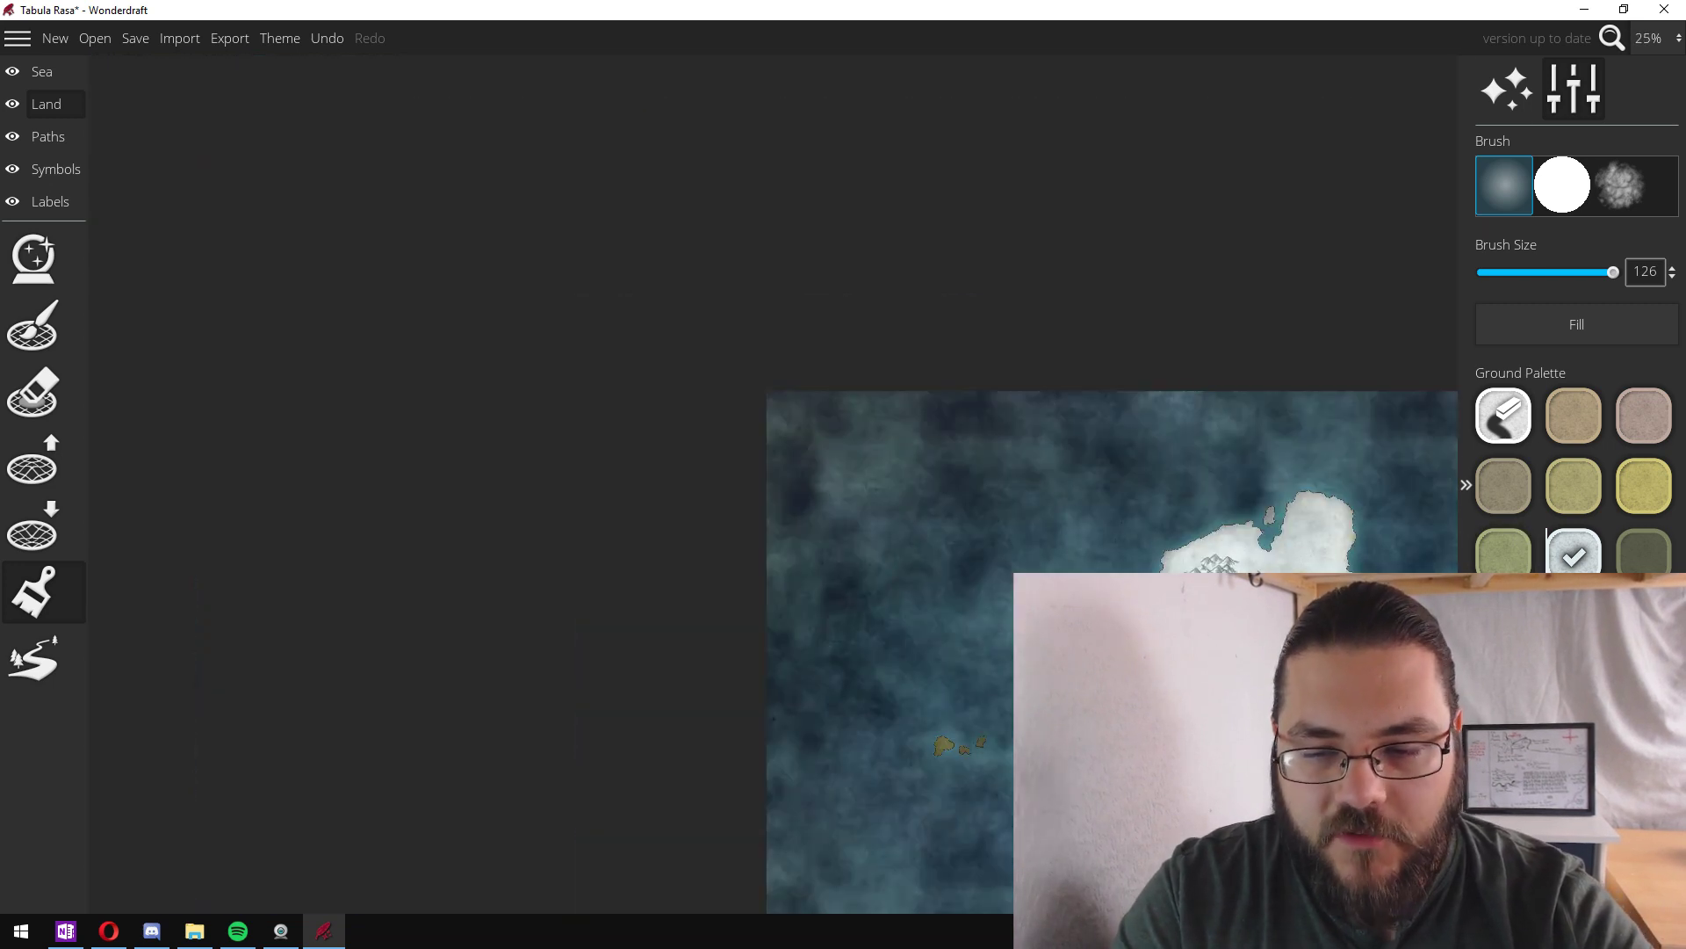
scroll(563, 557, up, 4)
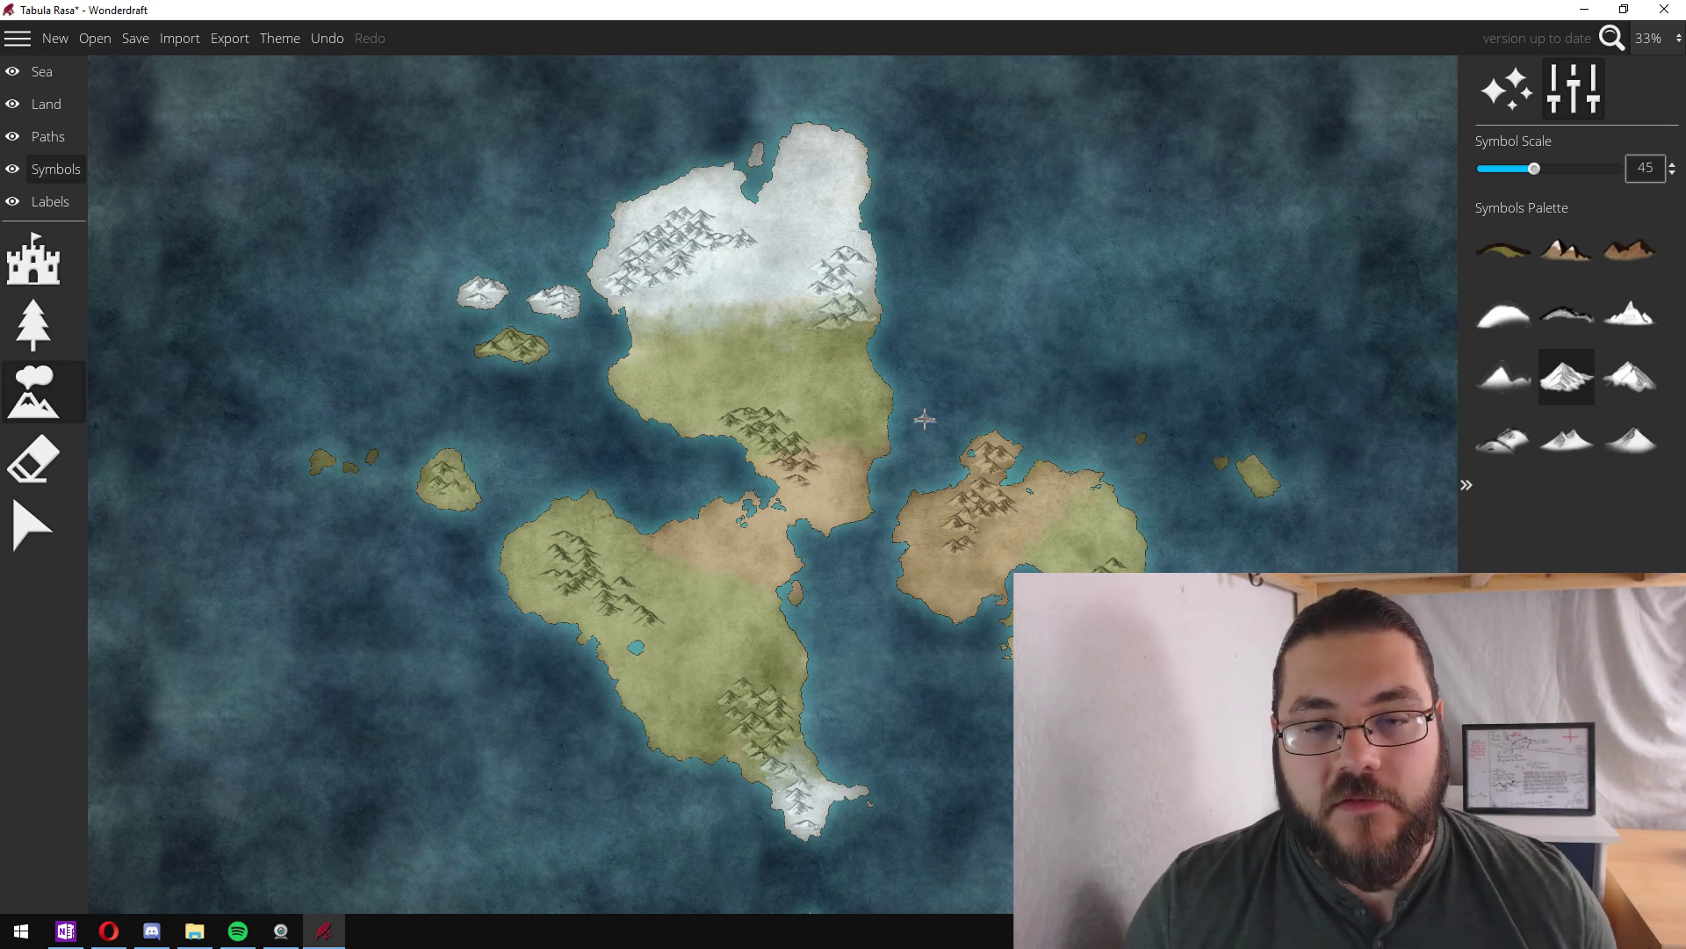
- Undo a stray mountain and switch to the Tree tool with Symbol Scale 60
click(463, 345)
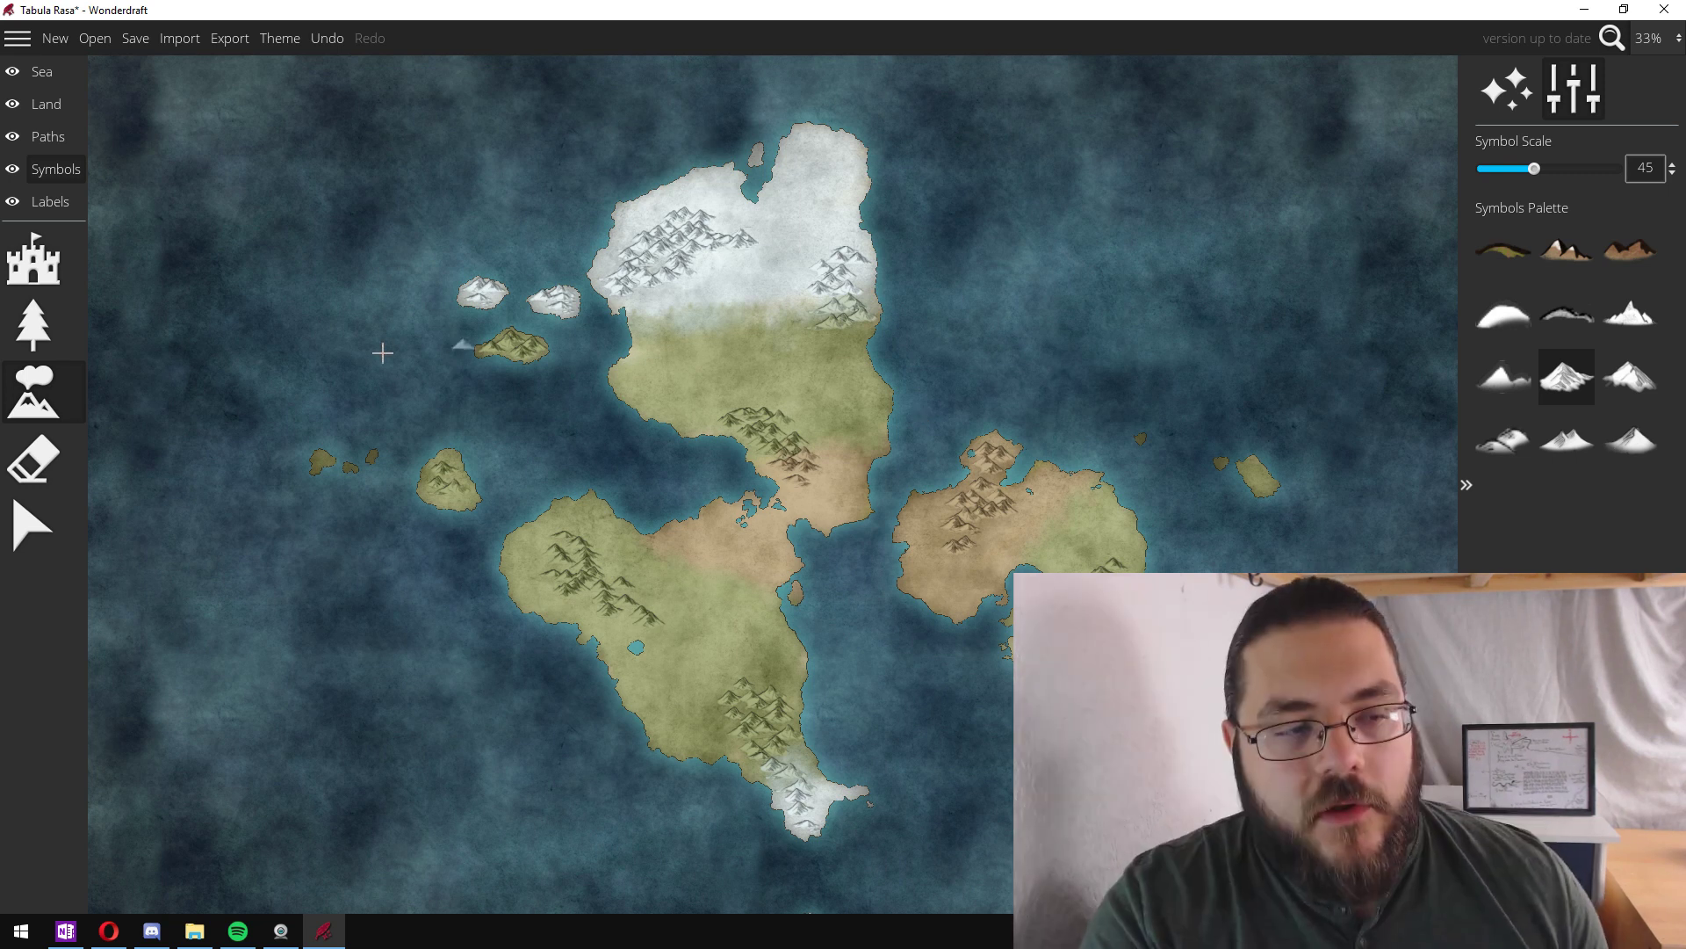
key(ctrl+z)
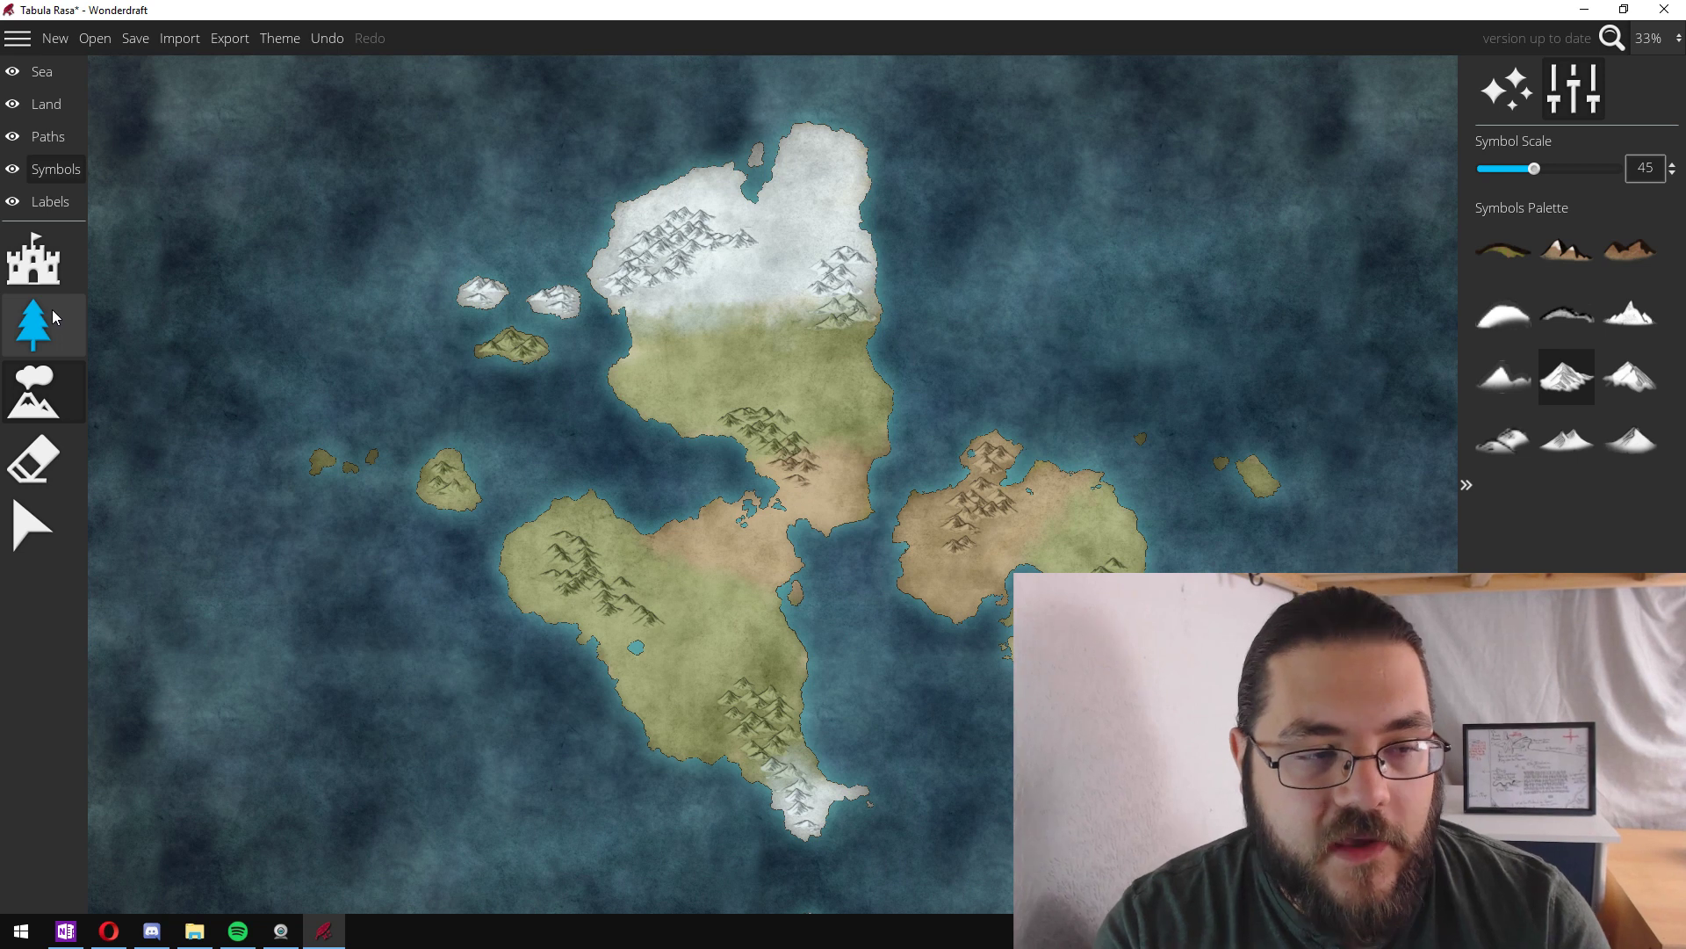
click(60, 324)
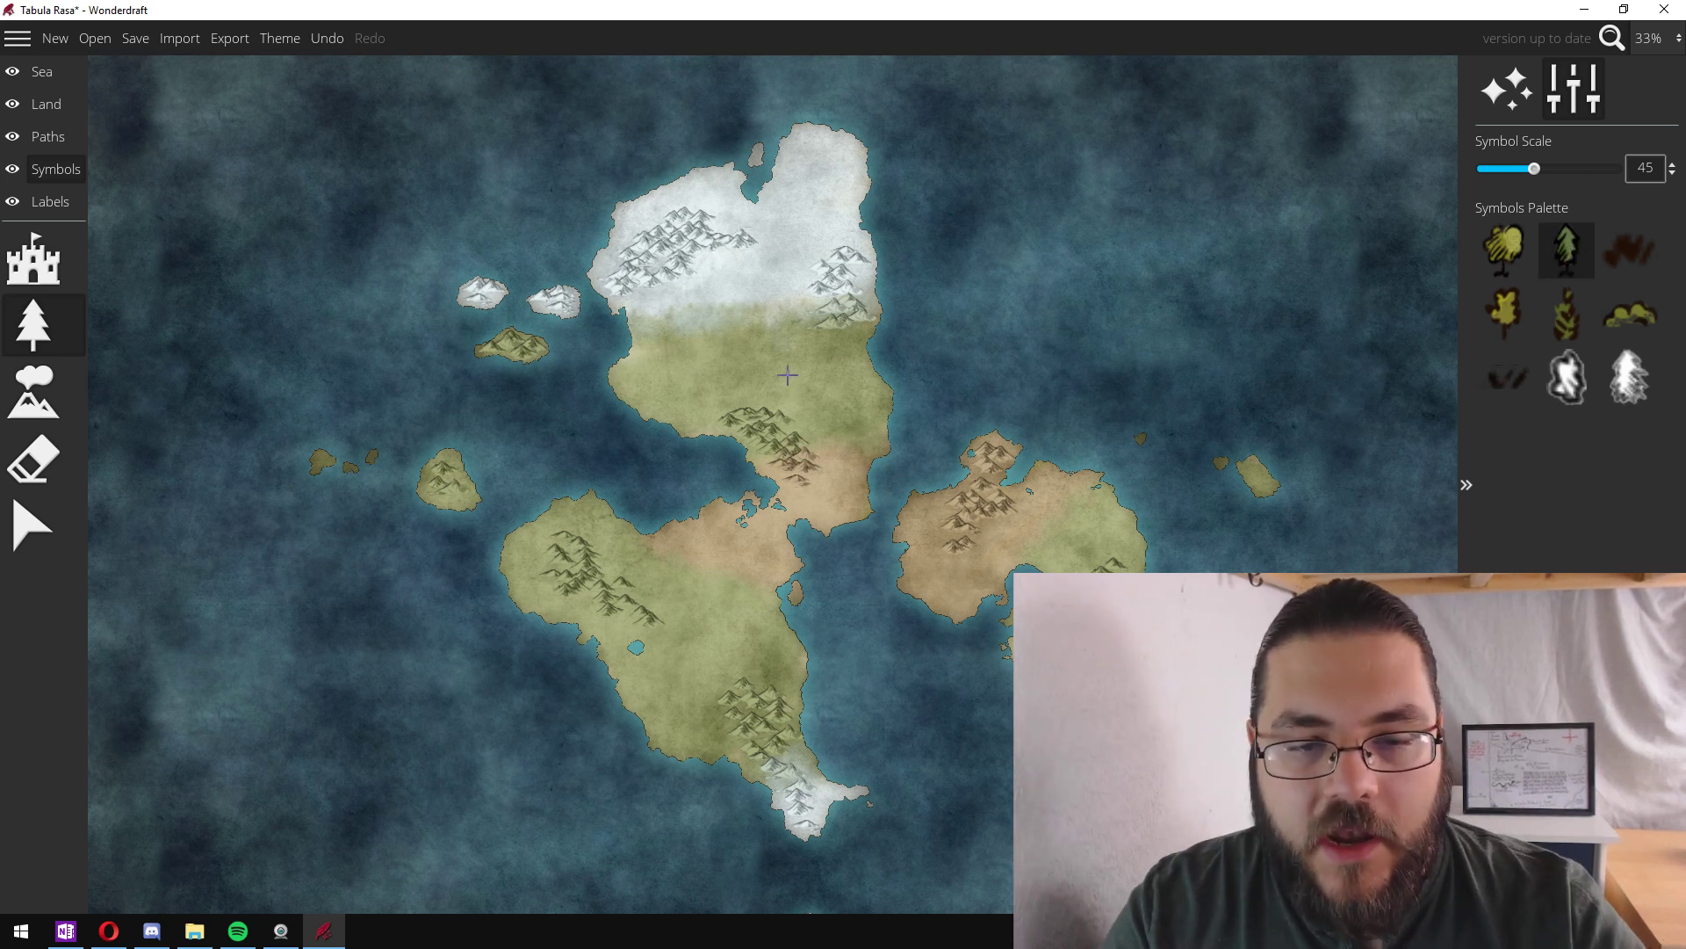
scroll(788, 375, up, 5)
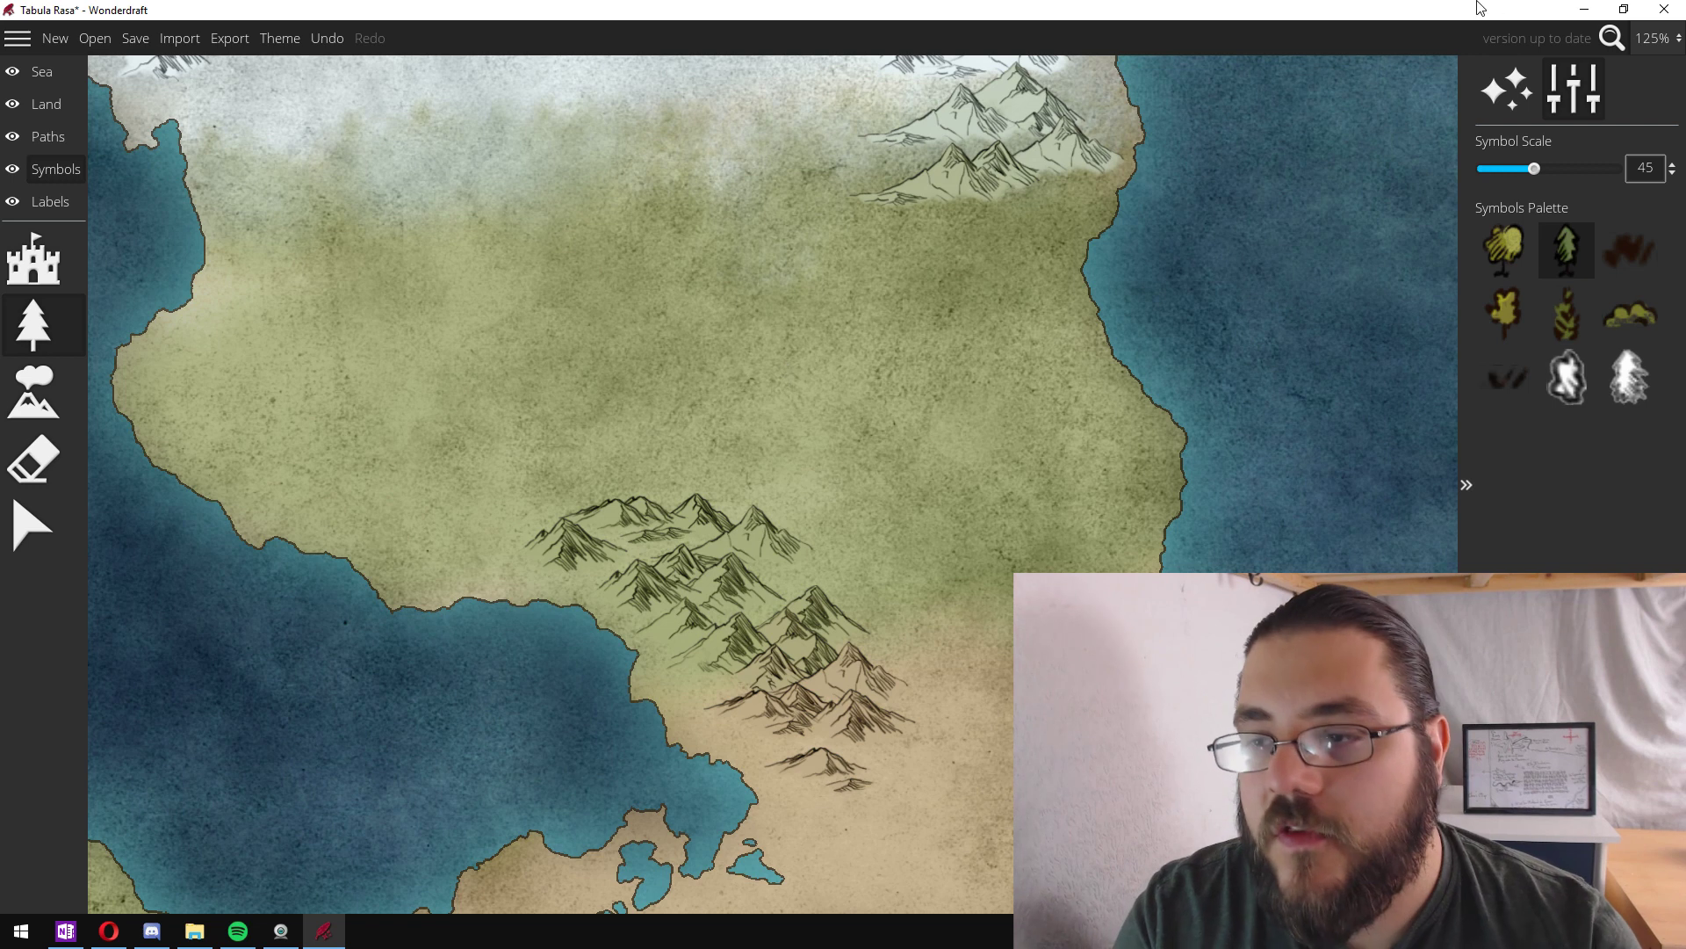
drag(1537, 169, 1556, 168)
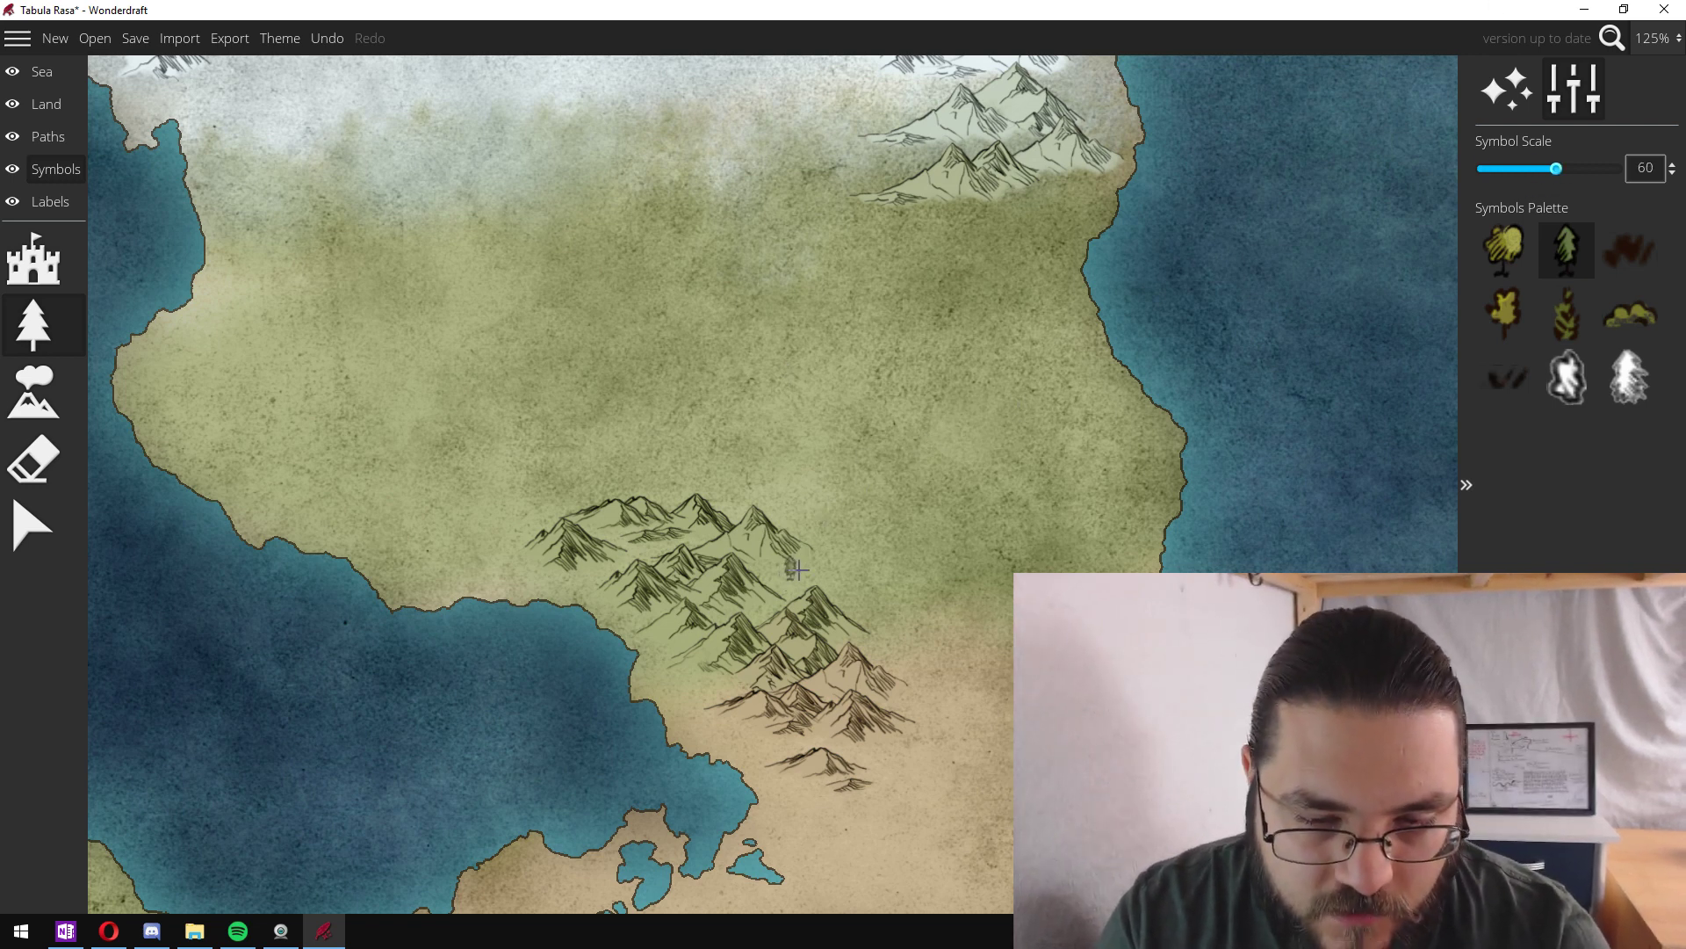
scroll(835, 418, down, 4)
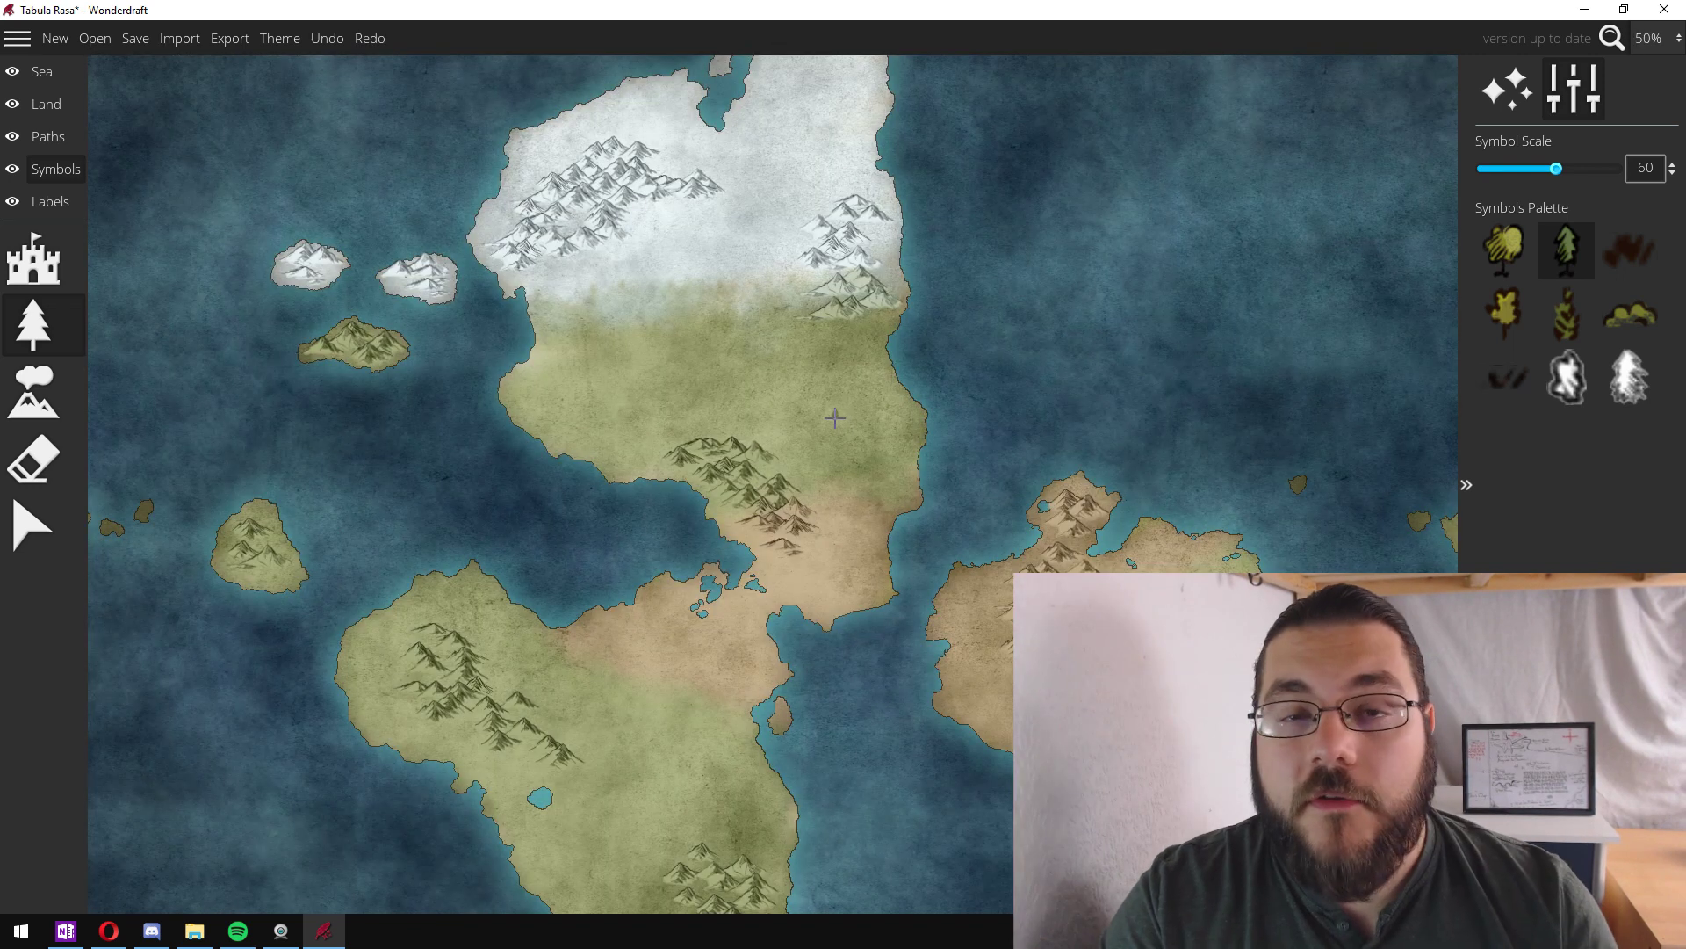
- Paint pine forest clusters along the northern continent's mountains and coast
drag(840, 404, 822, 322)
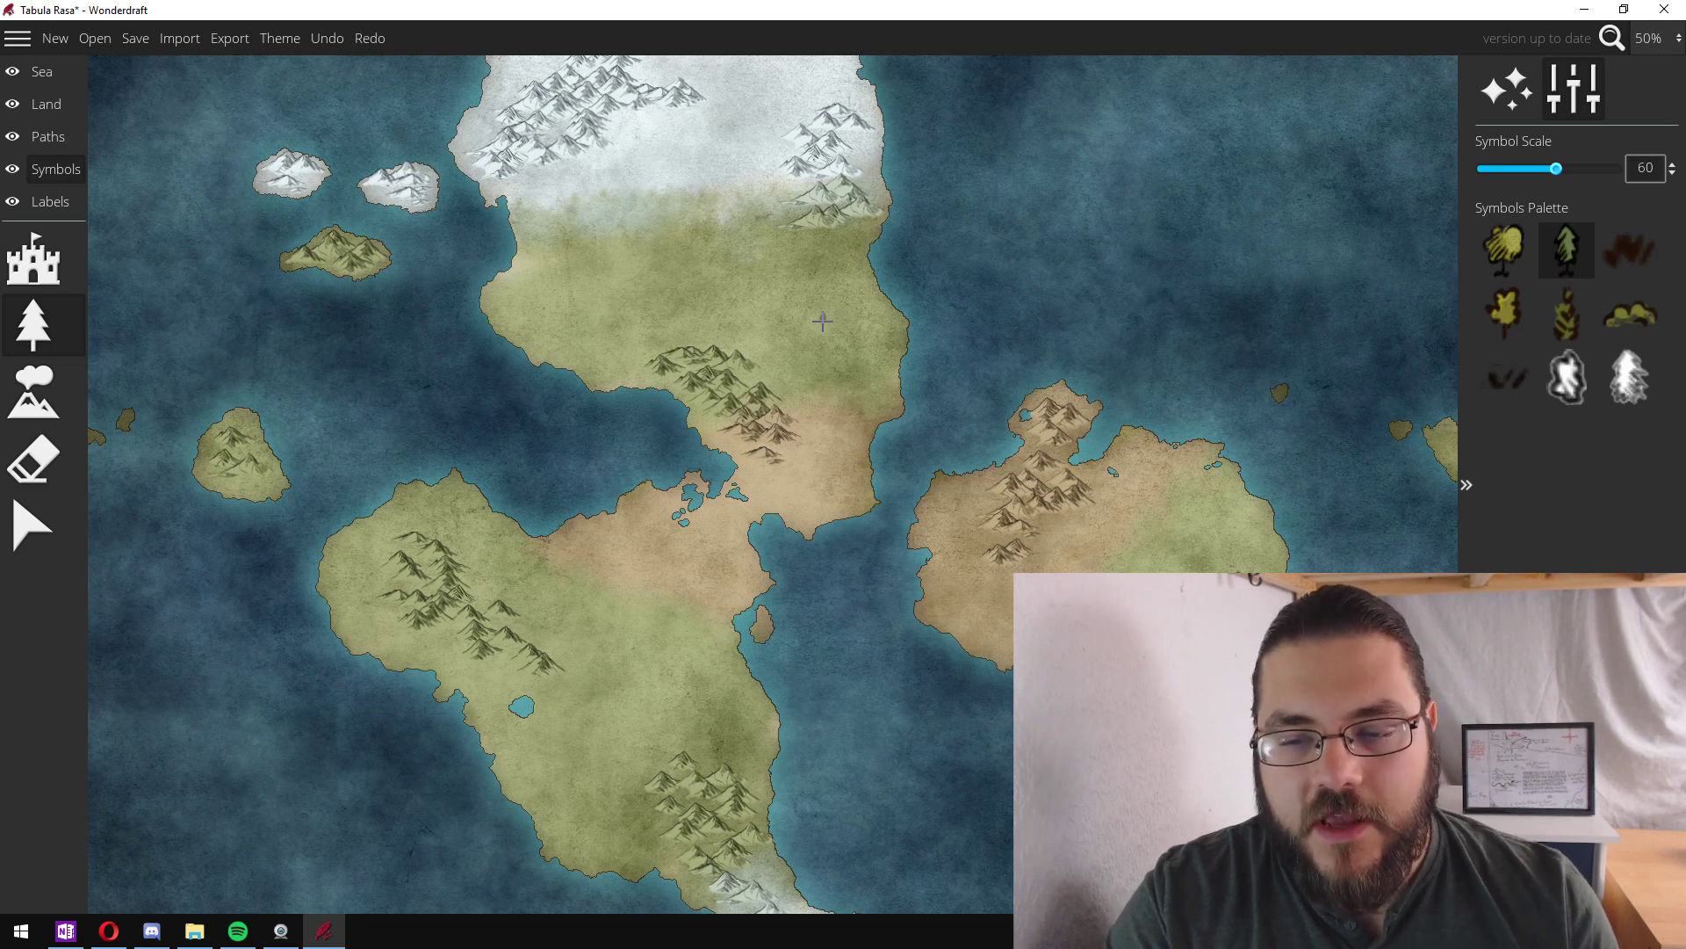
drag(822, 322, 898, 420)
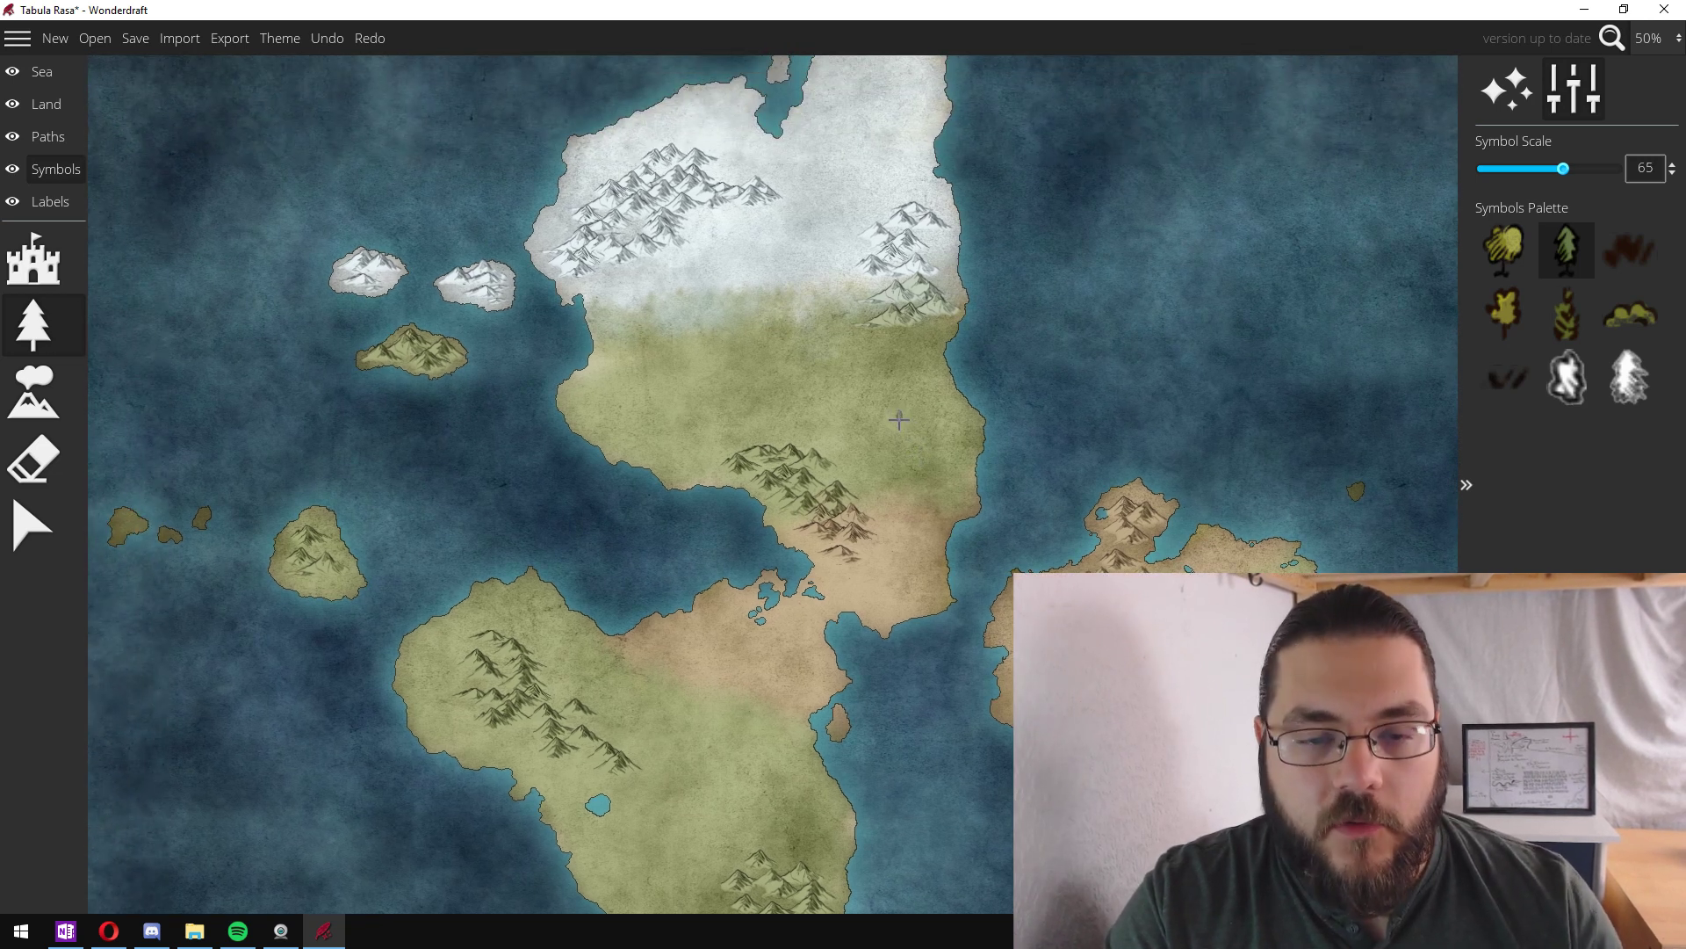
scroll(861, 402, up, 3)
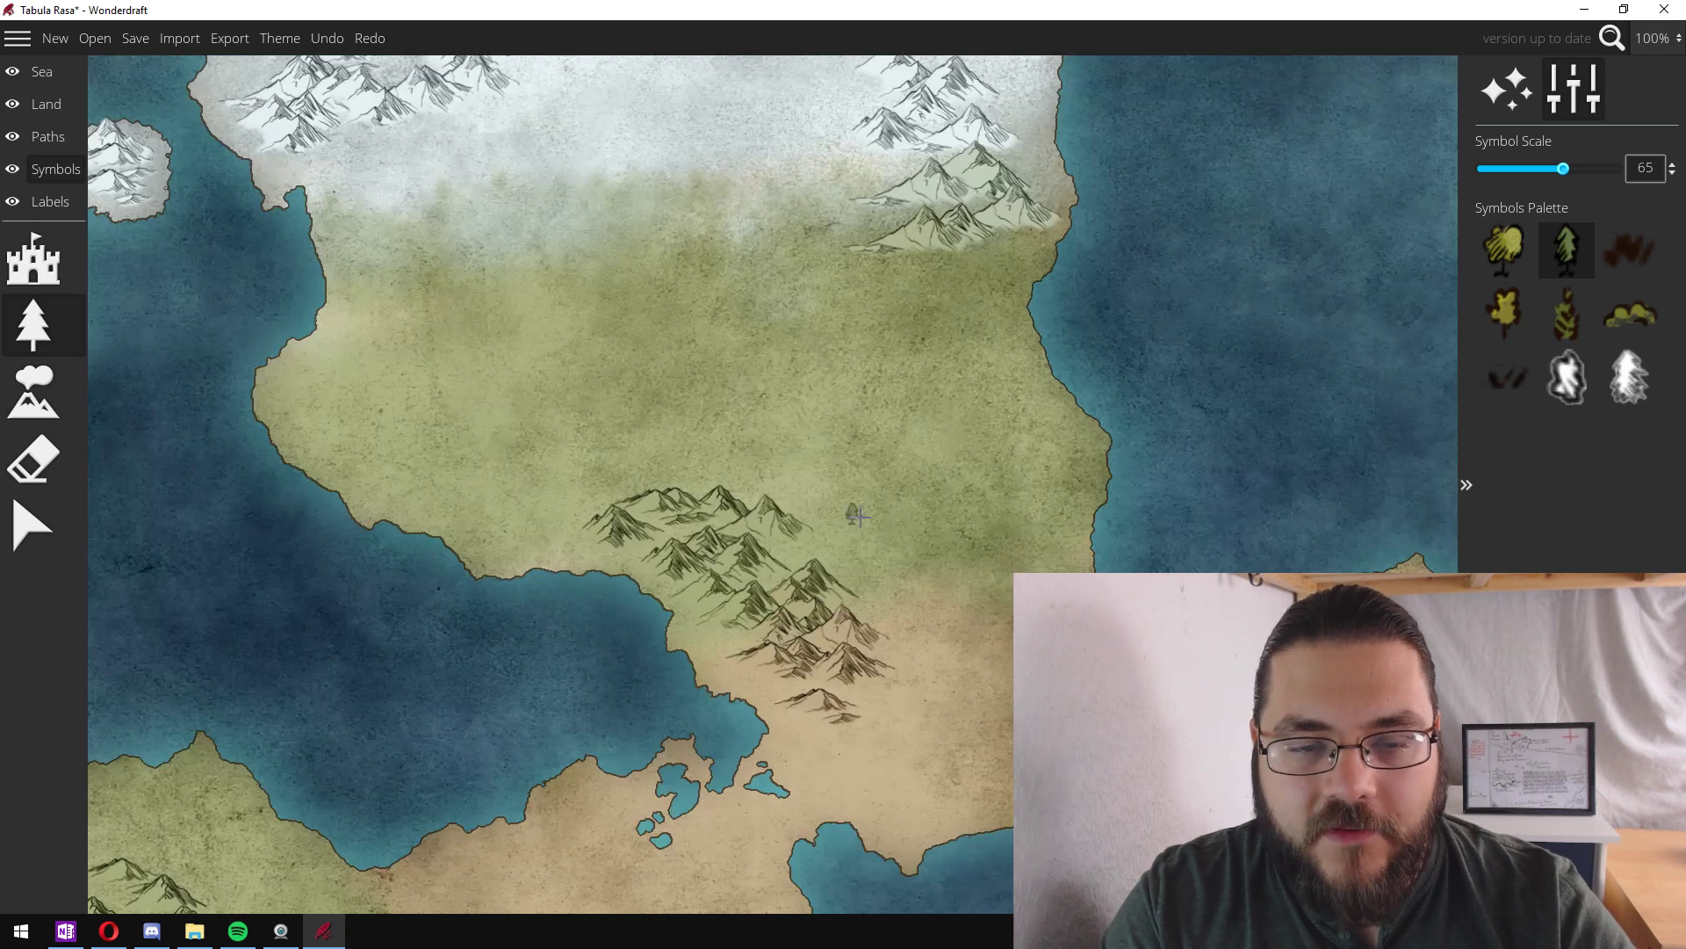
scroll(858, 517, up, 3)
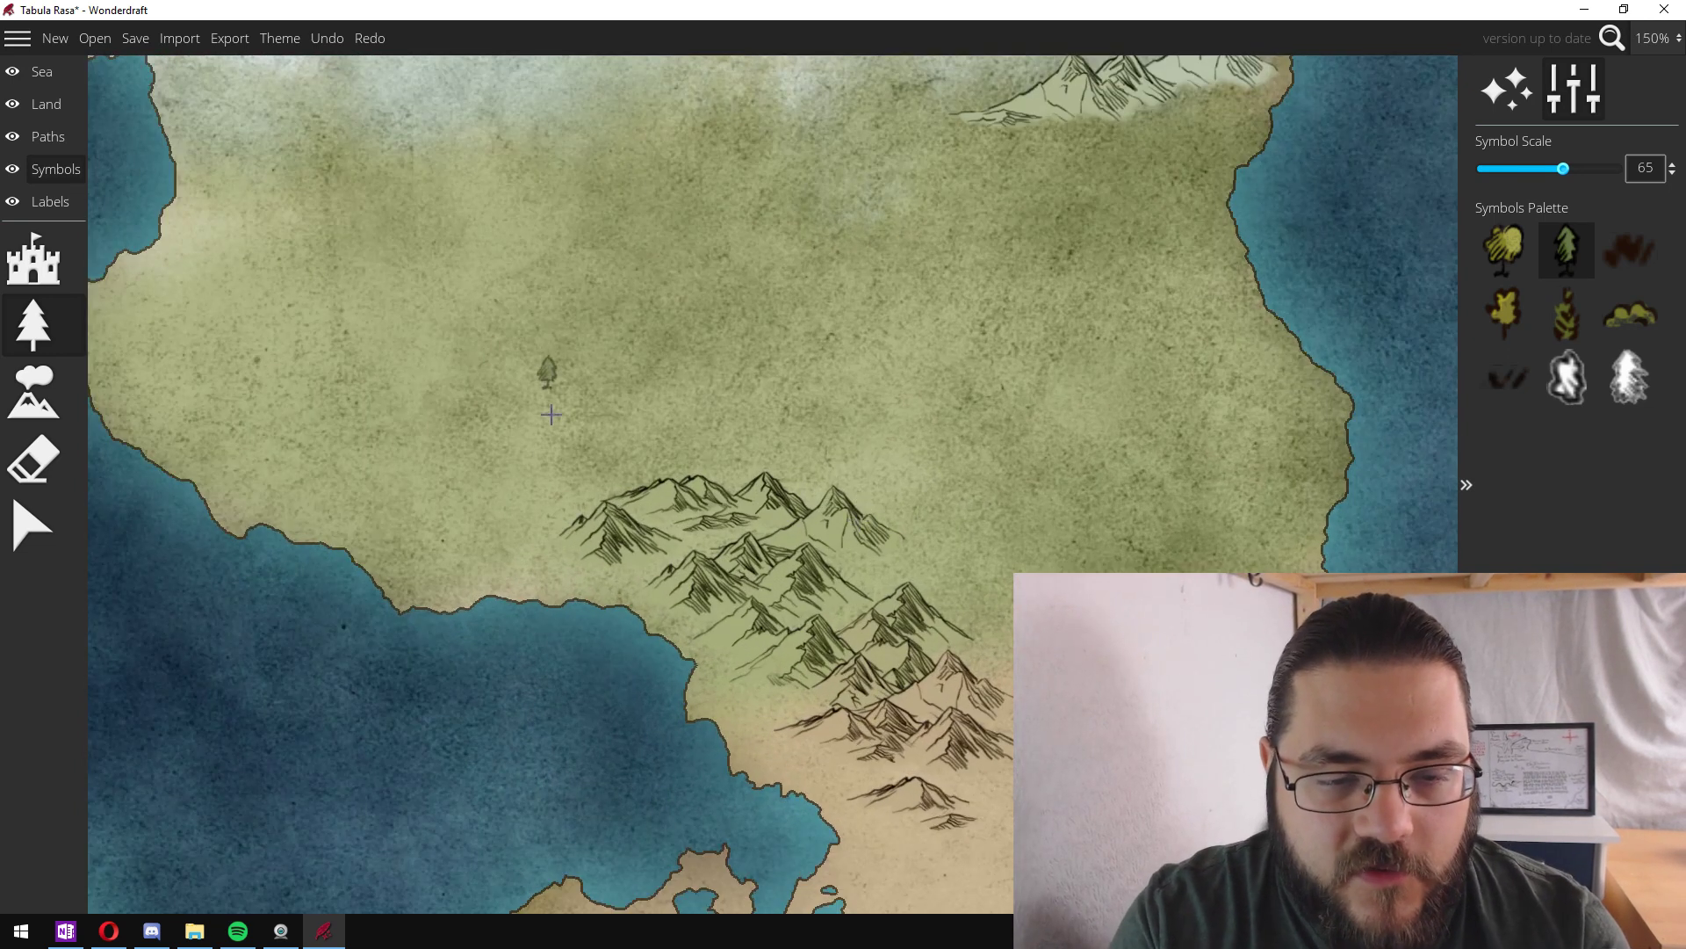
mouse_move(581, 544)
mouse_down()
mouse_move(549, 540)
mouse_move(628, 466)
mouse_move(664, 509)
mouse_up()
click(664, 578)
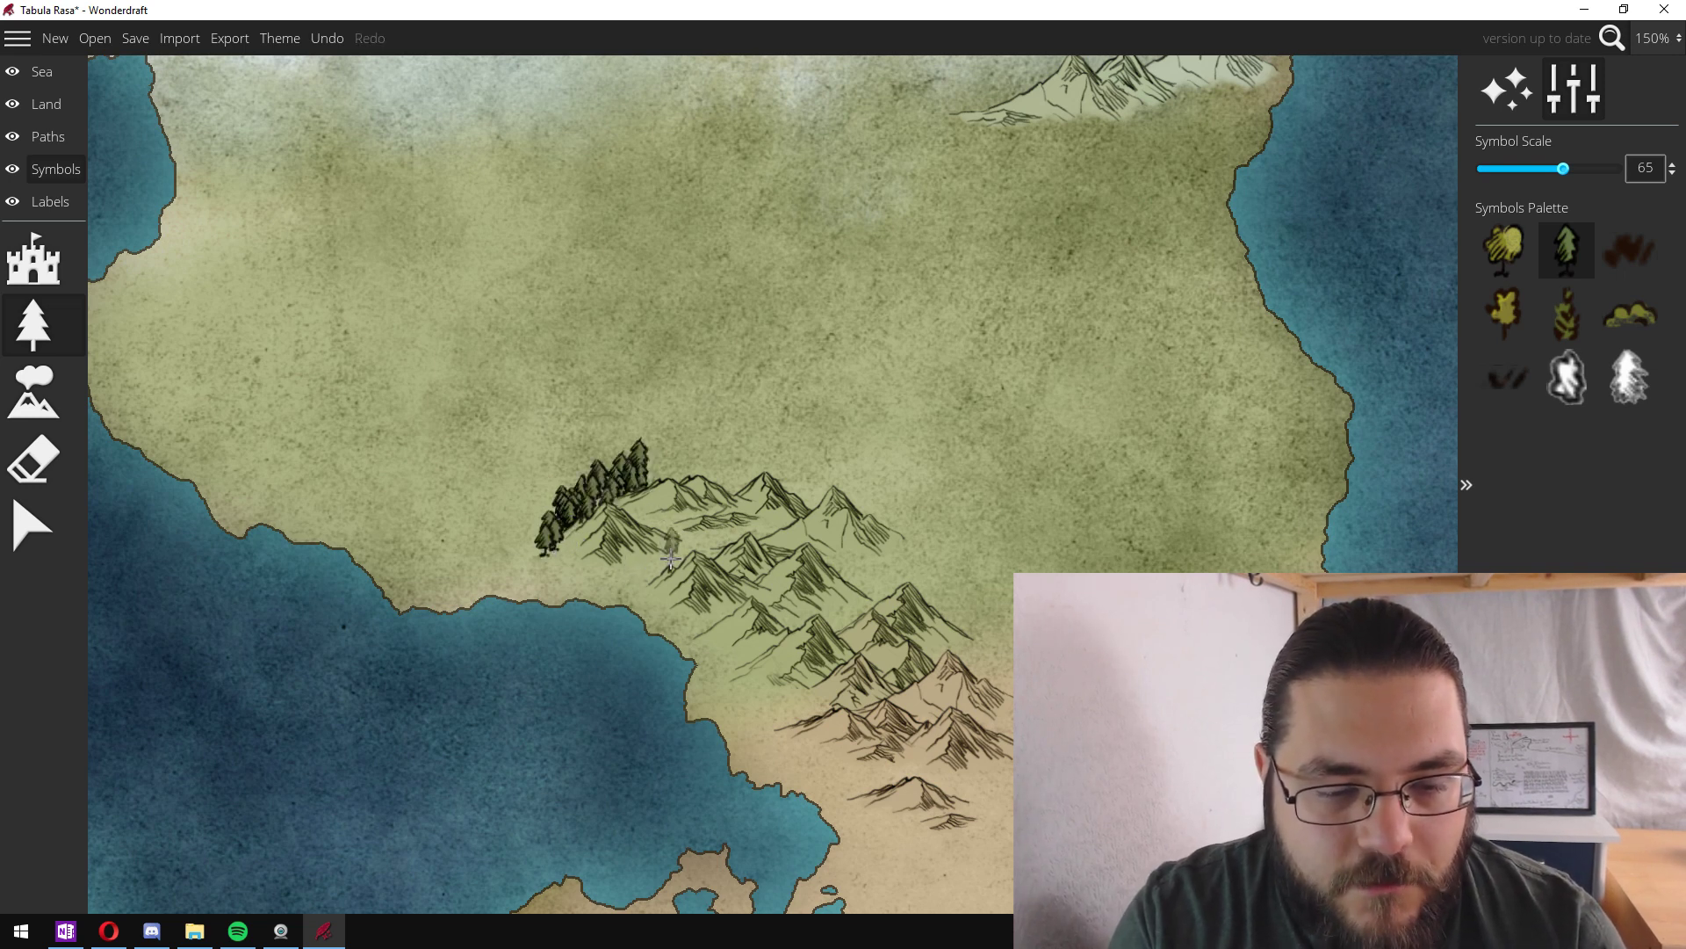
drag(604, 581, 538, 573)
drag(682, 474, 676, 477)
scroll(603, 321, down, 5)
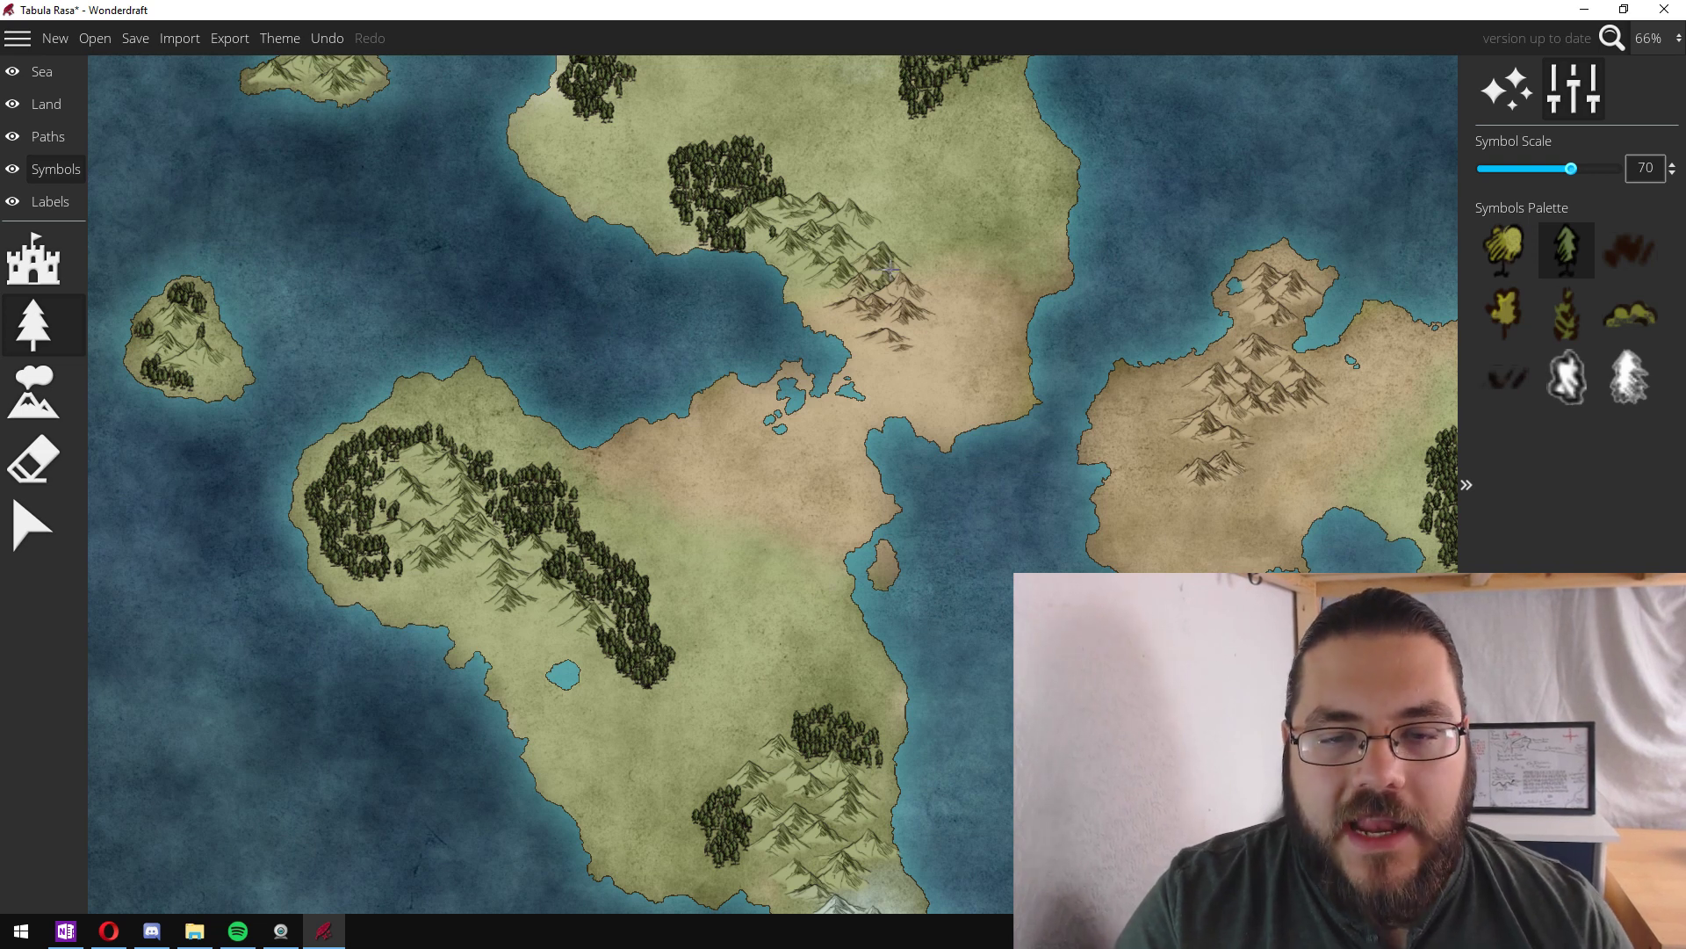
key(Up)
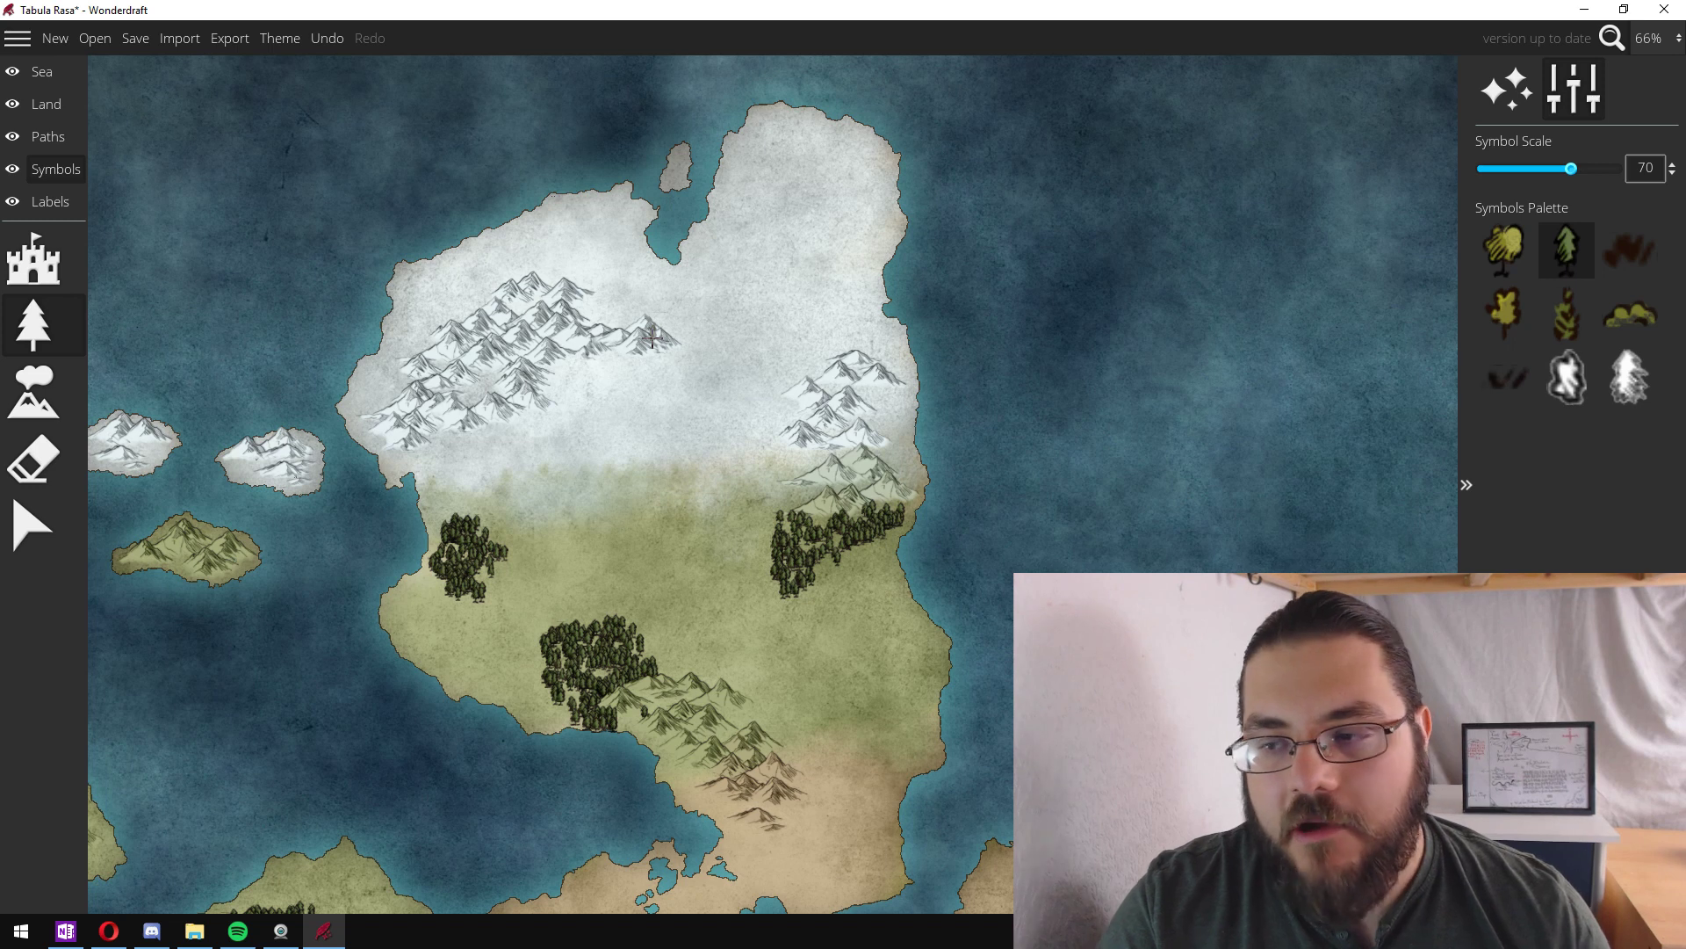
- Select the snow-covered tree symbol and set Symbol Scale to 80
click(1621, 371)
scroll(716, 378, up, 3)
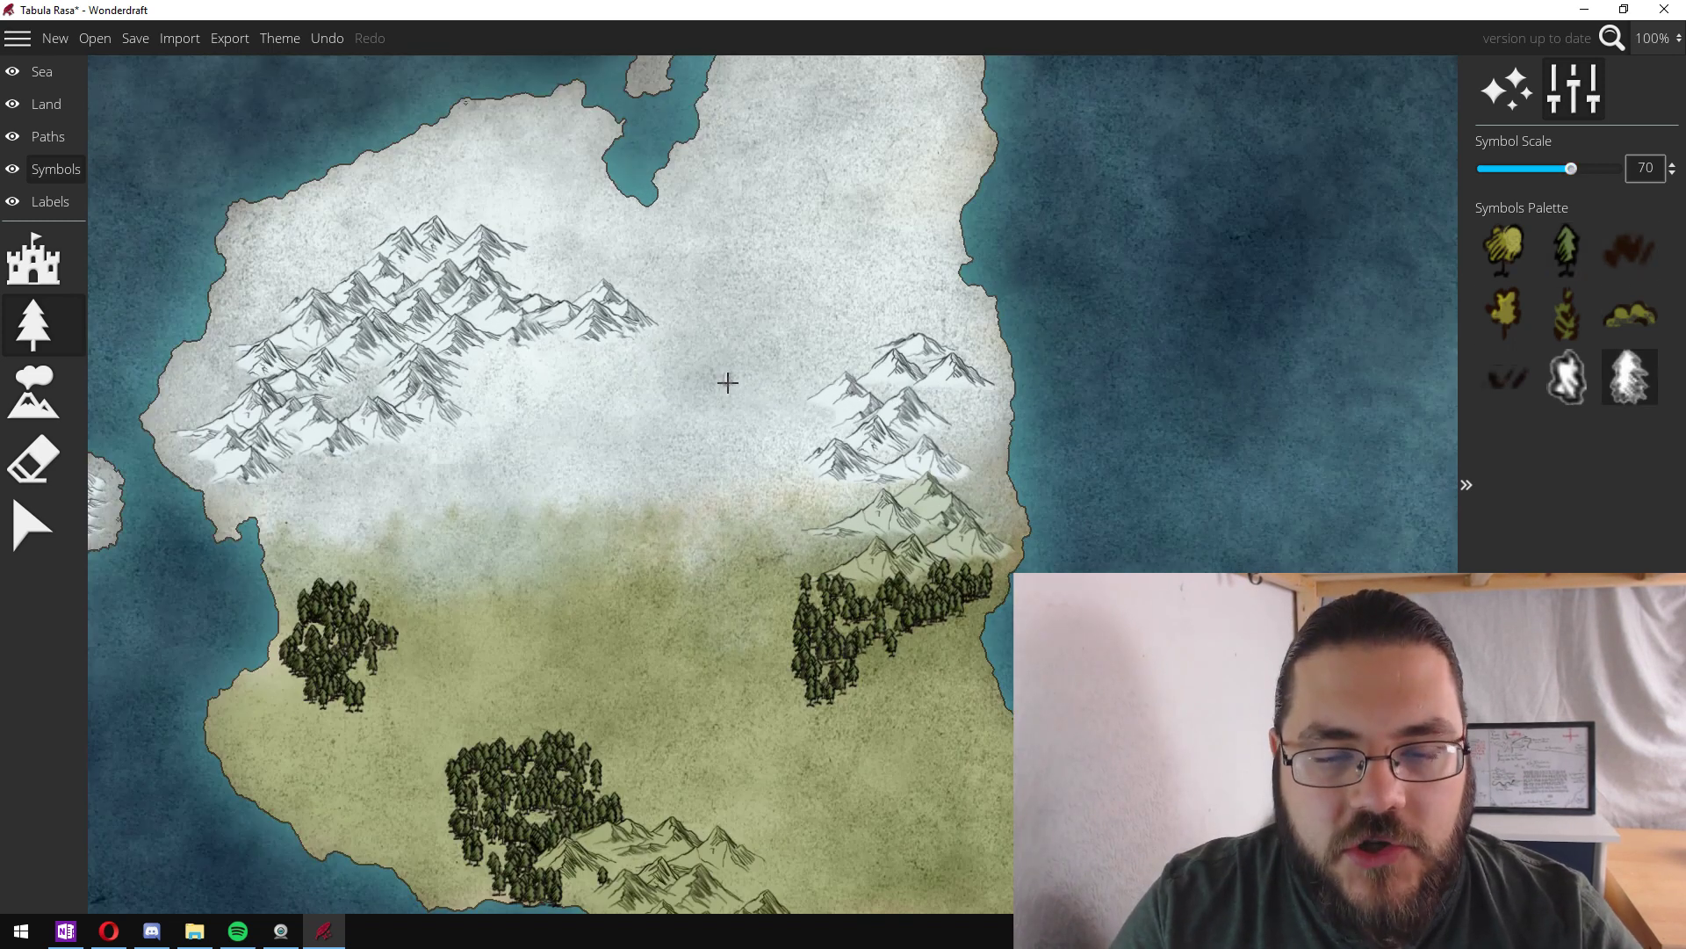
scroll(727, 382, up, 4)
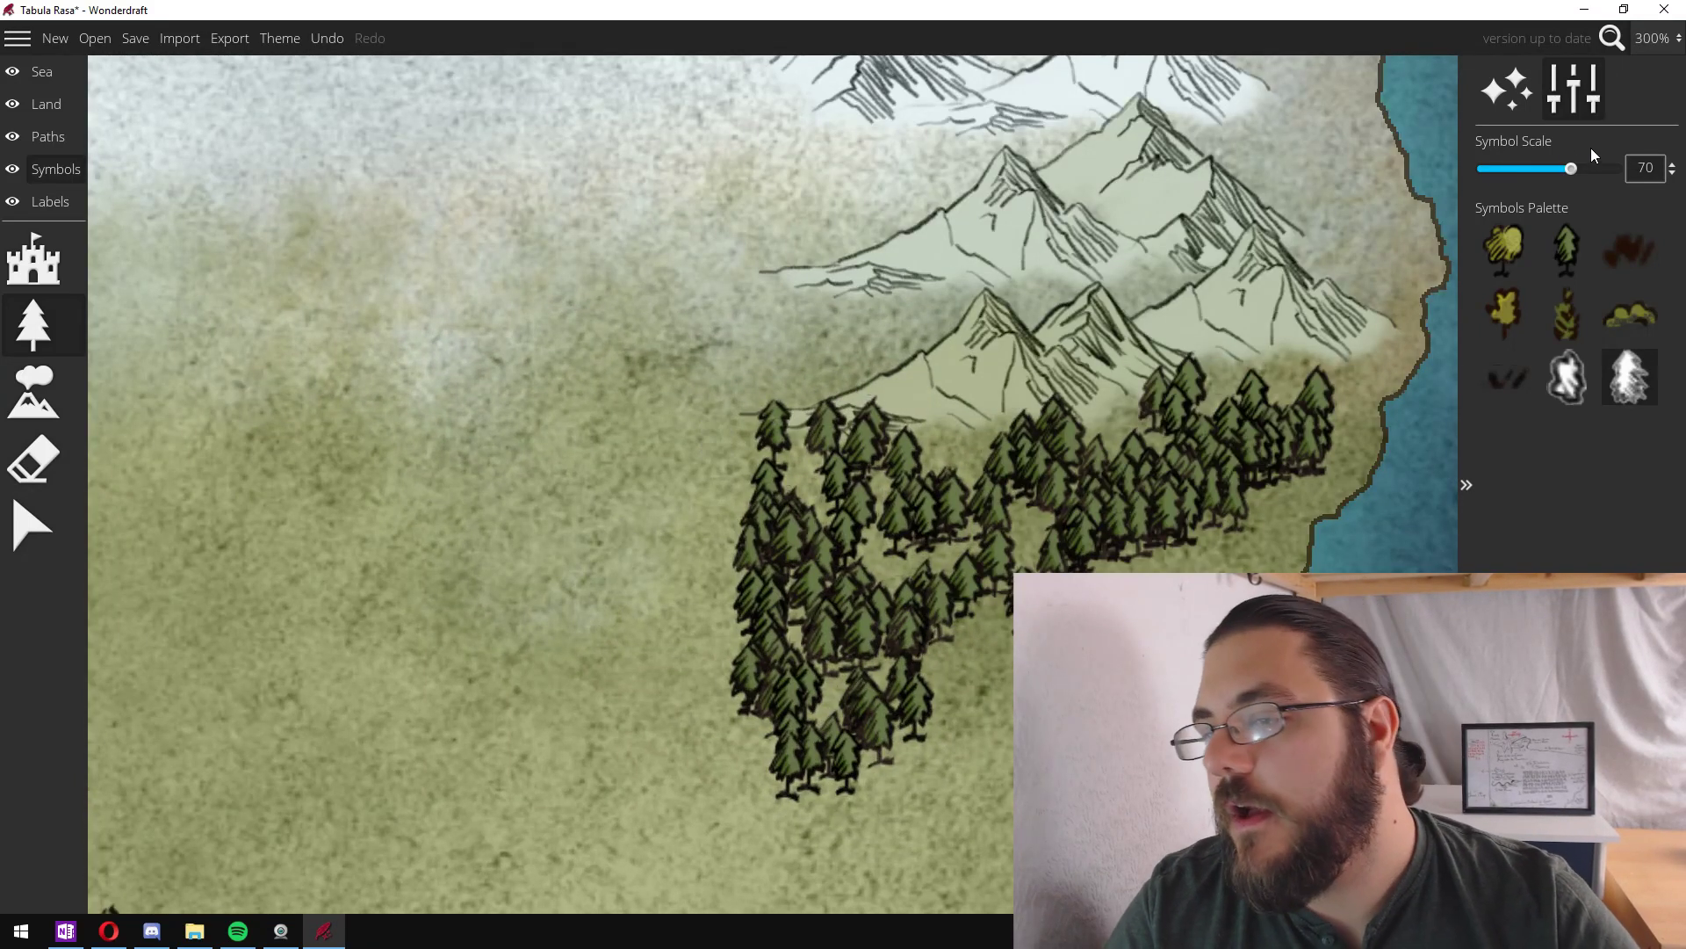
drag(1578, 166, 1586, 168)
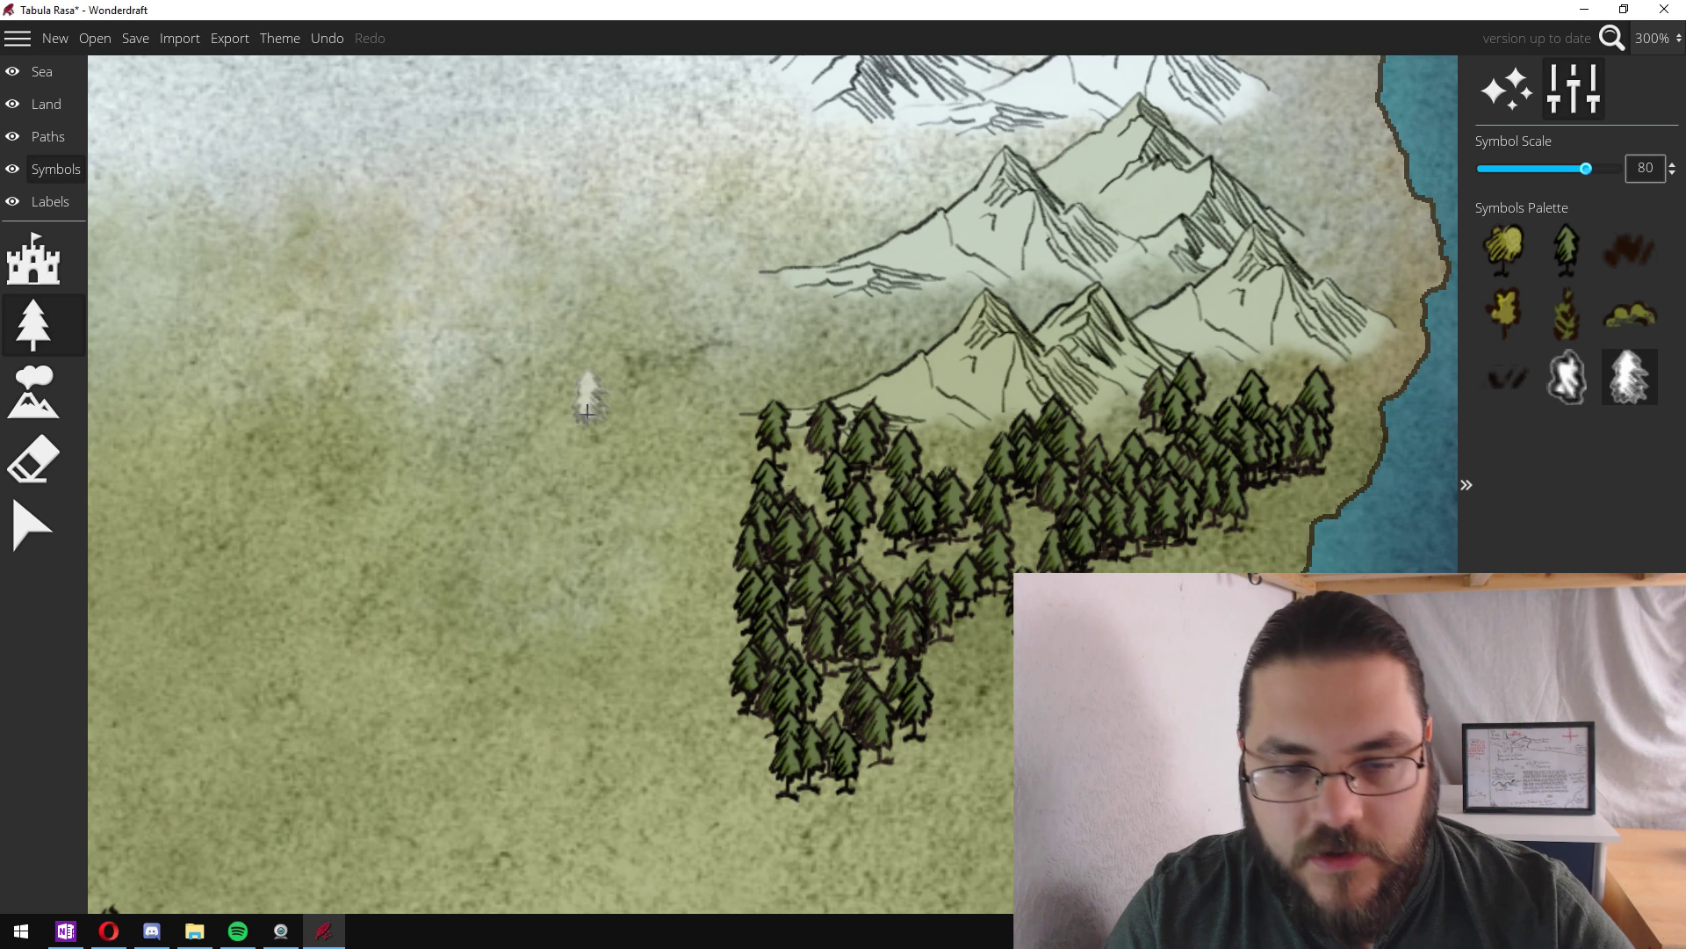
scroll(768, 446, down, 2)
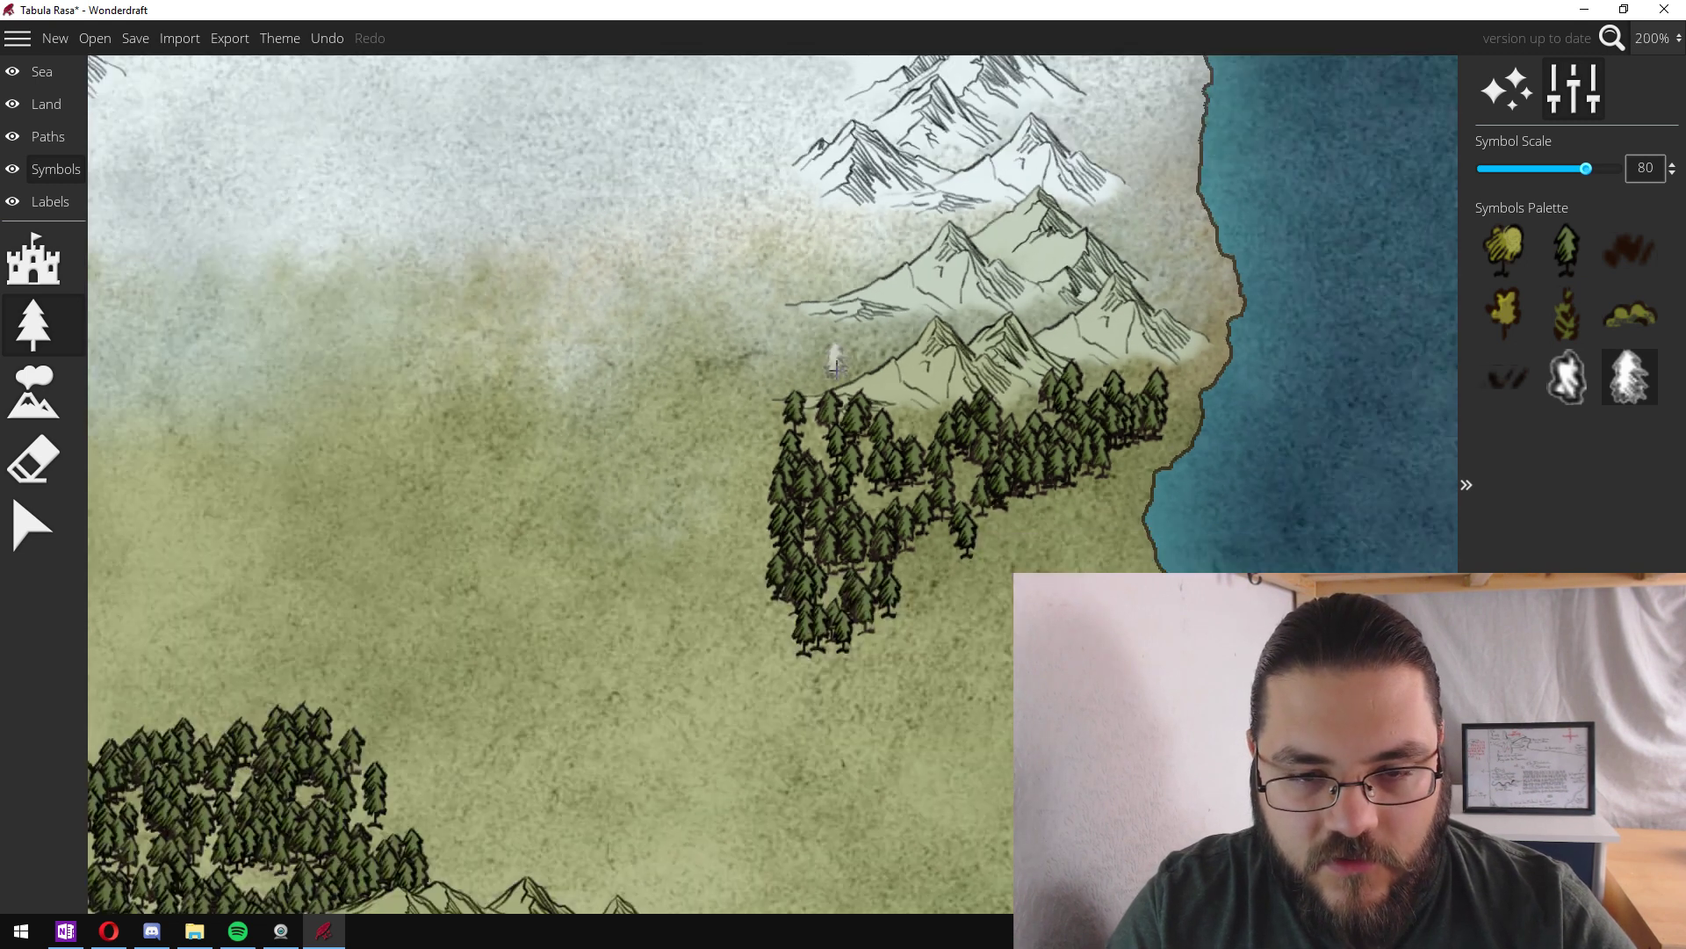
scroll(821, 612, up, 1)
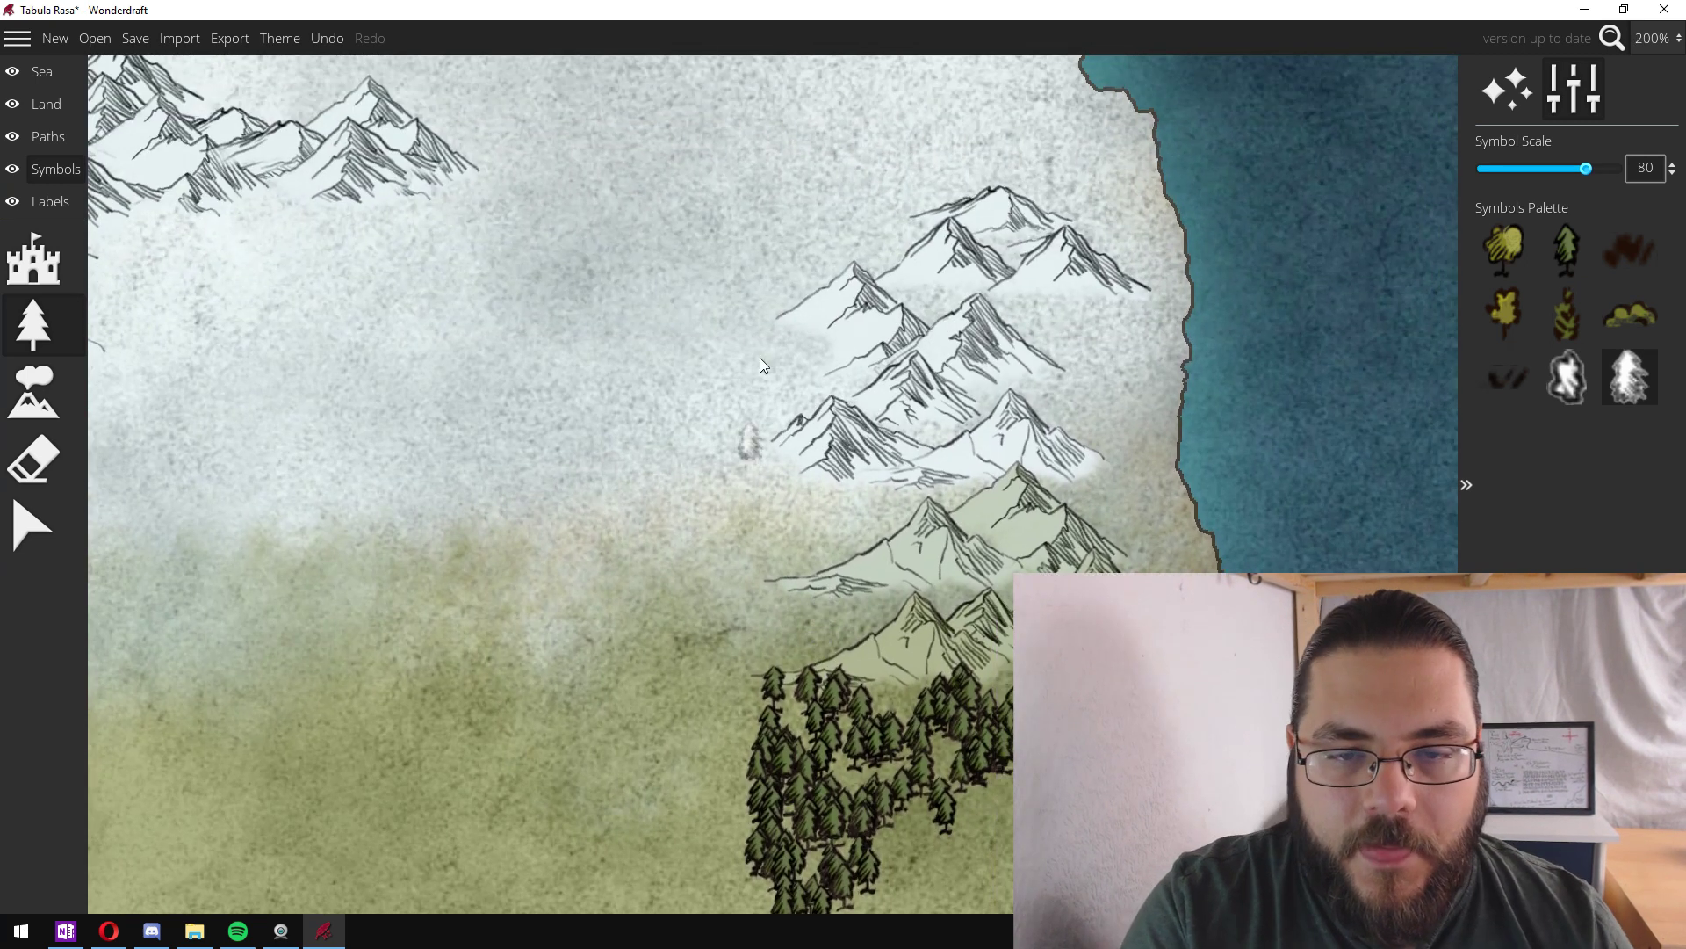
- Paint snowy tree clusters above, right and left of the eastern mountains
mouse_move(869, 215)
mouse_down()
mouse_move(892, 215)
mouse_move(801, 244)
mouse_move(762, 281)
mouse_move(865, 273)
mouse_up()
mouse_move(1038, 303)
mouse_down()
mouse_move(1102, 352)
mouse_move(1146, 334)
mouse_move(1109, 400)
mouse_move(1047, 399)
mouse_up()
mouse_move(812, 351)
mouse_down()
mouse_move(758, 393)
mouse_move(729, 330)
mouse_up()
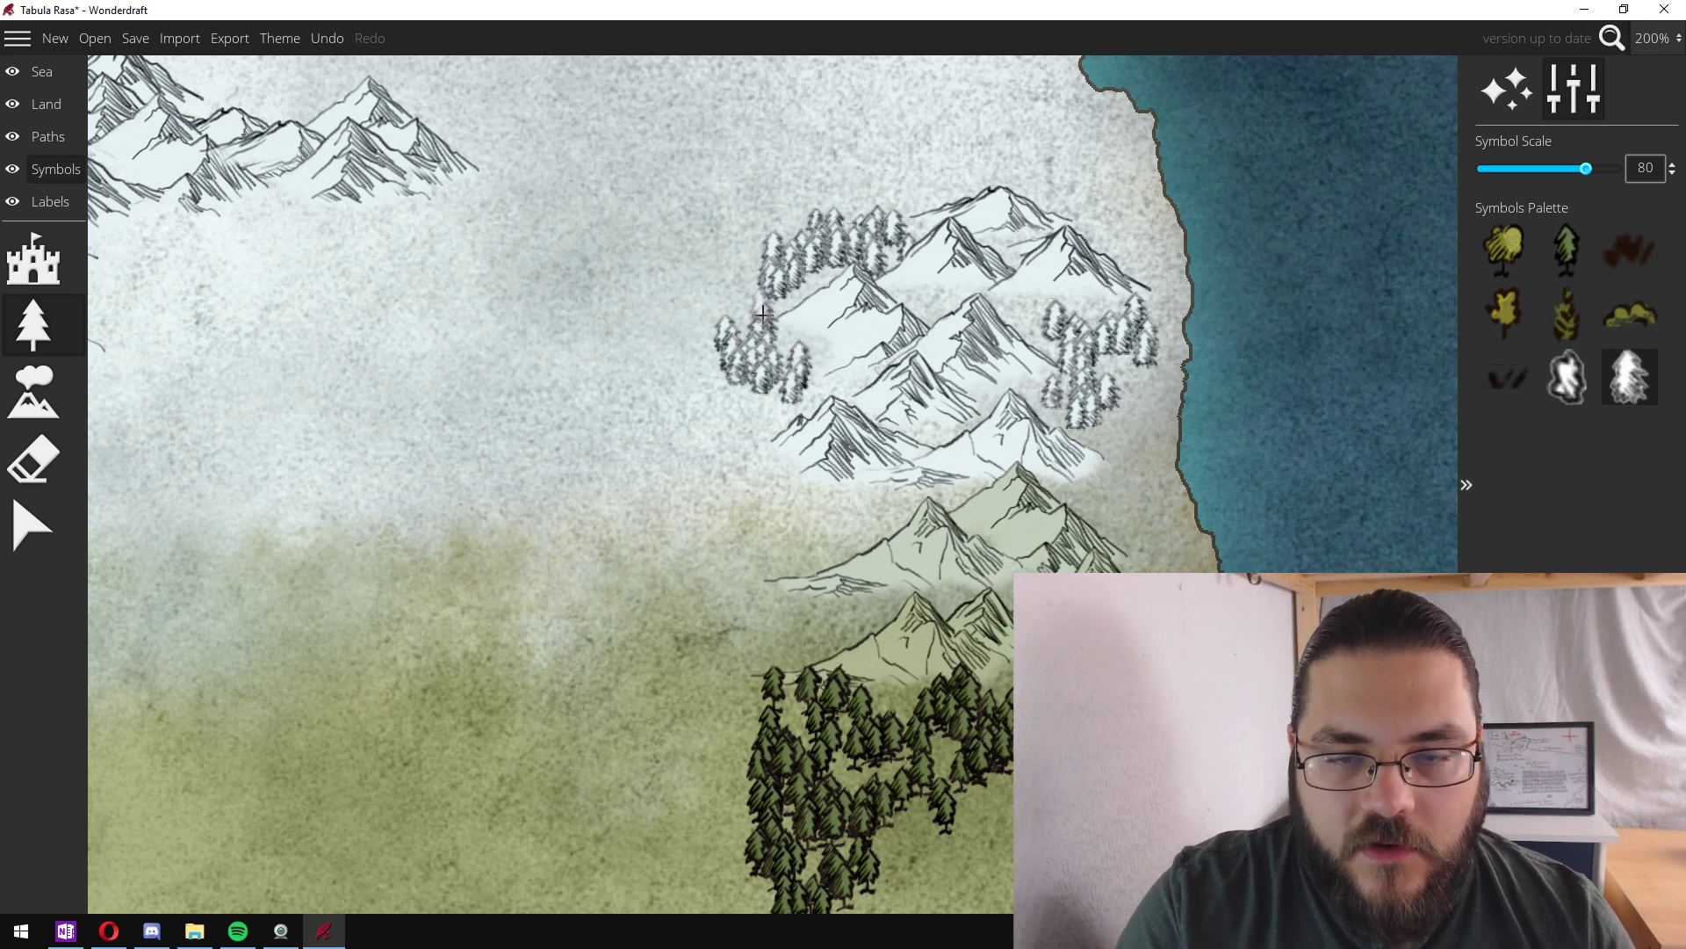
drag(413, 327, 1141, 459)
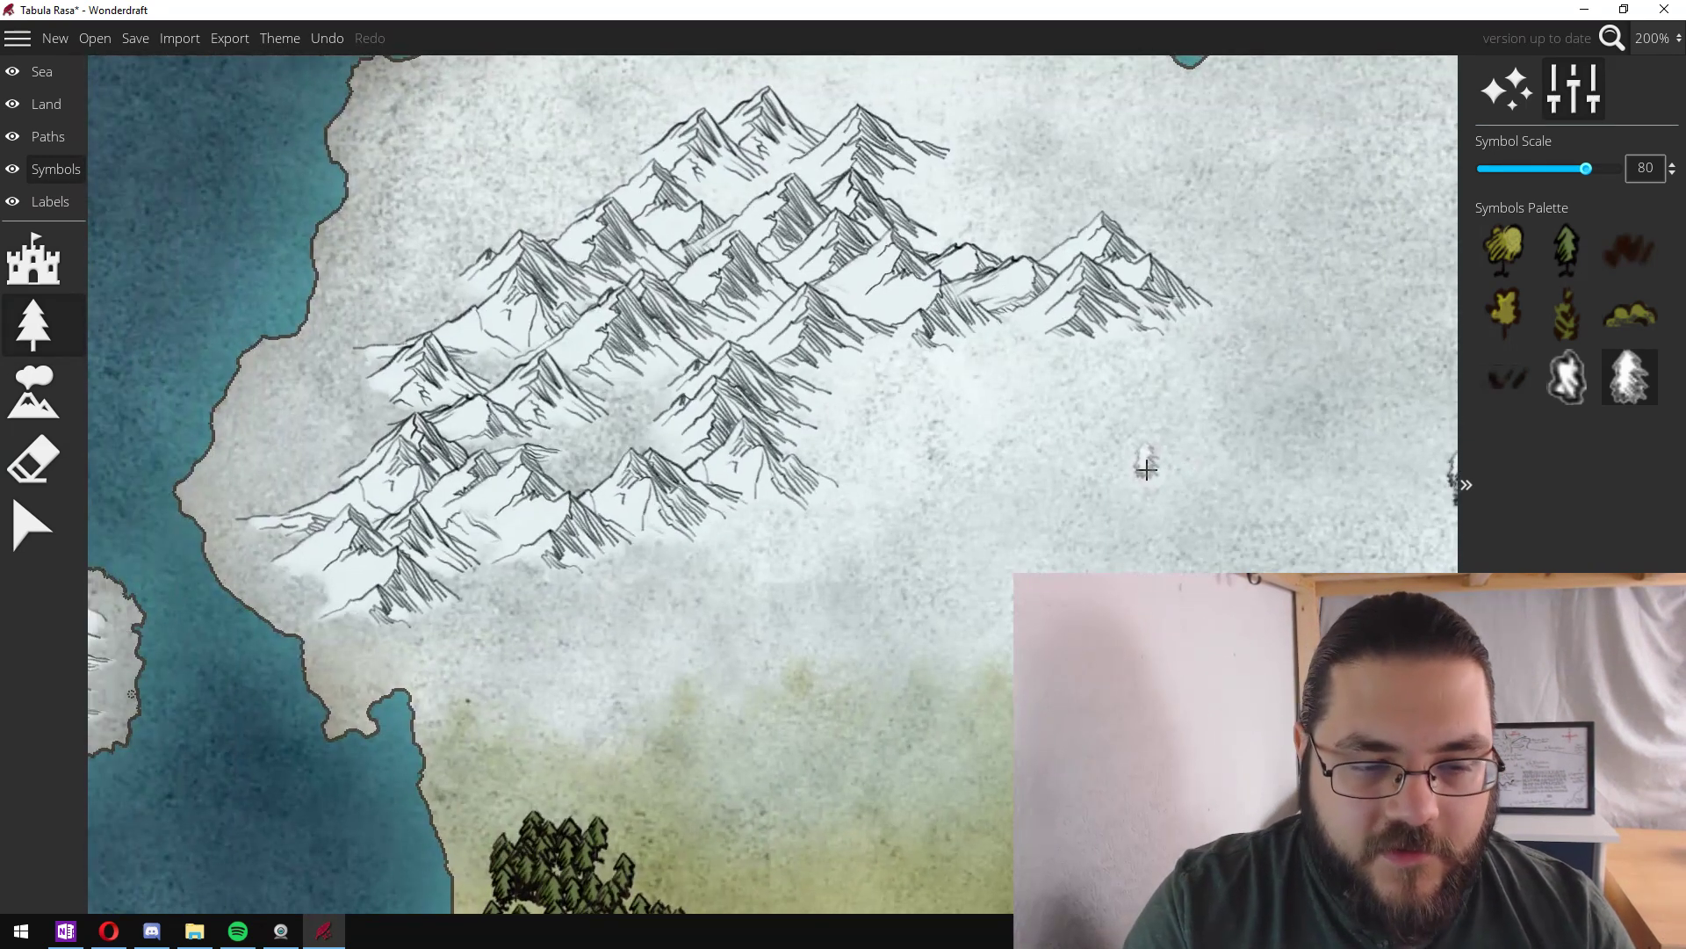
- Select the River tool on the Land layer with the eastern coast in view
scroll(854, 252, down, 4)
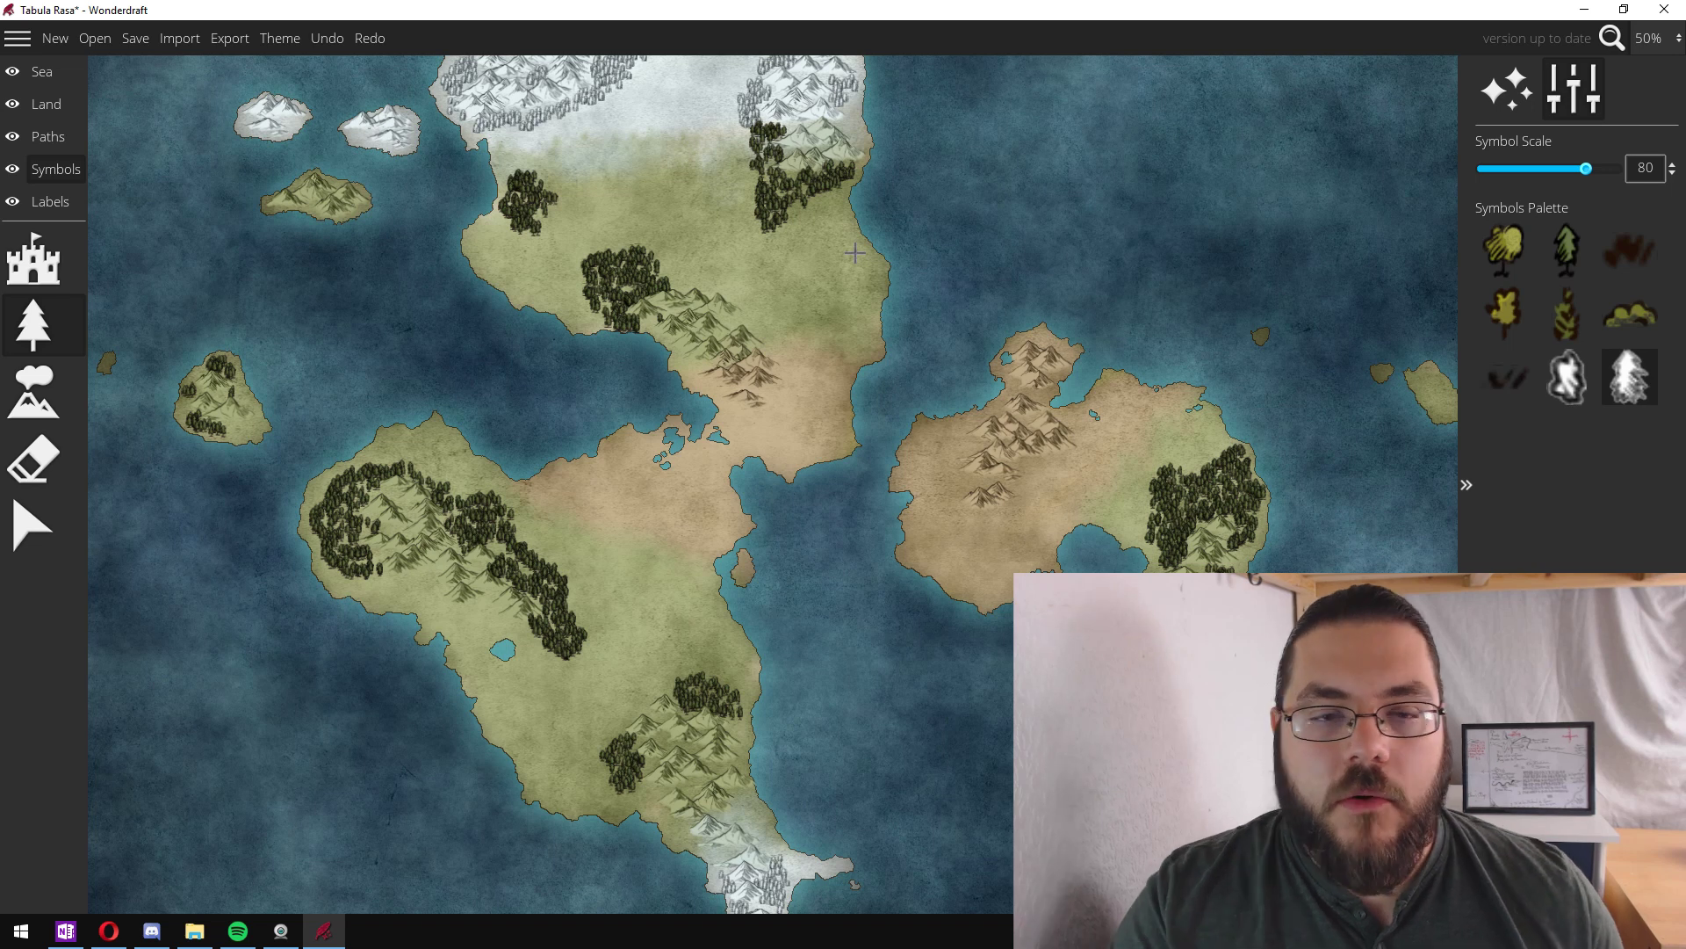
drag(878, 299, 868, 483)
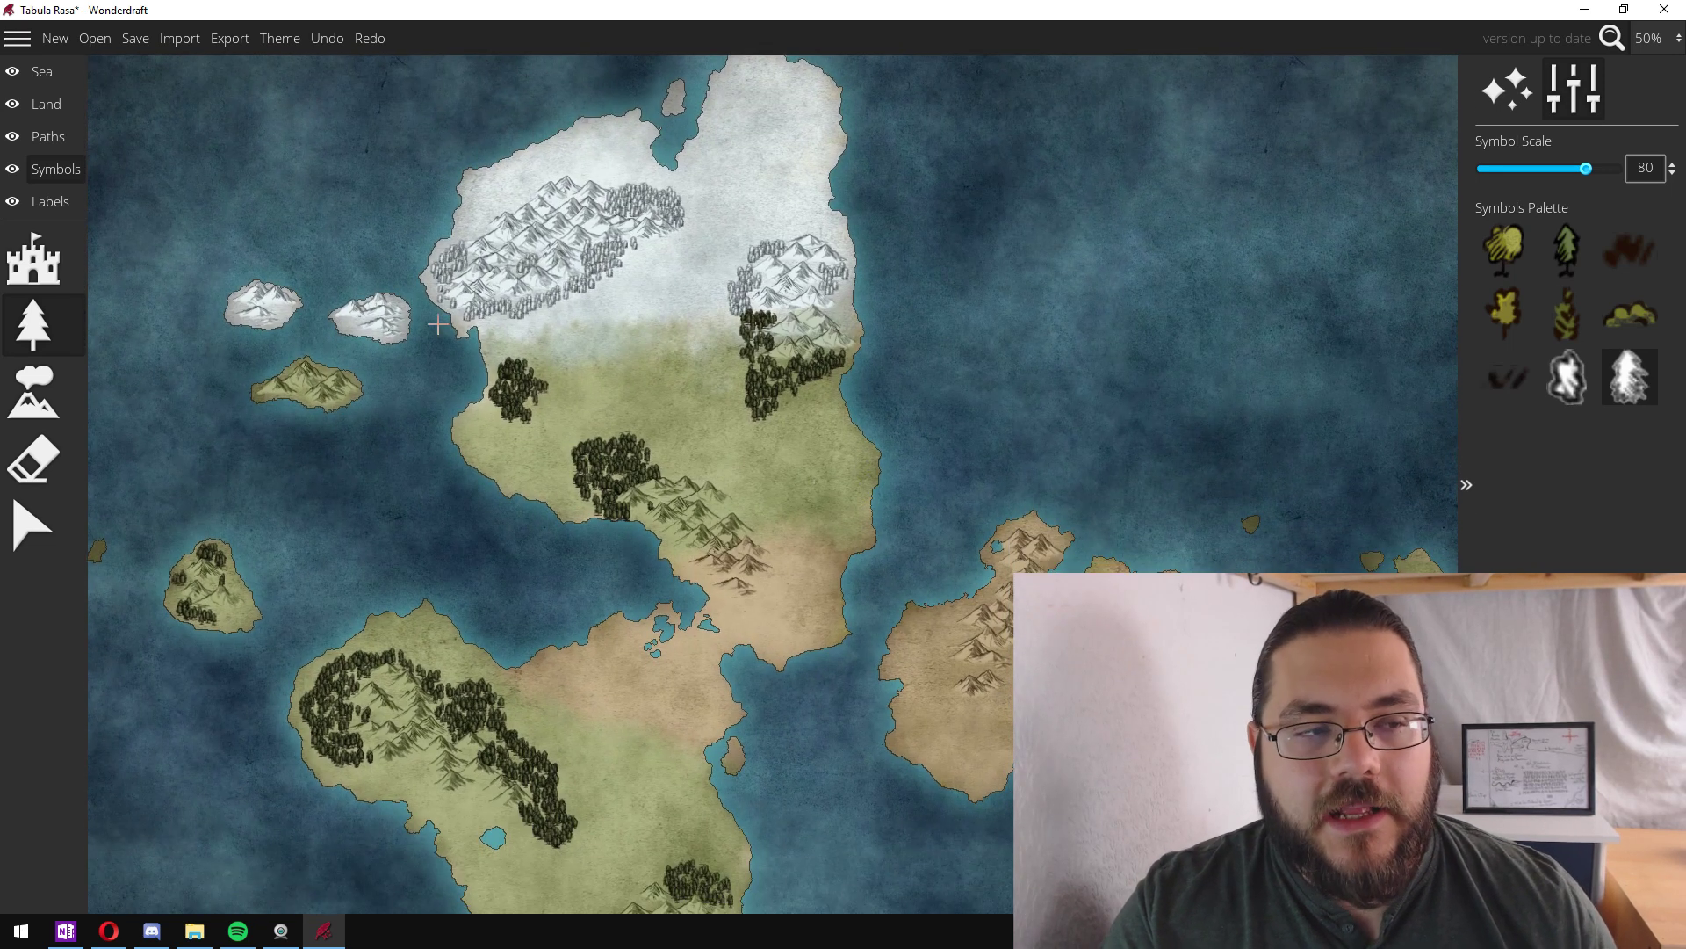
click(46, 111)
click(35, 658)
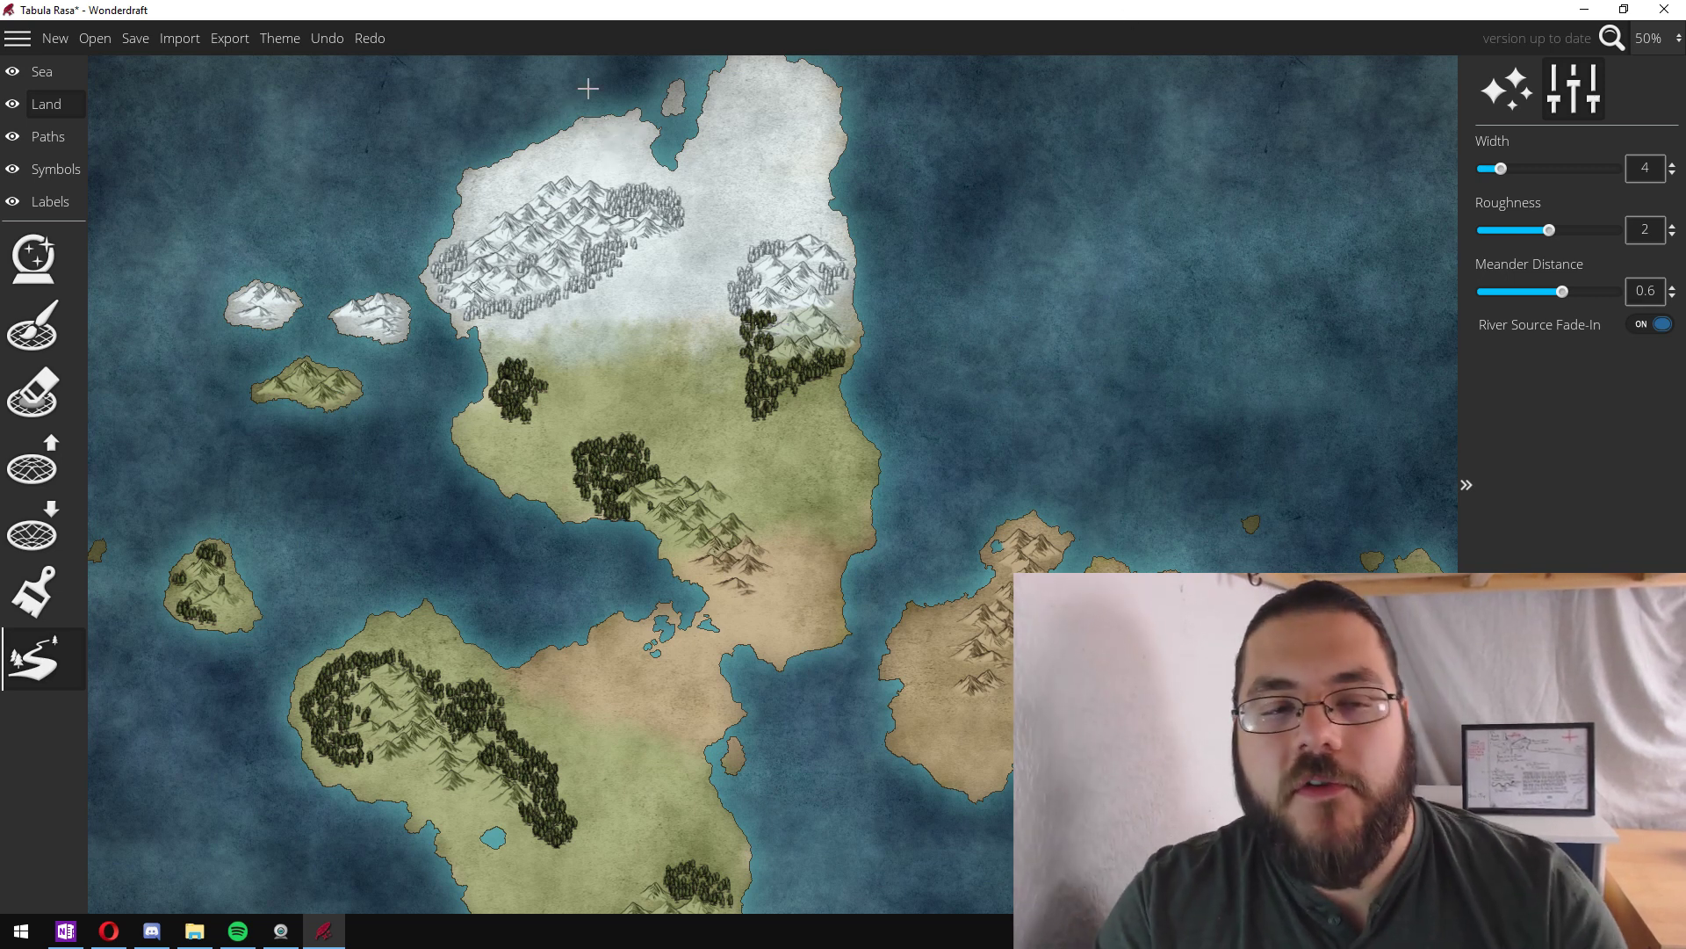
scroll(700, 214, up, 3)
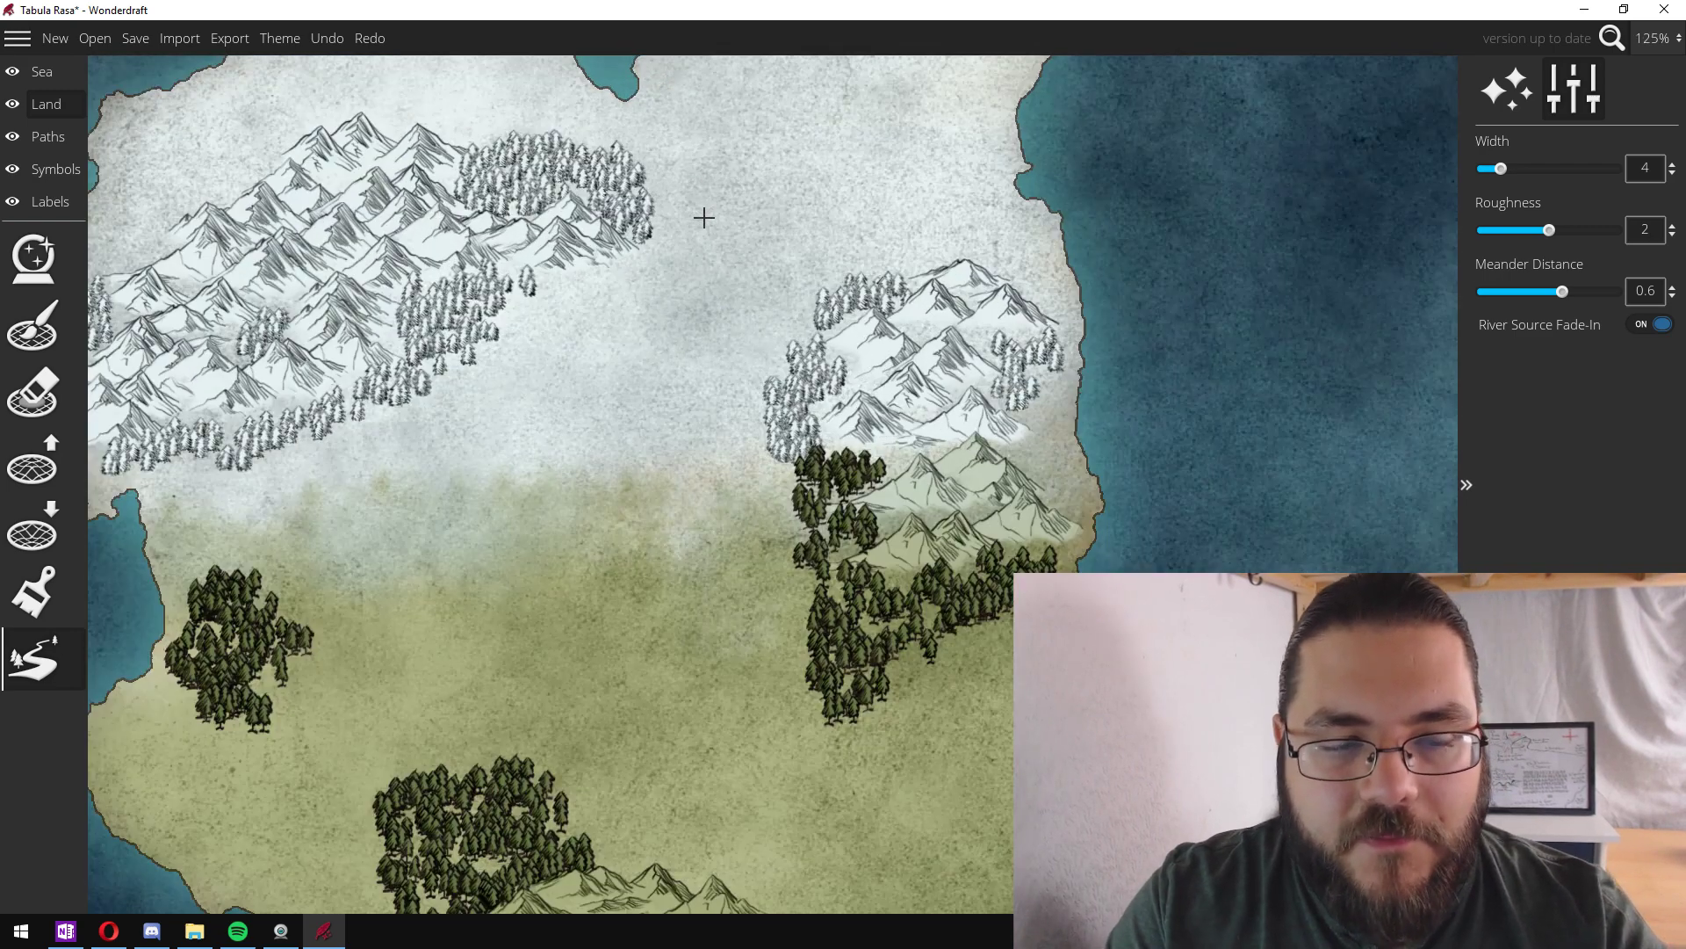
mouse_move(823, 570)
mouse_down()
mouse_move(848, 256)
mouse_move(1167, 406)
mouse_move(1254, 506)
mouse_up()
scroll(848, 256, up, 2)
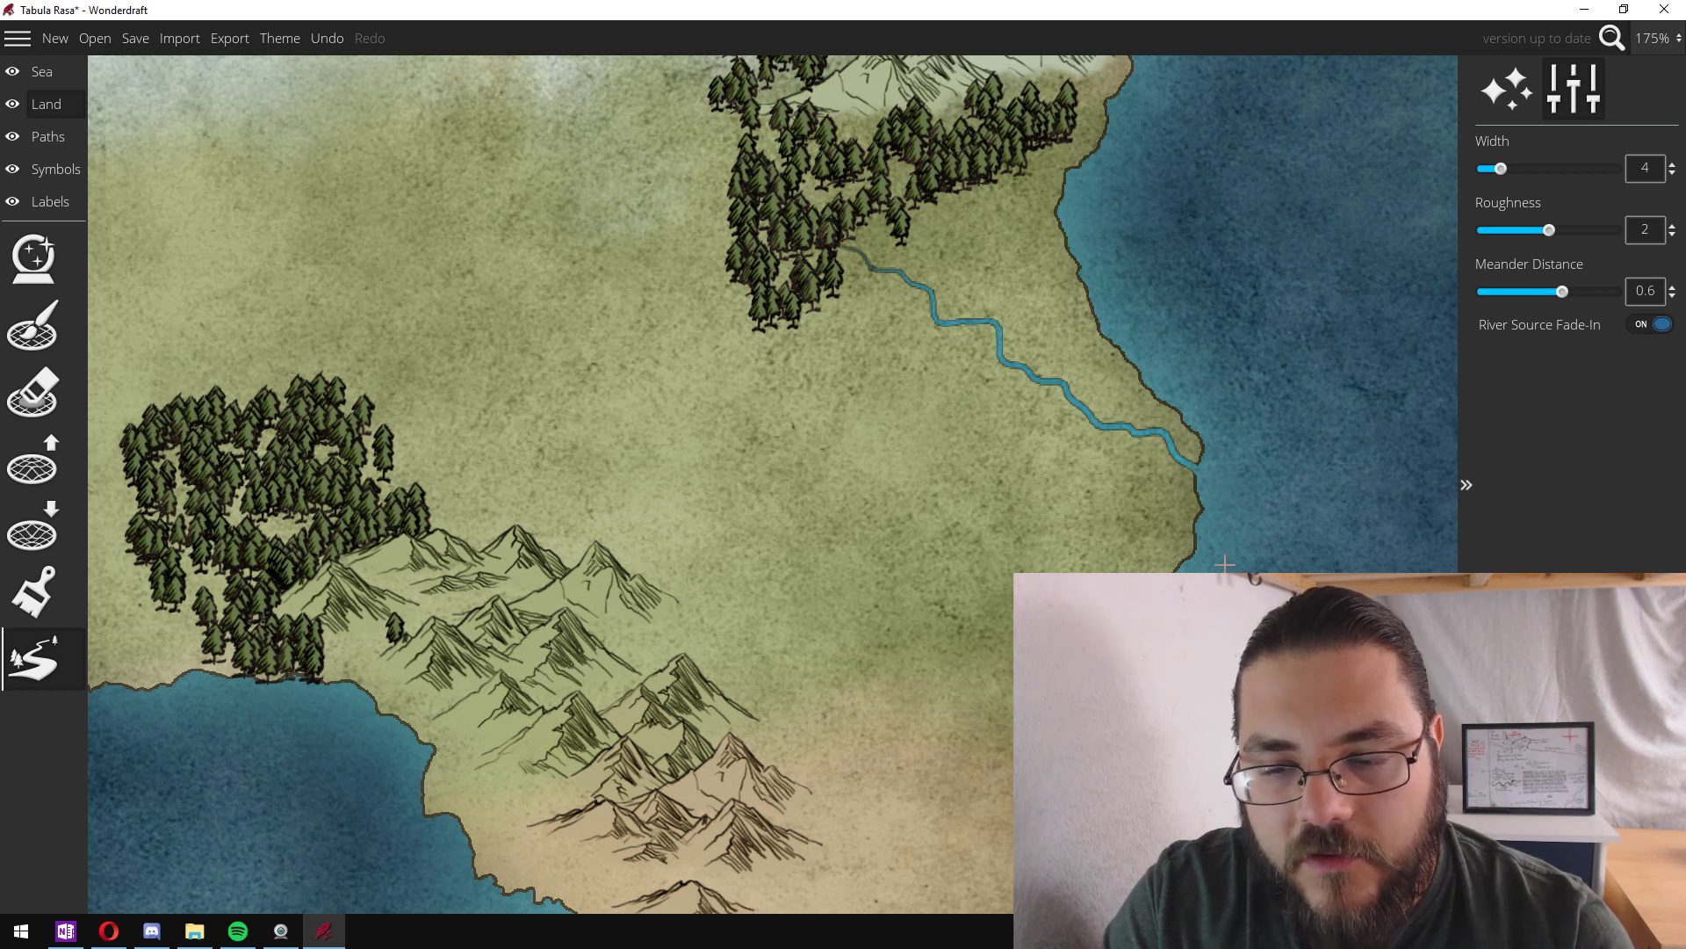
- Draw a river from the eastern coast up to the forest, with two extra mouth branches
mouse_move(1199, 544)
mouse_down()
mouse_move(1182, 489)
mouse_move(1104, 428)
mouse_up()
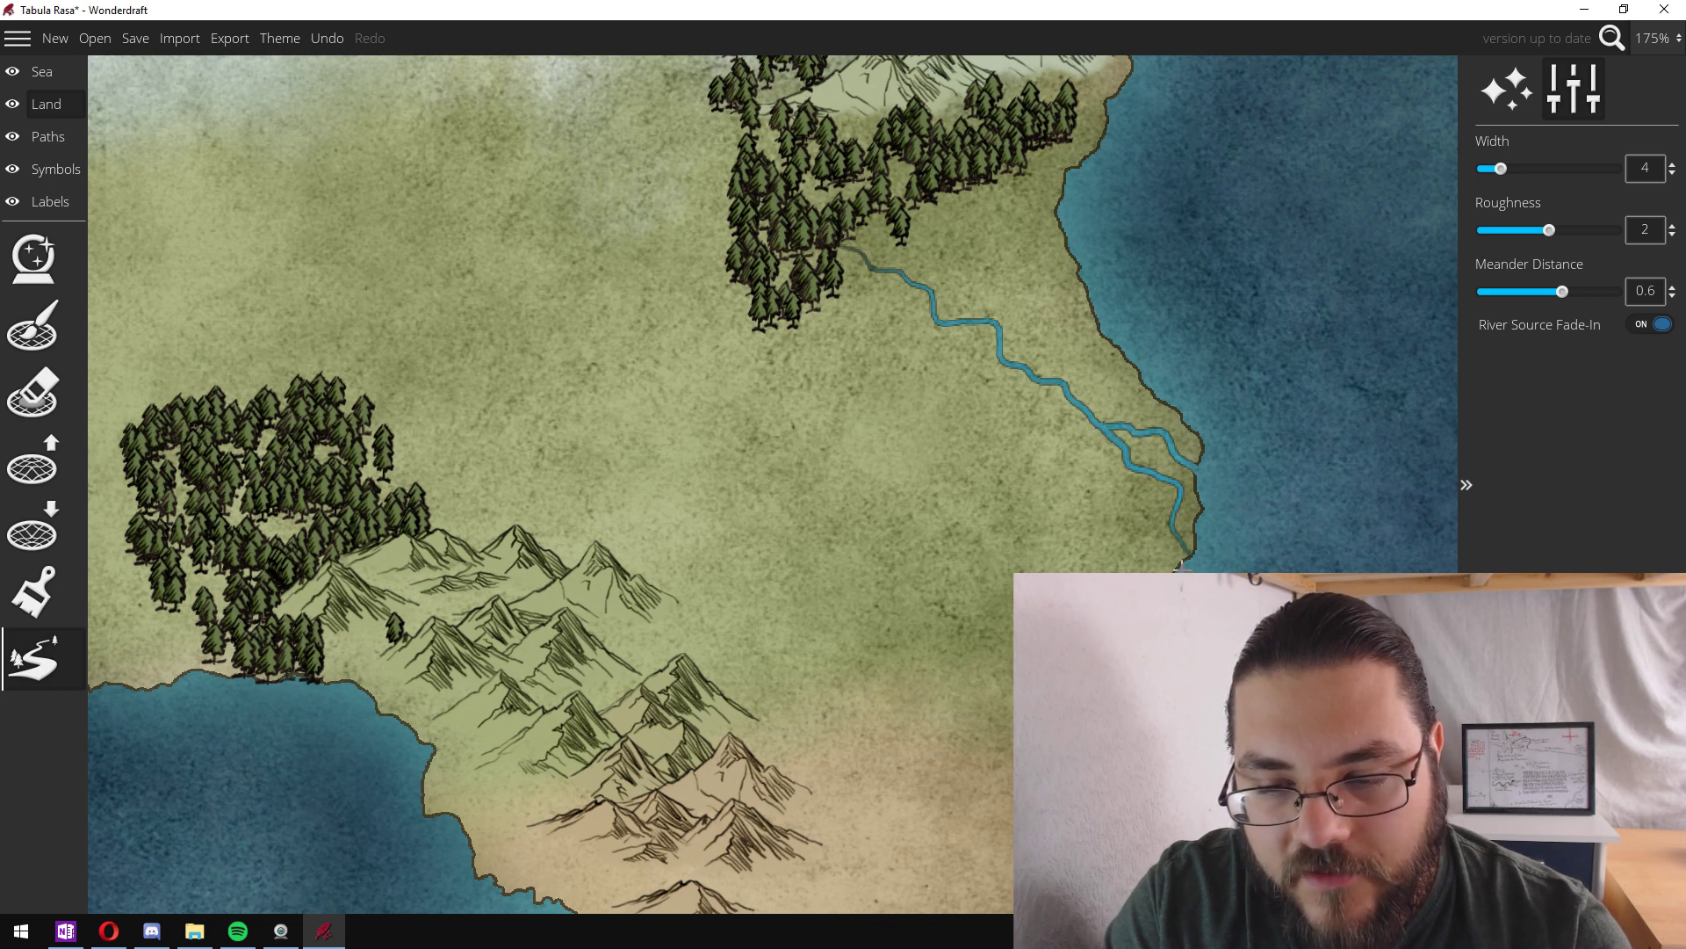
drag(1210, 530, 1177, 507)
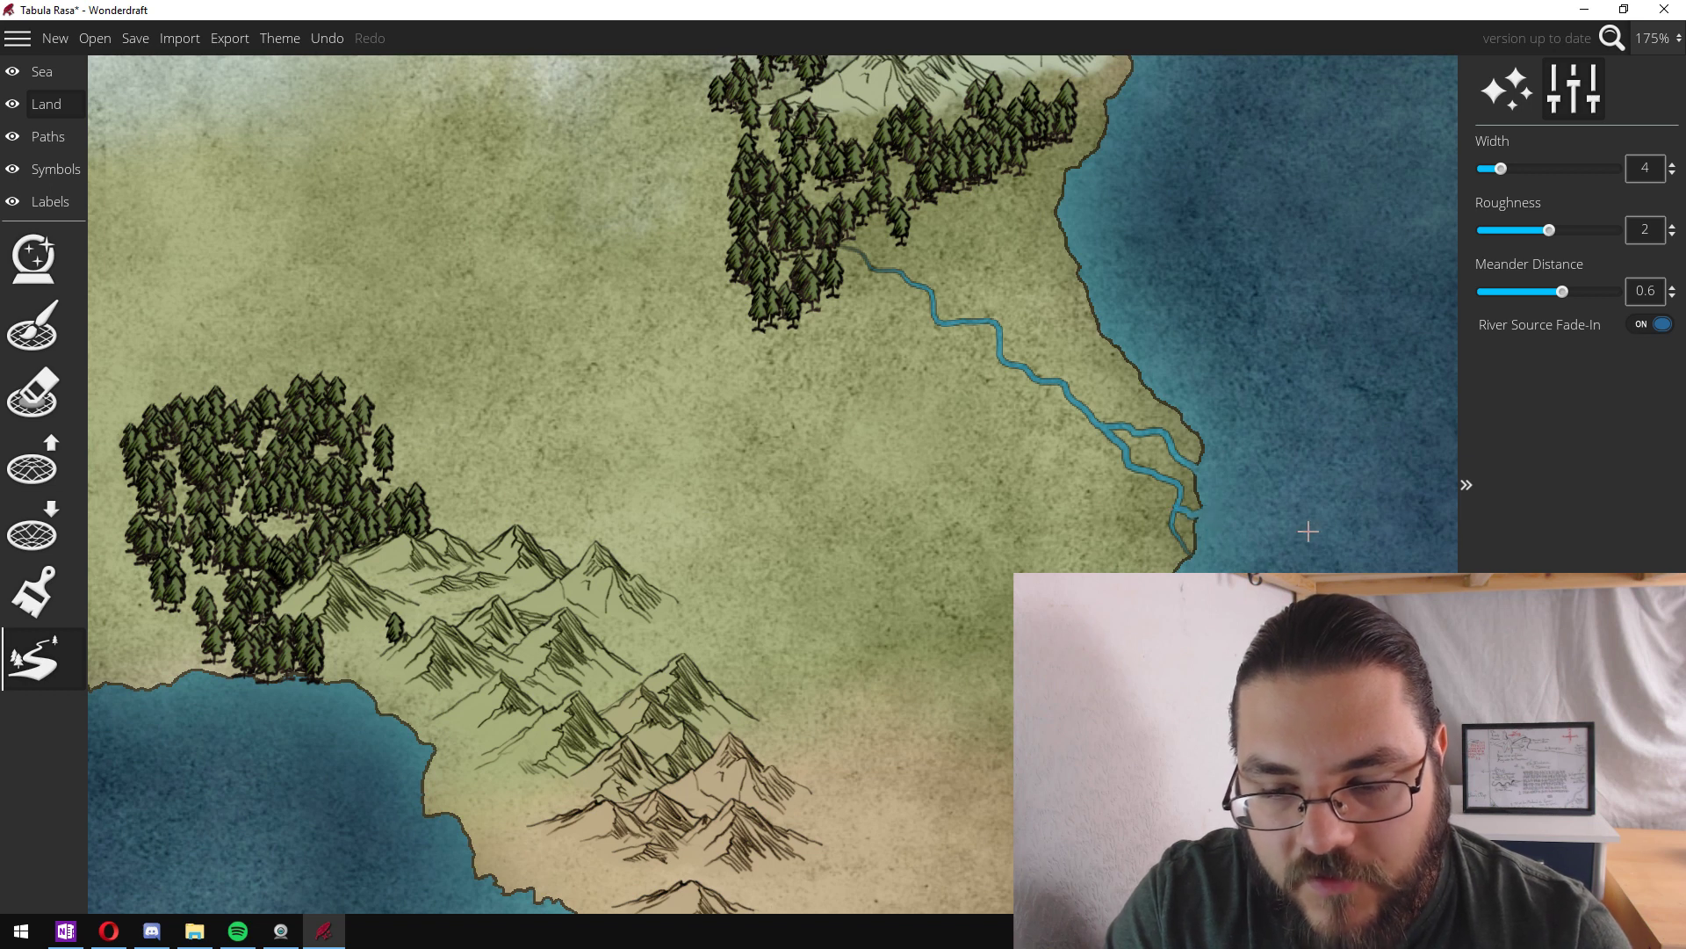
scroll(1308, 531, up, 3)
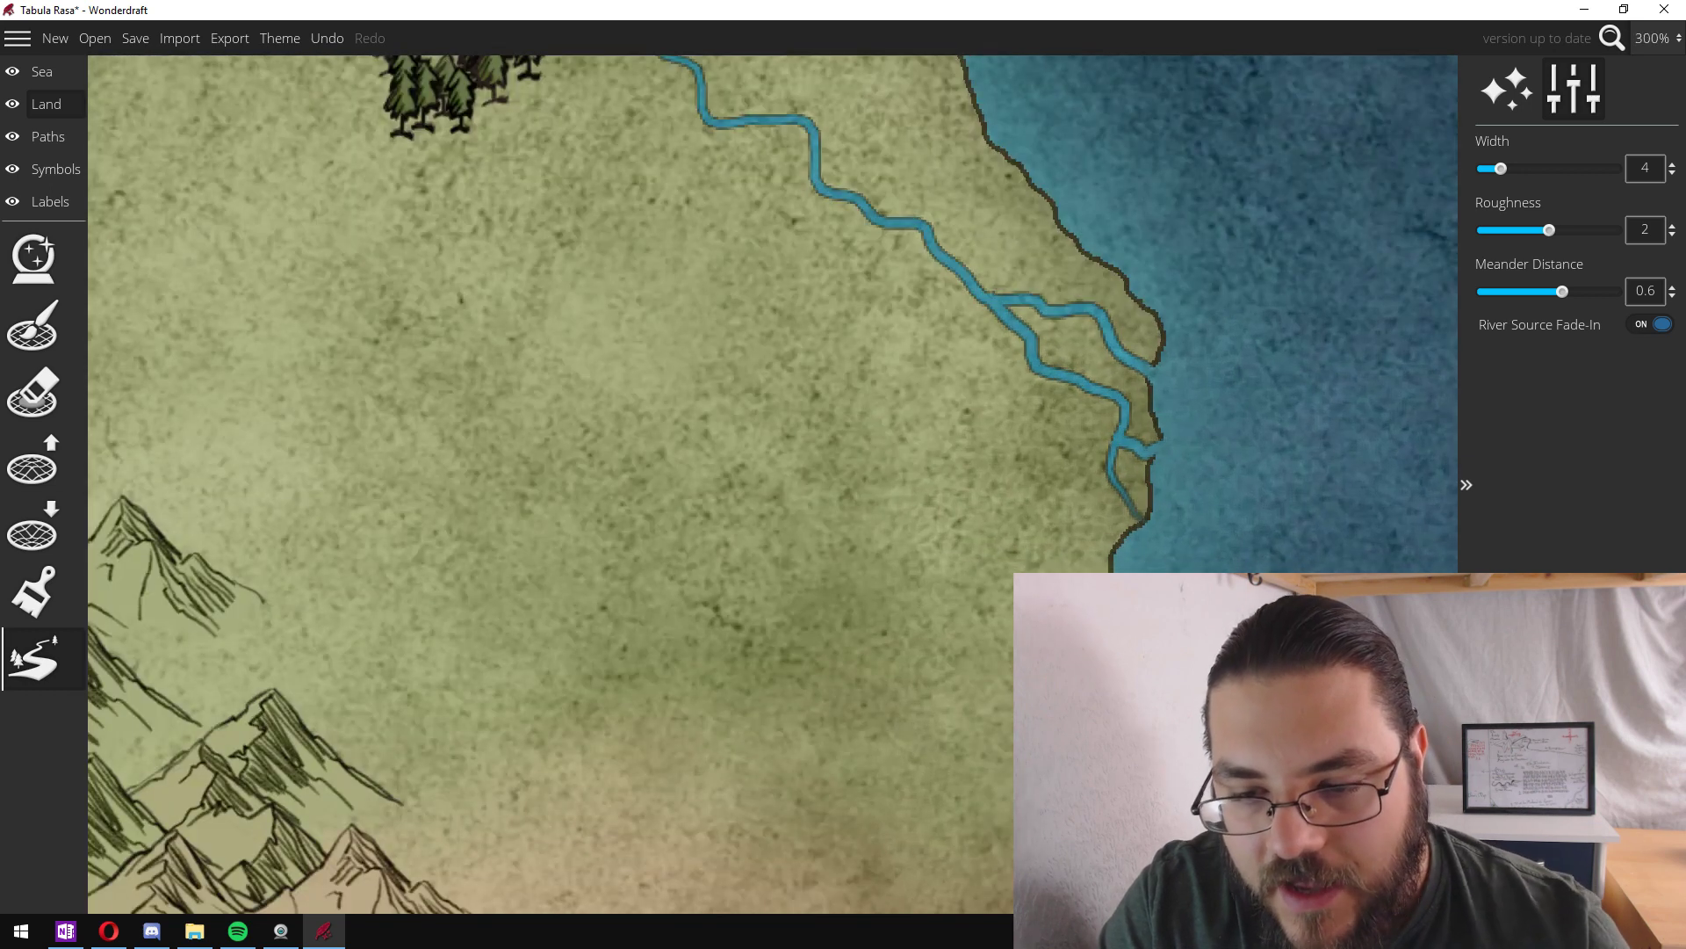
drag(1215, 566, 1117, 481)
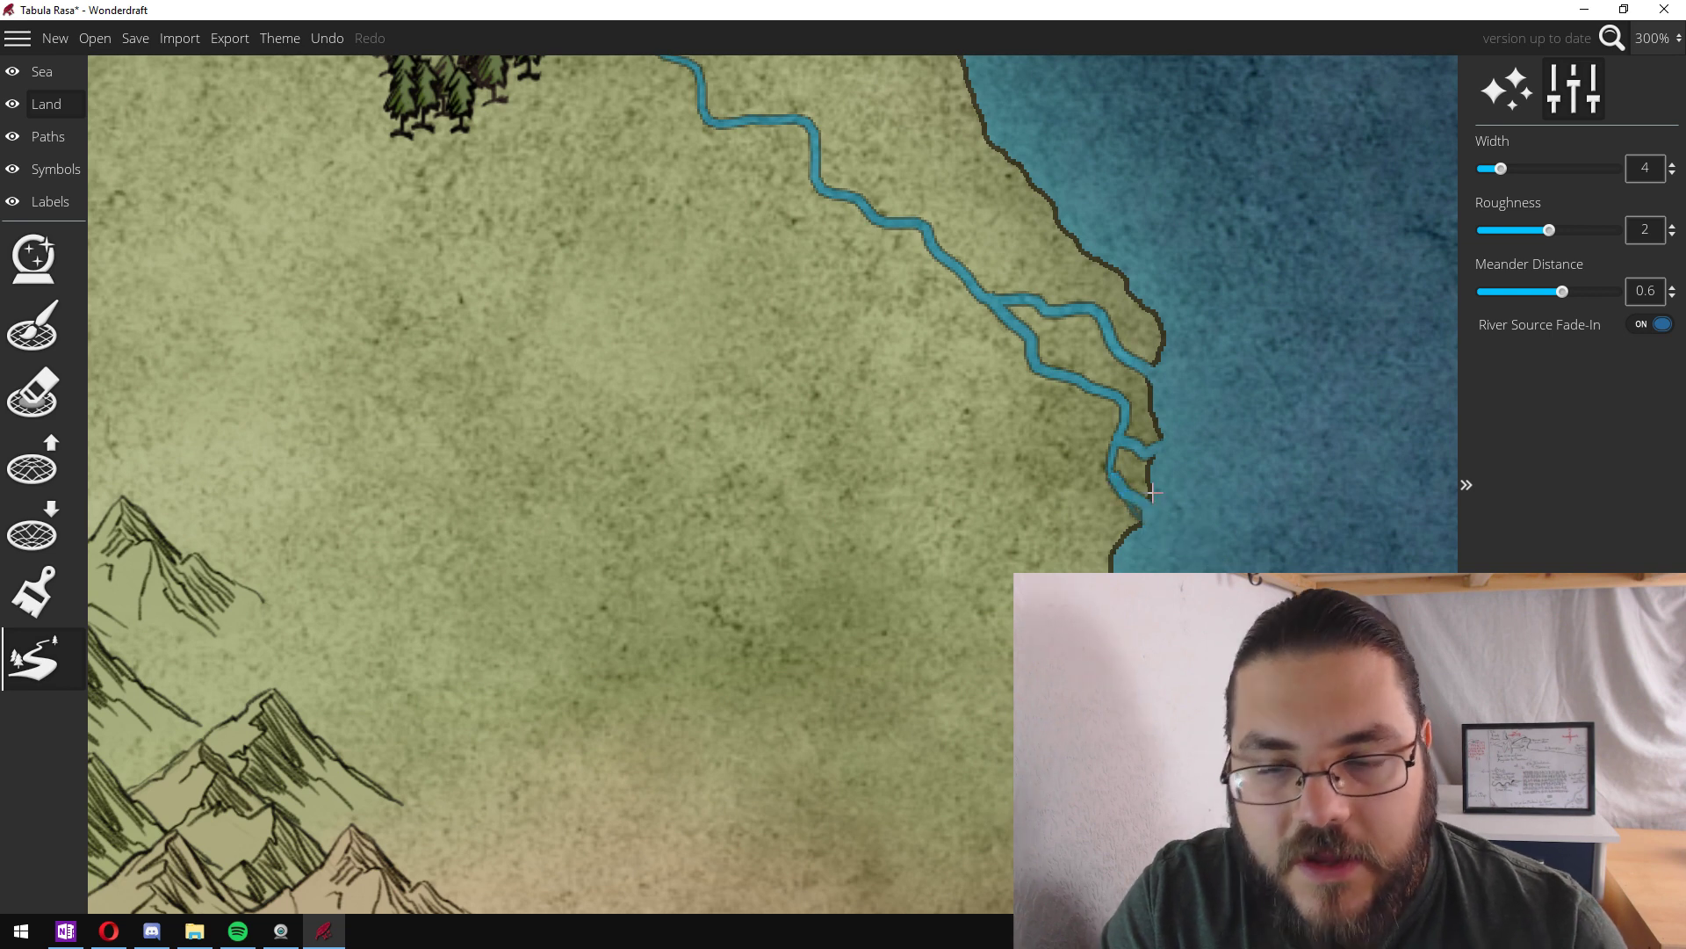
- Lower the land at the river mouth into sea with a size-6 brush, then zoom out to the whole map
click(32, 530)
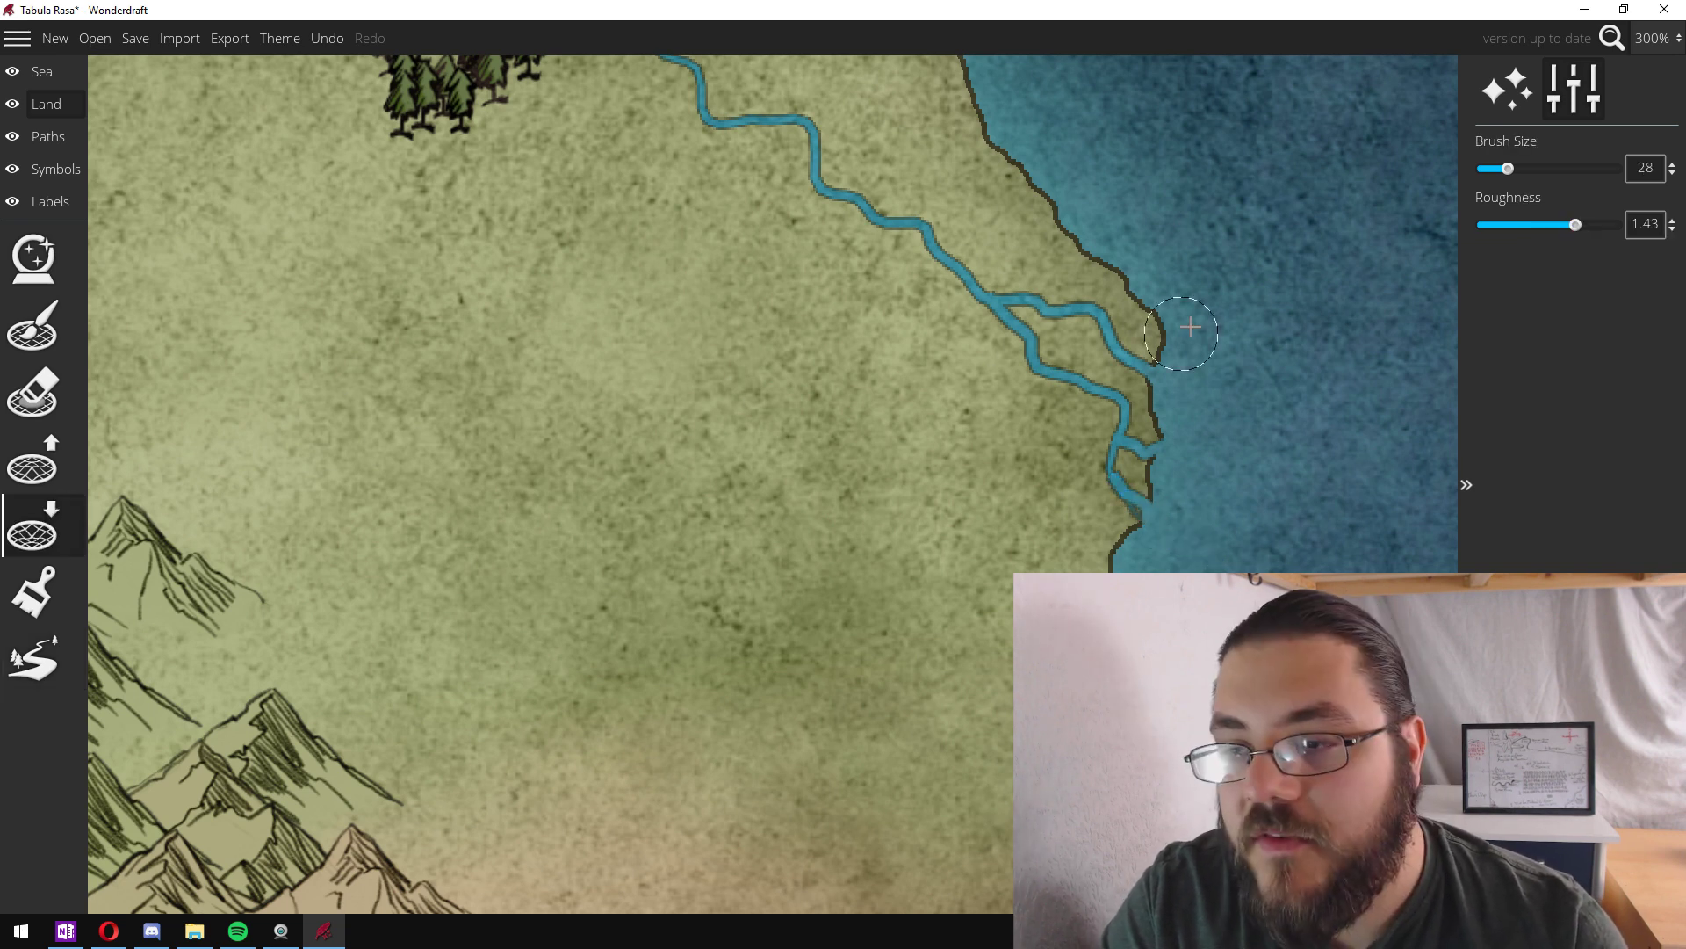
drag(1507, 168, 1484, 168)
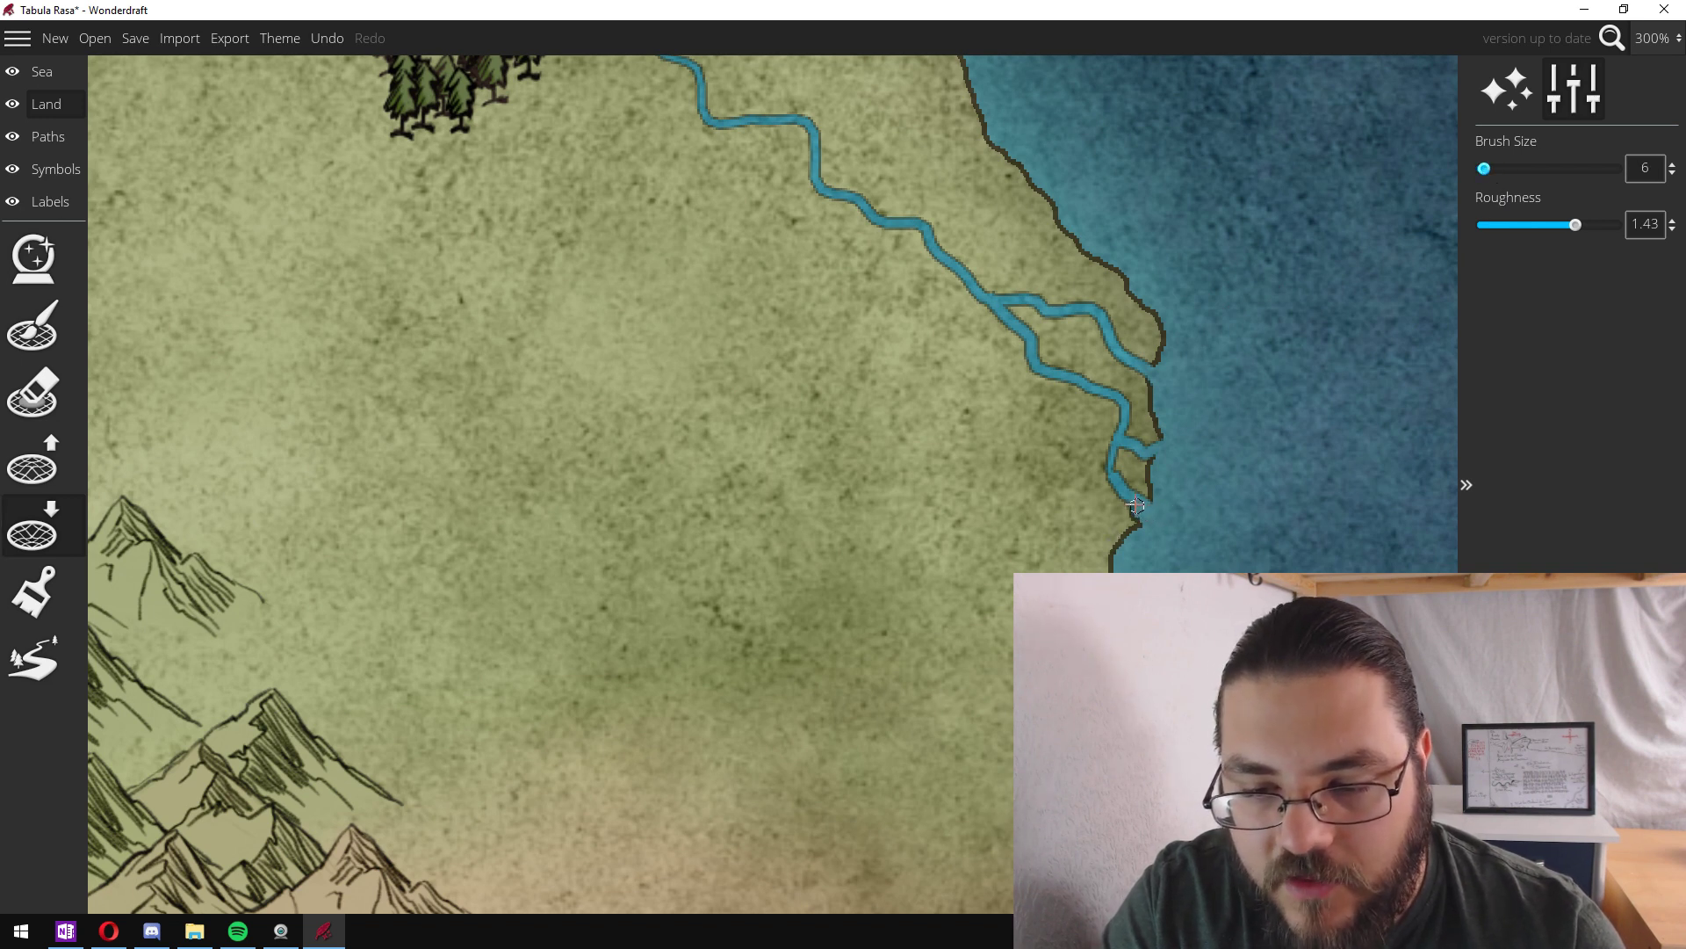
mouse_move(1136, 506)
mouse_down()
mouse_move(1113, 444)
mouse_move(1168, 460)
mouse_up()
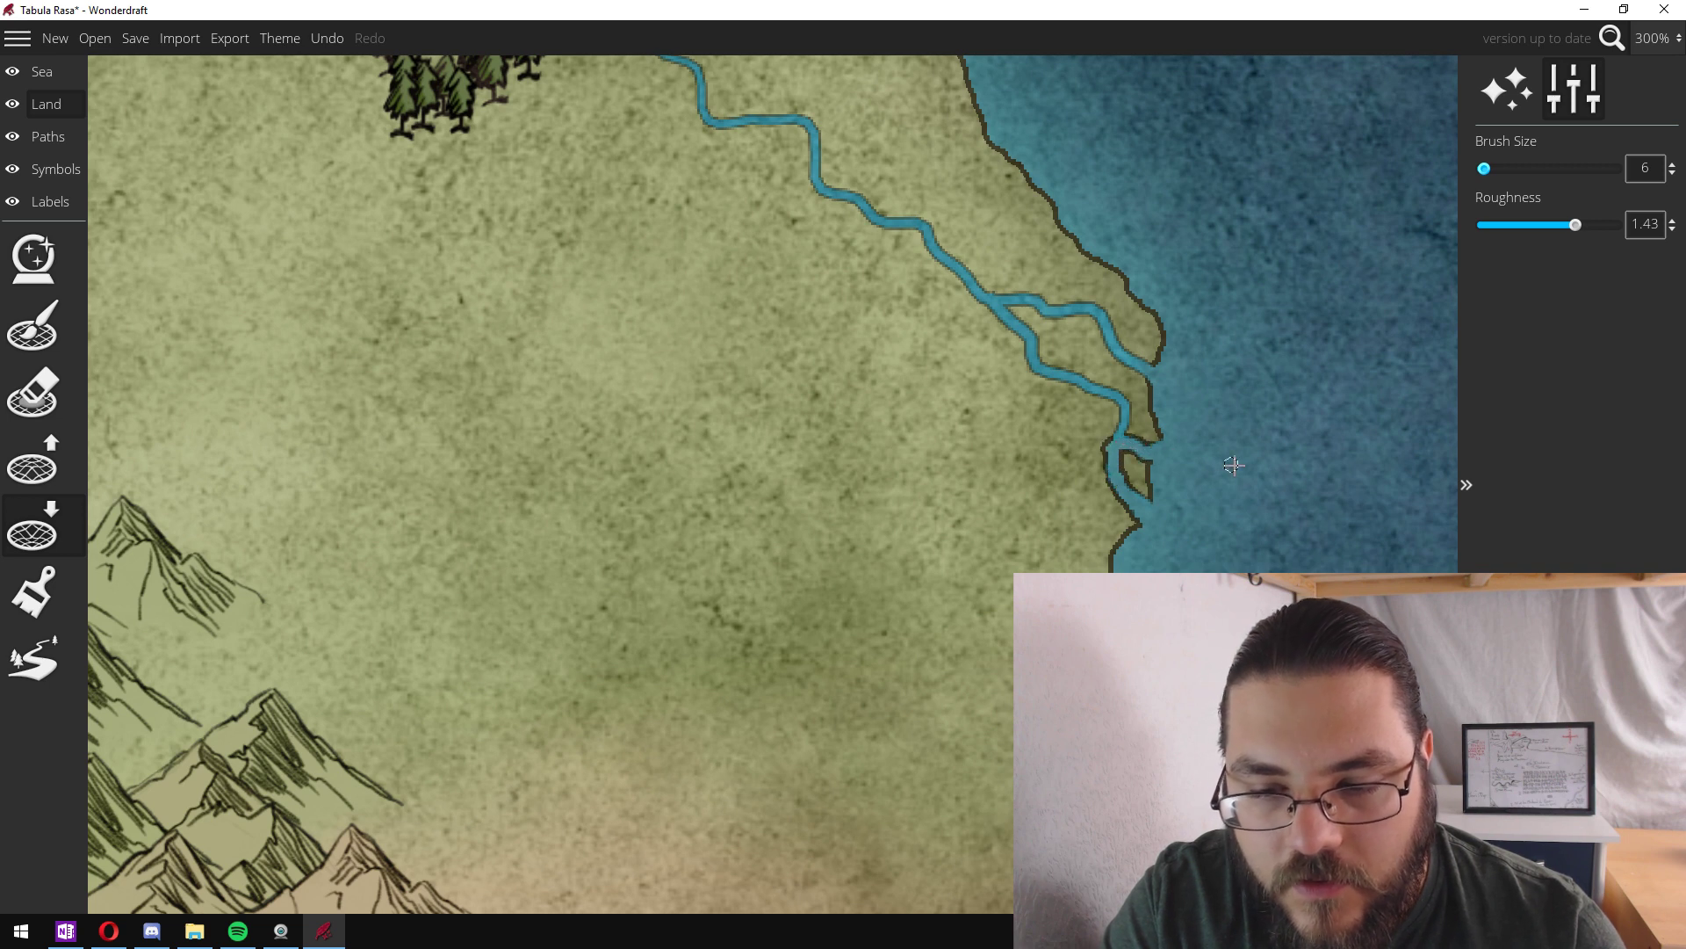
scroll(1220, 446, down, 5)
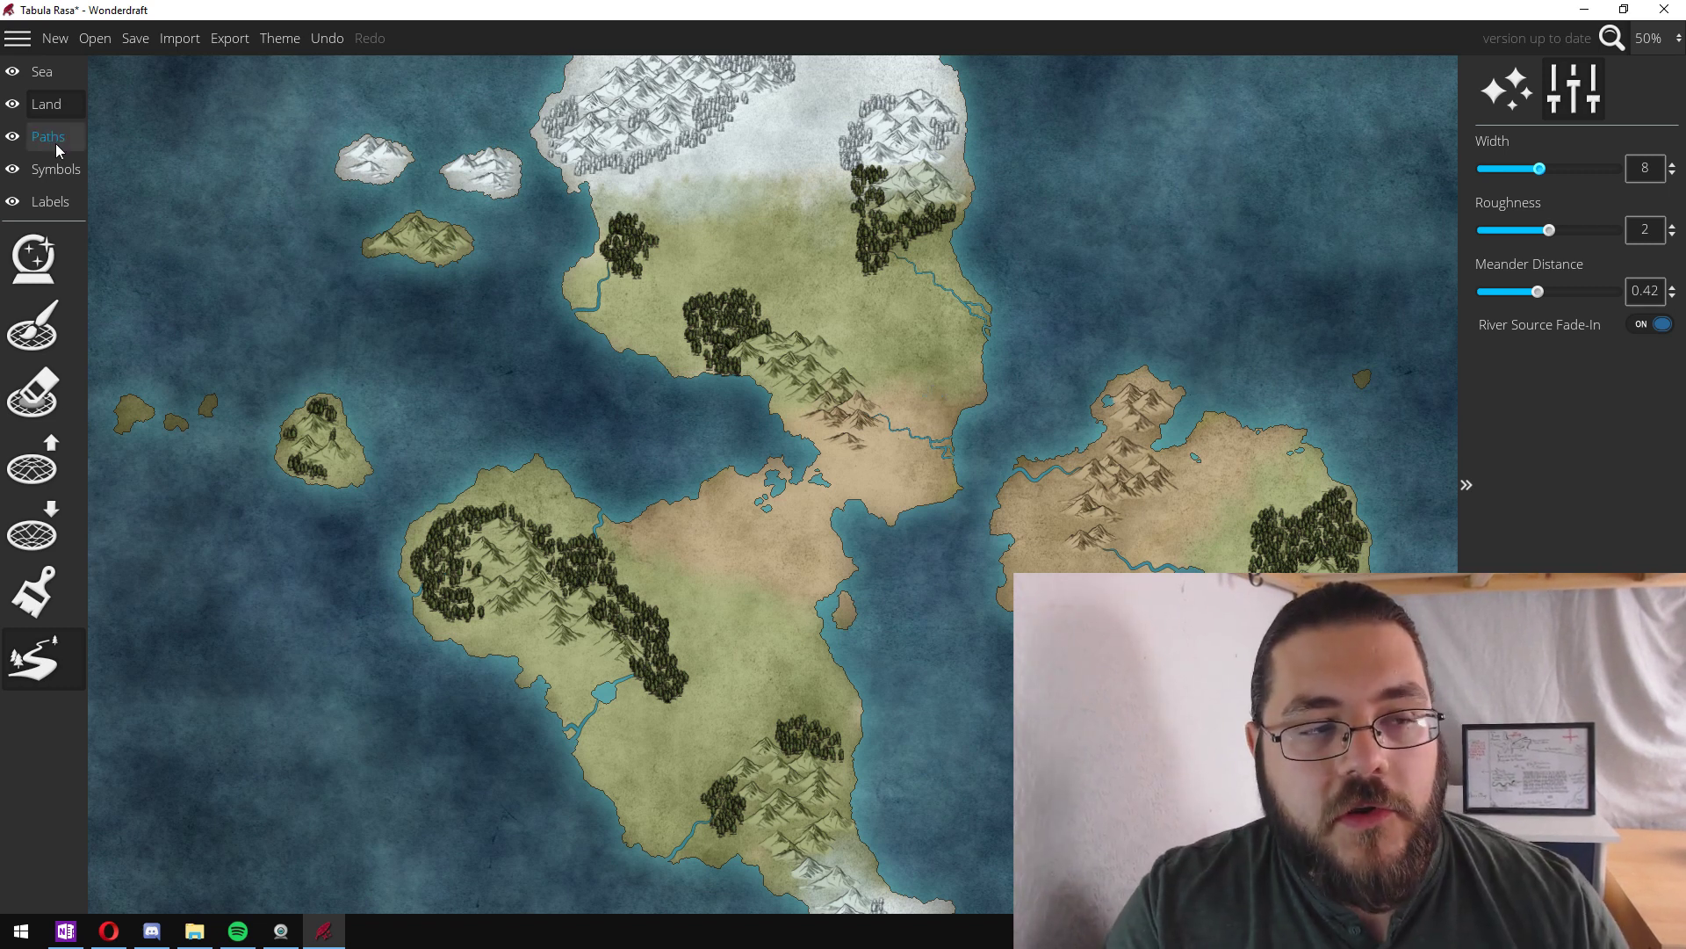
- On the Symbols layer, take the settlement tool and switch the symbol set to Custom Colors
click(51, 170)
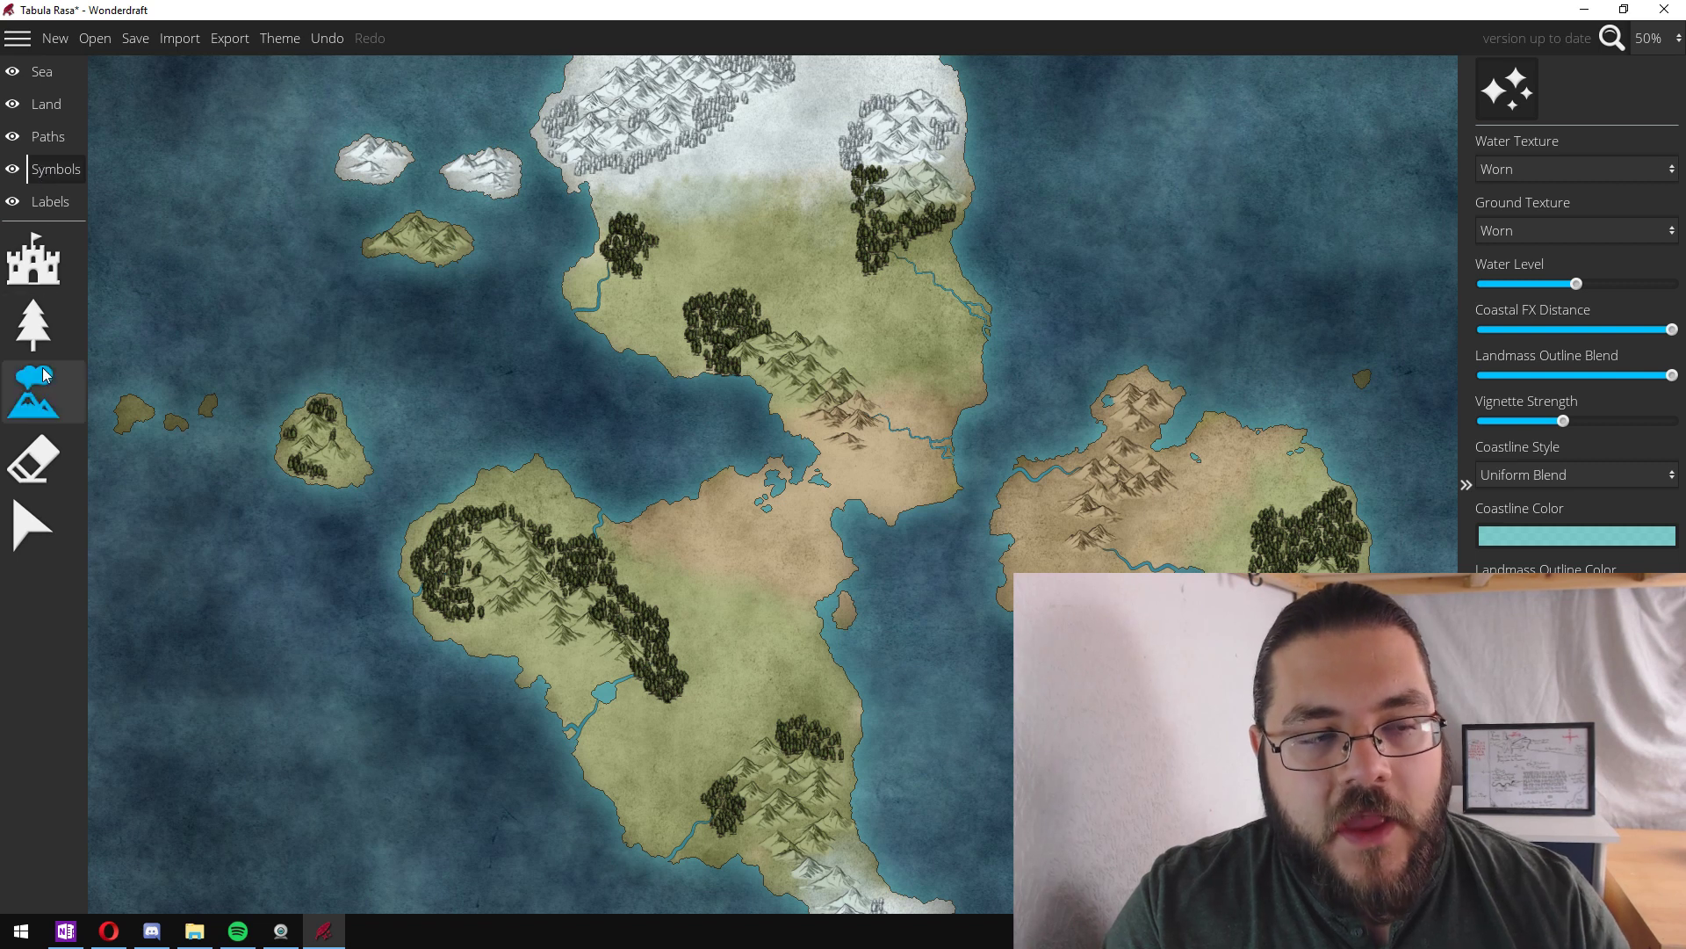
click(33, 264)
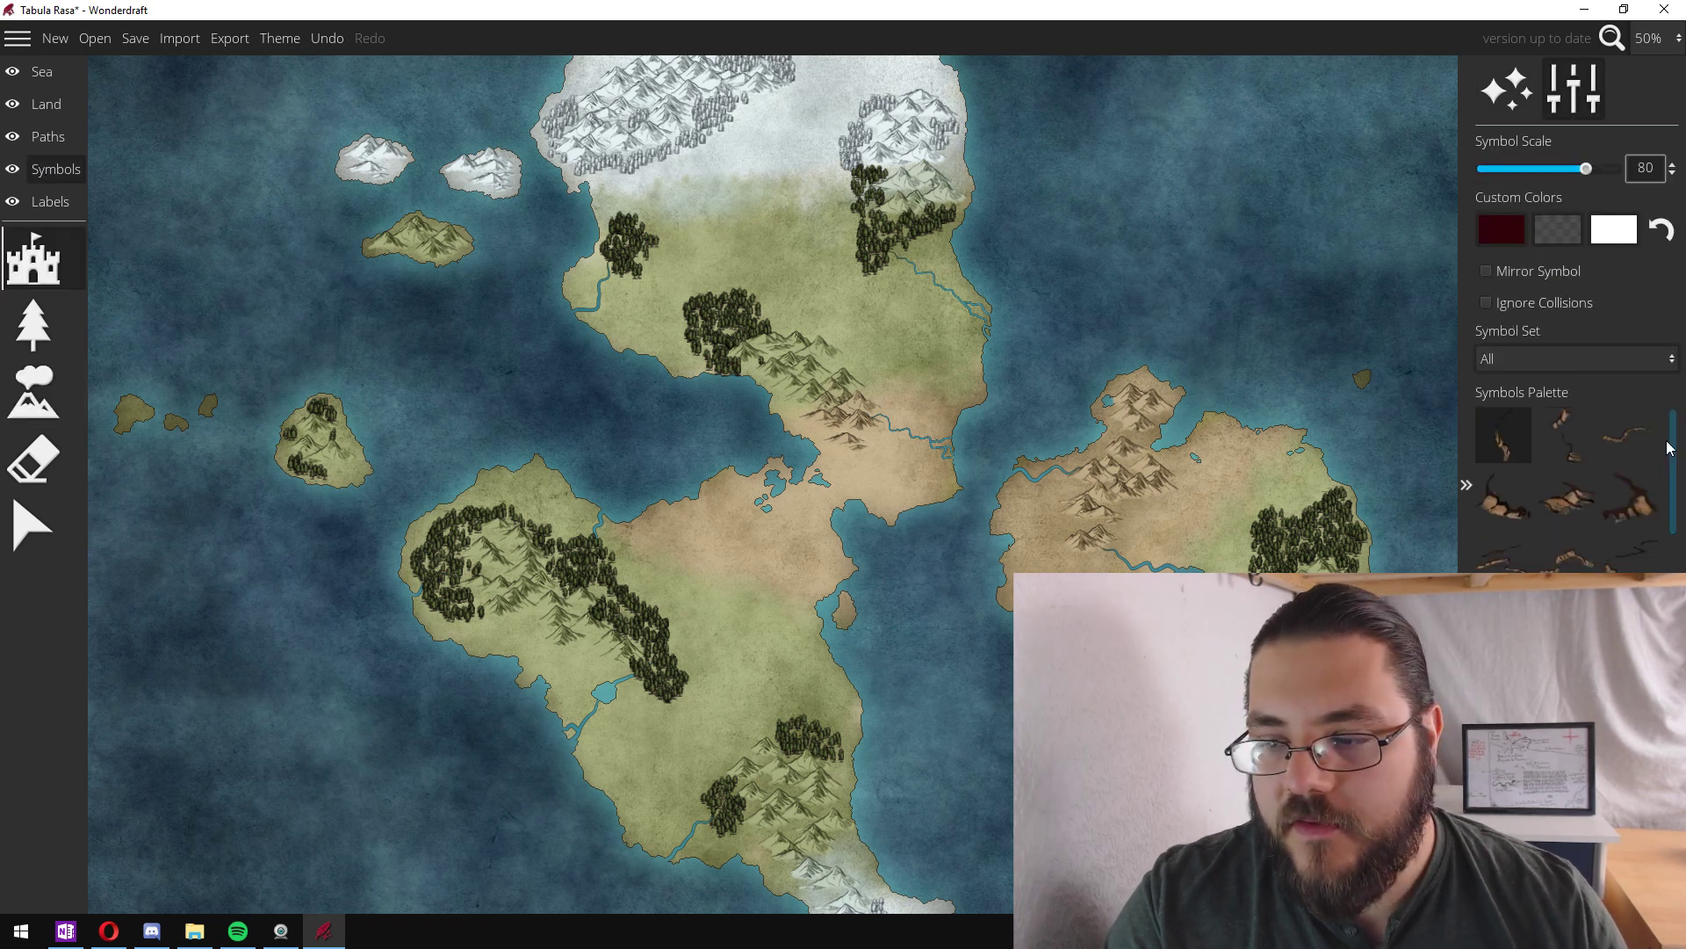
scroll(1671, 553, down, 5)
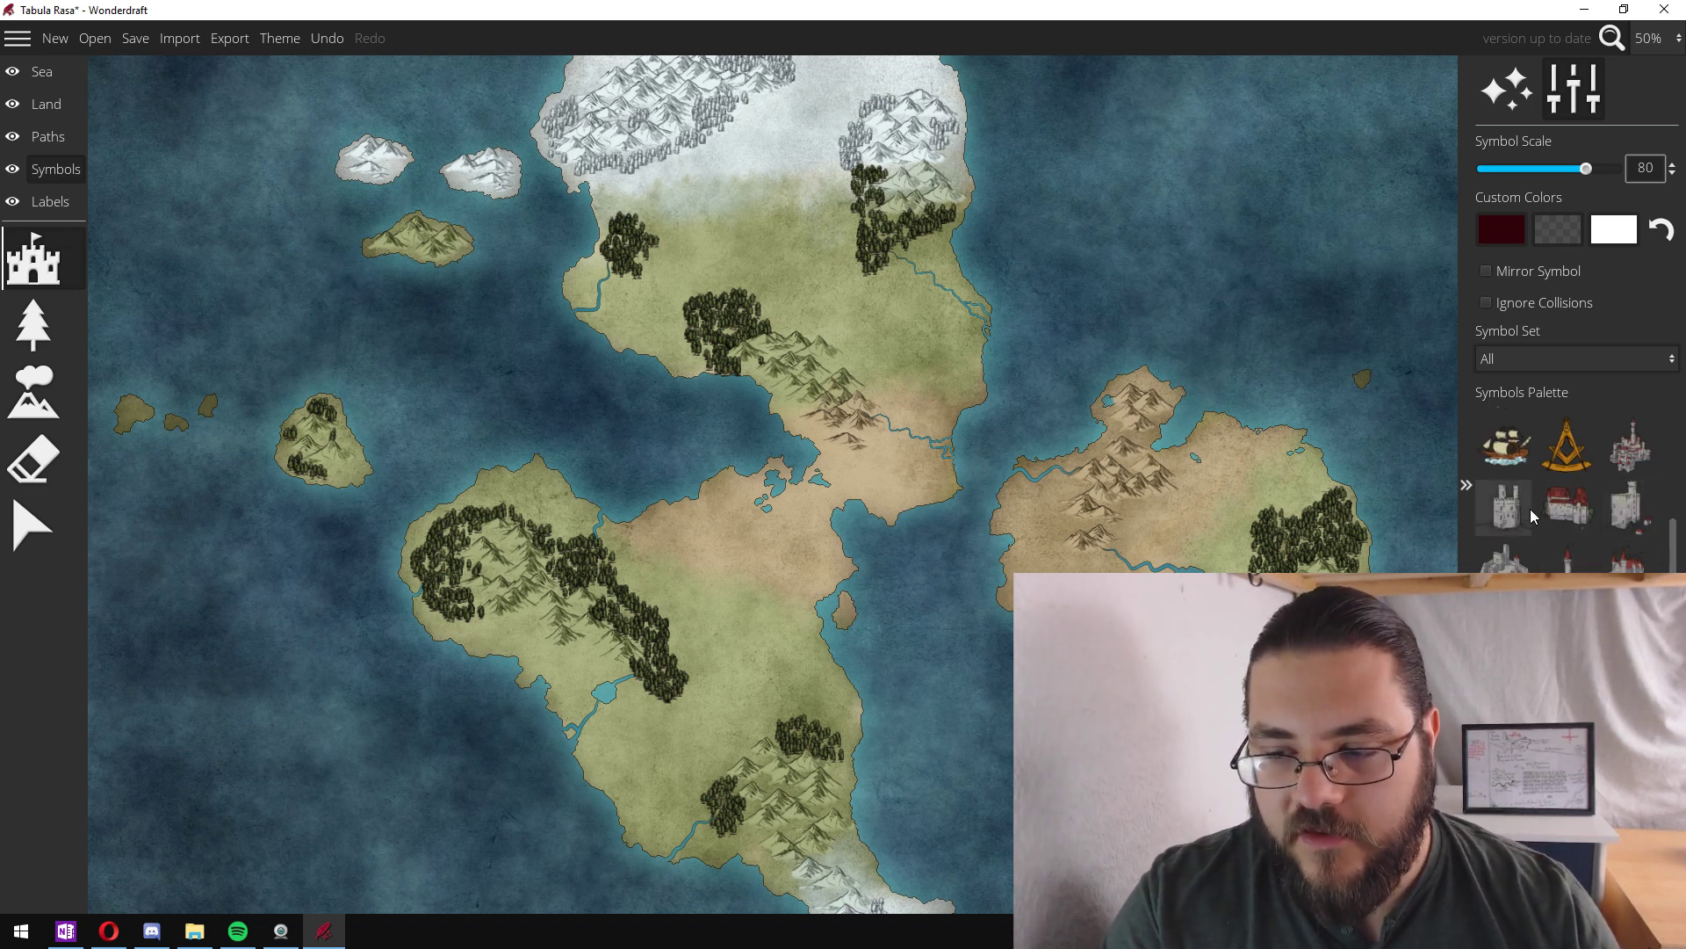
scroll(1546, 510, down, 3)
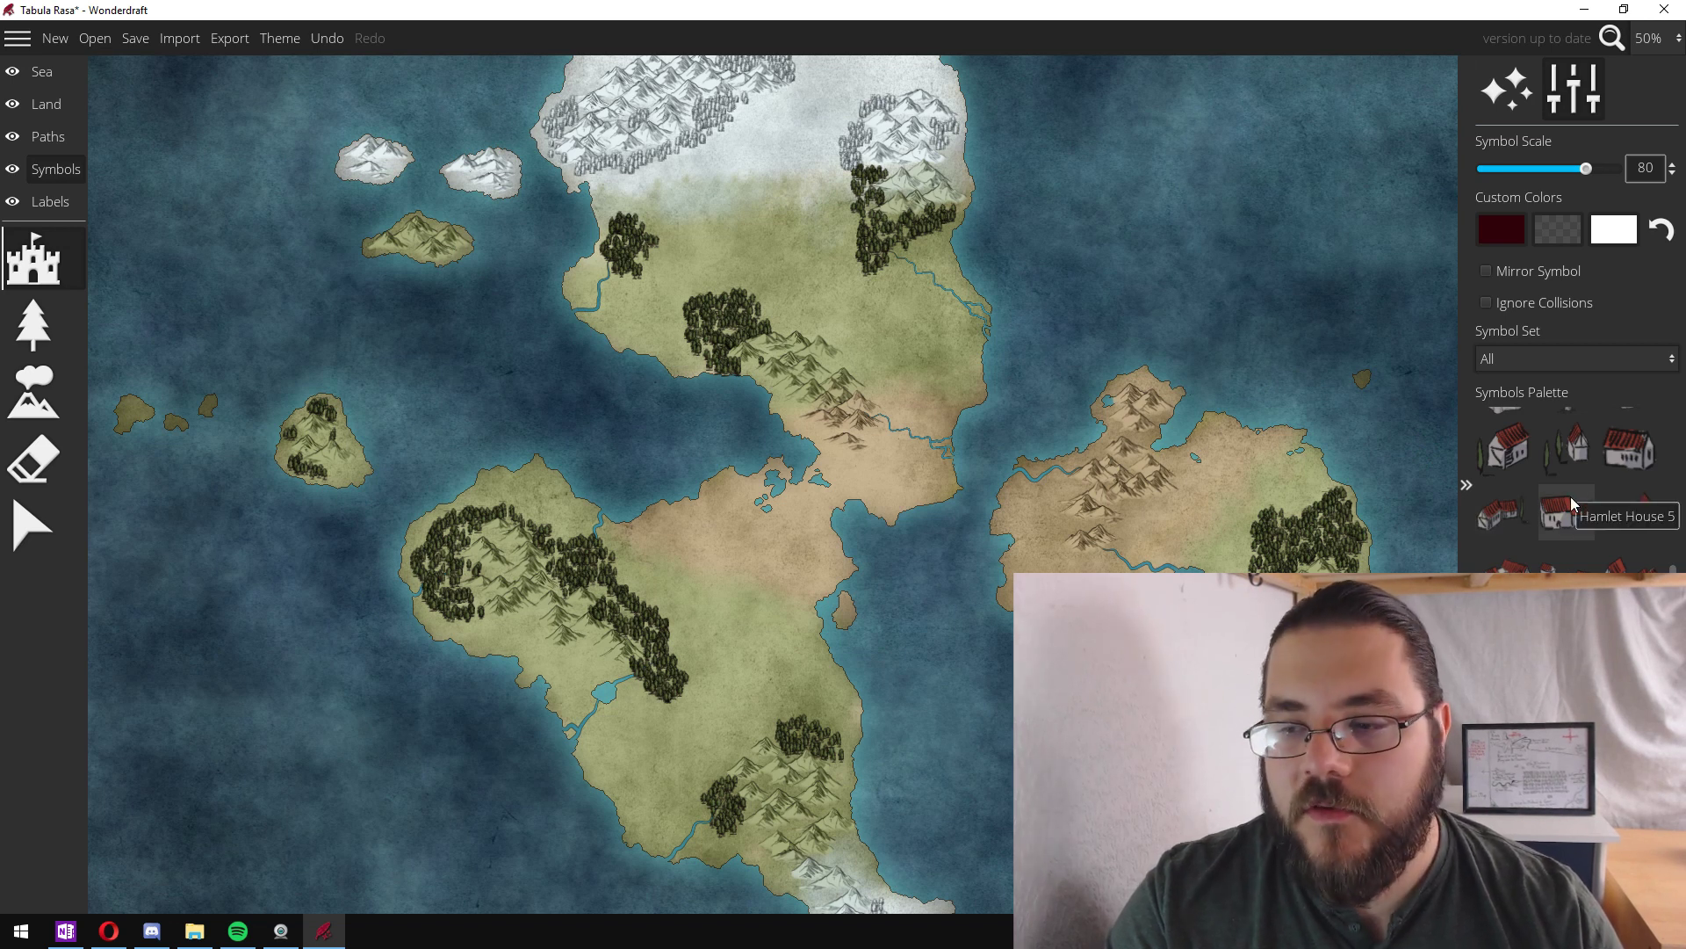
scroll(1004, 303, up, 4)
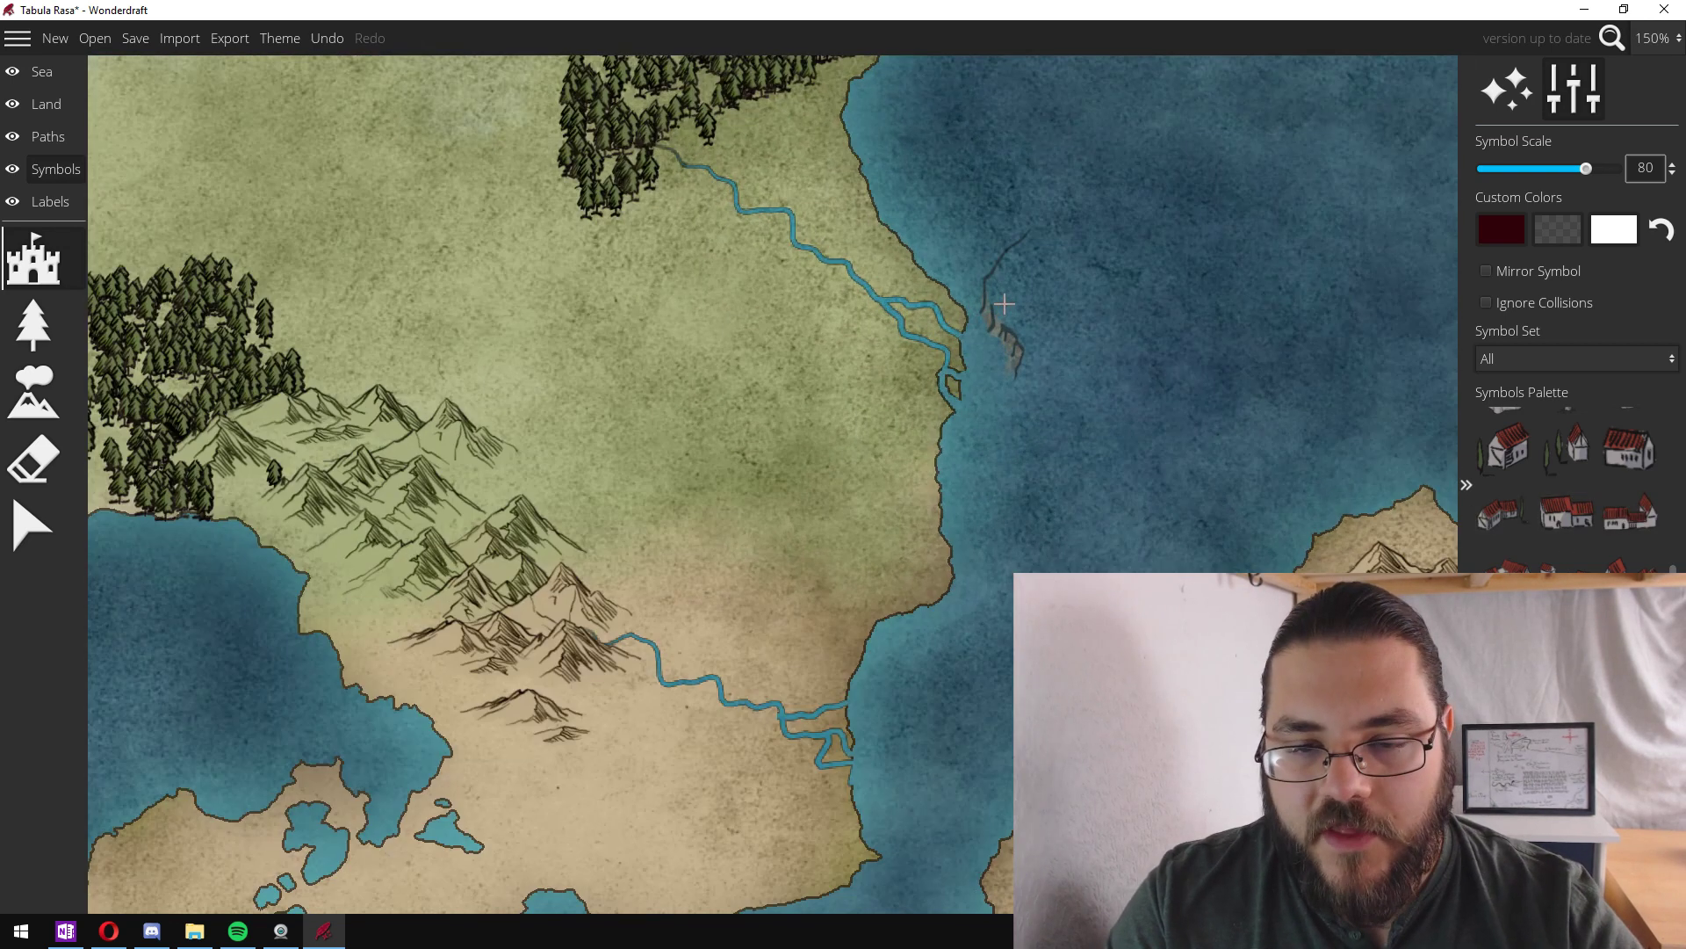
scroll(1004, 303, up, 2)
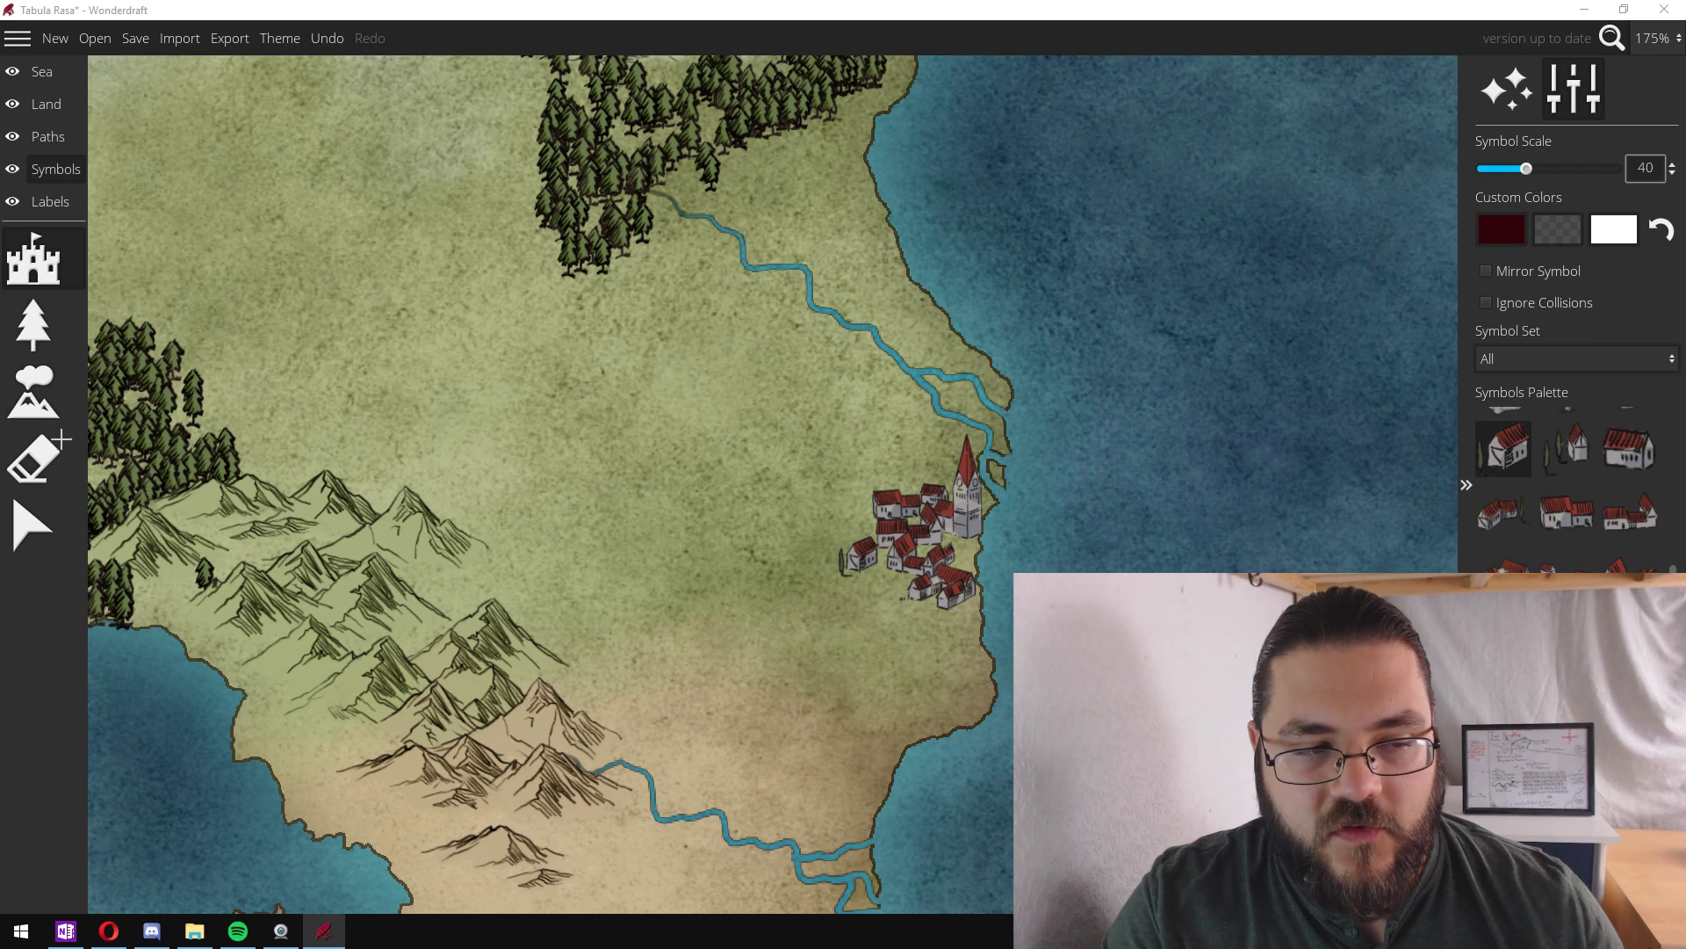
click(33, 457)
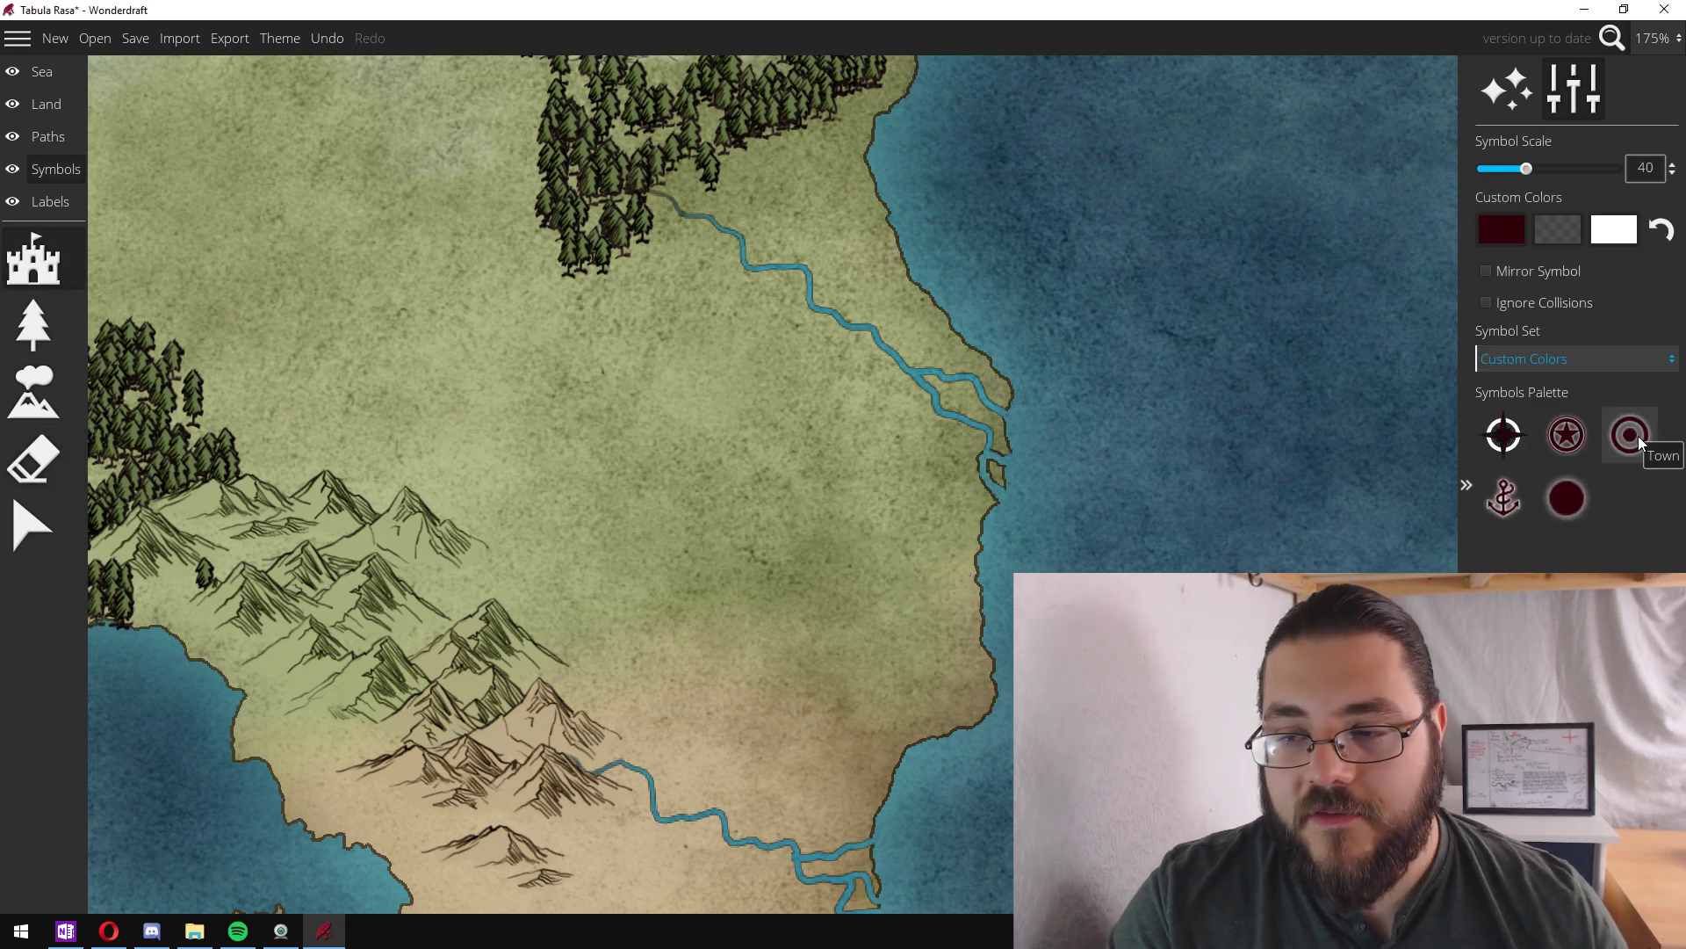
- Select the ringed Town marker symbol and raise Symbol Scale to 70
click(1636, 439)
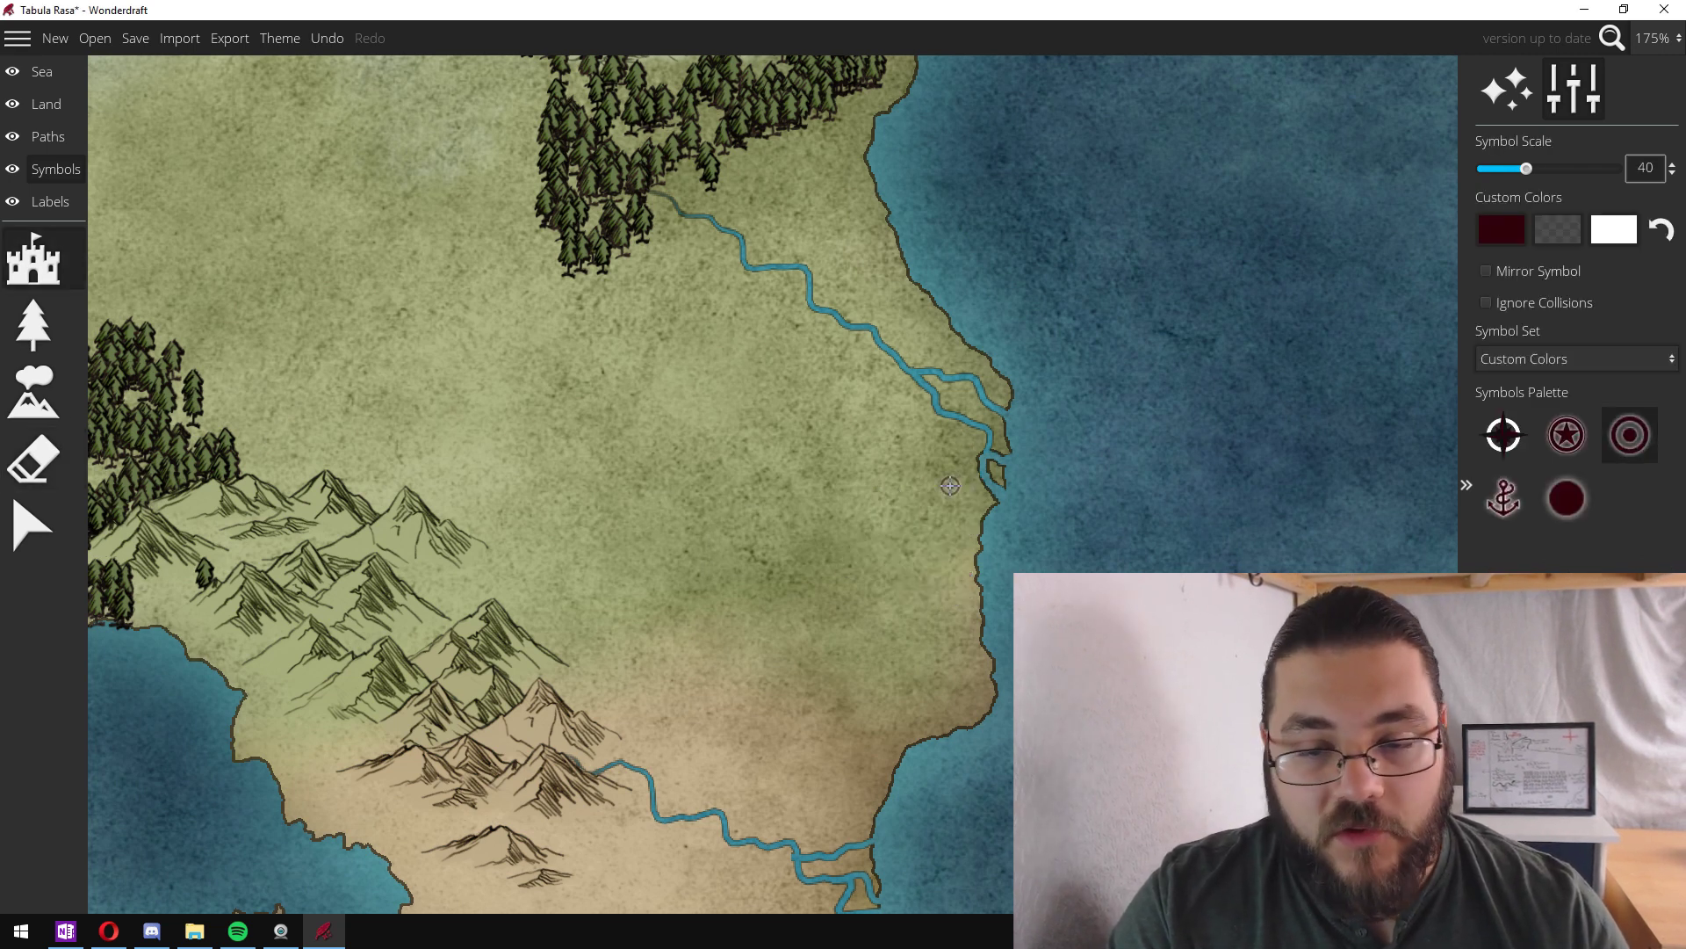
drag(1525, 168, 1571, 168)
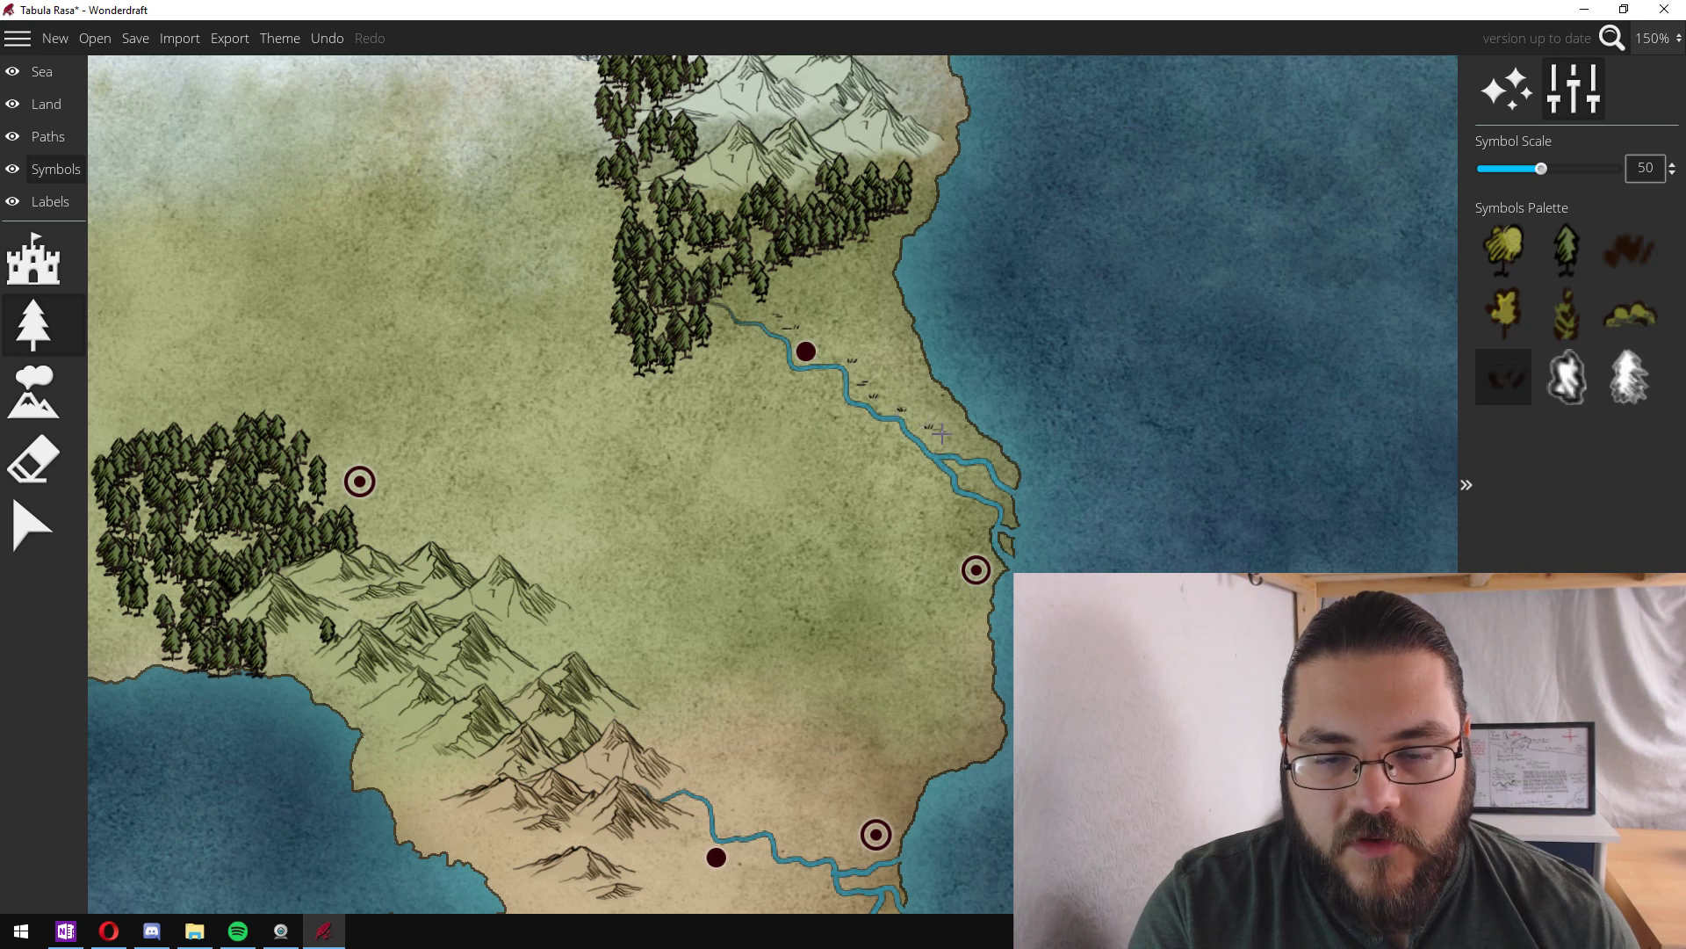
- Paint grass tufts along both banks of the eastern river, undoing and redoing strokes until they fit
drag(749, 363, 900, 437)
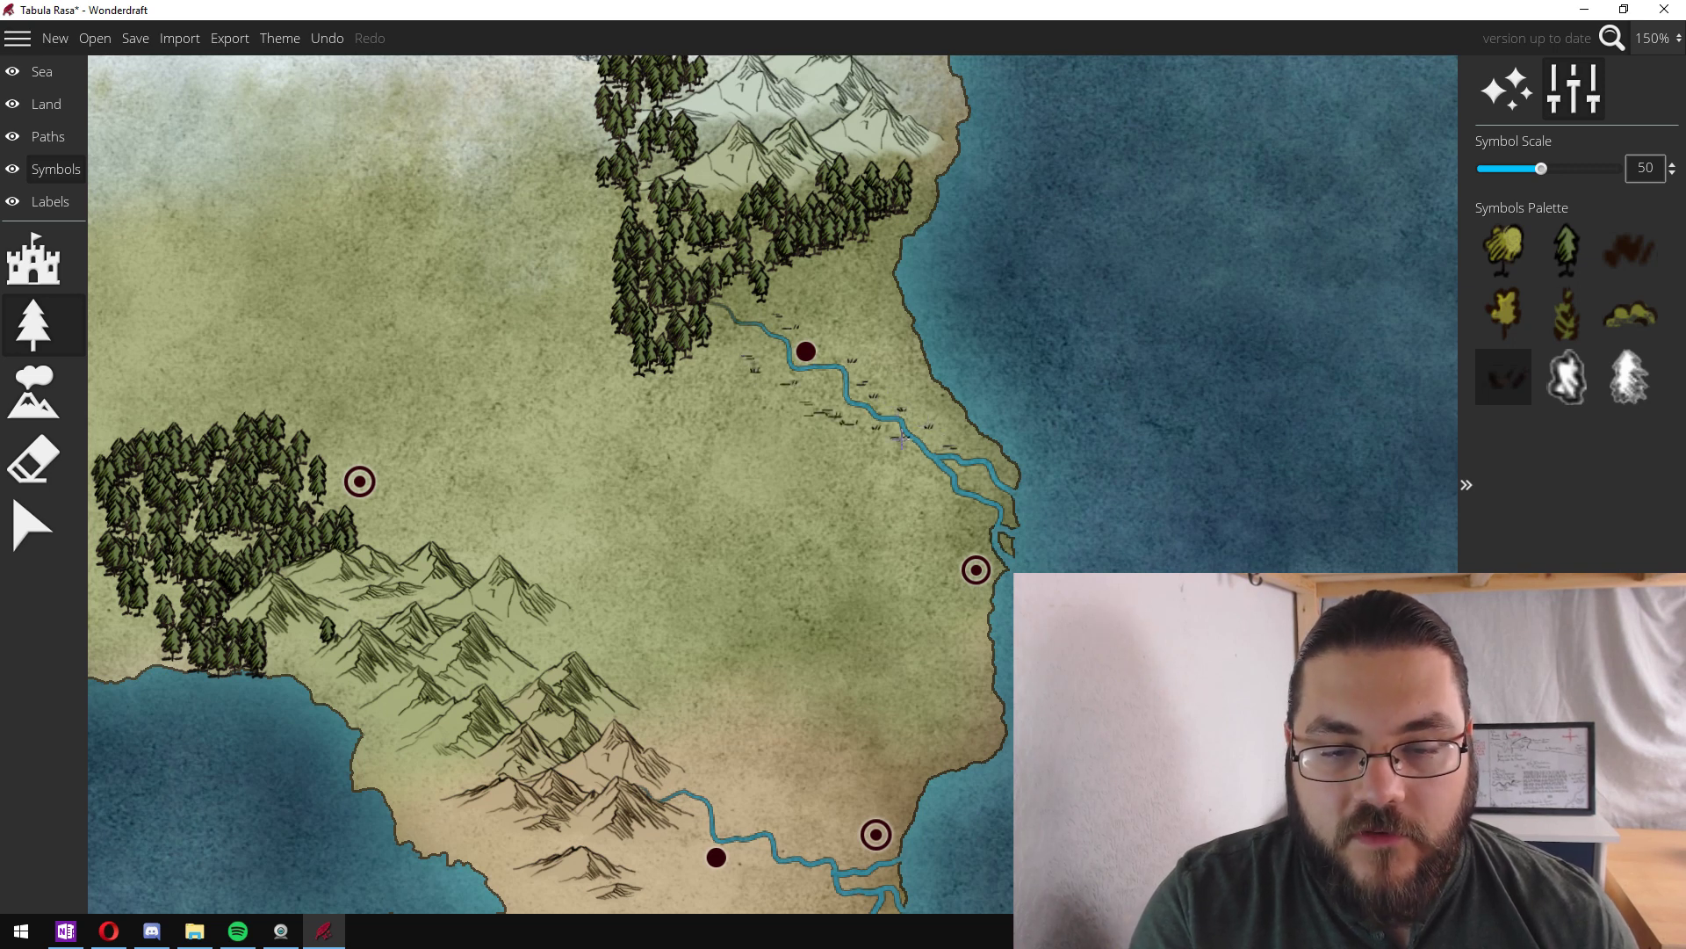
key(ctrl+z)
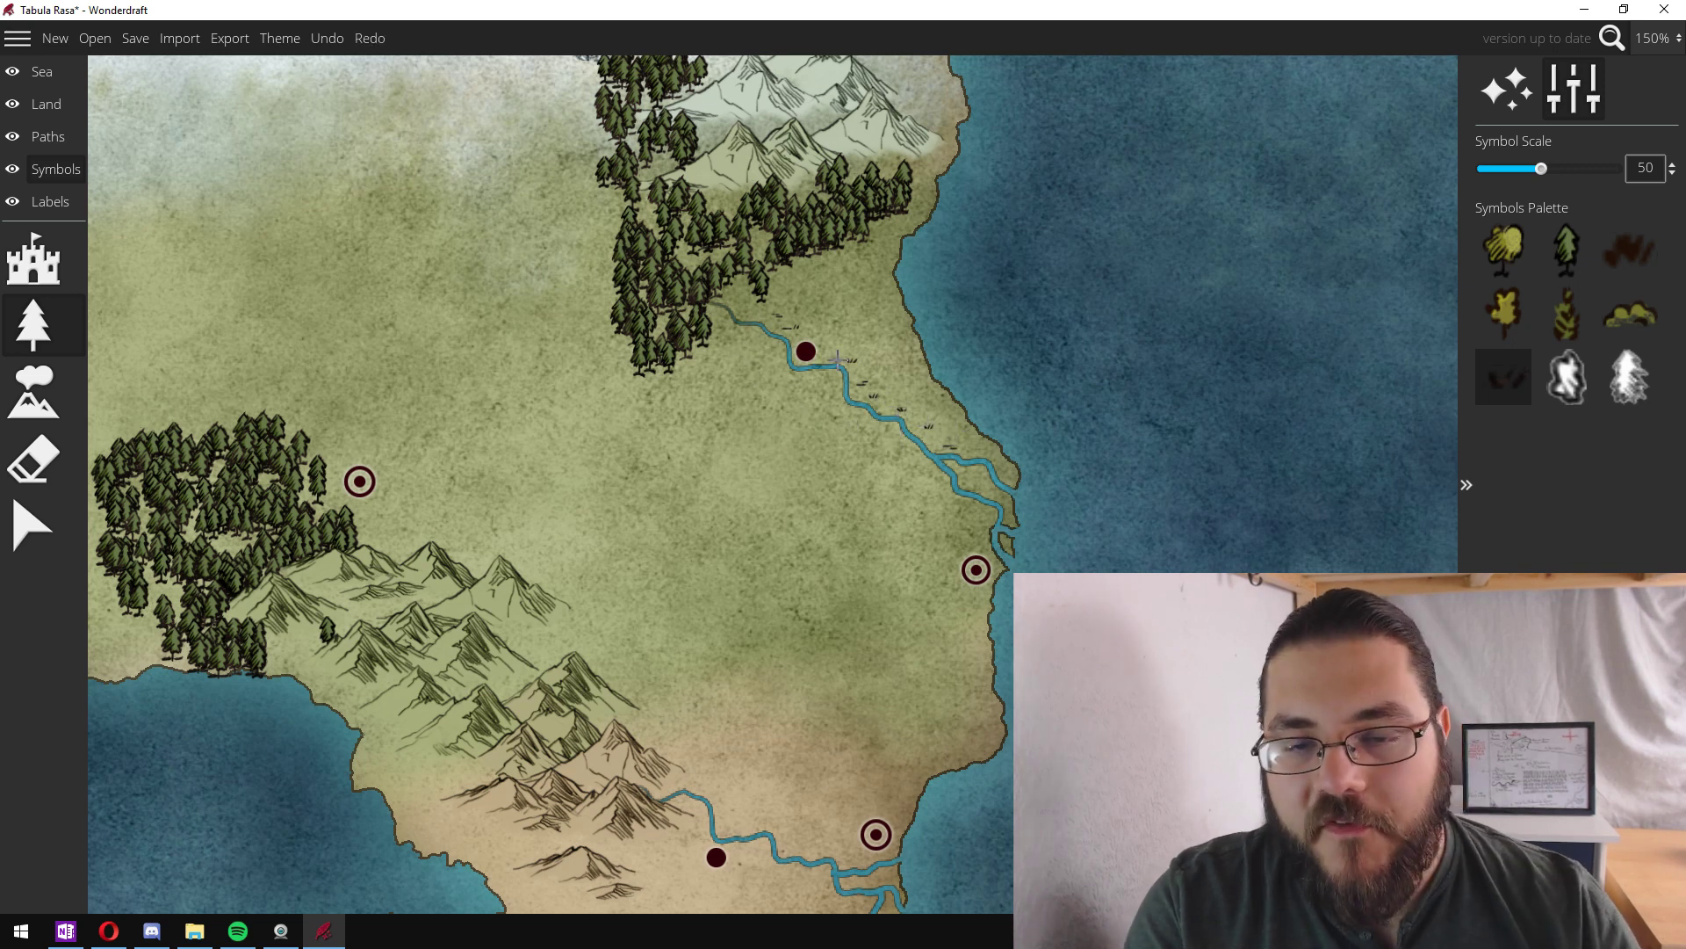
mouse_move(730, 342)
mouse_down()
mouse_move(769, 352)
mouse_move(876, 451)
mouse_up()
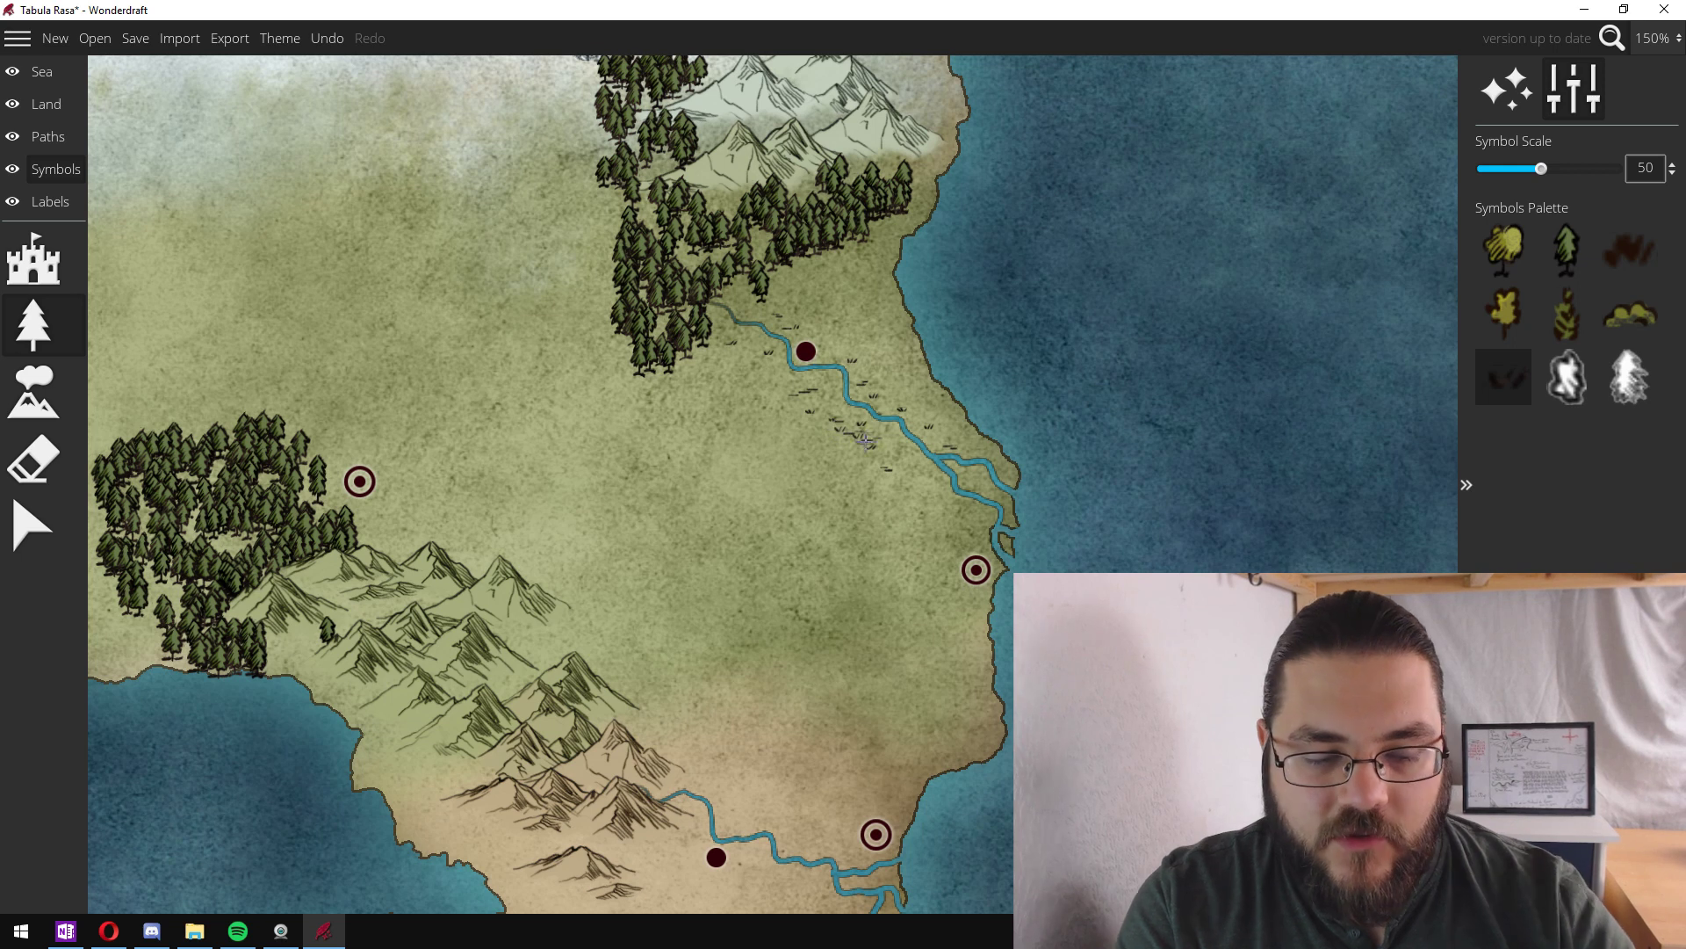
key(ctrl+z)
mouse_move(779, 383)
mouse_down()
mouse_move(822, 379)
mouse_move(952, 509)
mouse_move(1056, 428)
mouse_move(1008, 505)
mouse_up()
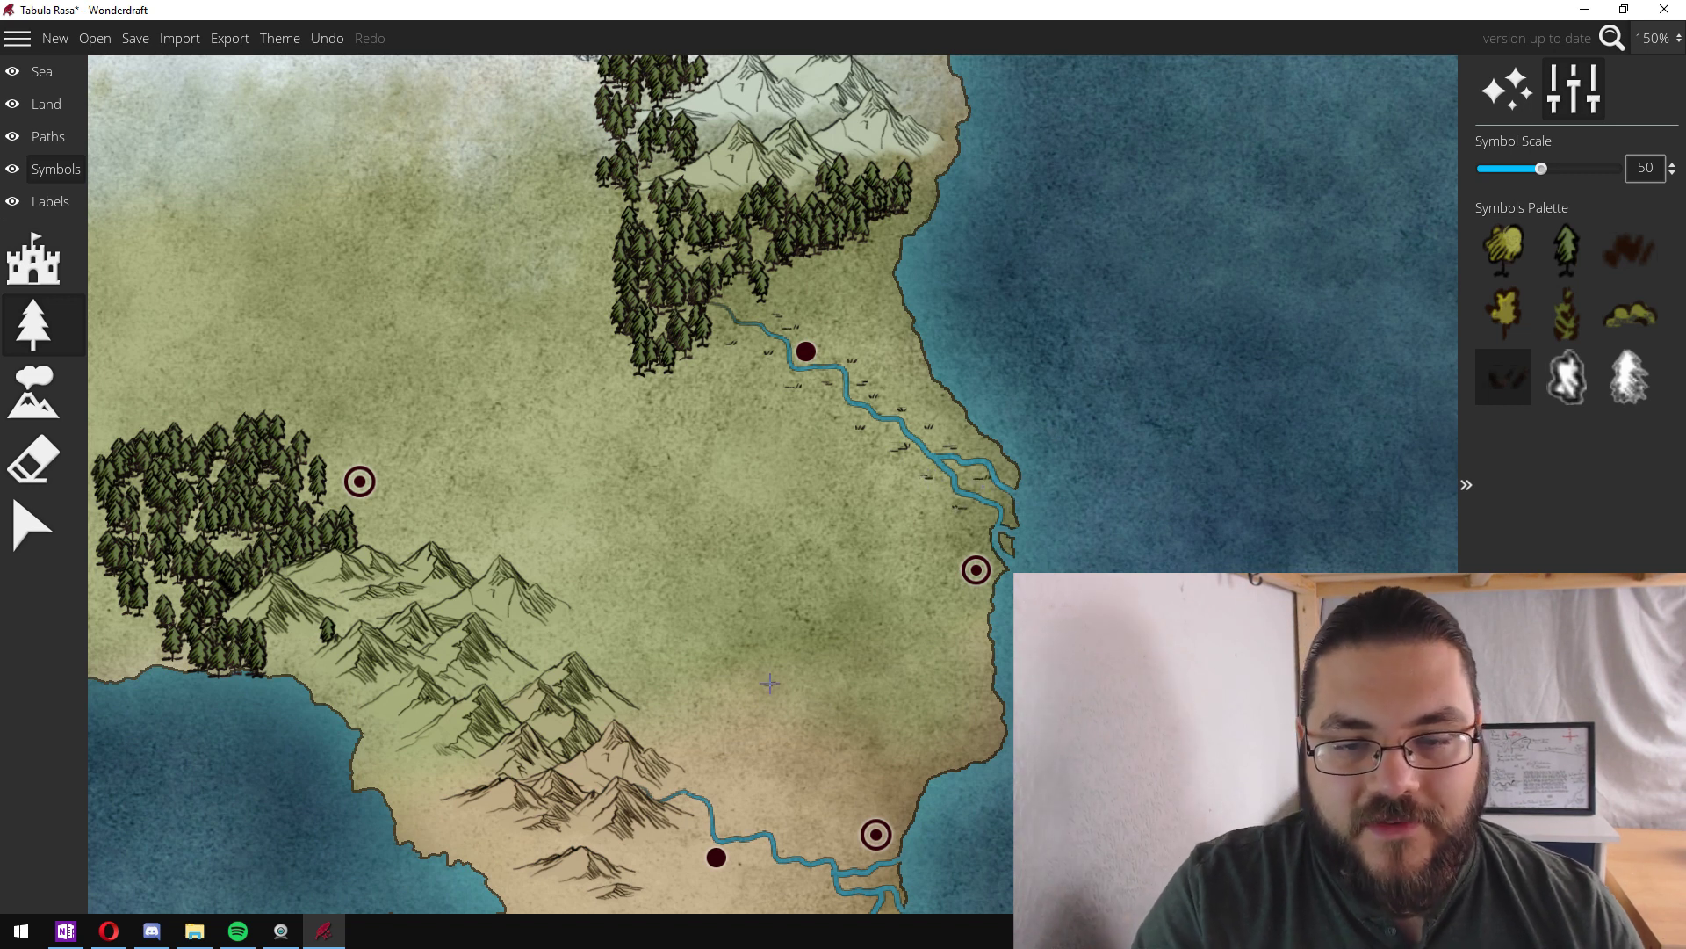
key(Down)
key(Up)
key(Left)
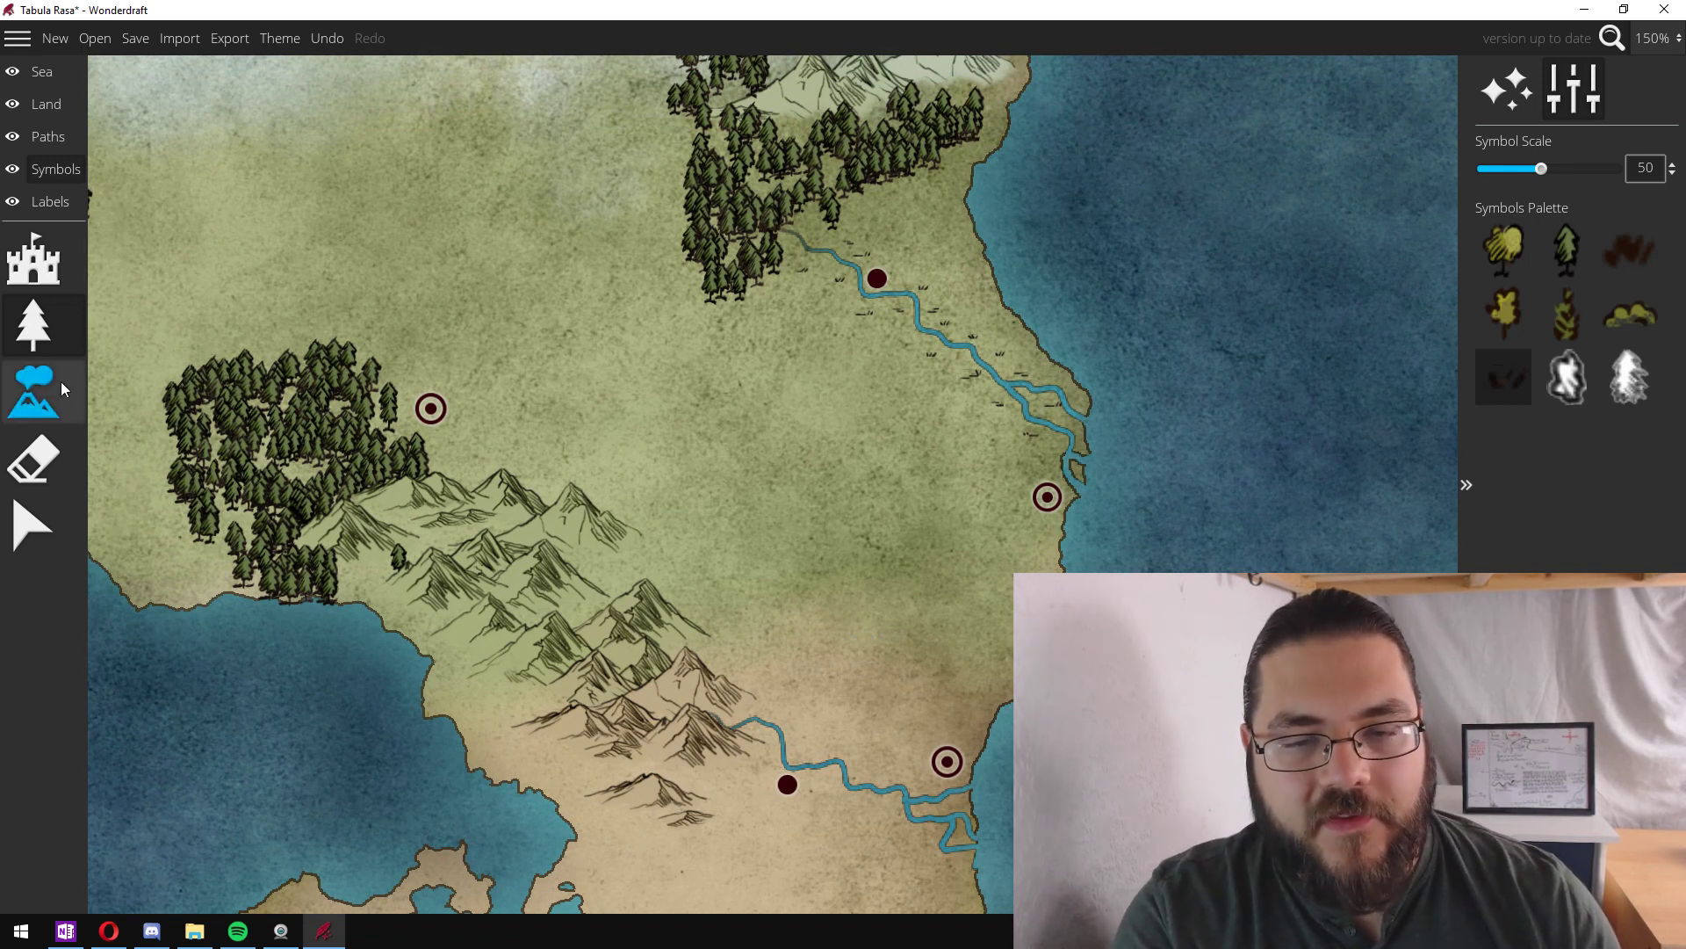
- Paint clusters of small low hill symbols at Symbol Scale 90 across the open plains
click(75, 413)
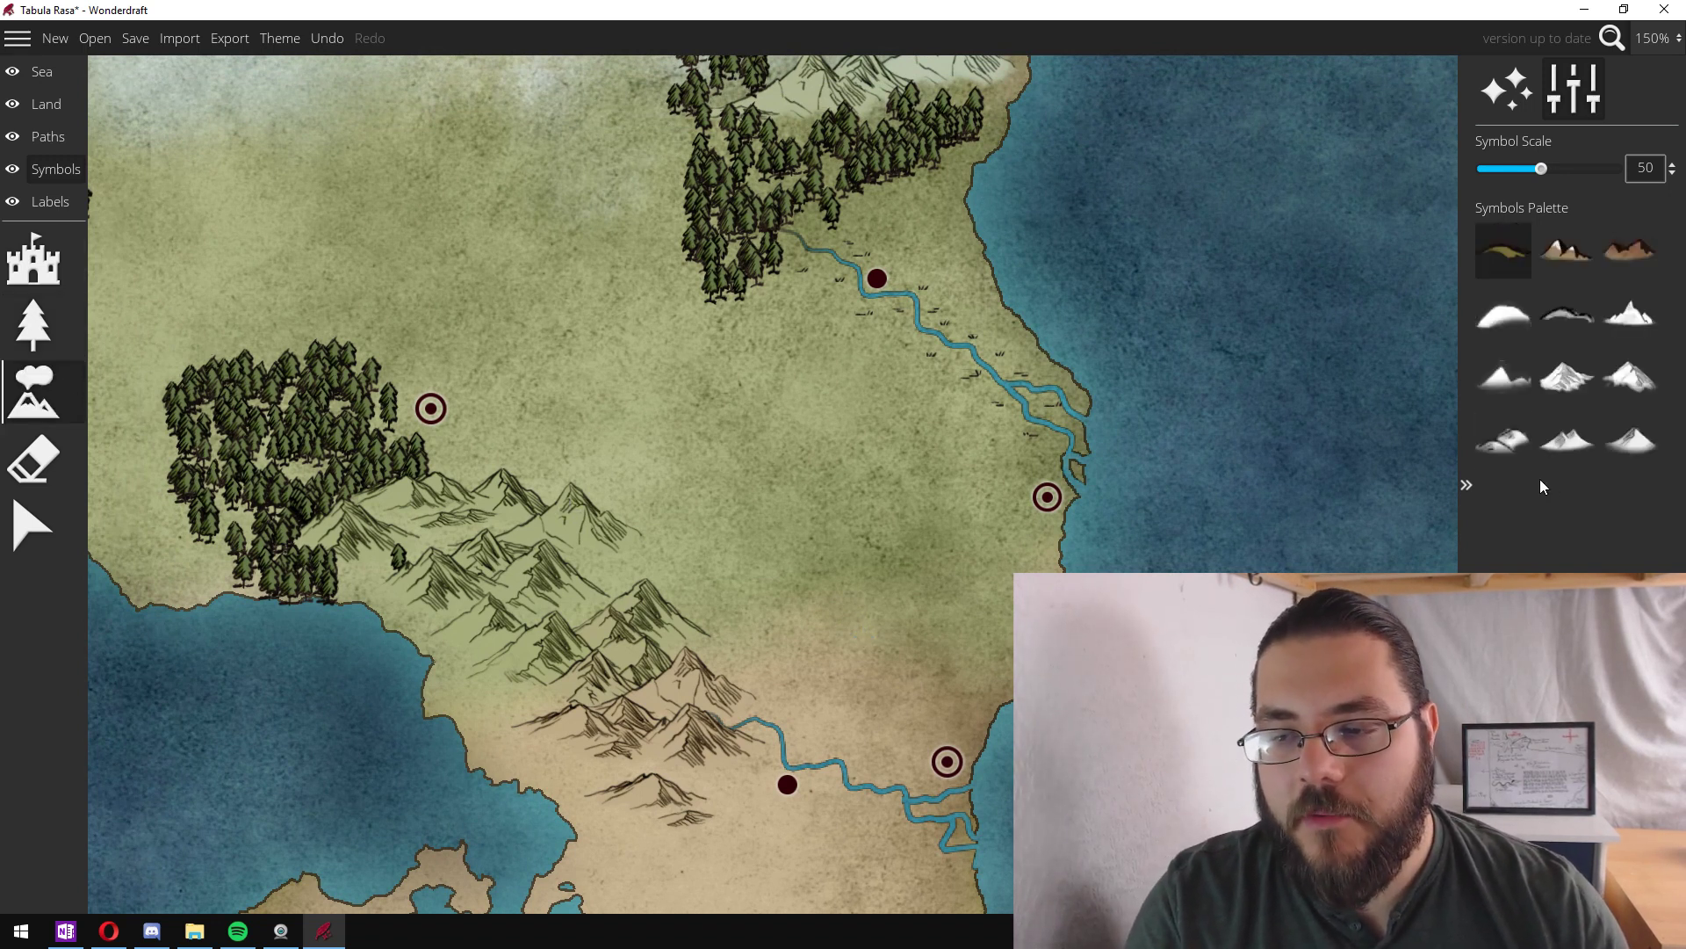
click(1505, 455)
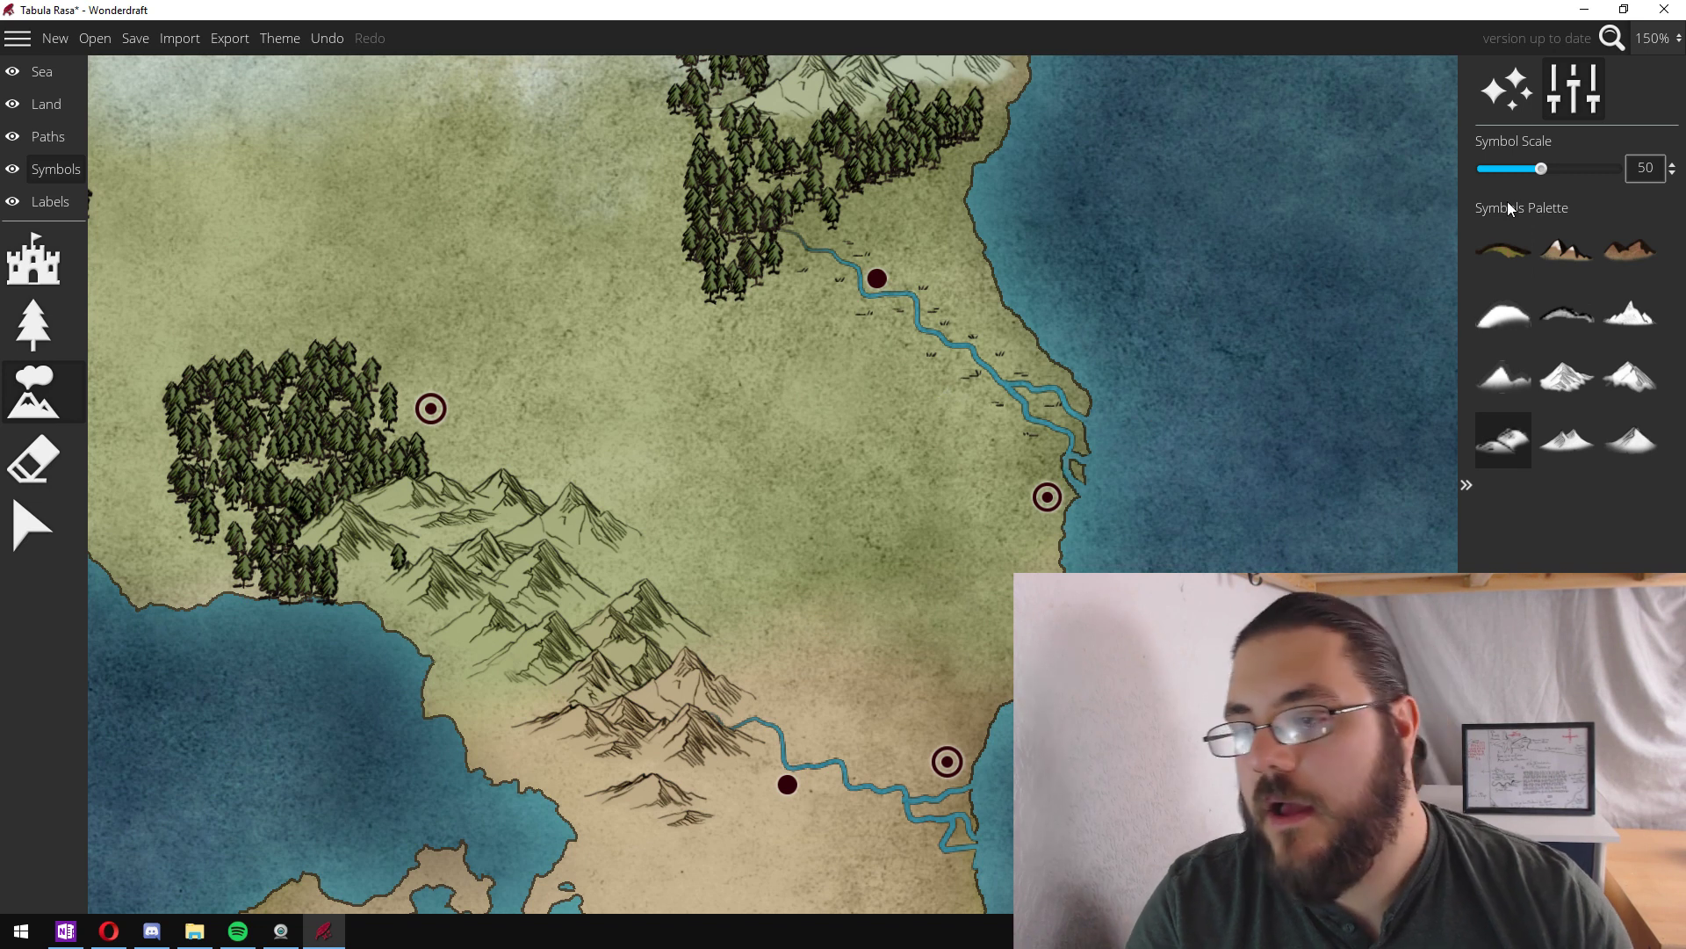
drag(1560, 175, 1586, 169)
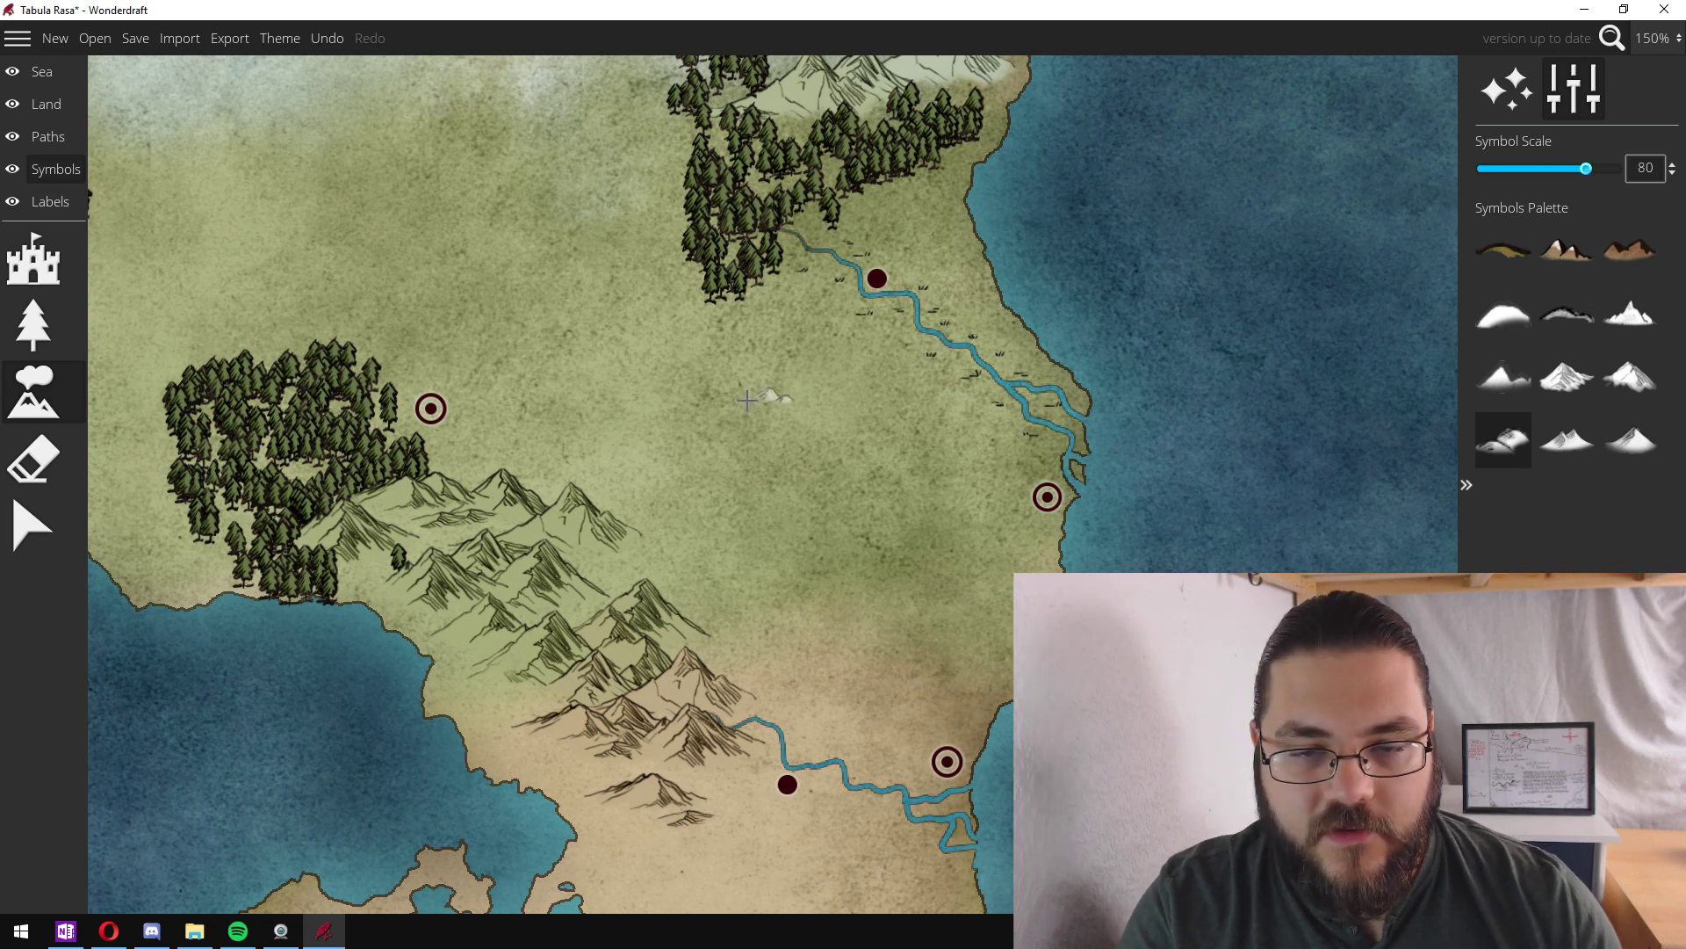
scroll(1159, 314, up, 2)
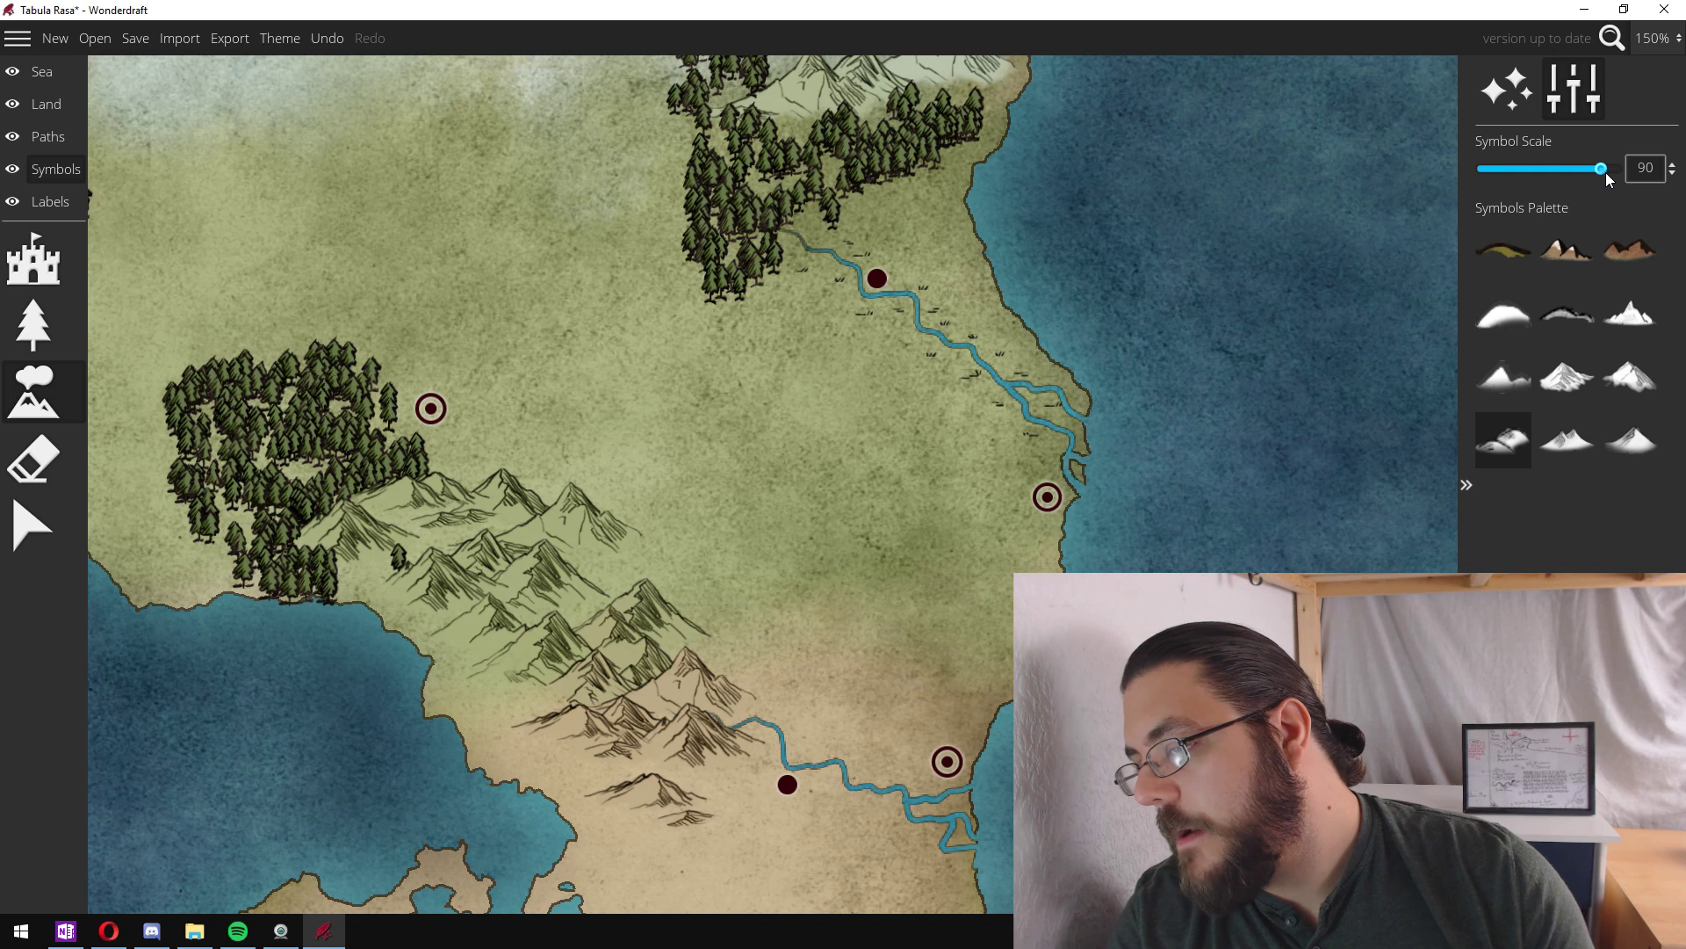
drag(762, 376, 839, 432)
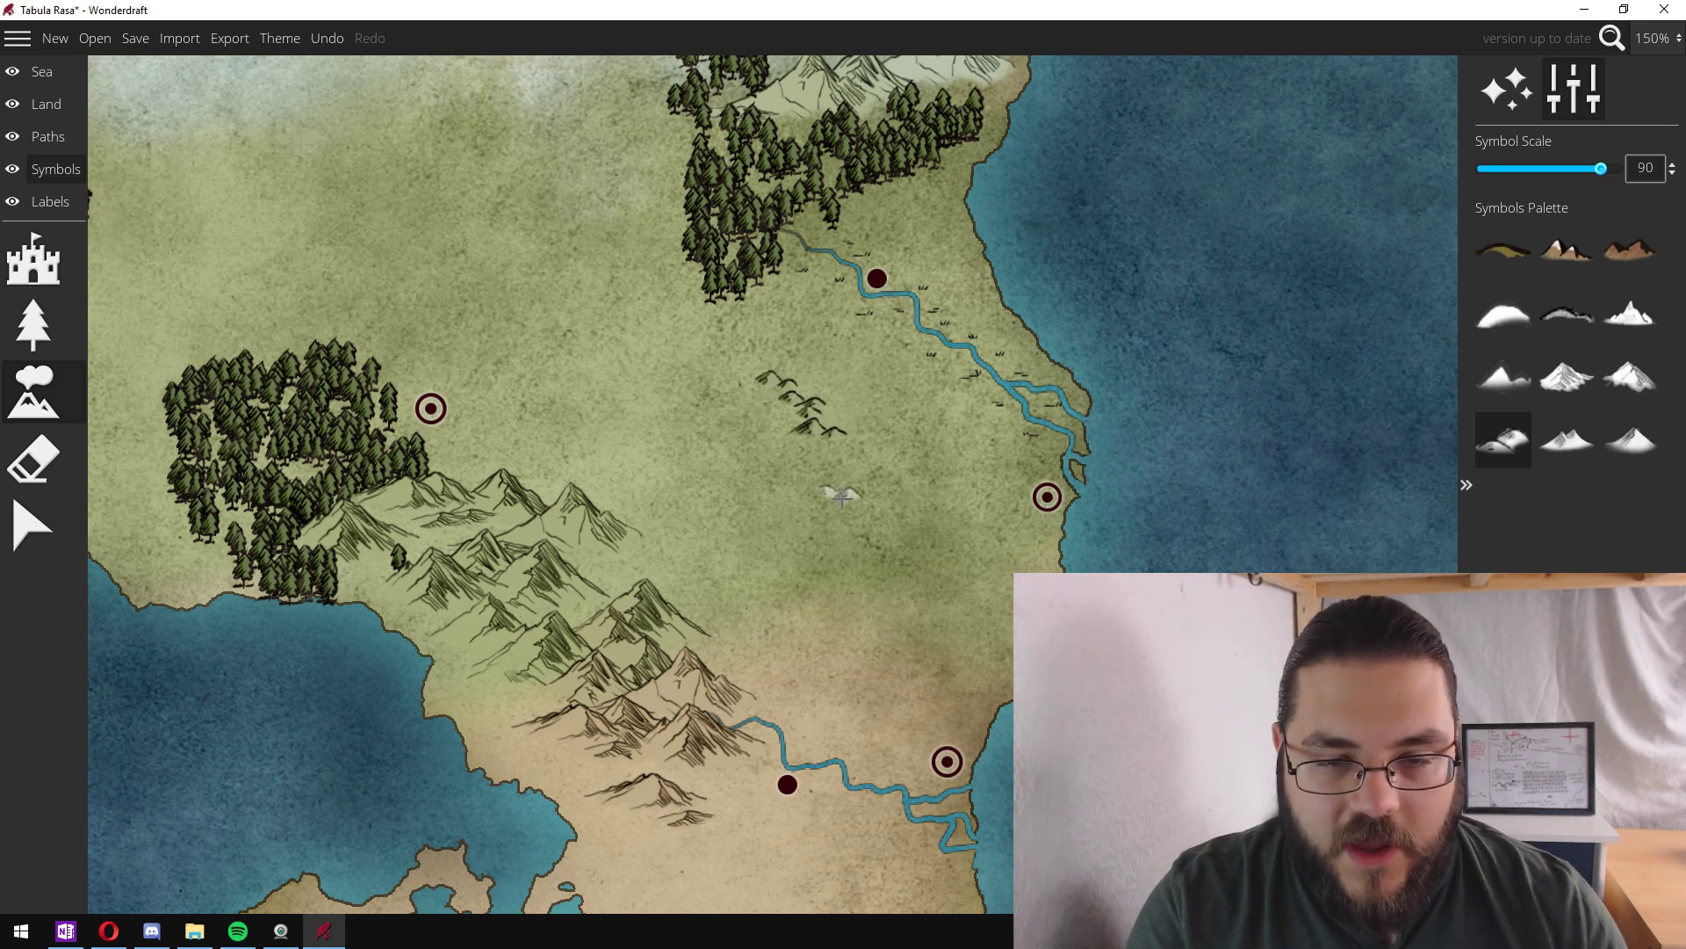
mouse_move(917, 567)
mouse_down()
mouse_move(948, 595)
mouse_move(1002, 579)
mouse_up()
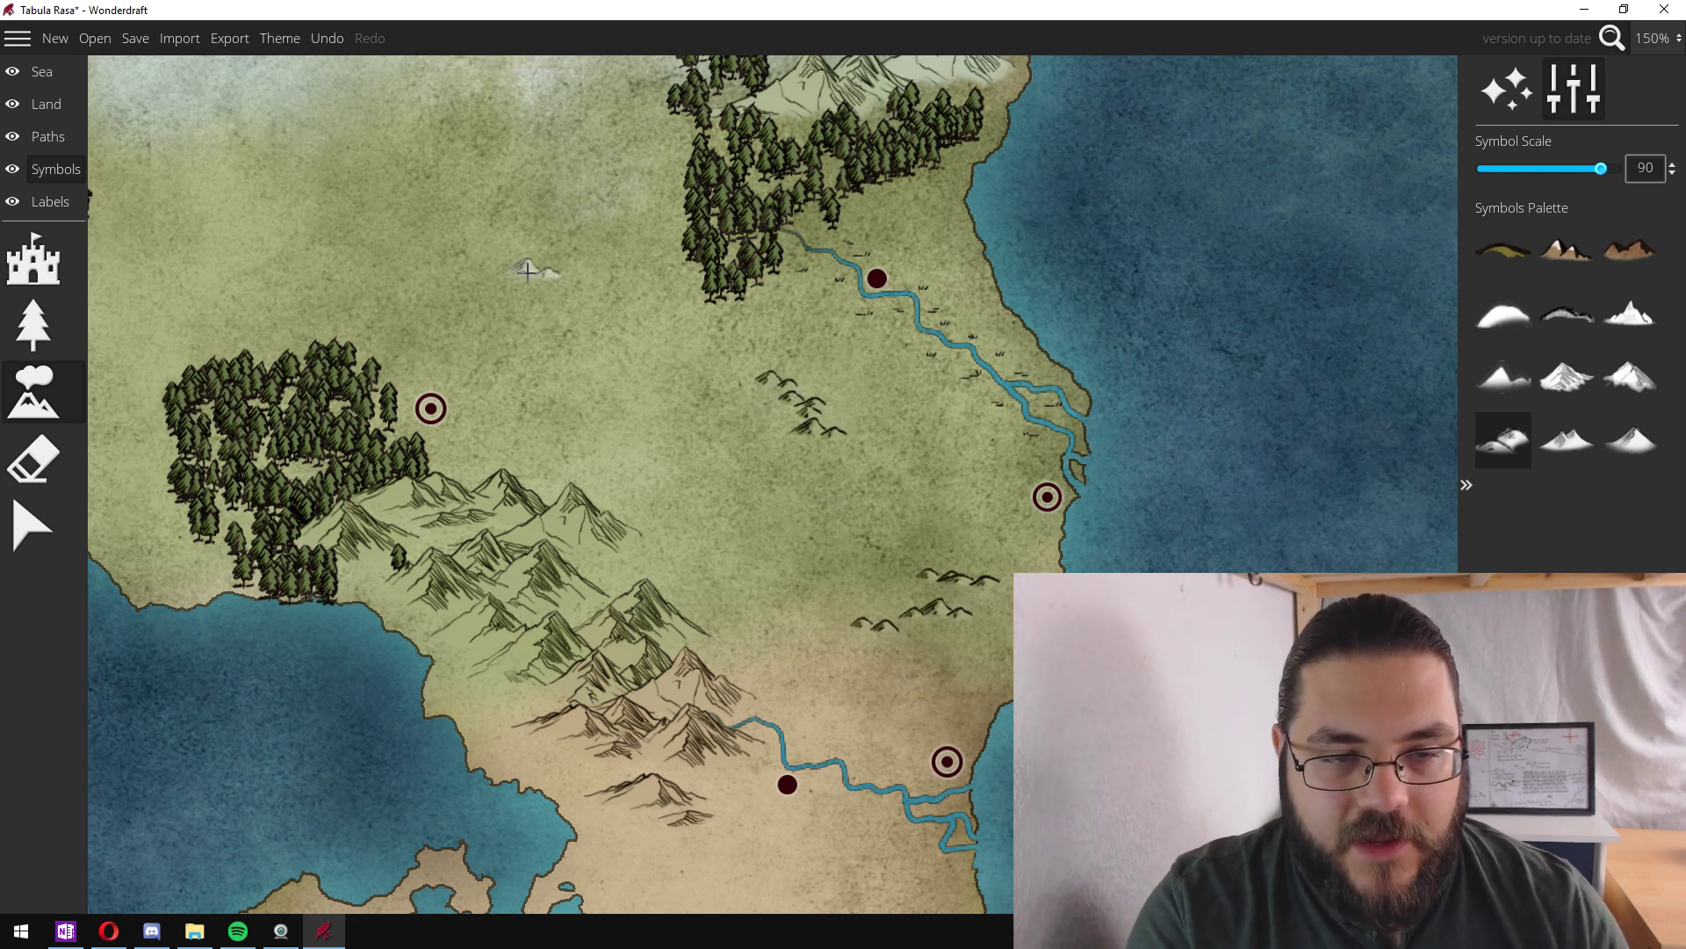
drag(532, 263, 595, 270)
drag(604, 380, 641, 421)
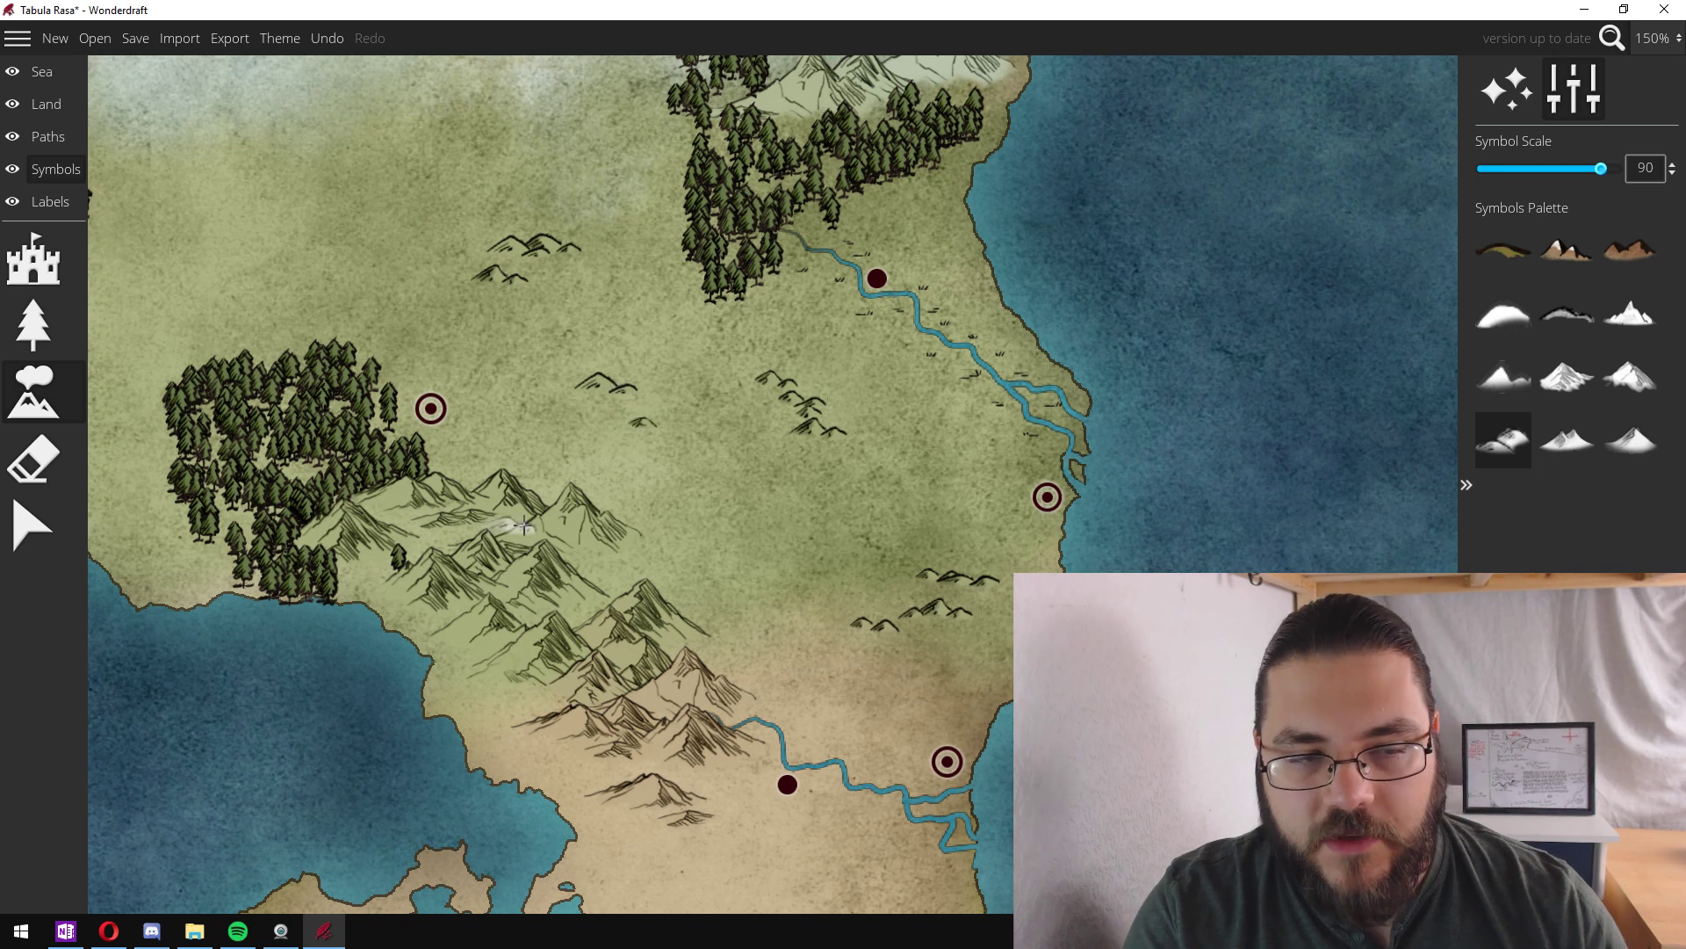
- Scatter dark grass tufts at symbol size 55 across the central and western plains
click(35, 326)
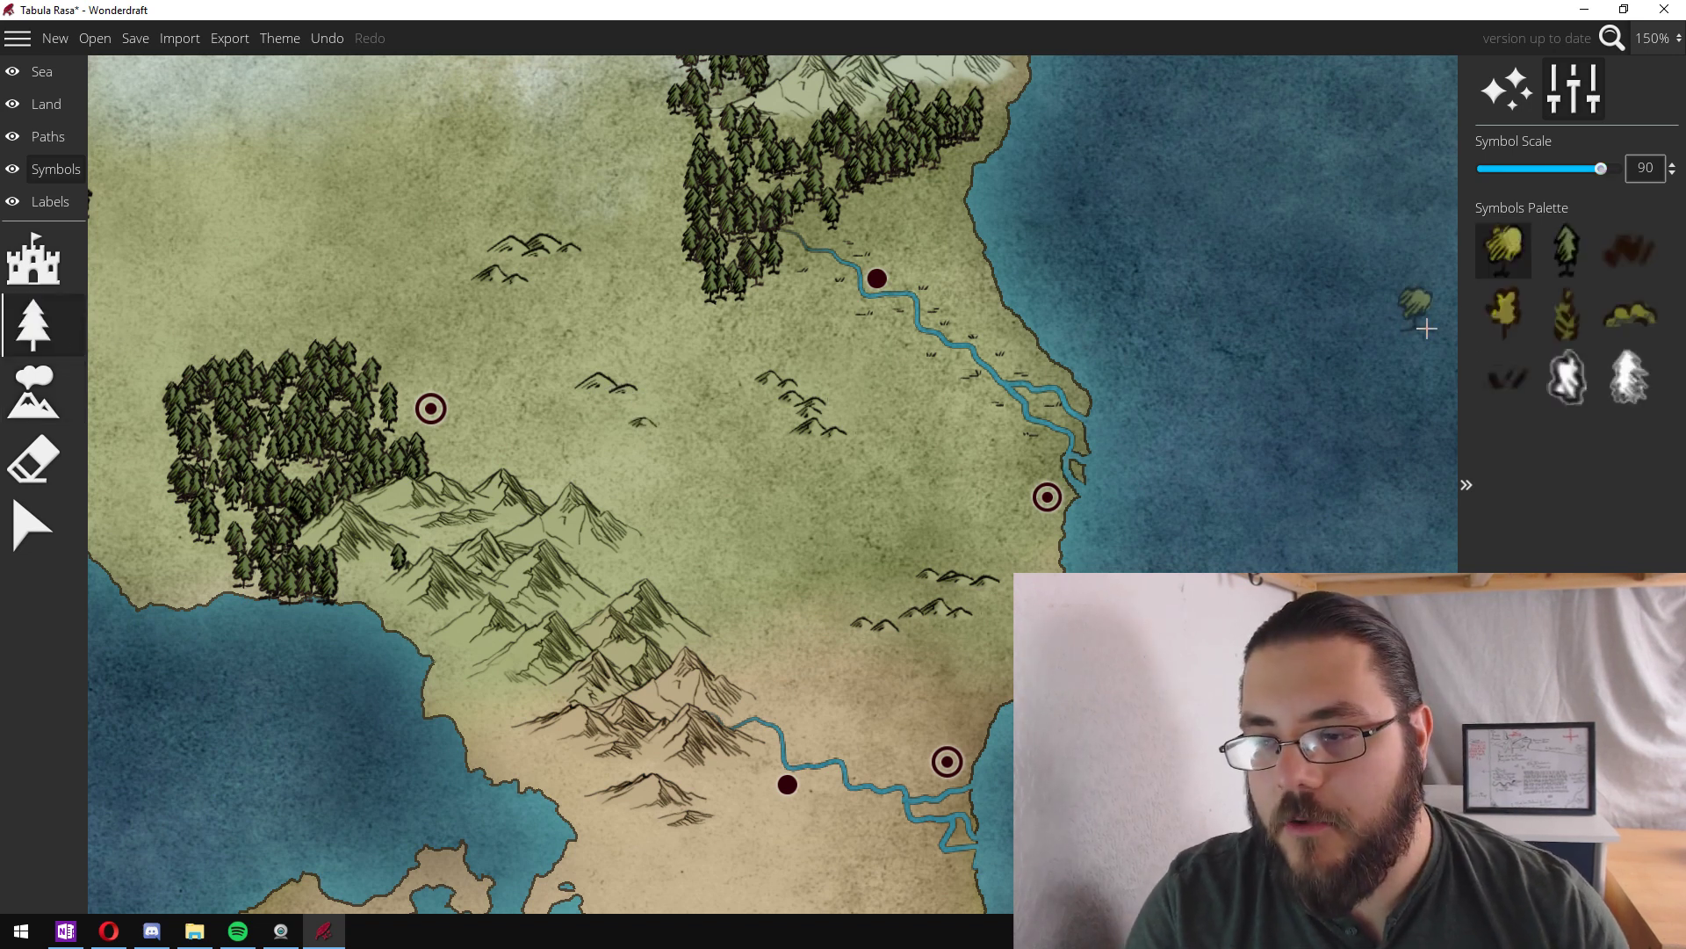
click(1626, 274)
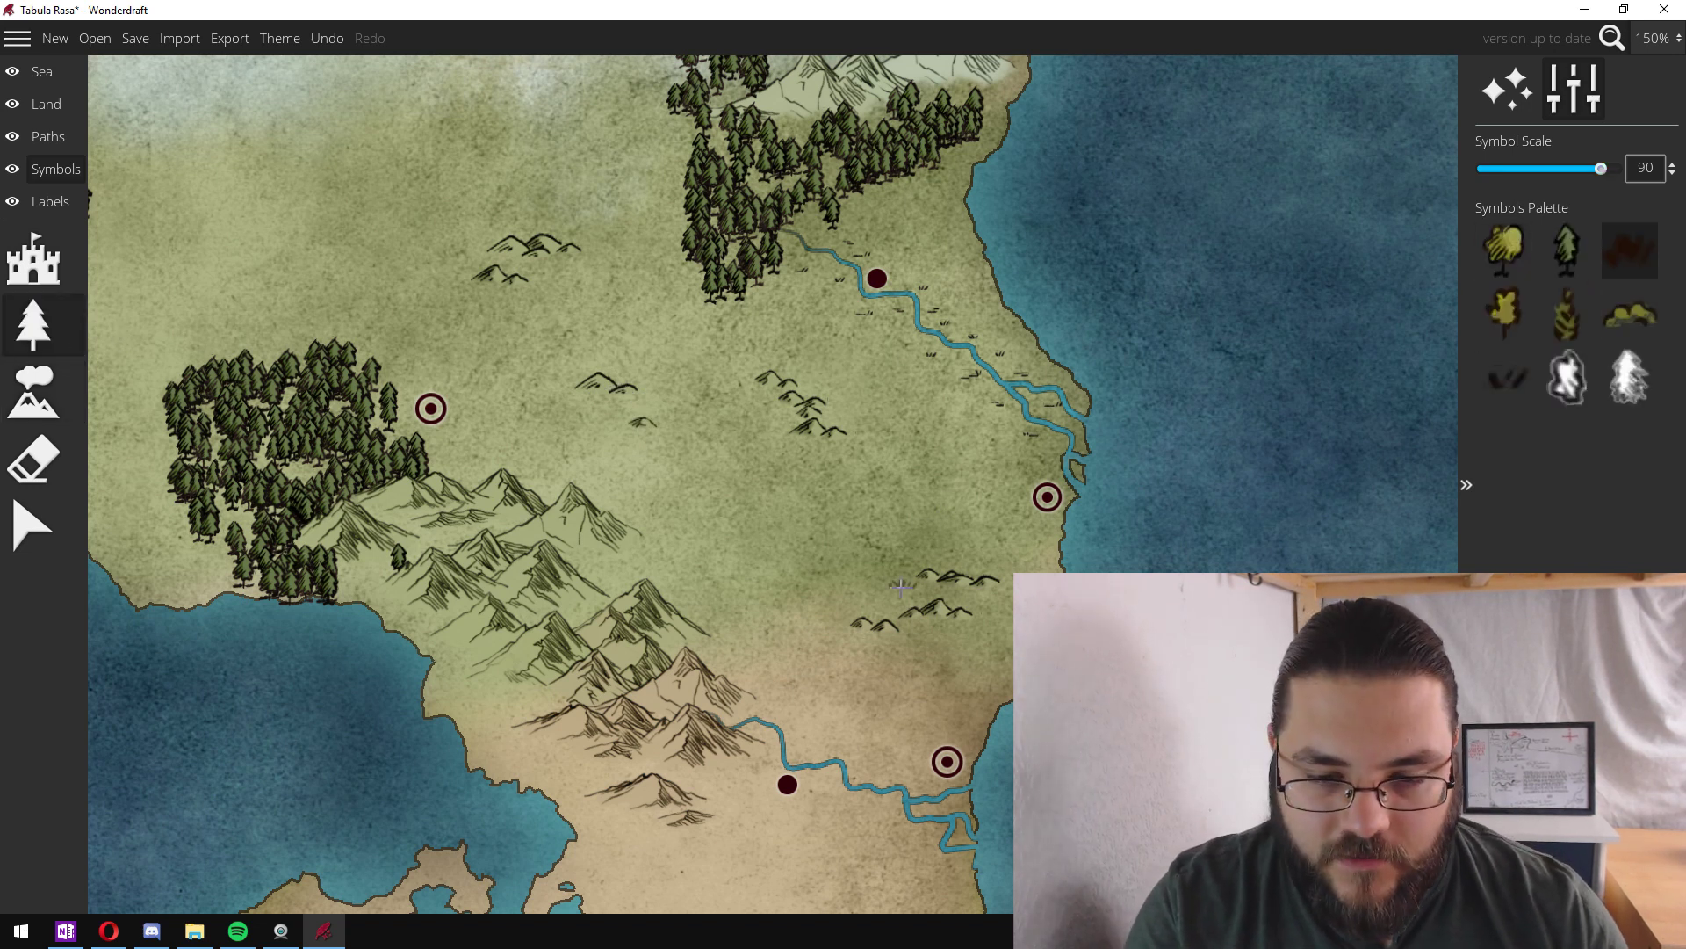
click(889, 595)
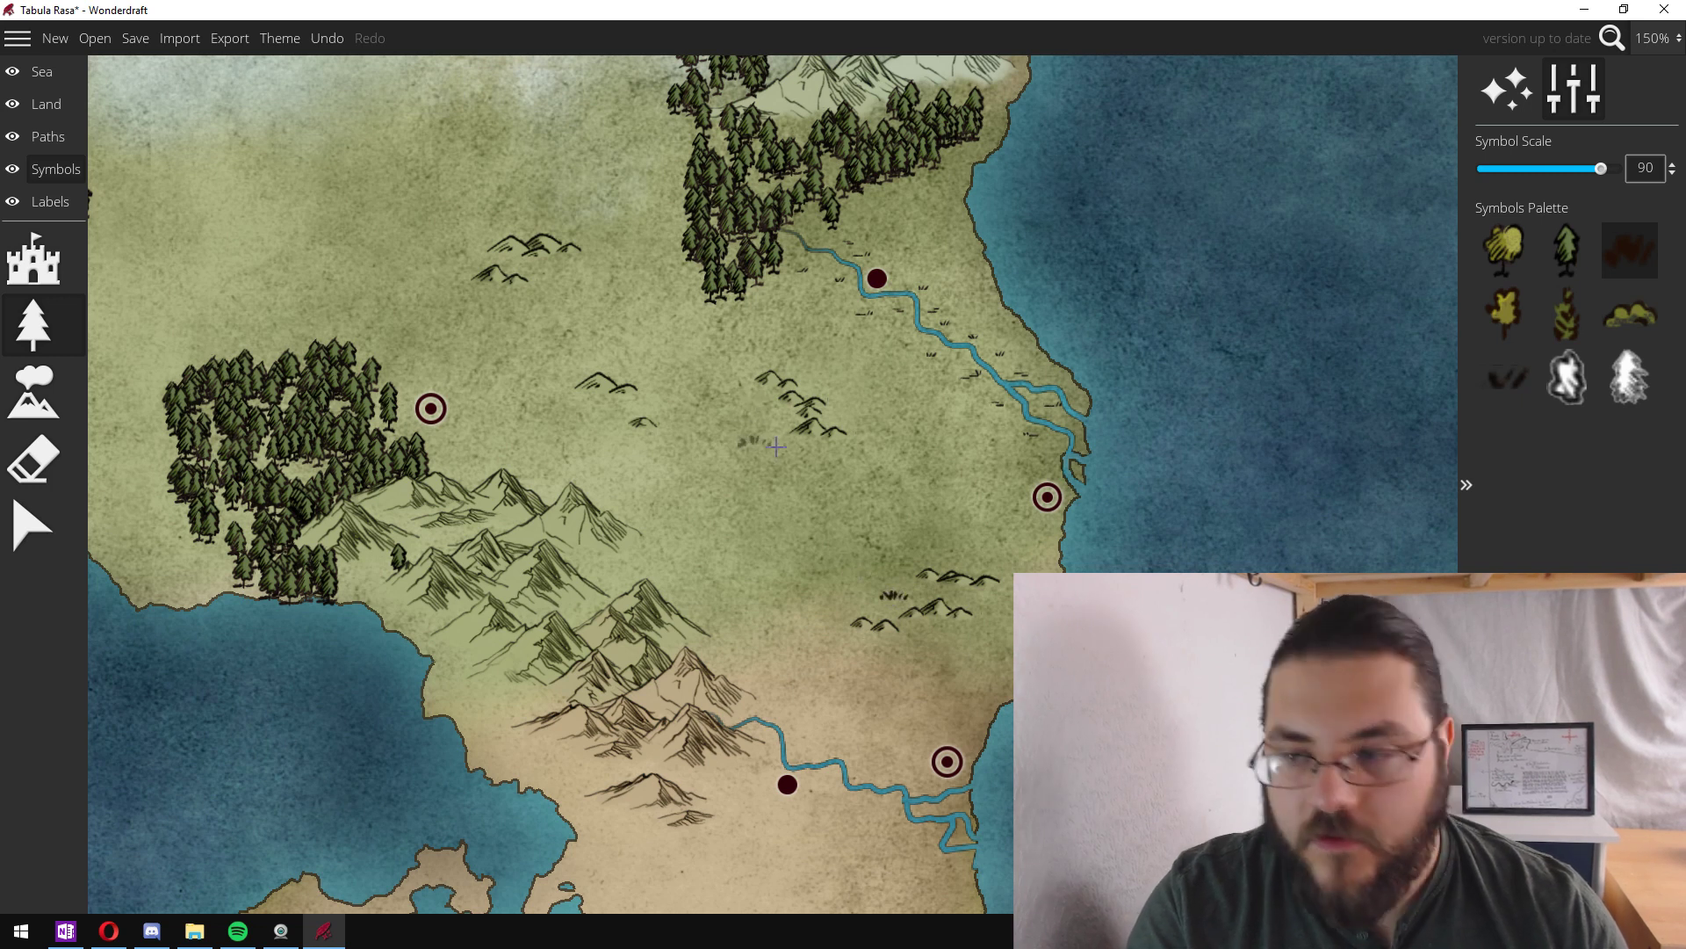
drag(1601, 167, 1549, 167)
drag(755, 402, 755, 449)
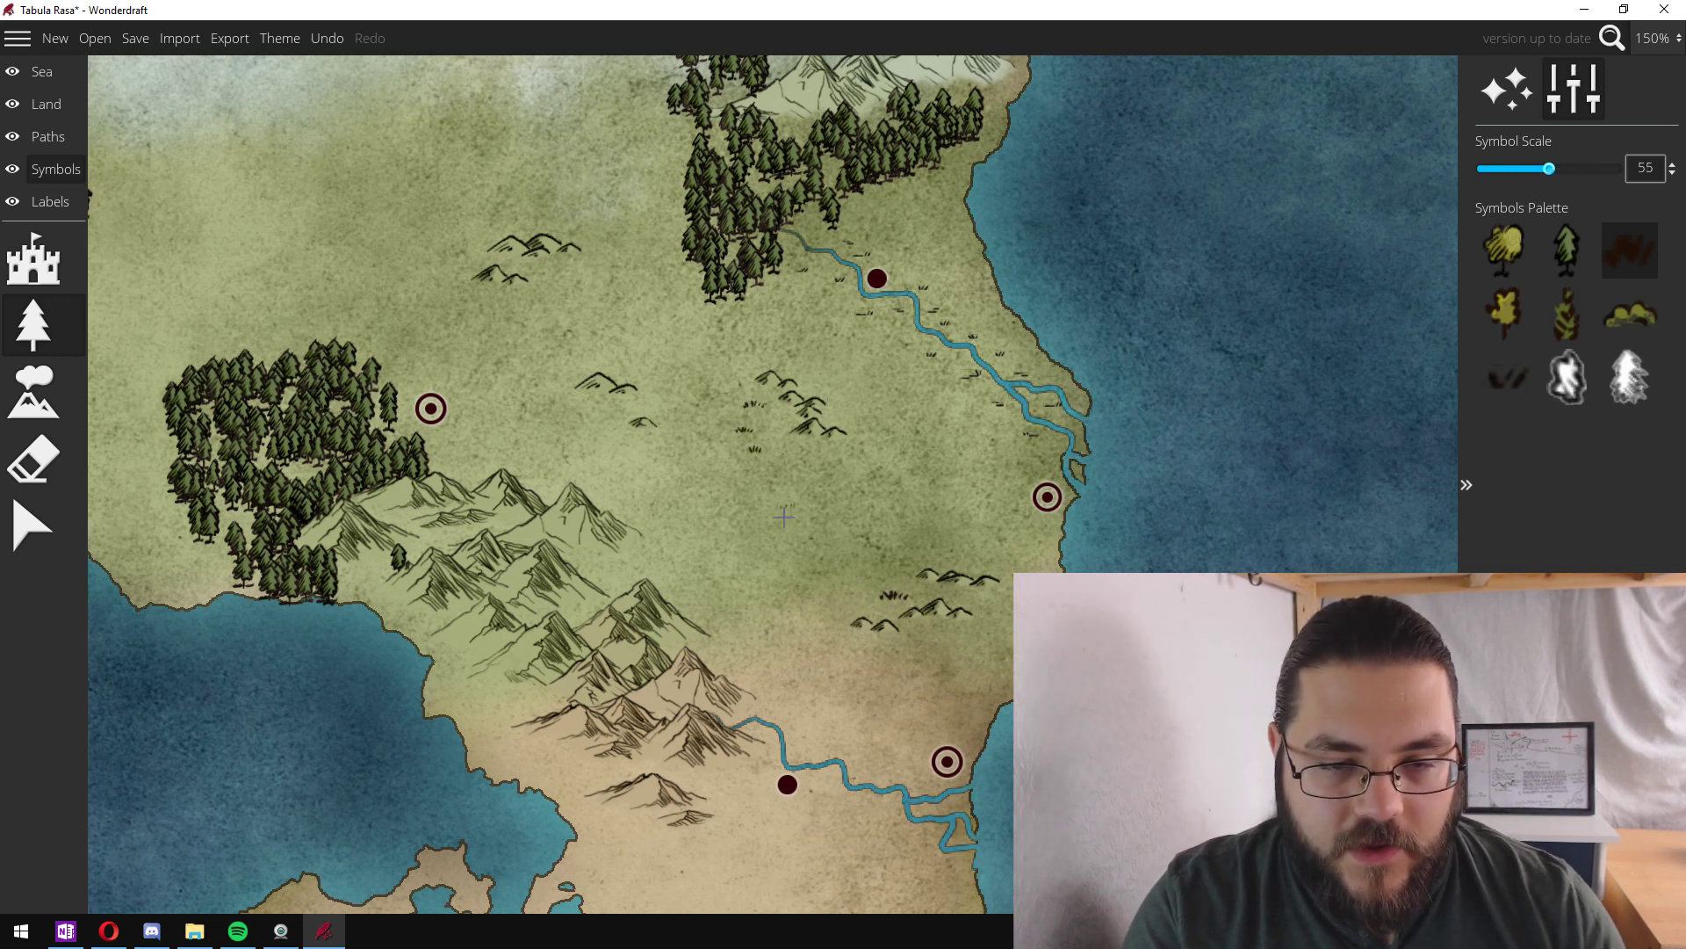
drag(523, 314, 581, 271)
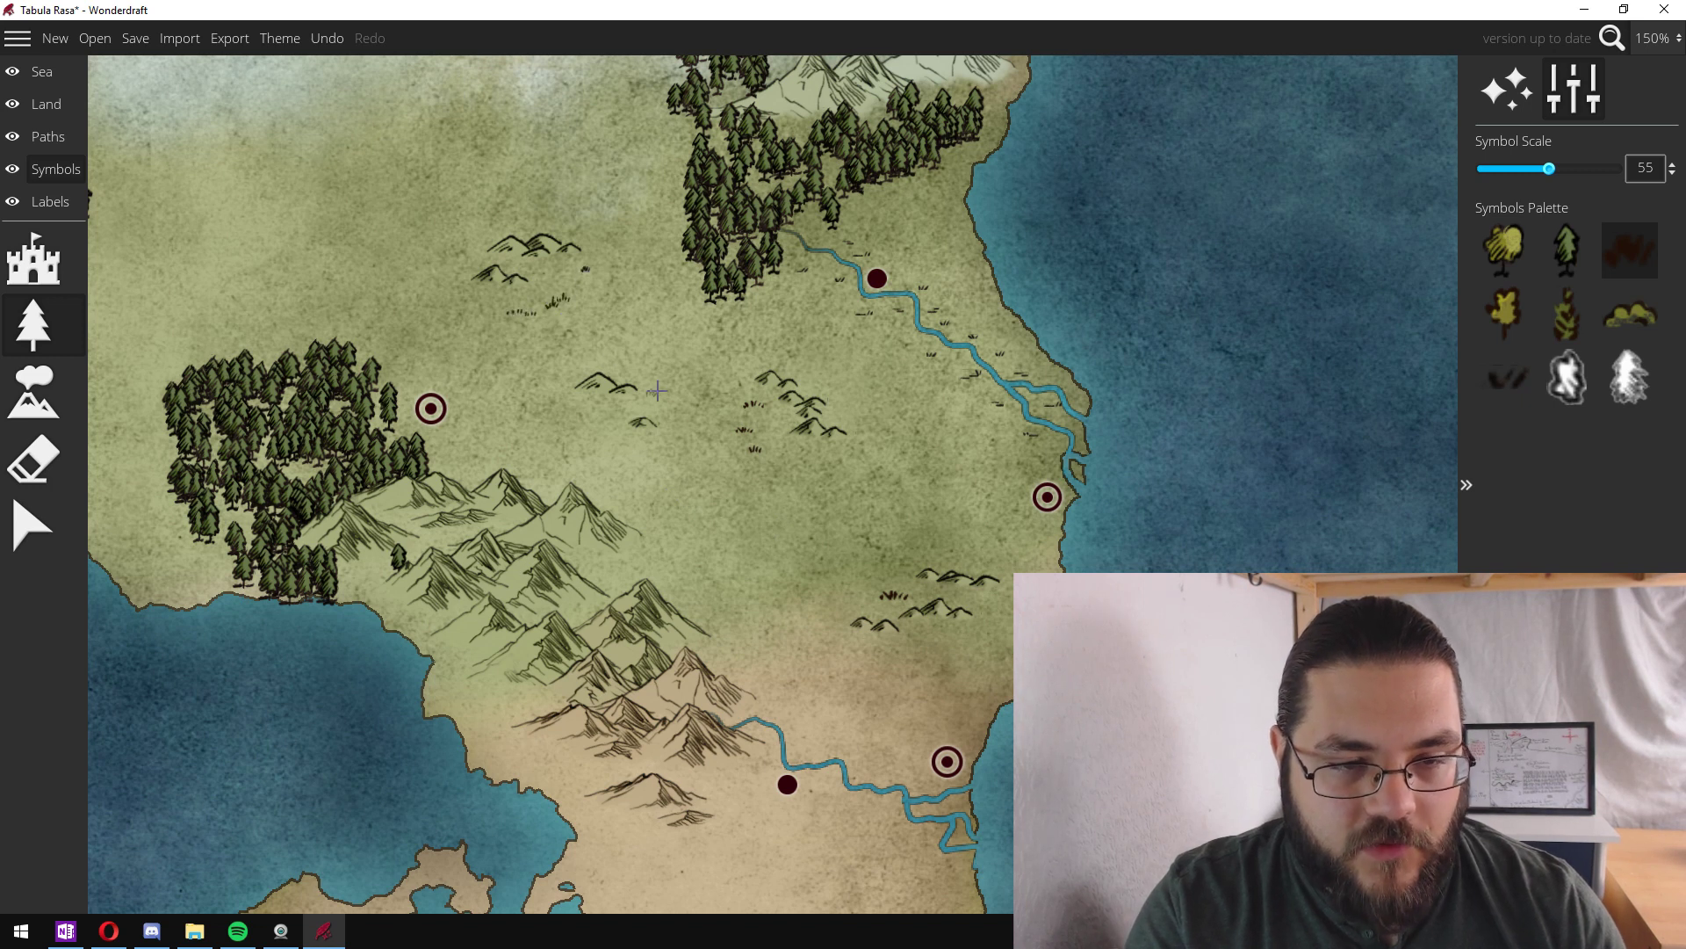
drag(627, 355, 655, 382)
drag(588, 437, 632, 443)
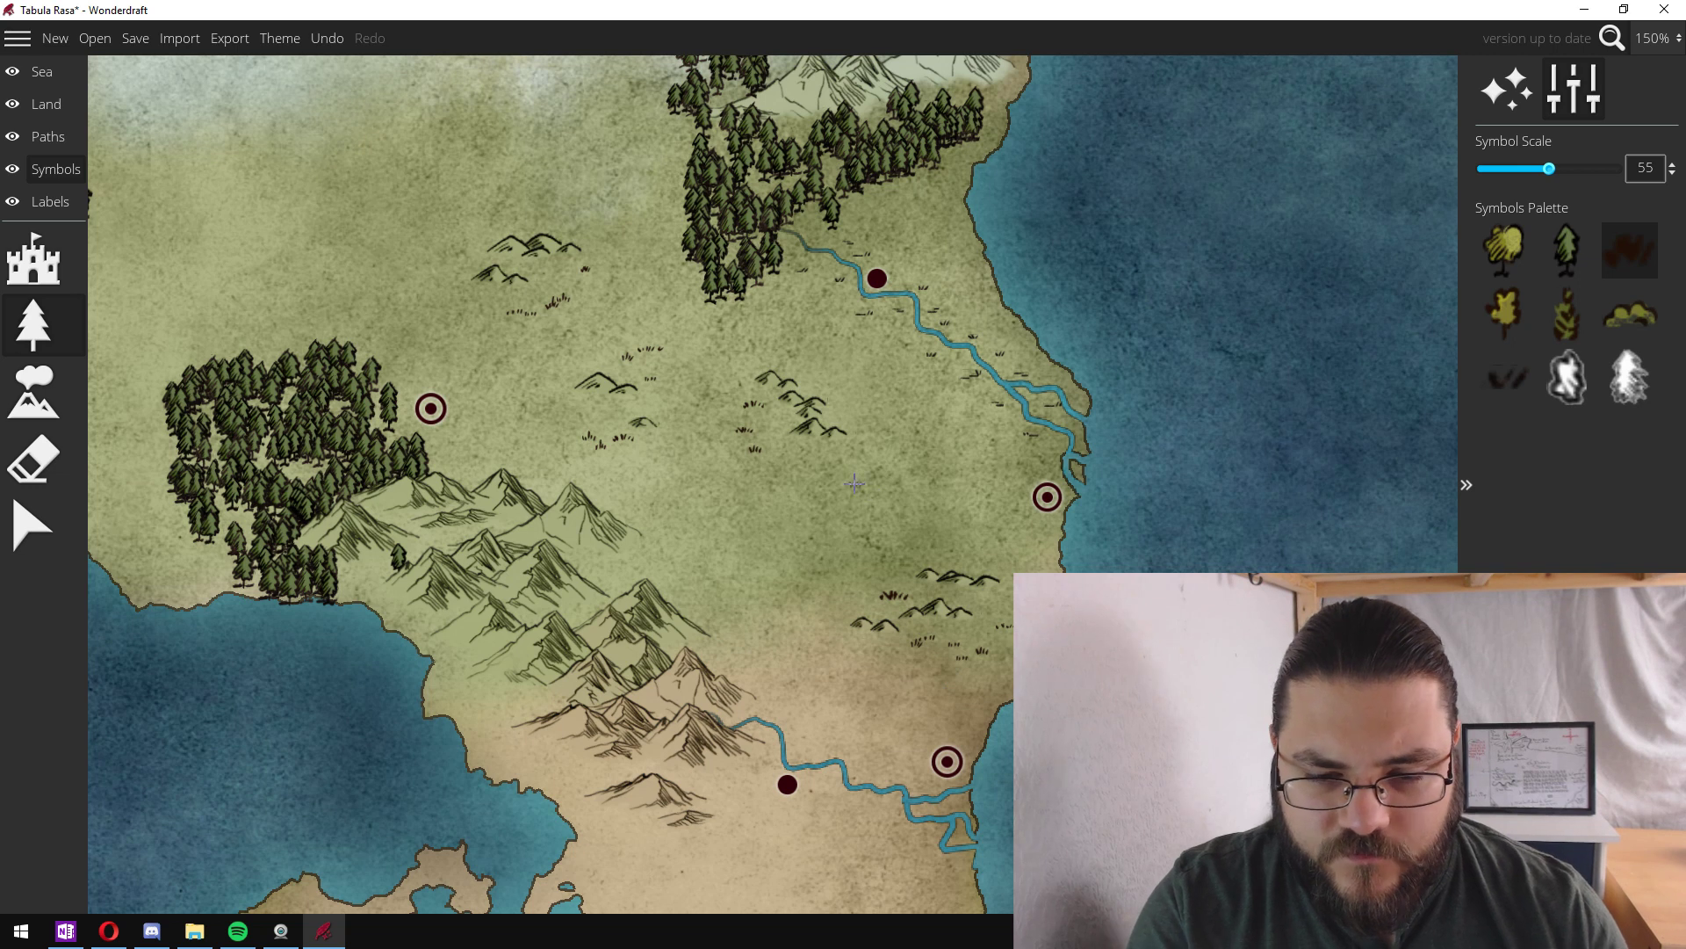
- Stamp small trees singly and in tight clusters on the grassland among the hills
click(918, 491)
click(835, 422)
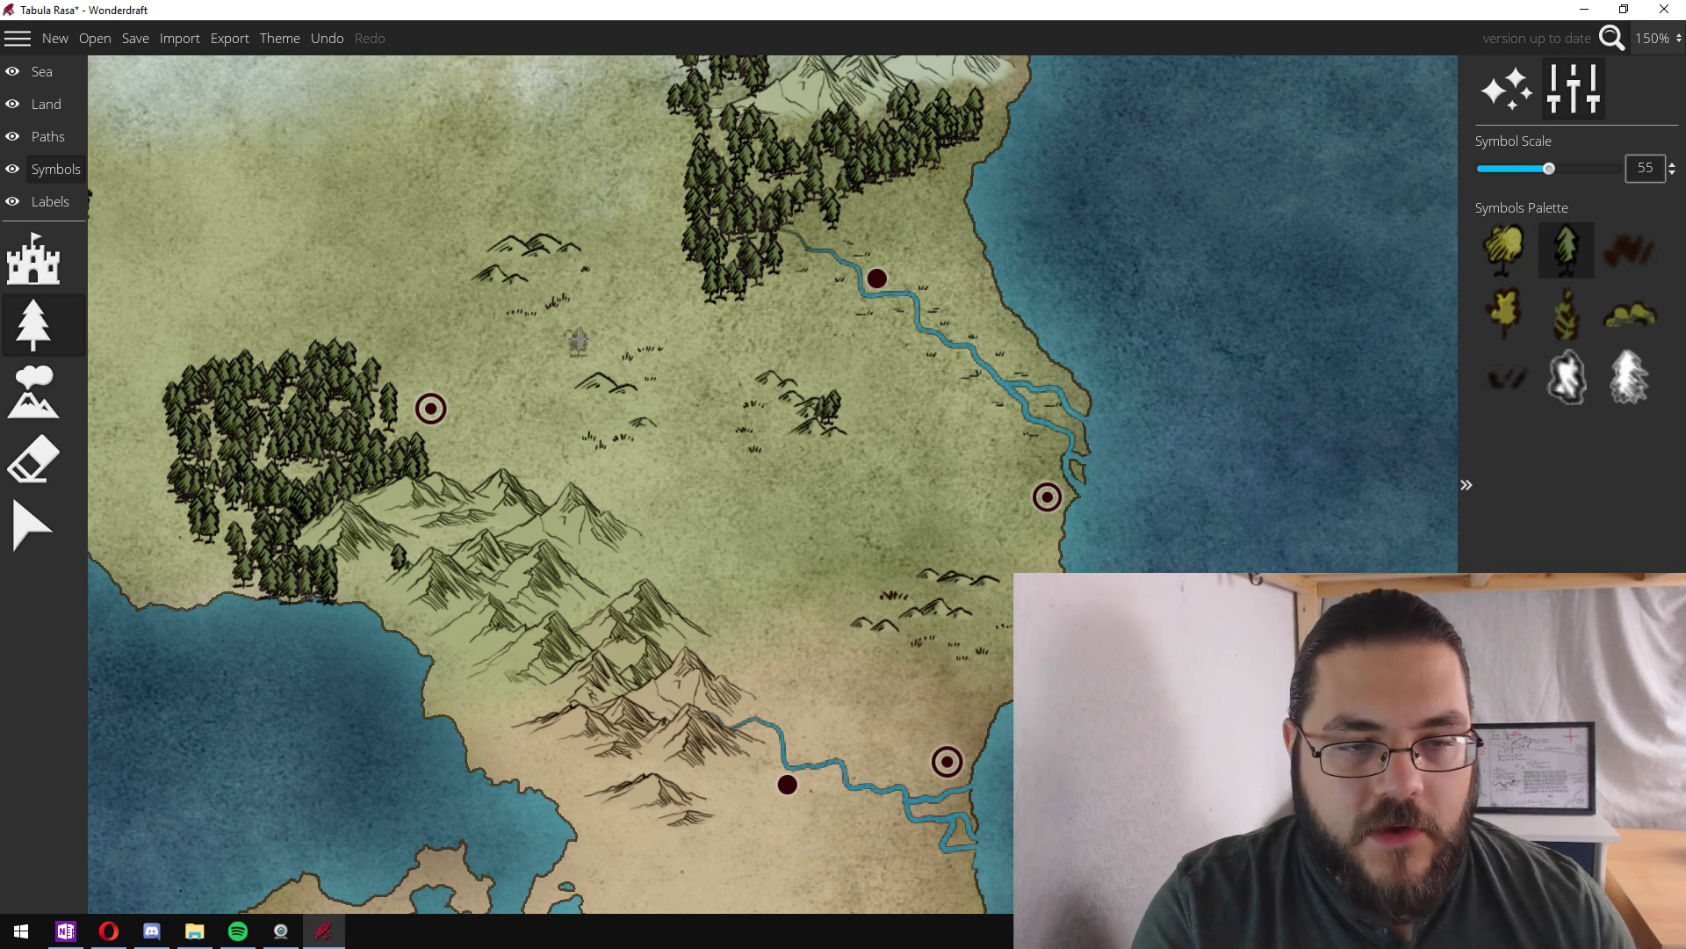
click(533, 299)
click(531, 302)
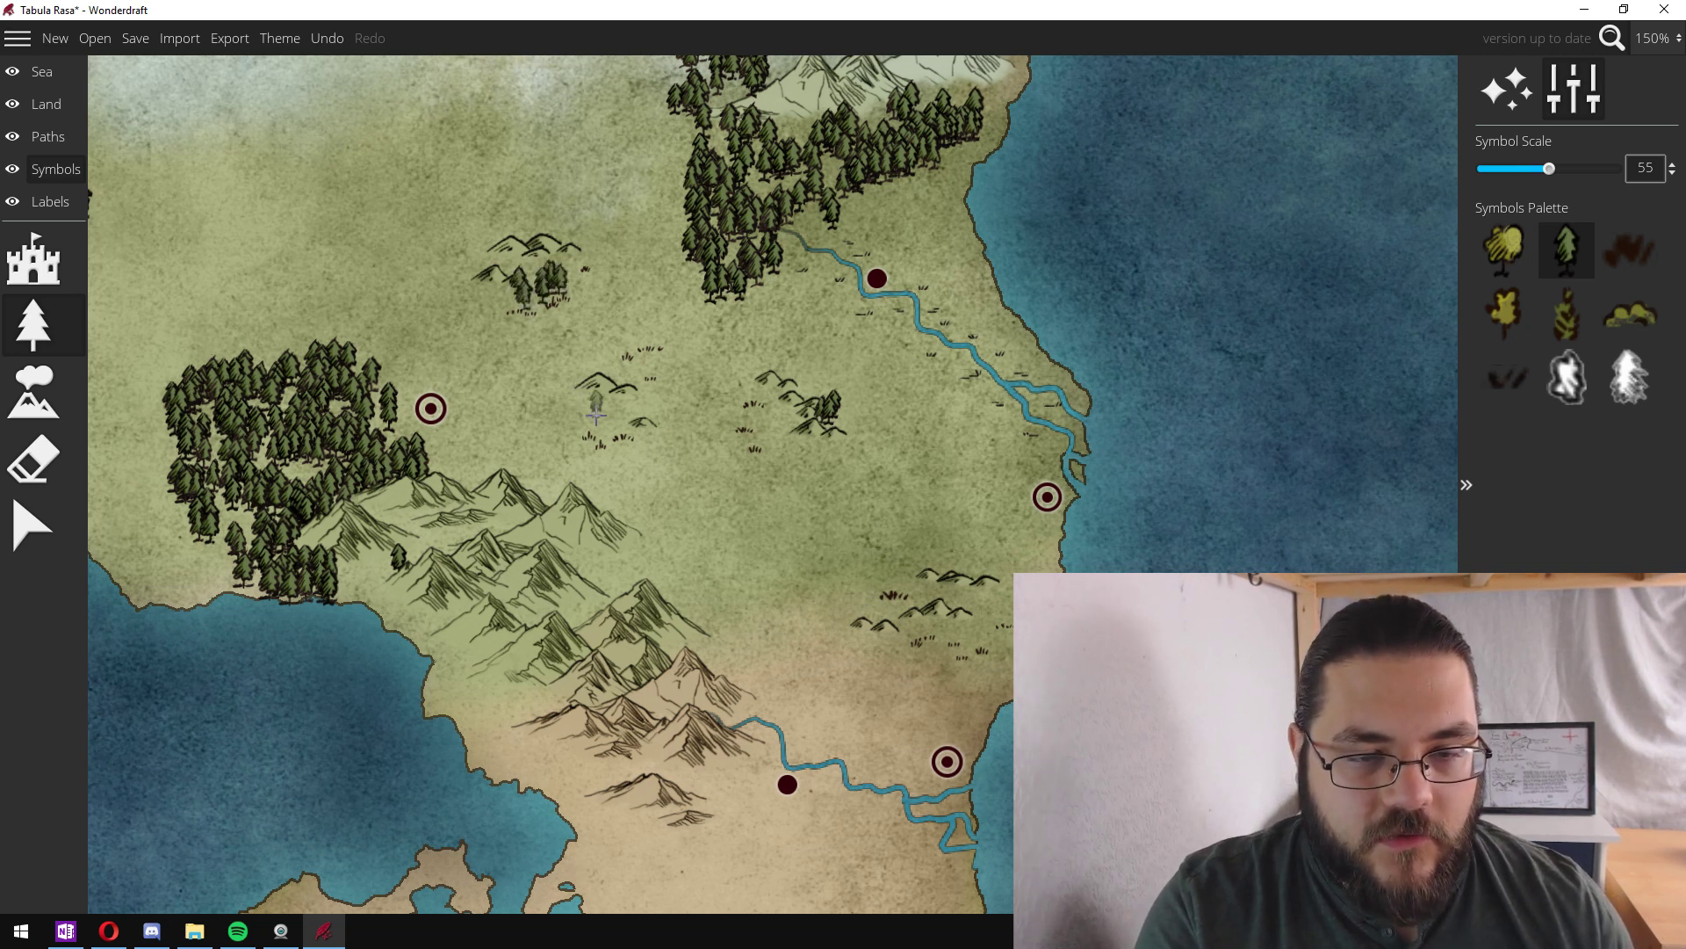
click(619, 406)
click(619, 397)
click(591, 404)
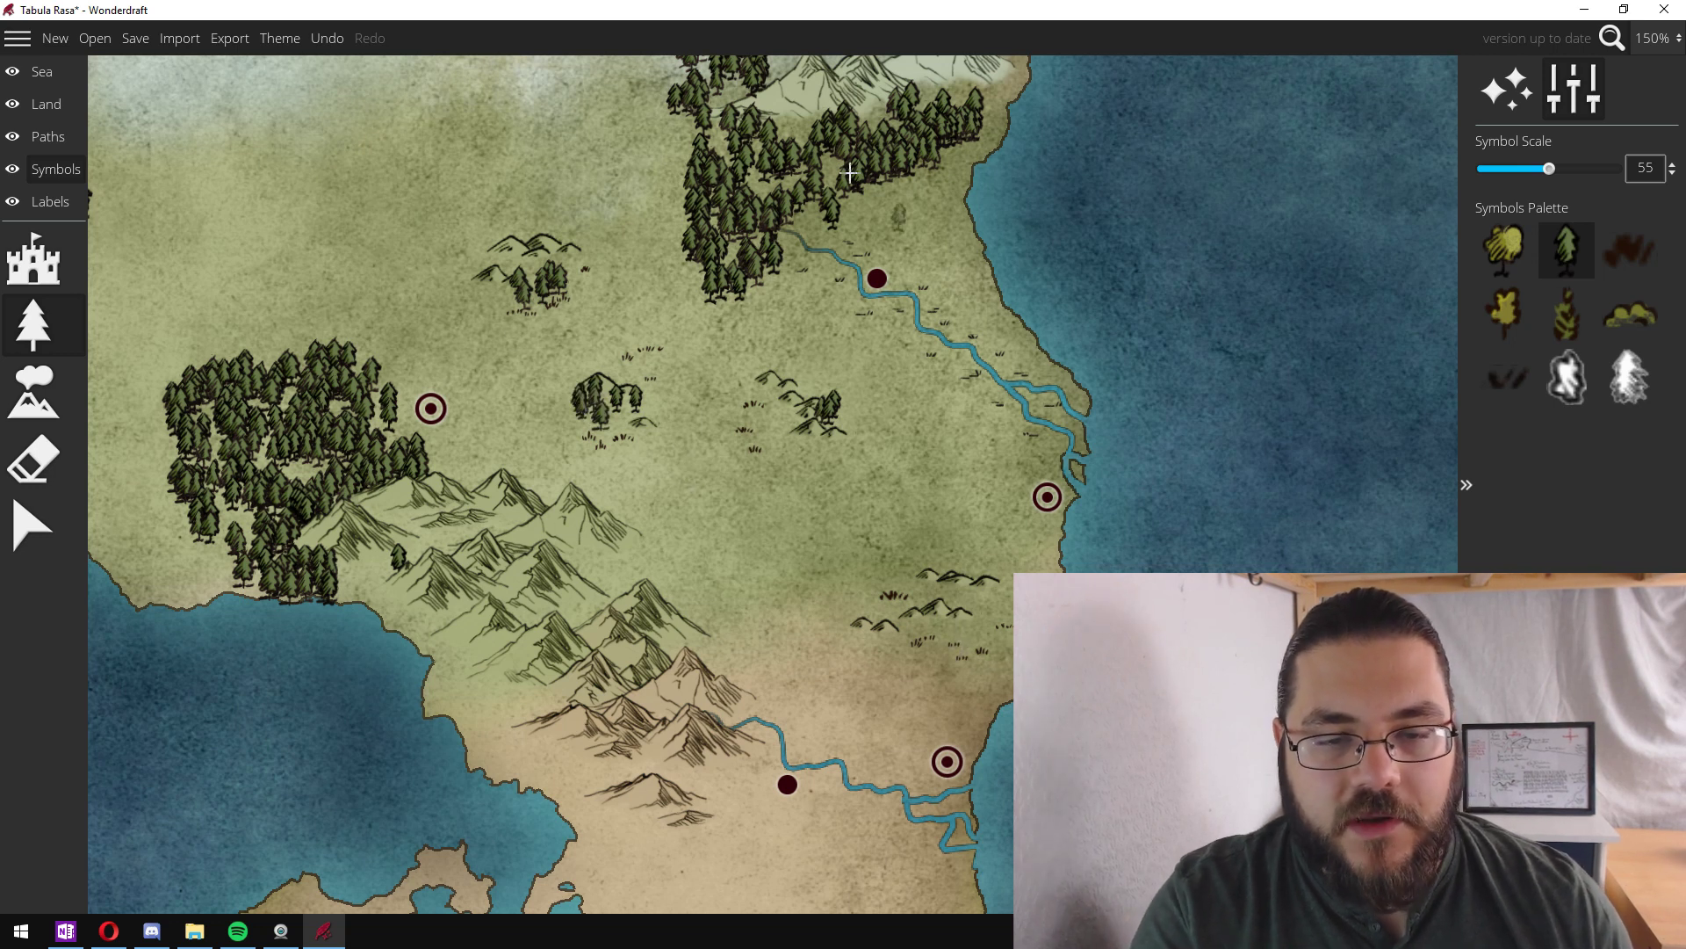
click(1001, 604)
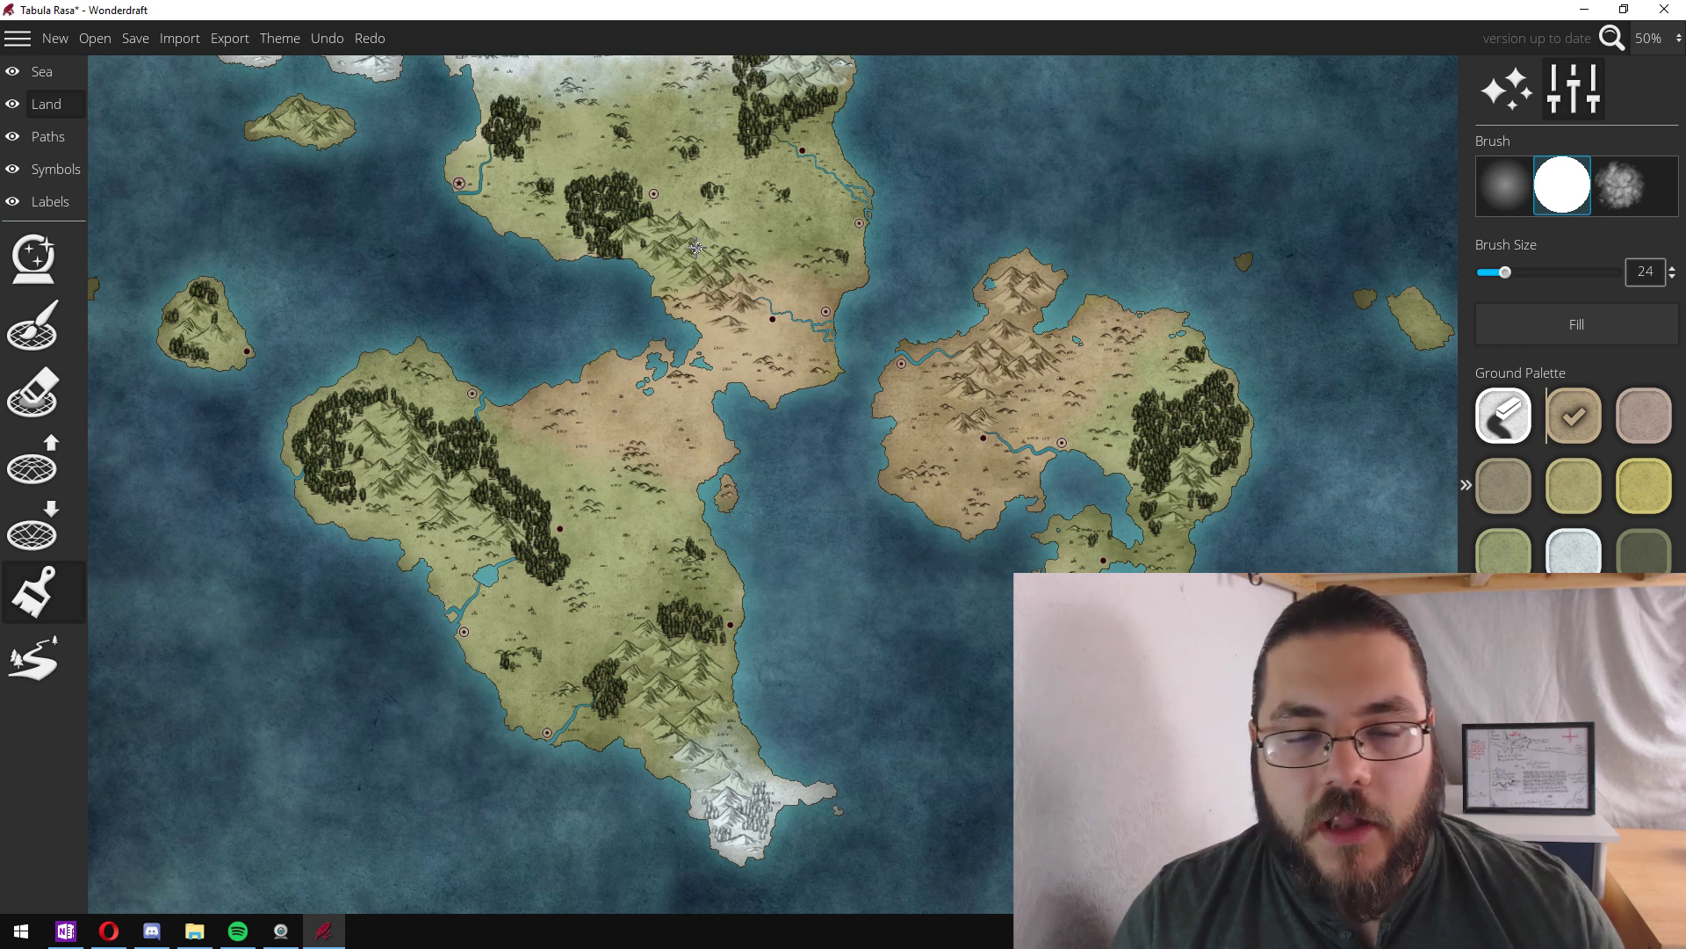
- Zoom in, choose a darker khaki ground swatch, and begin painting it onto a mountain peak
scroll(653, 231, up, 1)
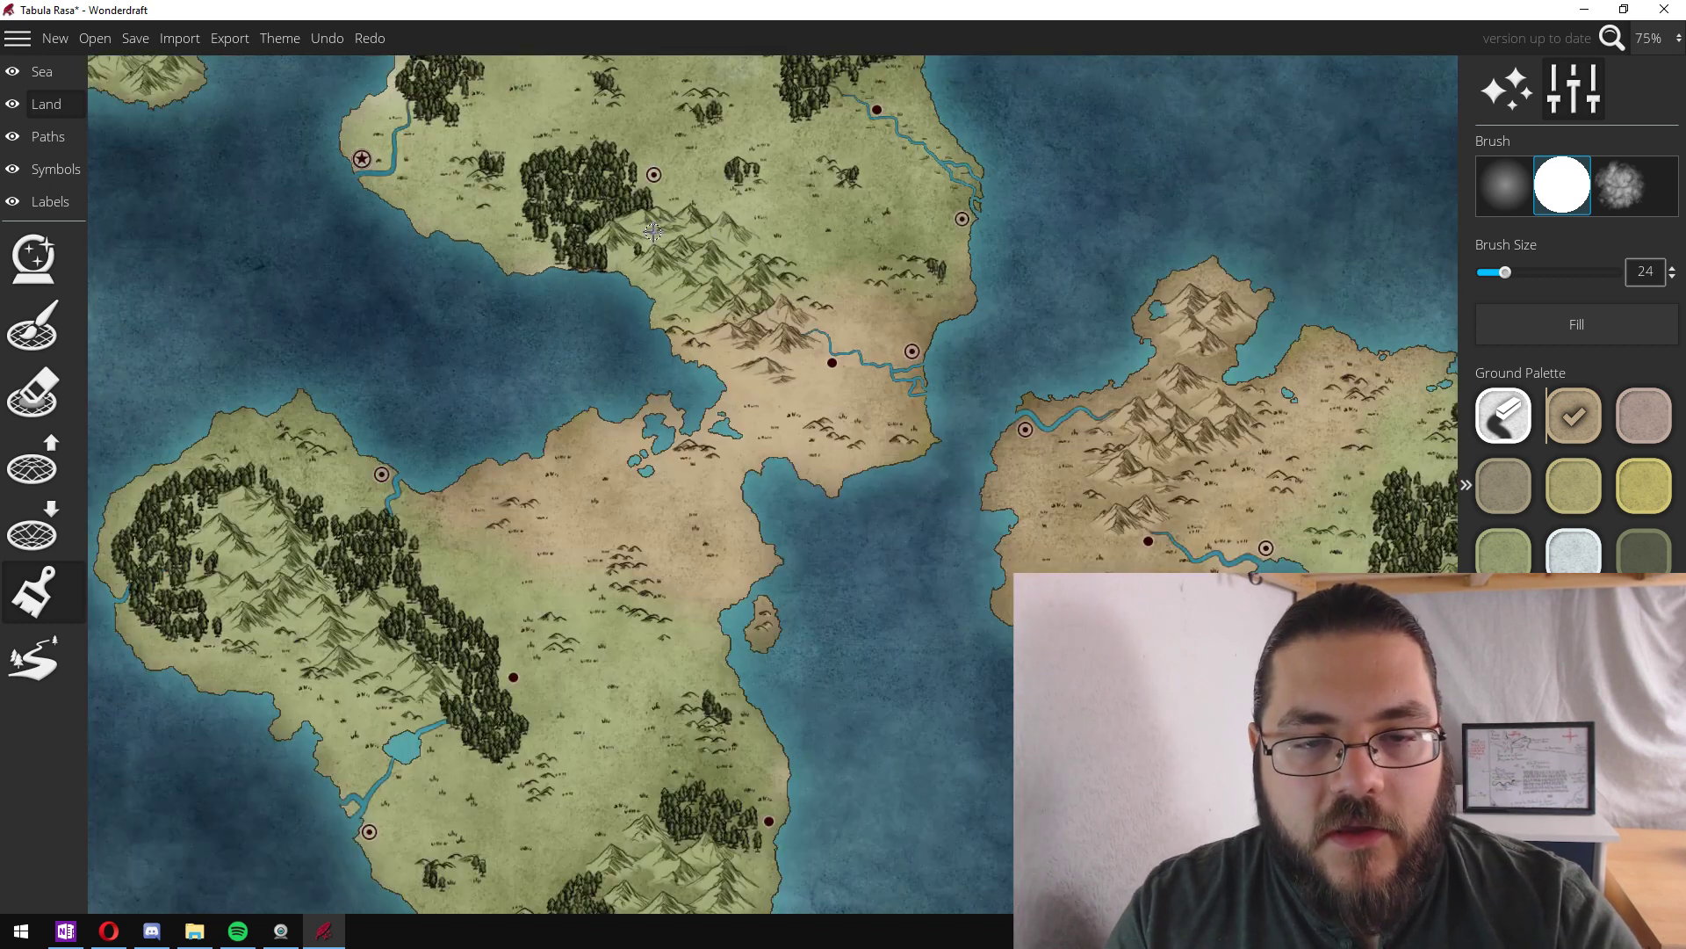
scroll(654, 231, up, 4)
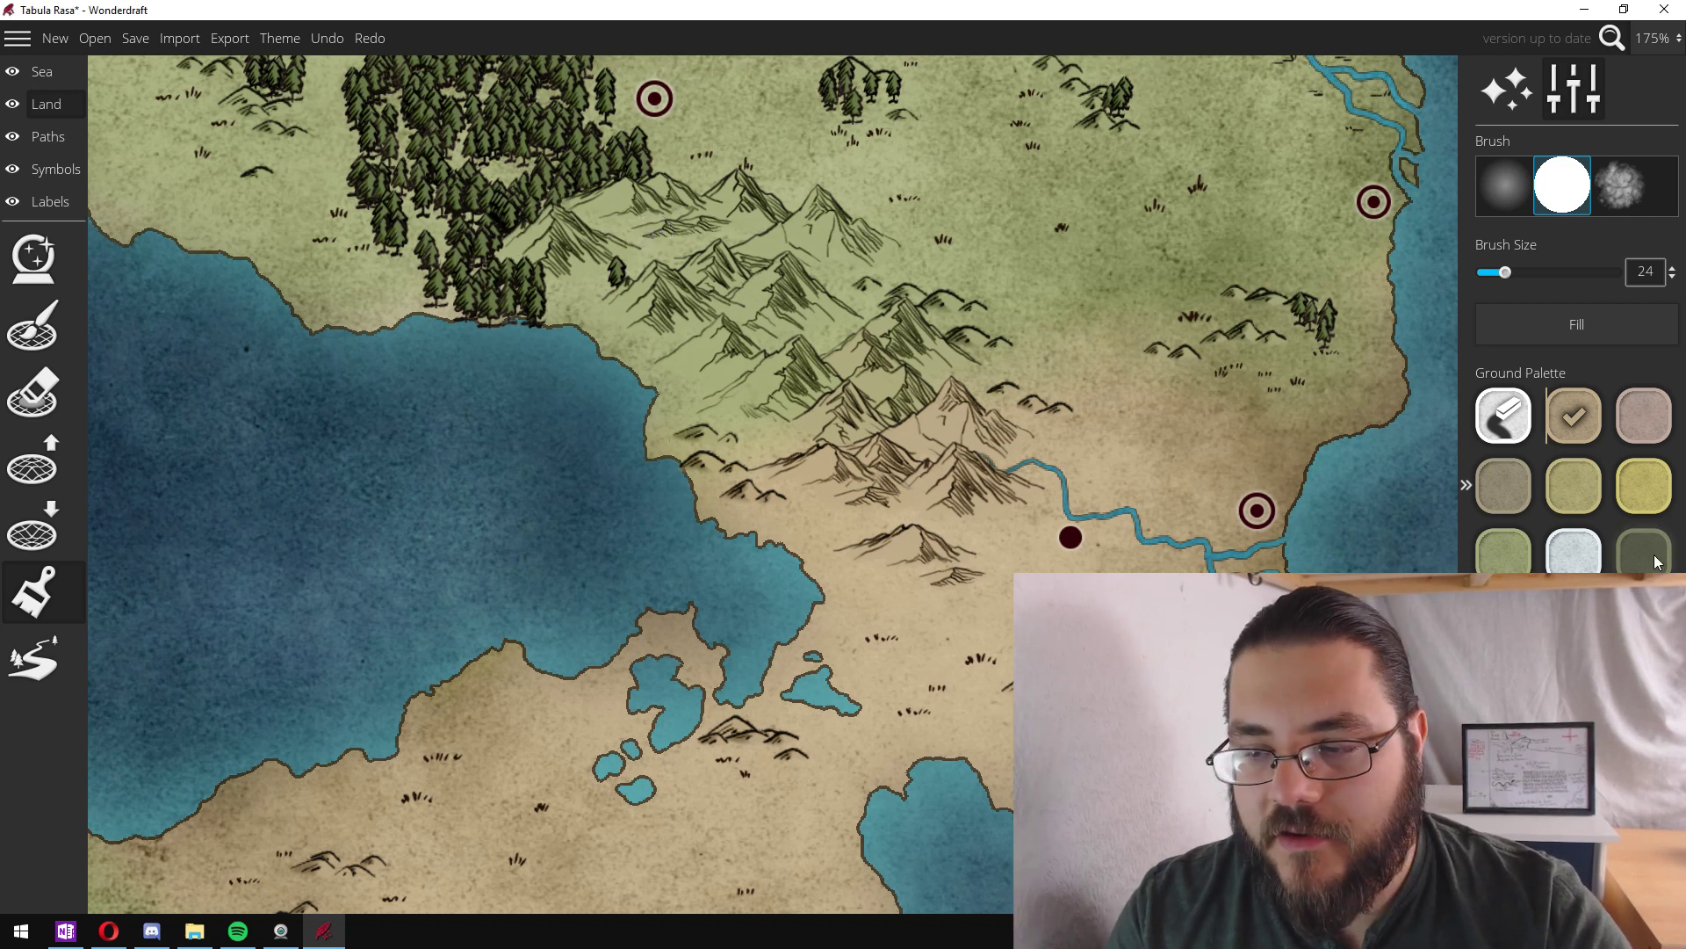
click(1504, 485)
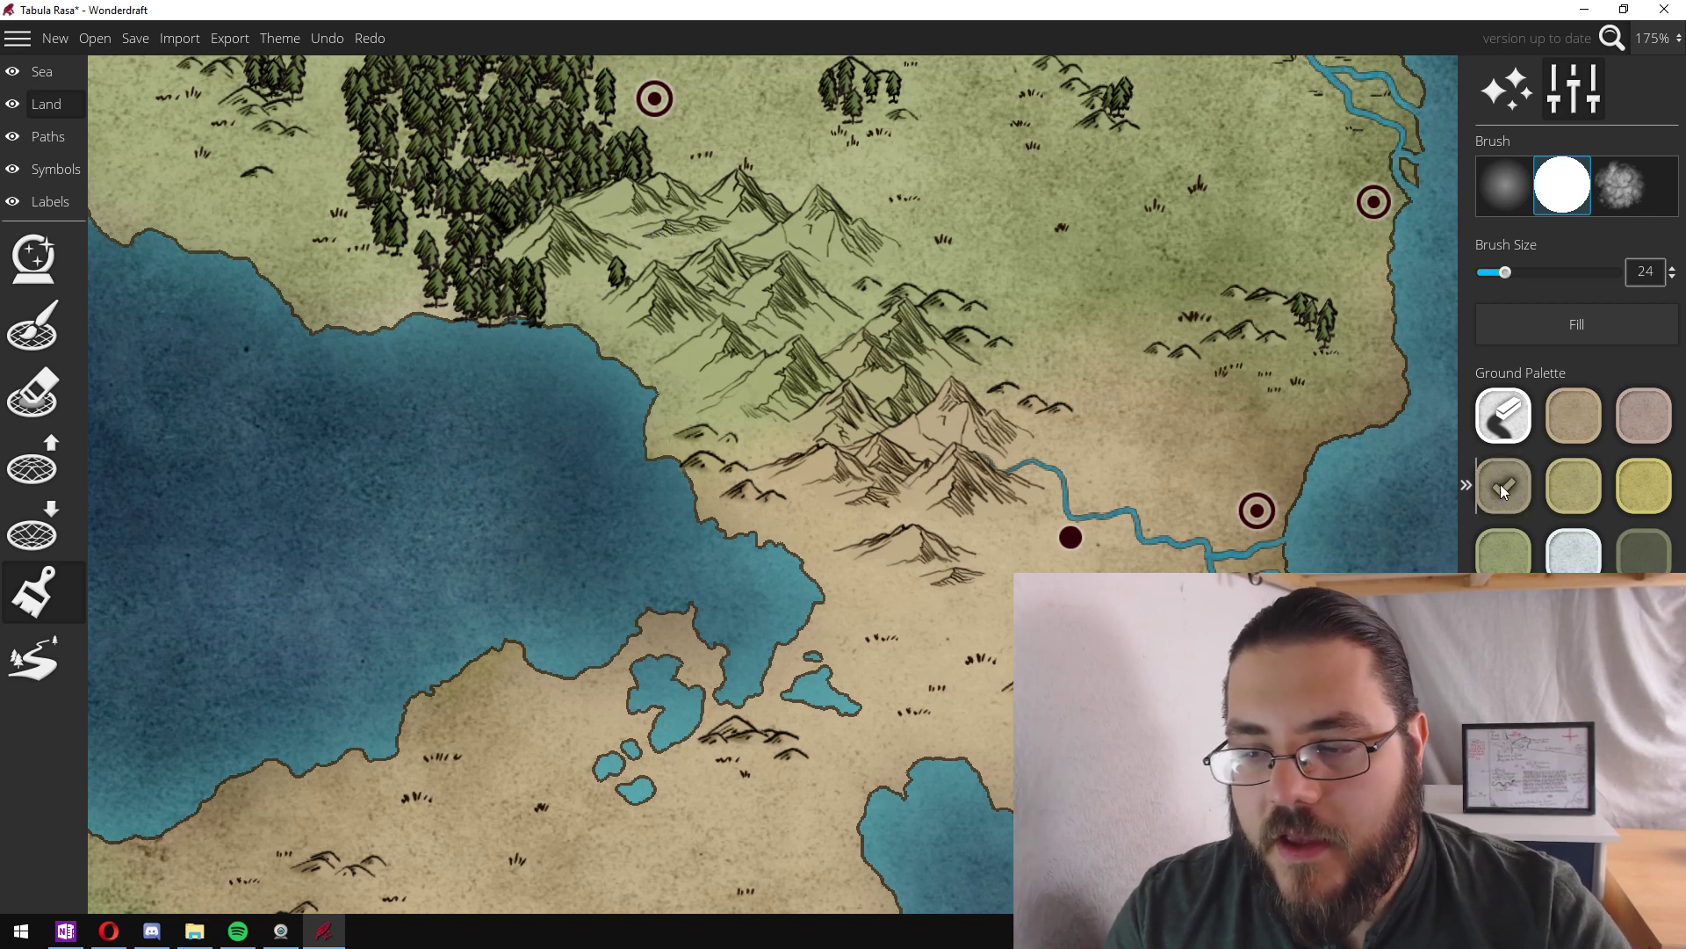
click(824, 227)
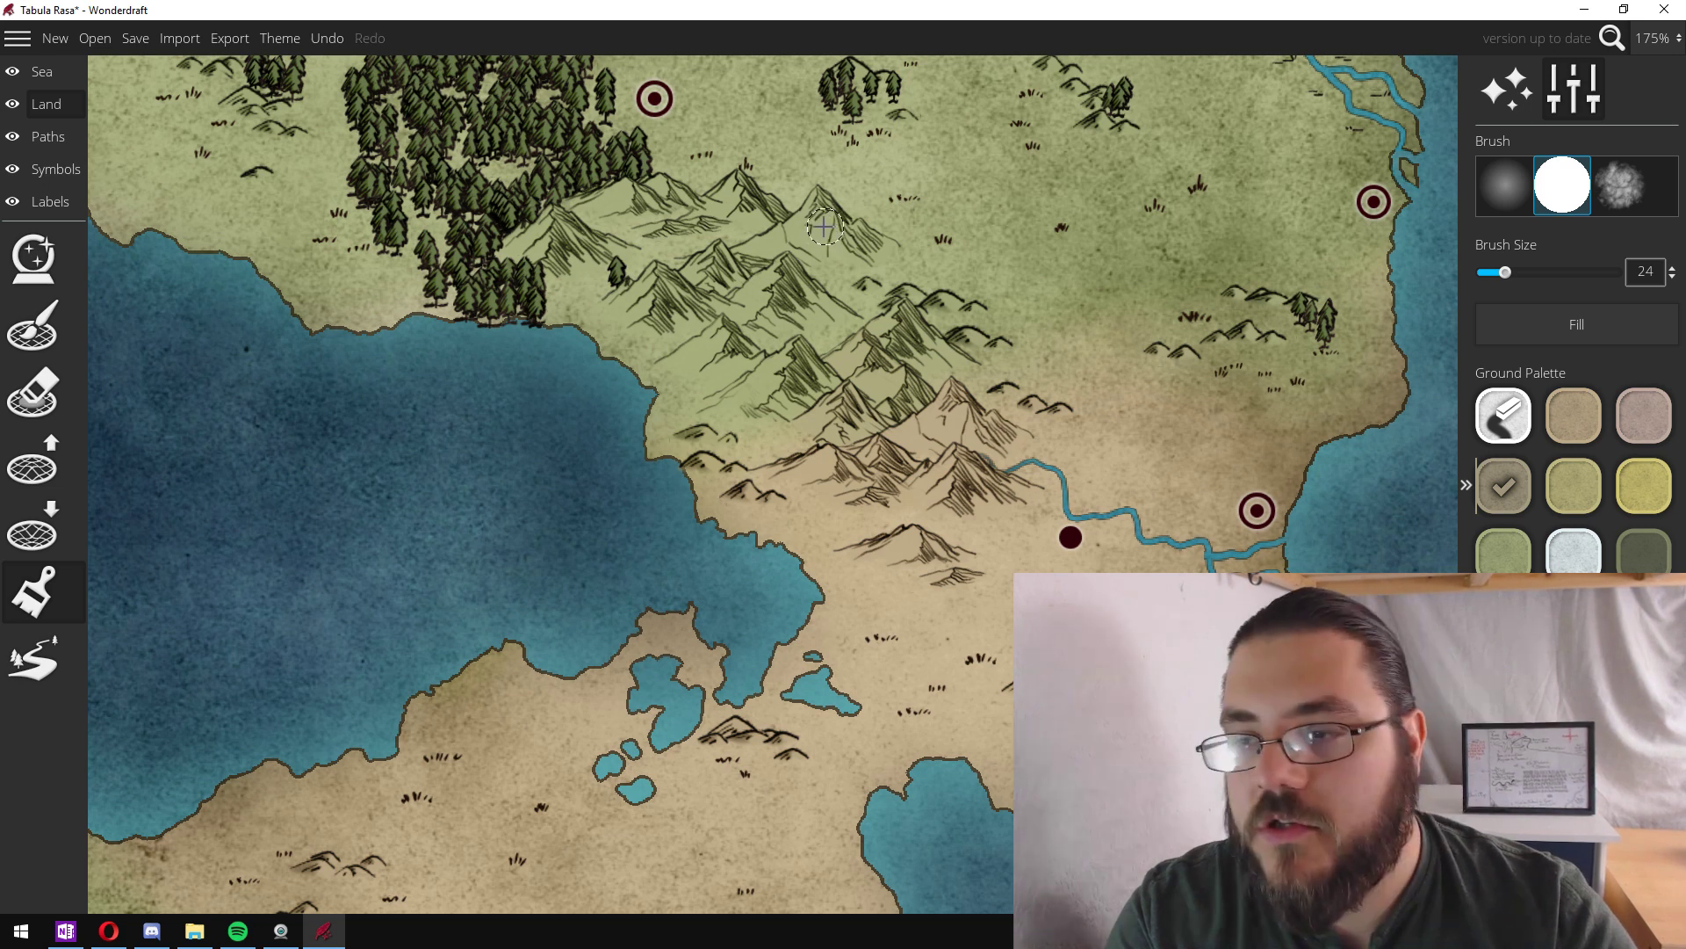
- Paint the darker brown ground over the central peak, the northern mountains and the coastal range
mouse_move(838, 237)
mouse_down()
mouse_move(838, 242)
mouse_move(728, 187)
mouse_move(745, 196)
mouse_move(719, 210)
mouse_move(910, 527)
mouse_up()
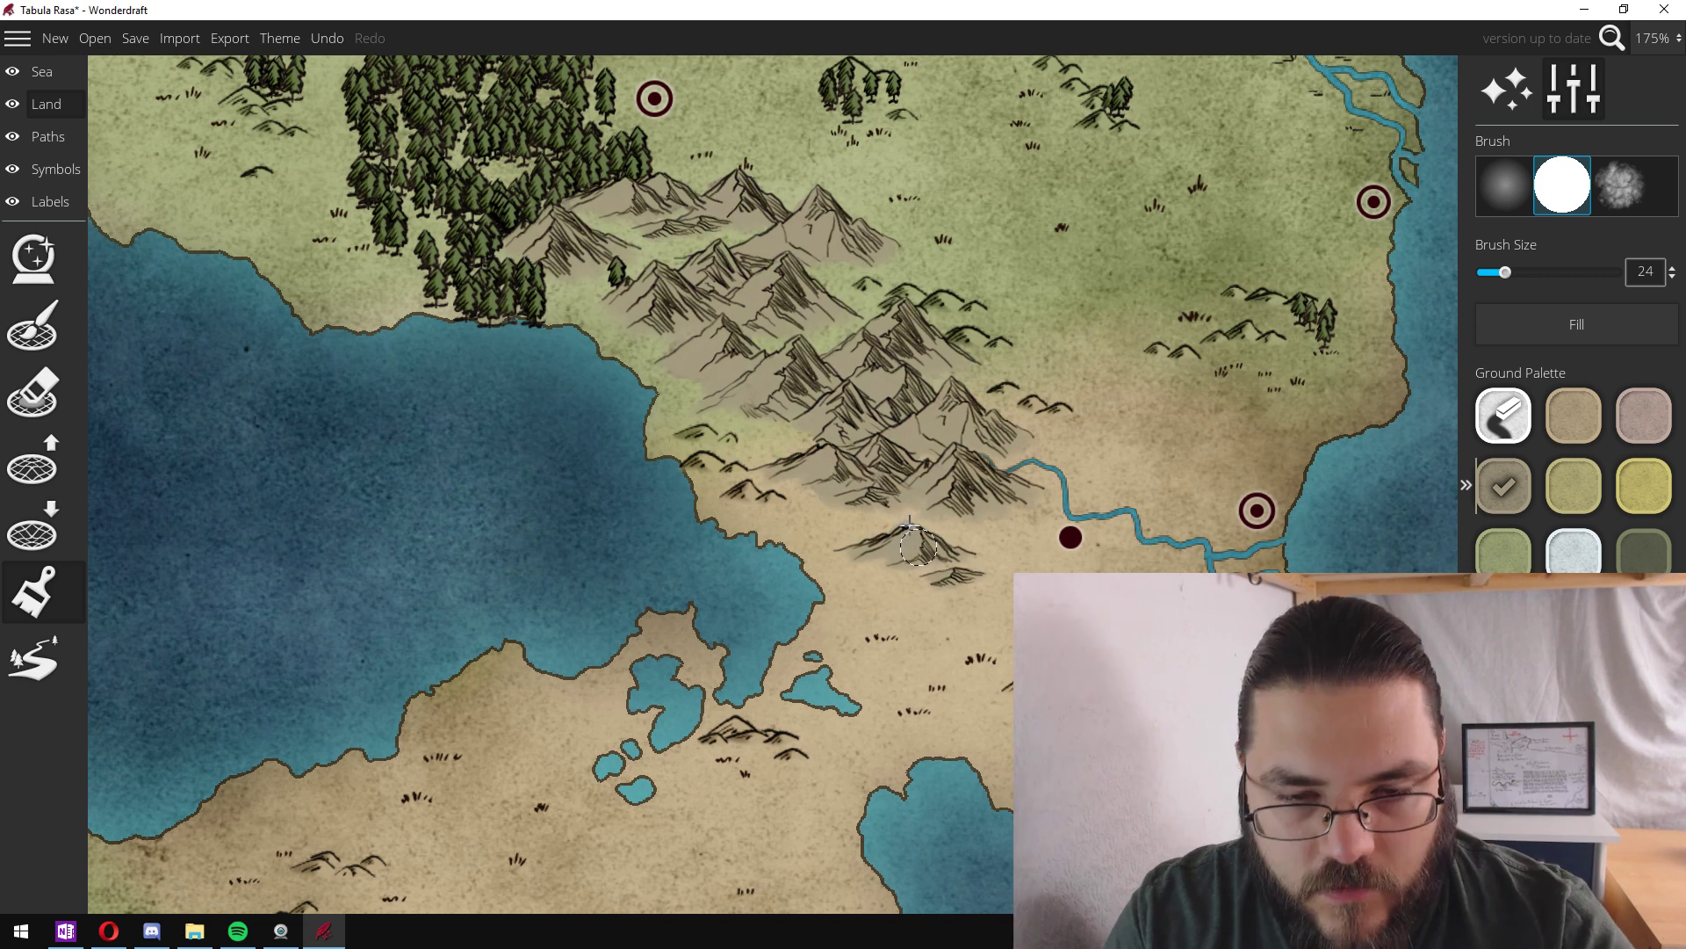
scroll(910, 527, down, 6)
scroll(895, 645, up, 2)
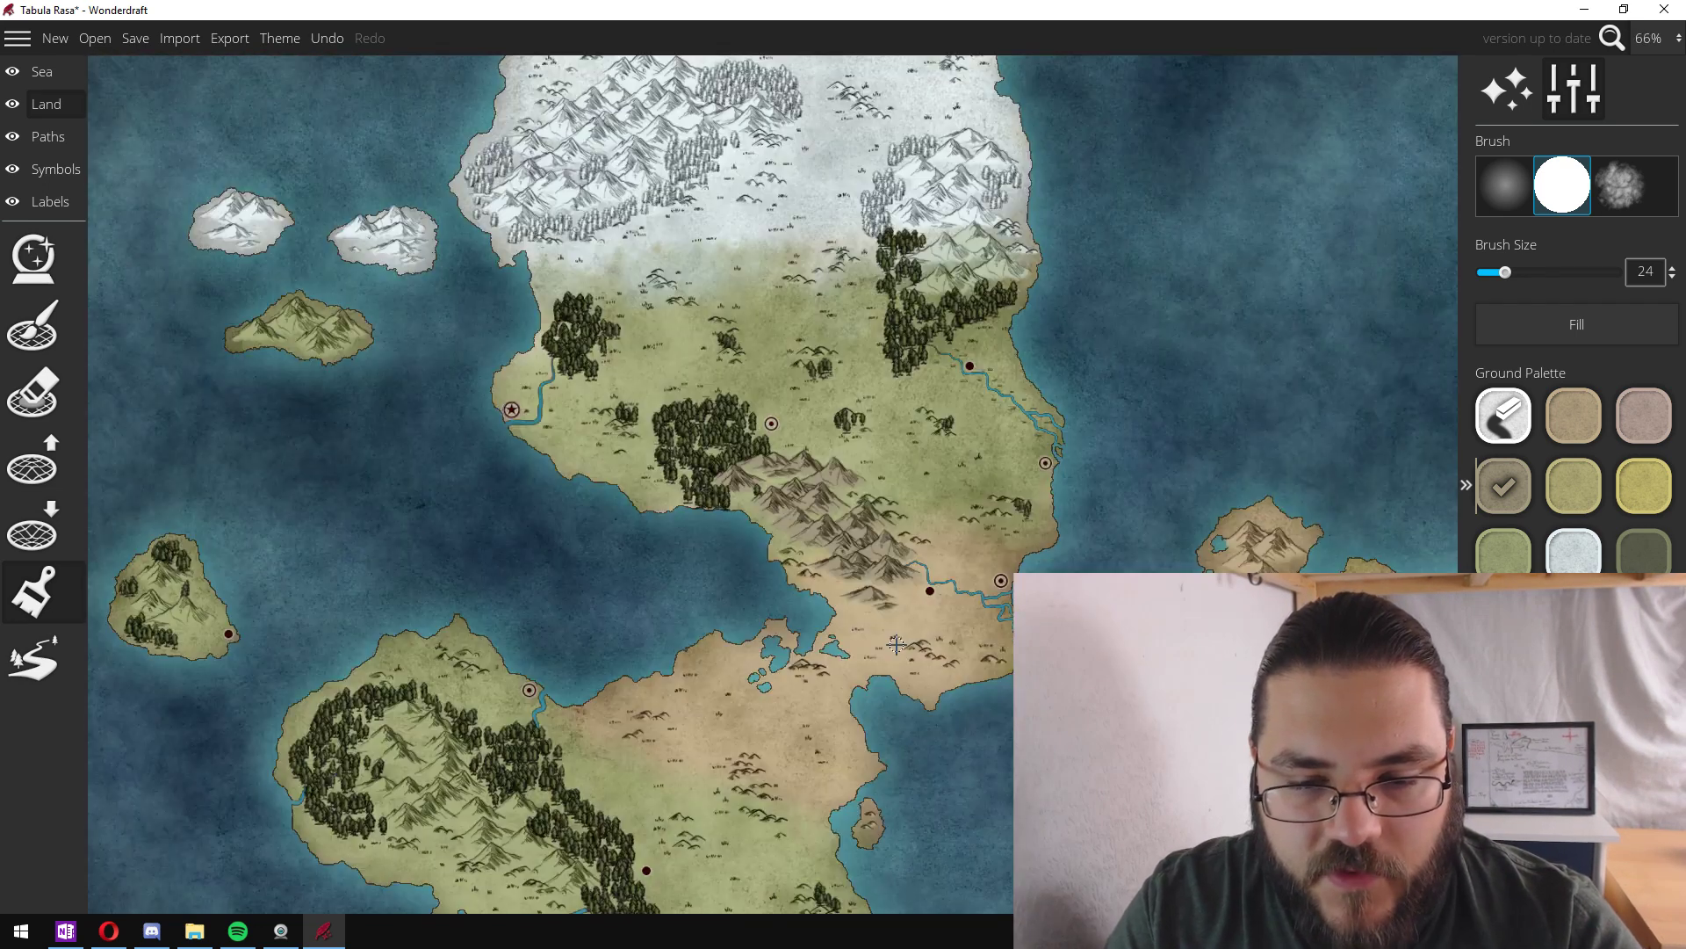
drag(896, 646, 838, 541)
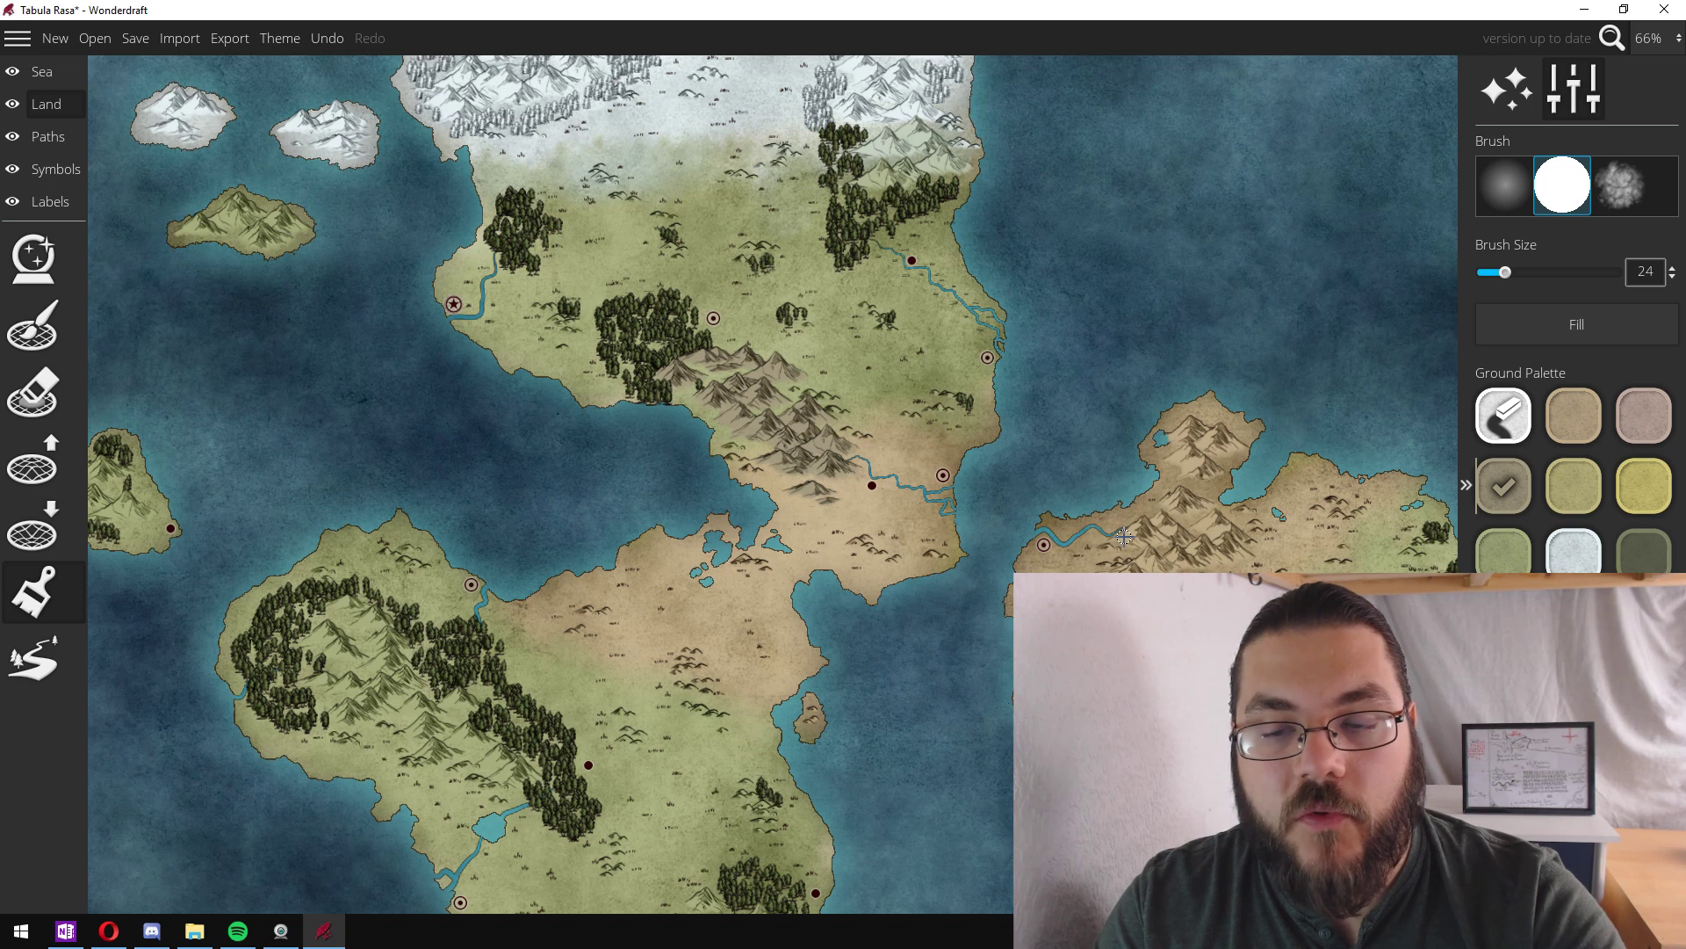
scroll(1124, 536, up, 5)
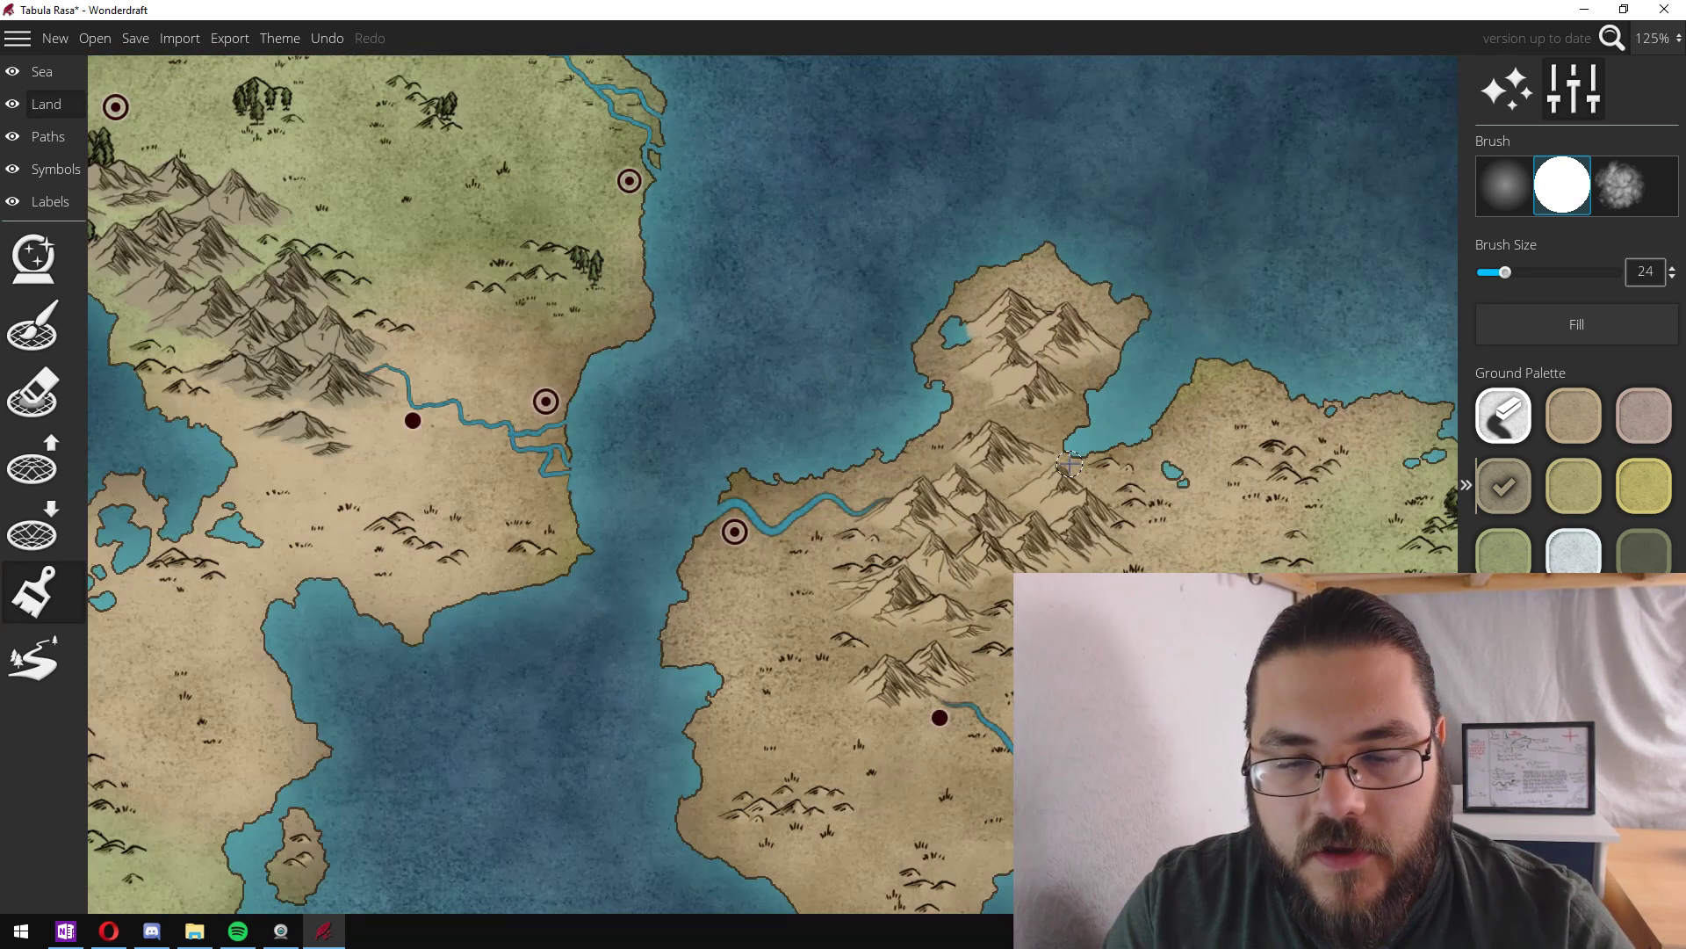
scroll(1070, 464, up, 2)
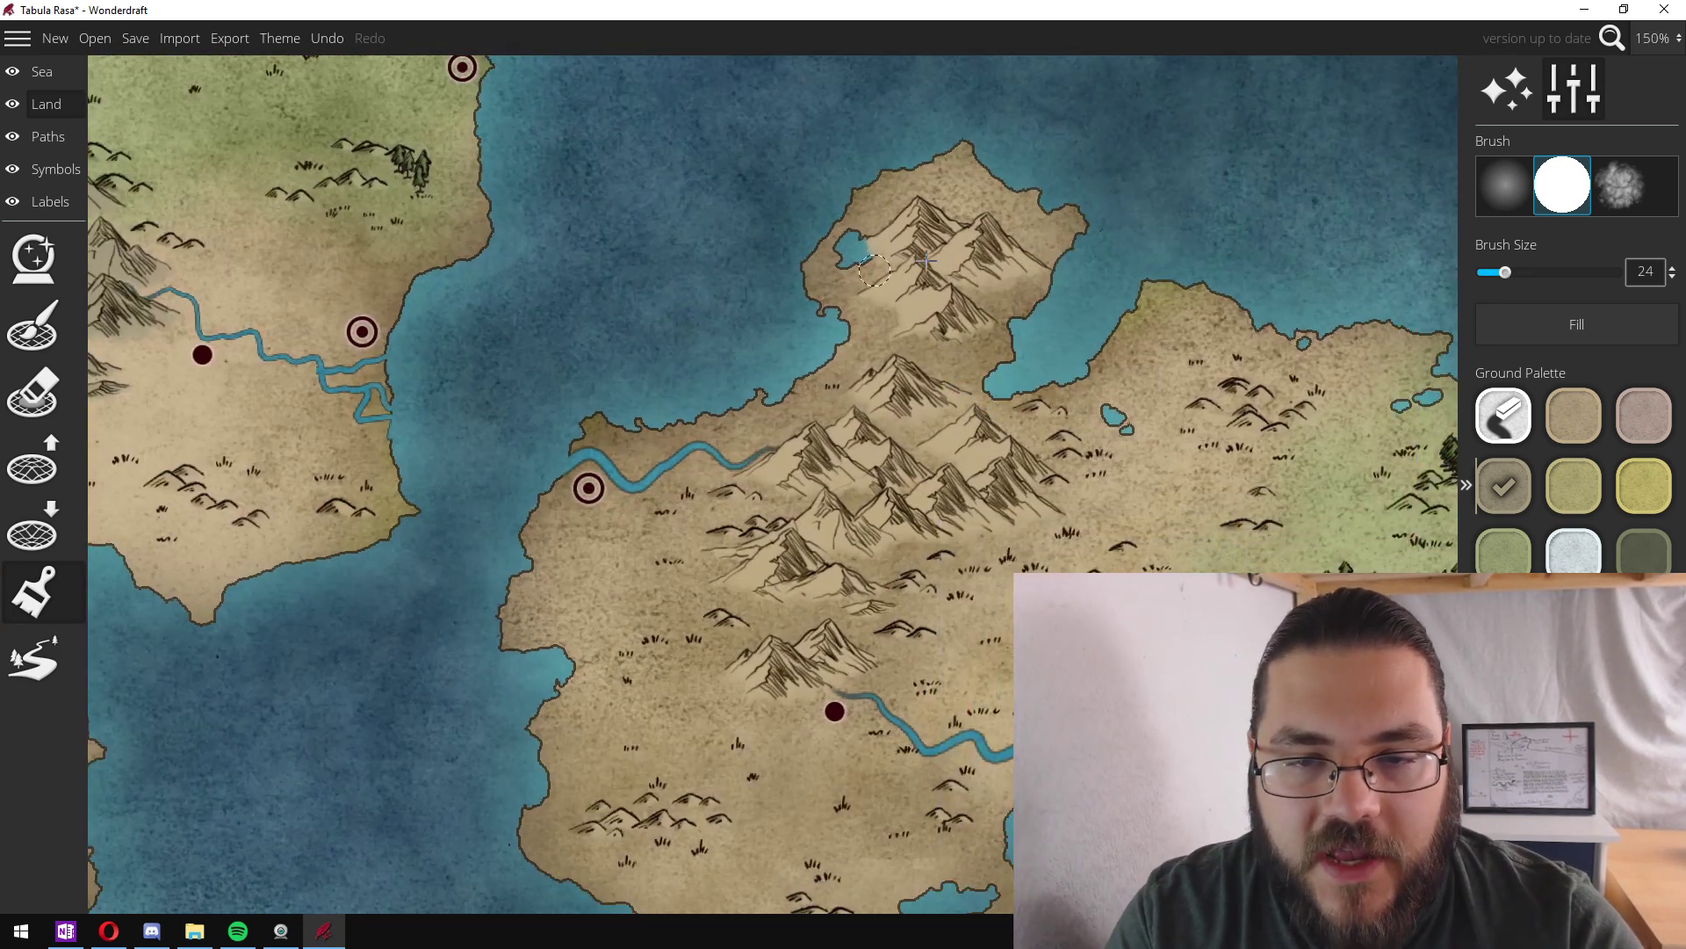
mouse_move(964, 262)
mouse_down()
mouse_move(922, 225)
mouse_move(931, 347)
mouse_move(900, 426)
mouse_move(896, 392)
mouse_move(860, 527)
mouse_move(780, 535)
mouse_move(774, 572)
mouse_move(836, 586)
mouse_move(817, 524)
mouse_up()
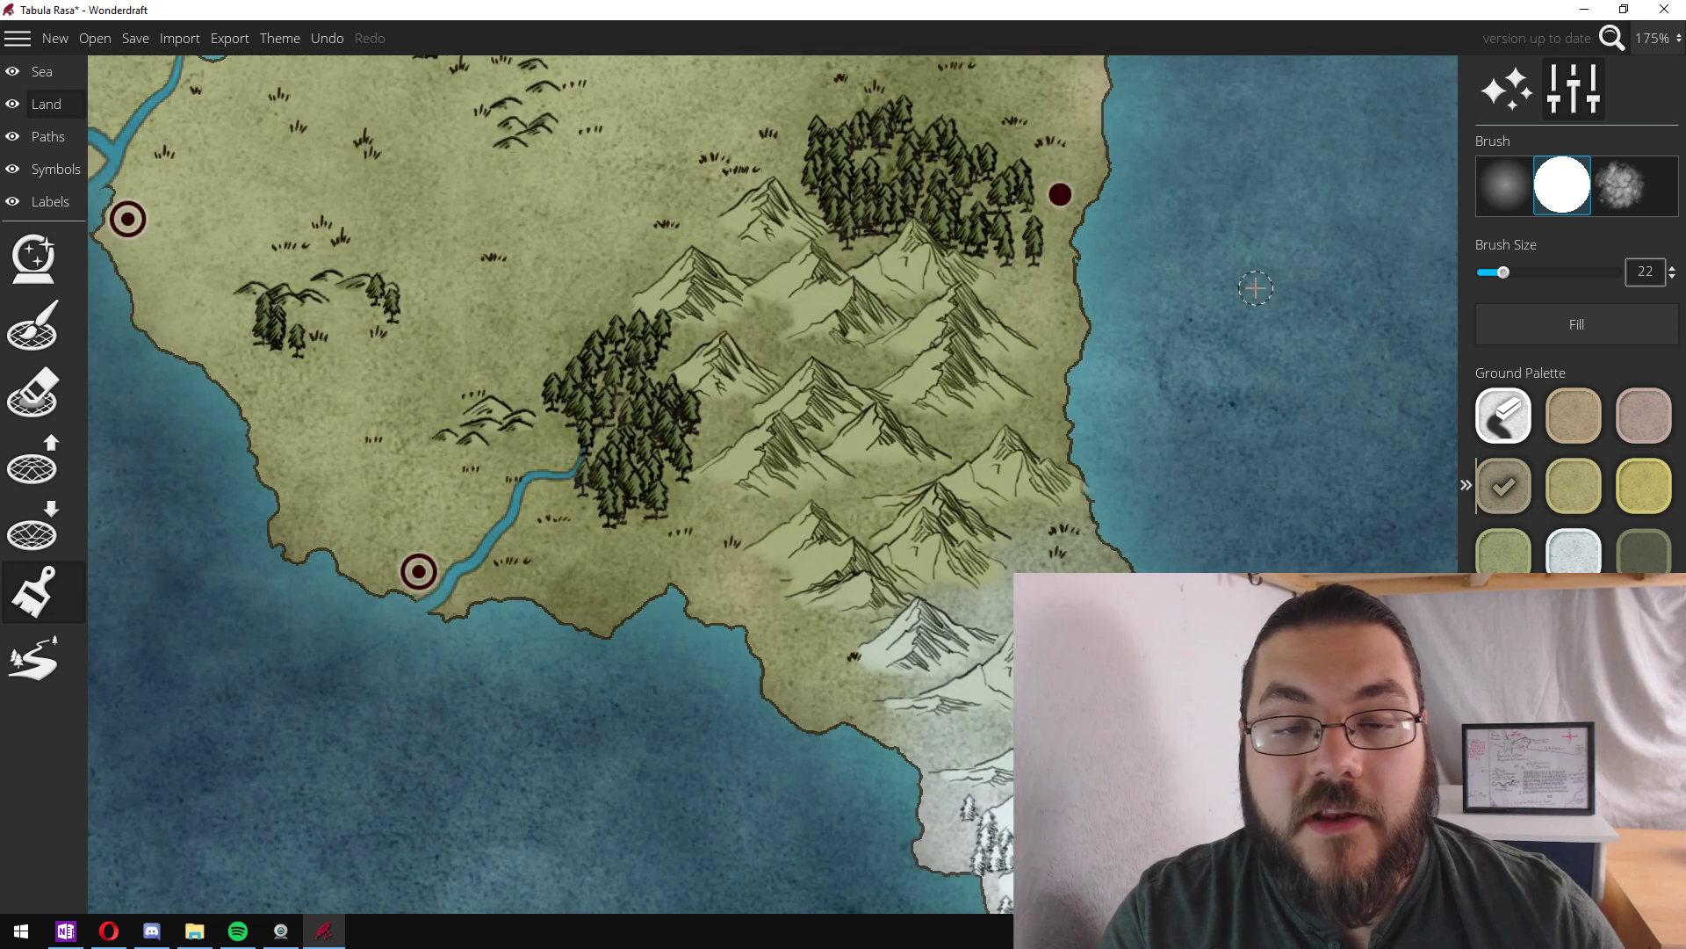
mouse_move(764, 178)
mouse_down()
mouse_move(810, 188)
mouse_move(765, 208)
mouse_move(795, 281)
mouse_move(845, 315)
mouse_move(829, 304)
mouse_move(916, 267)
mouse_move(936, 327)
mouse_up()
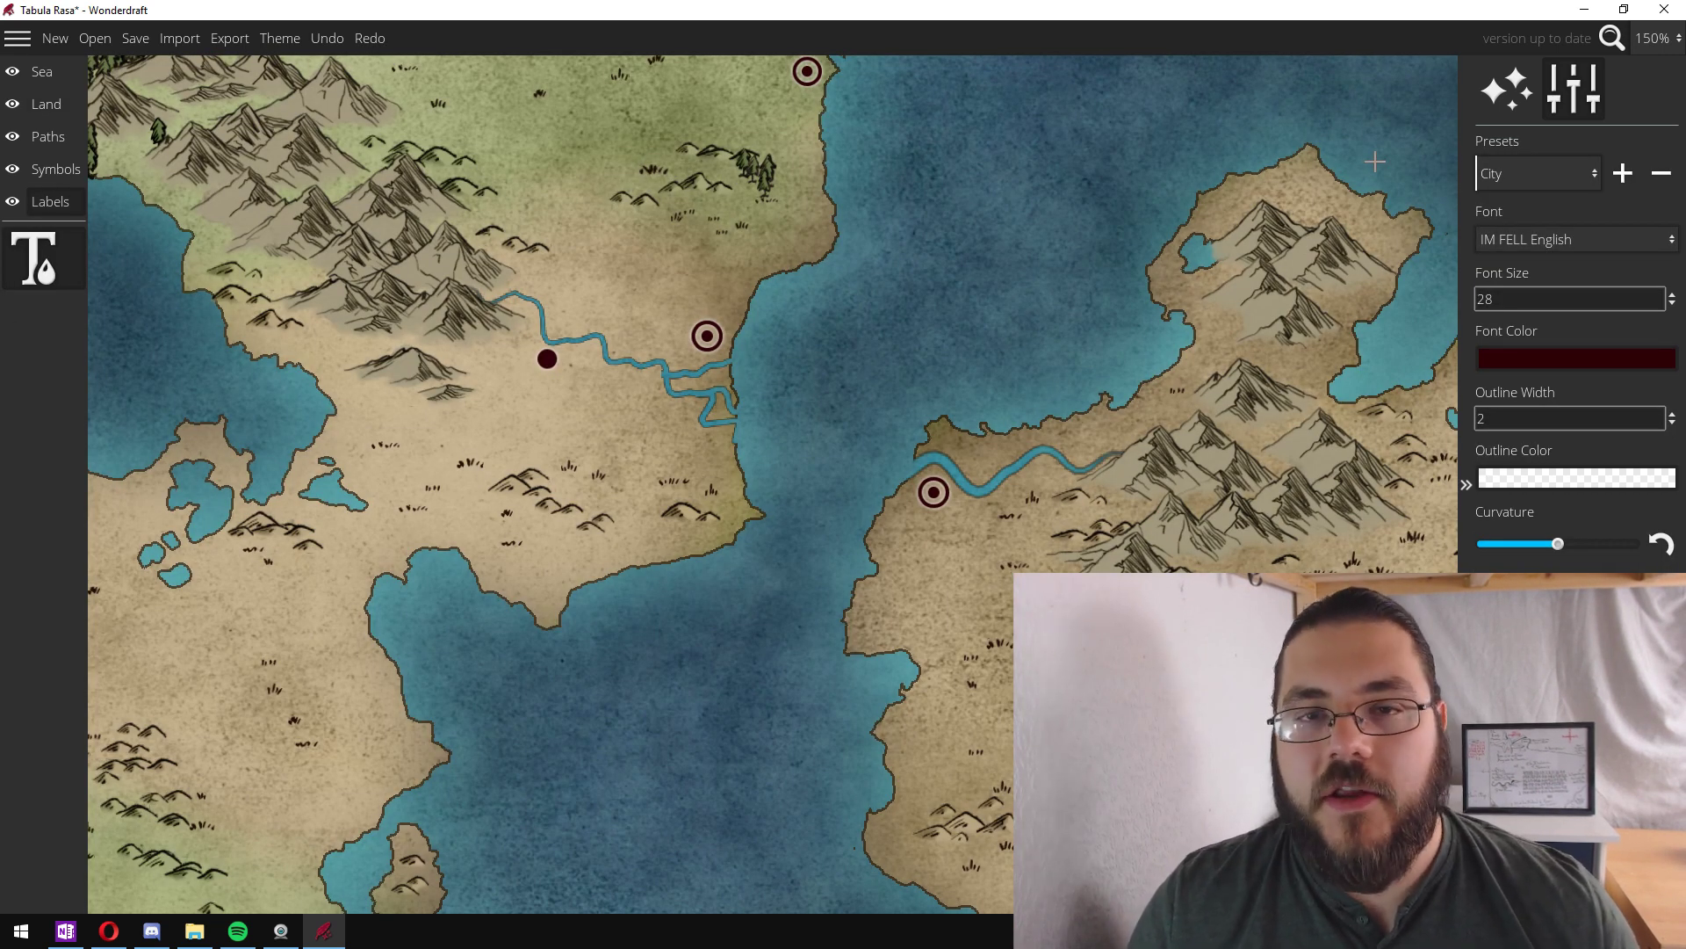
- Pan to the riverside towns and switch to the Label tool with its preset list shown
key(w)
key(d)
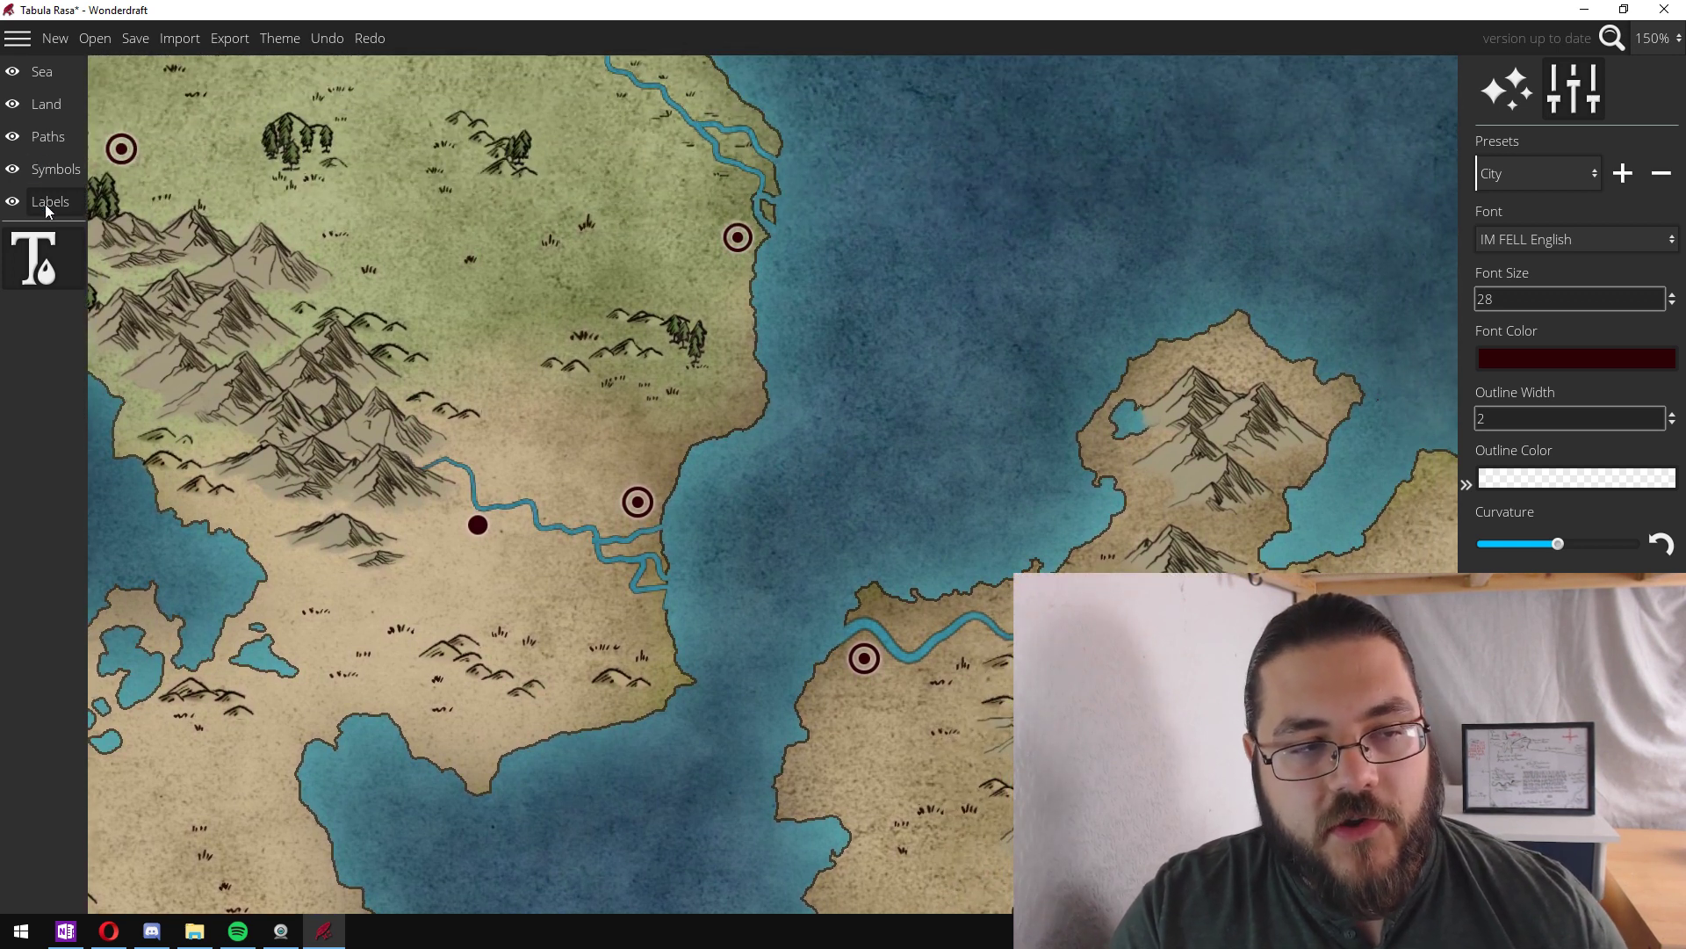
click(48, 251)
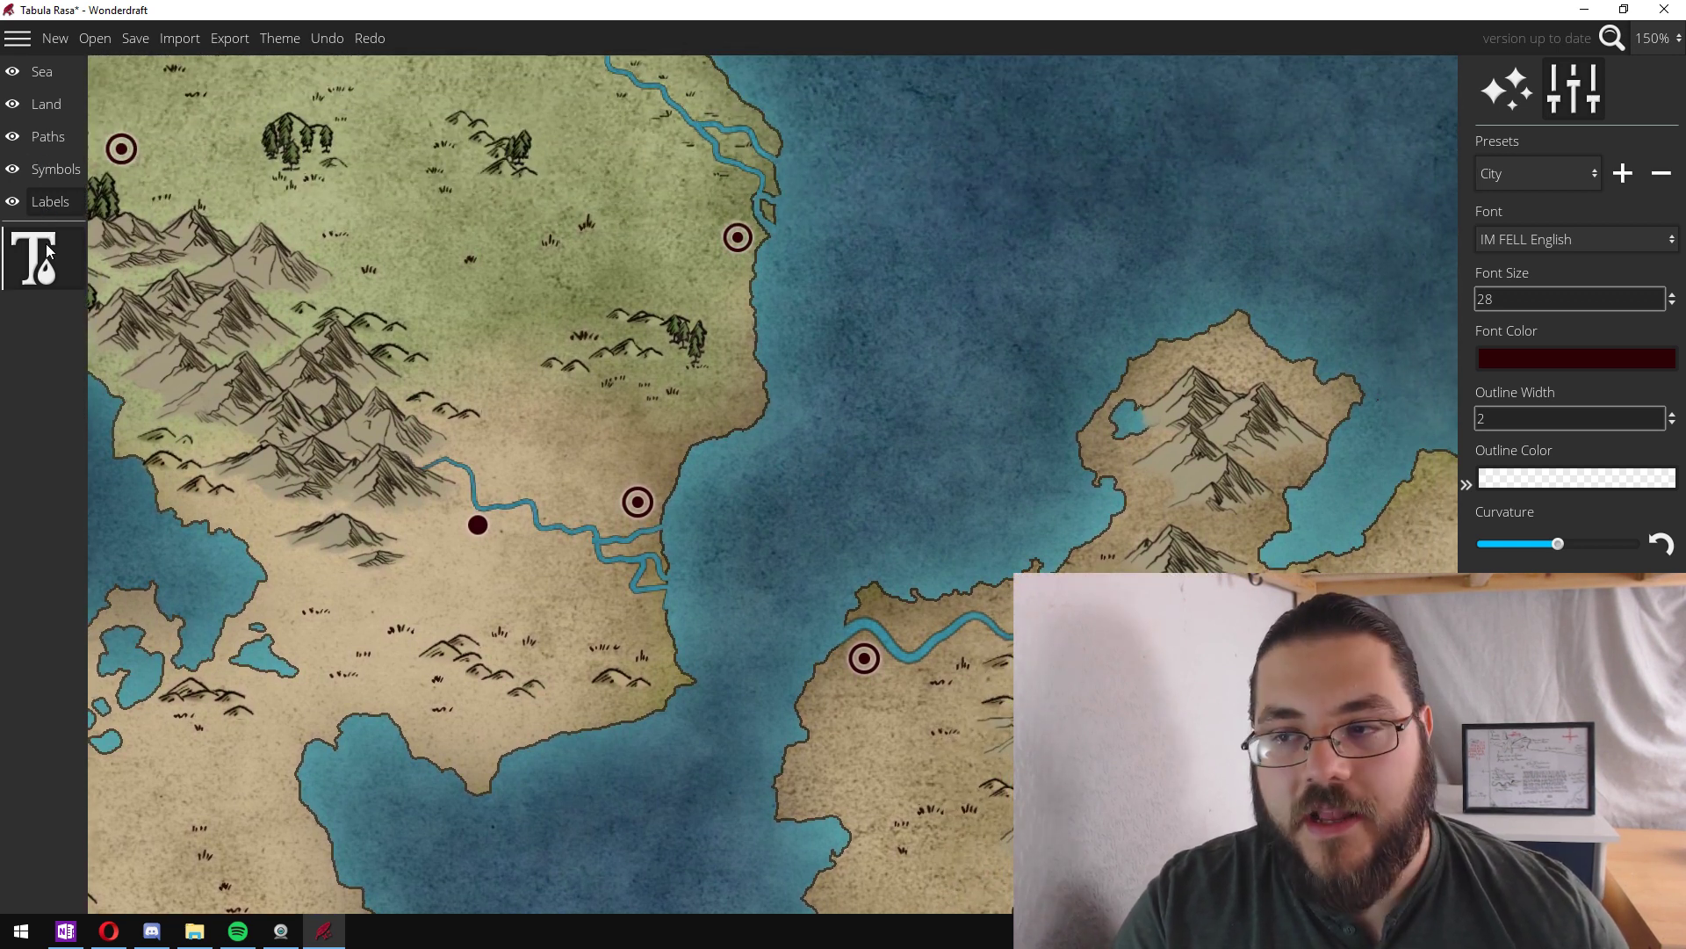
click(1533, 174)
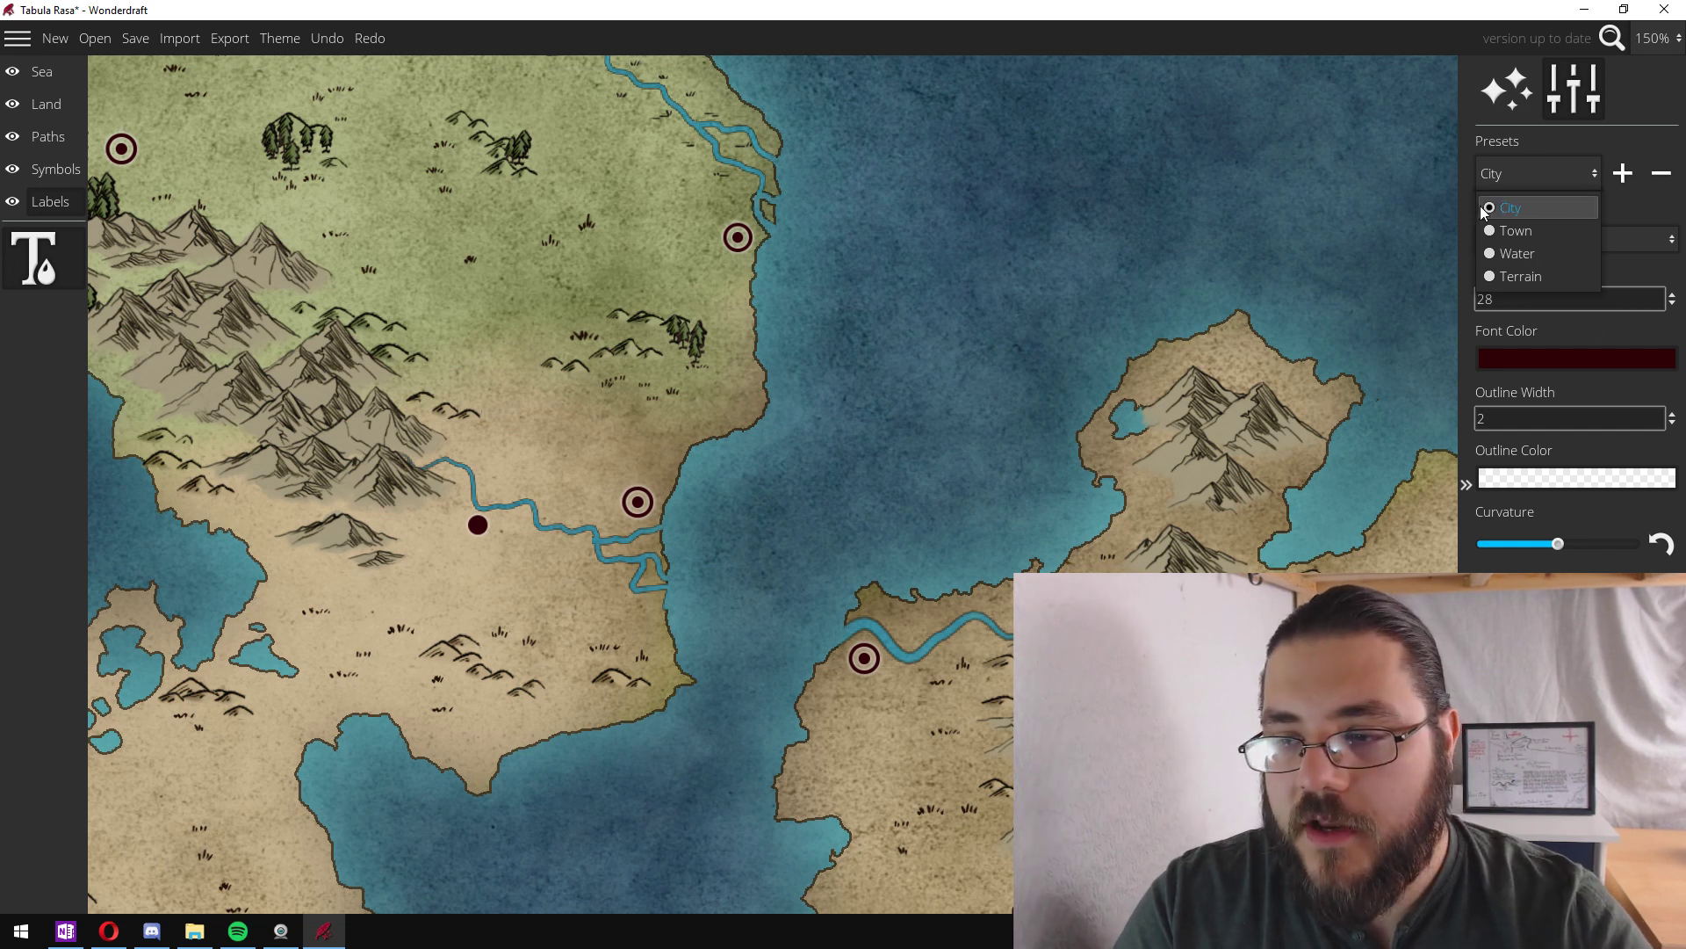
- Label the river-mouth town 'qonington' using the Town preset, then pan toward Bree and Conington
click(1488, 231)
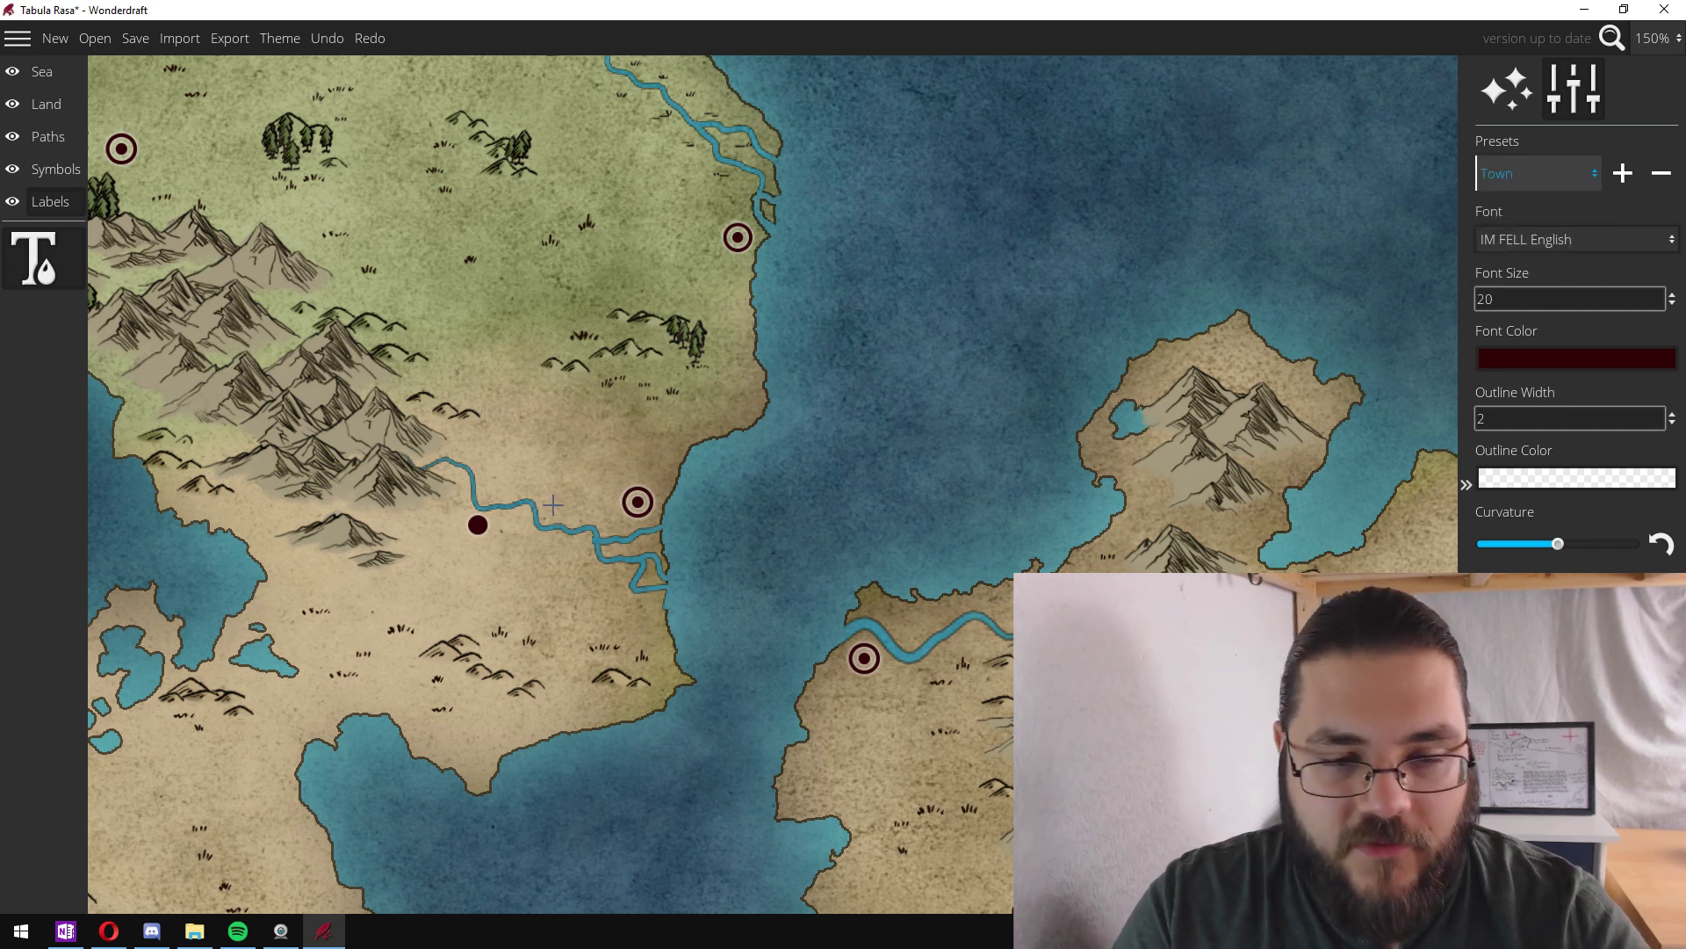
click(682, 455)
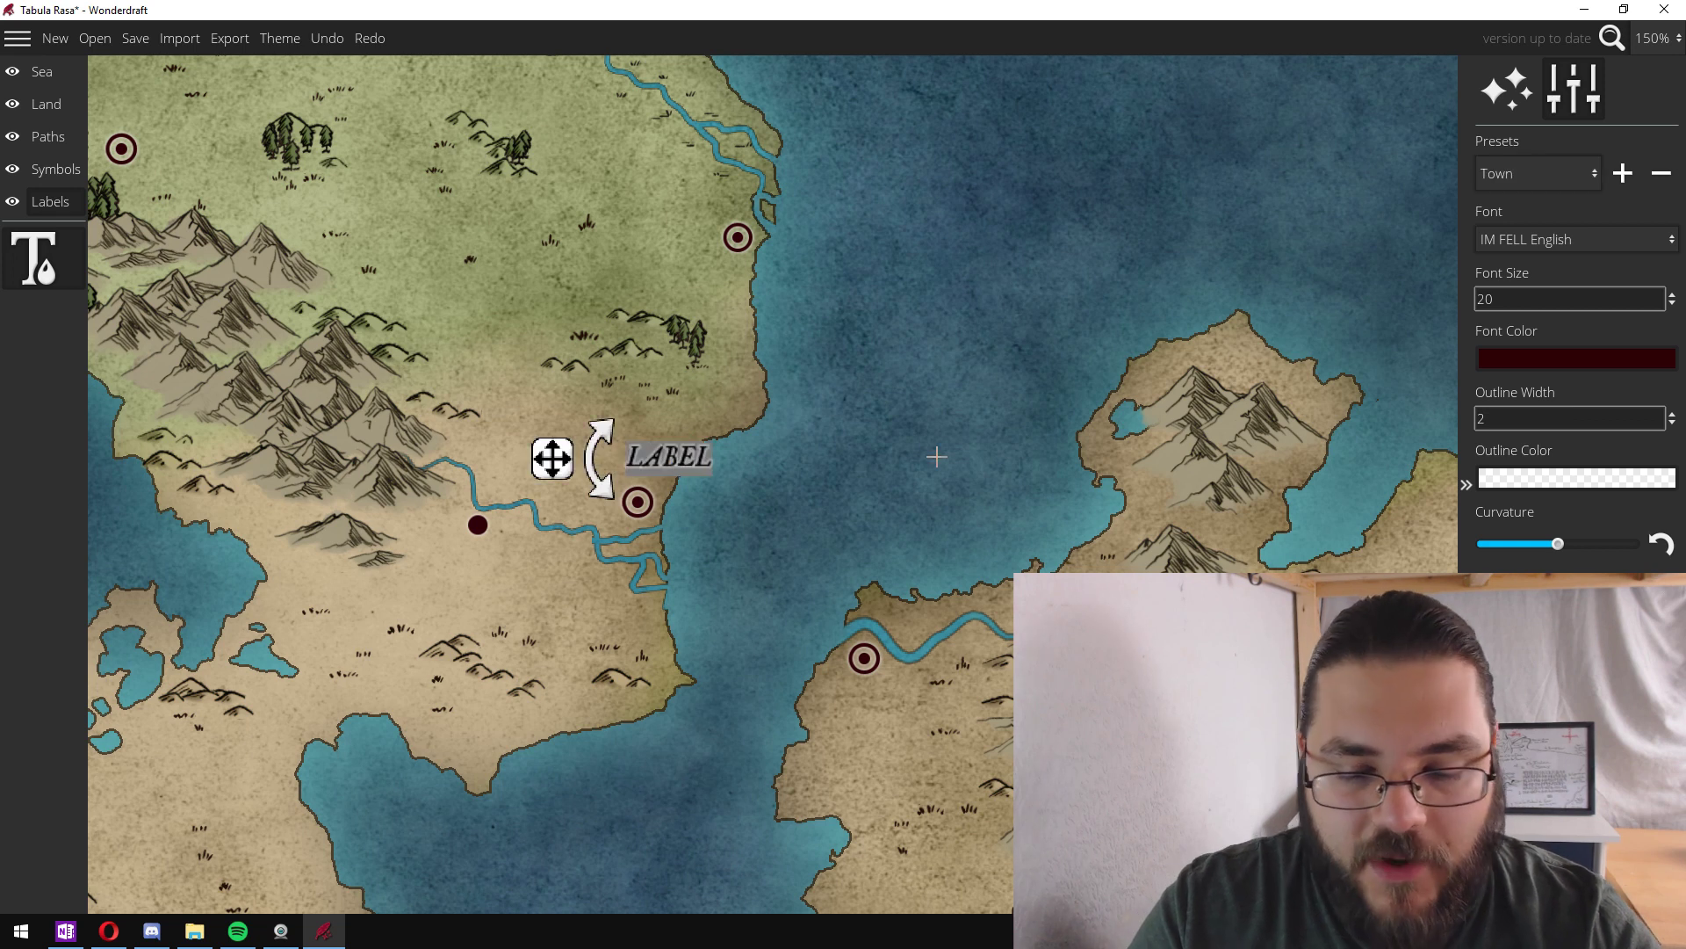
text(qonington)
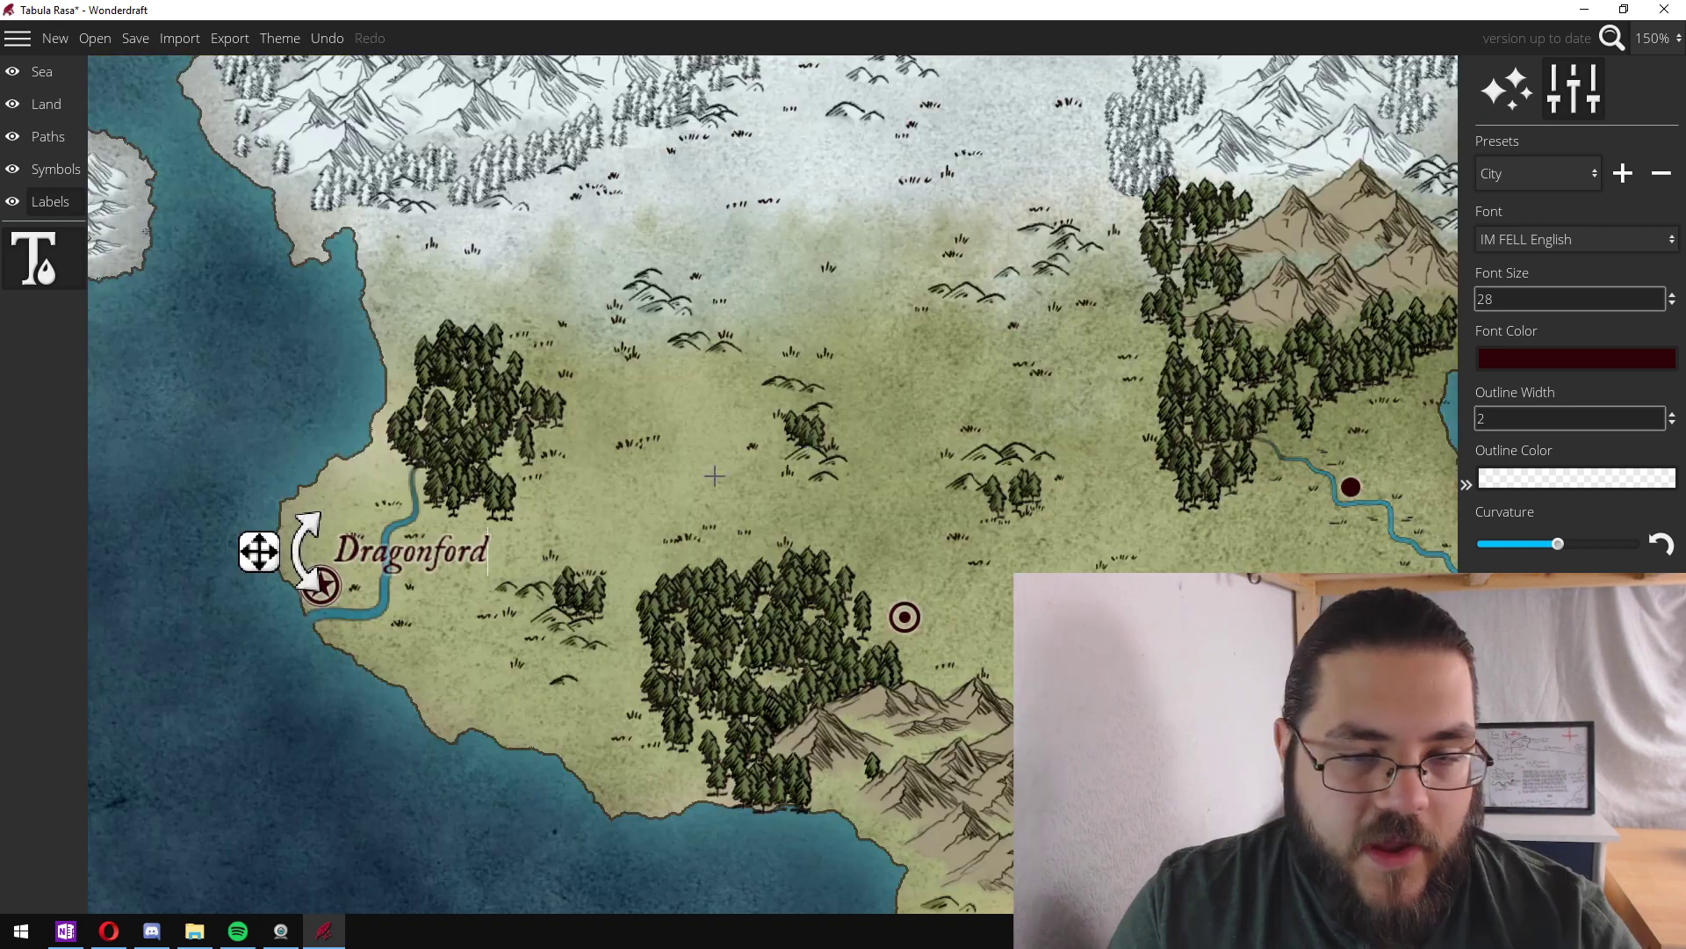
scroll(809, 407, down, 3)
key(Down)
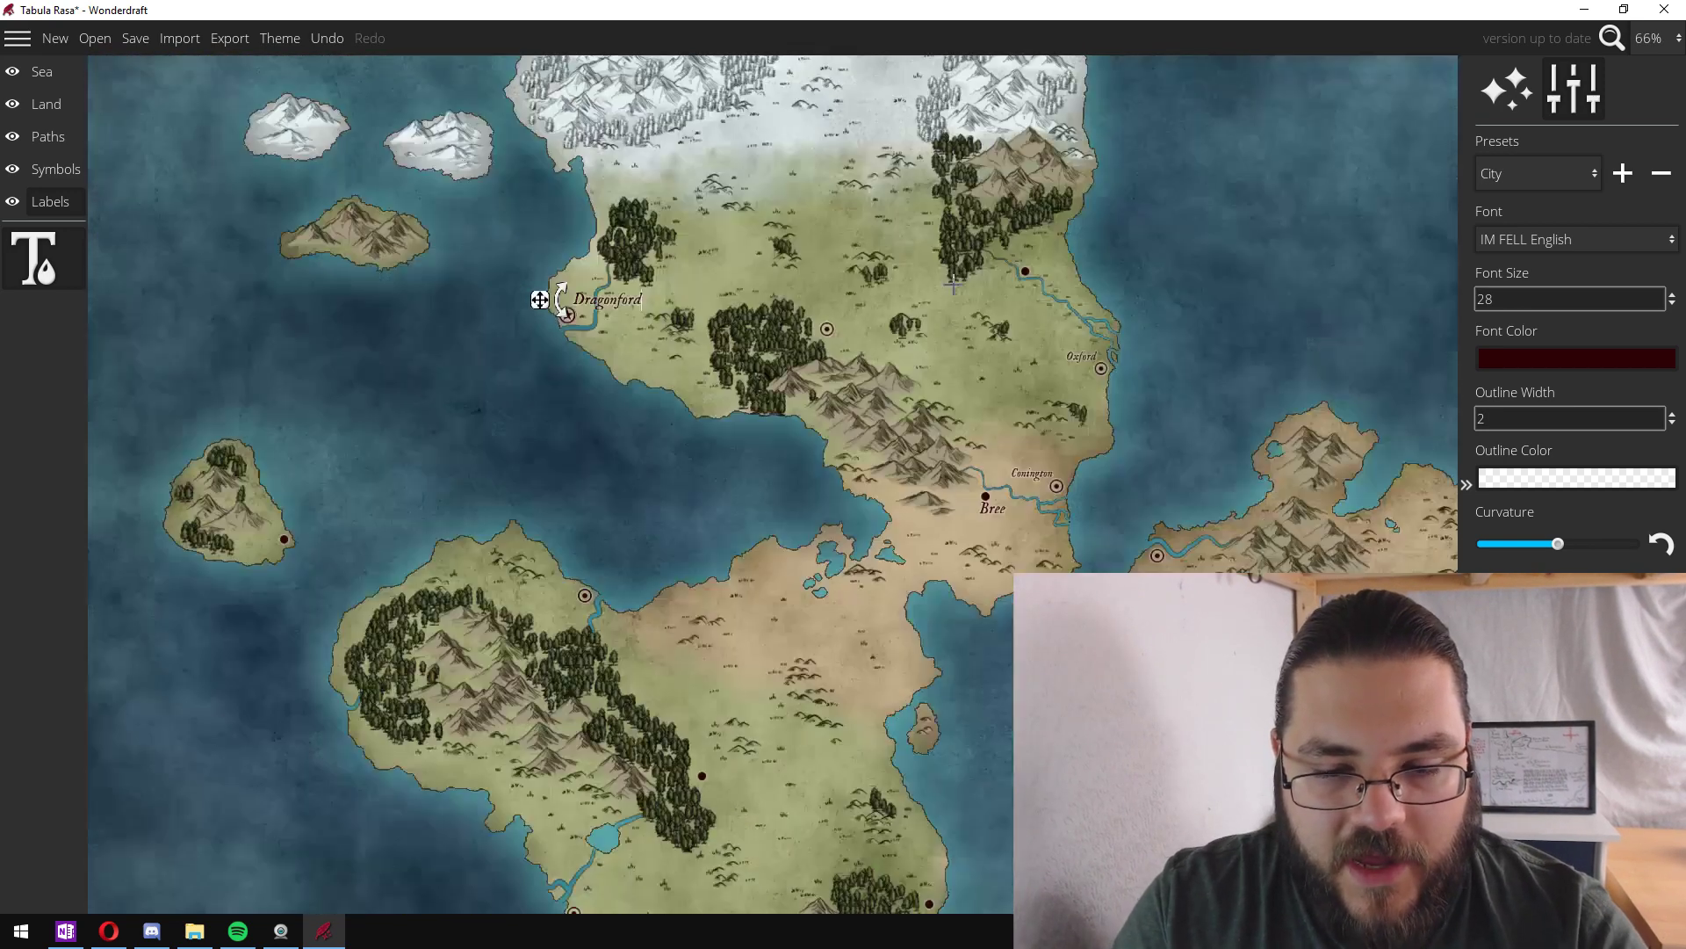
key(Right)
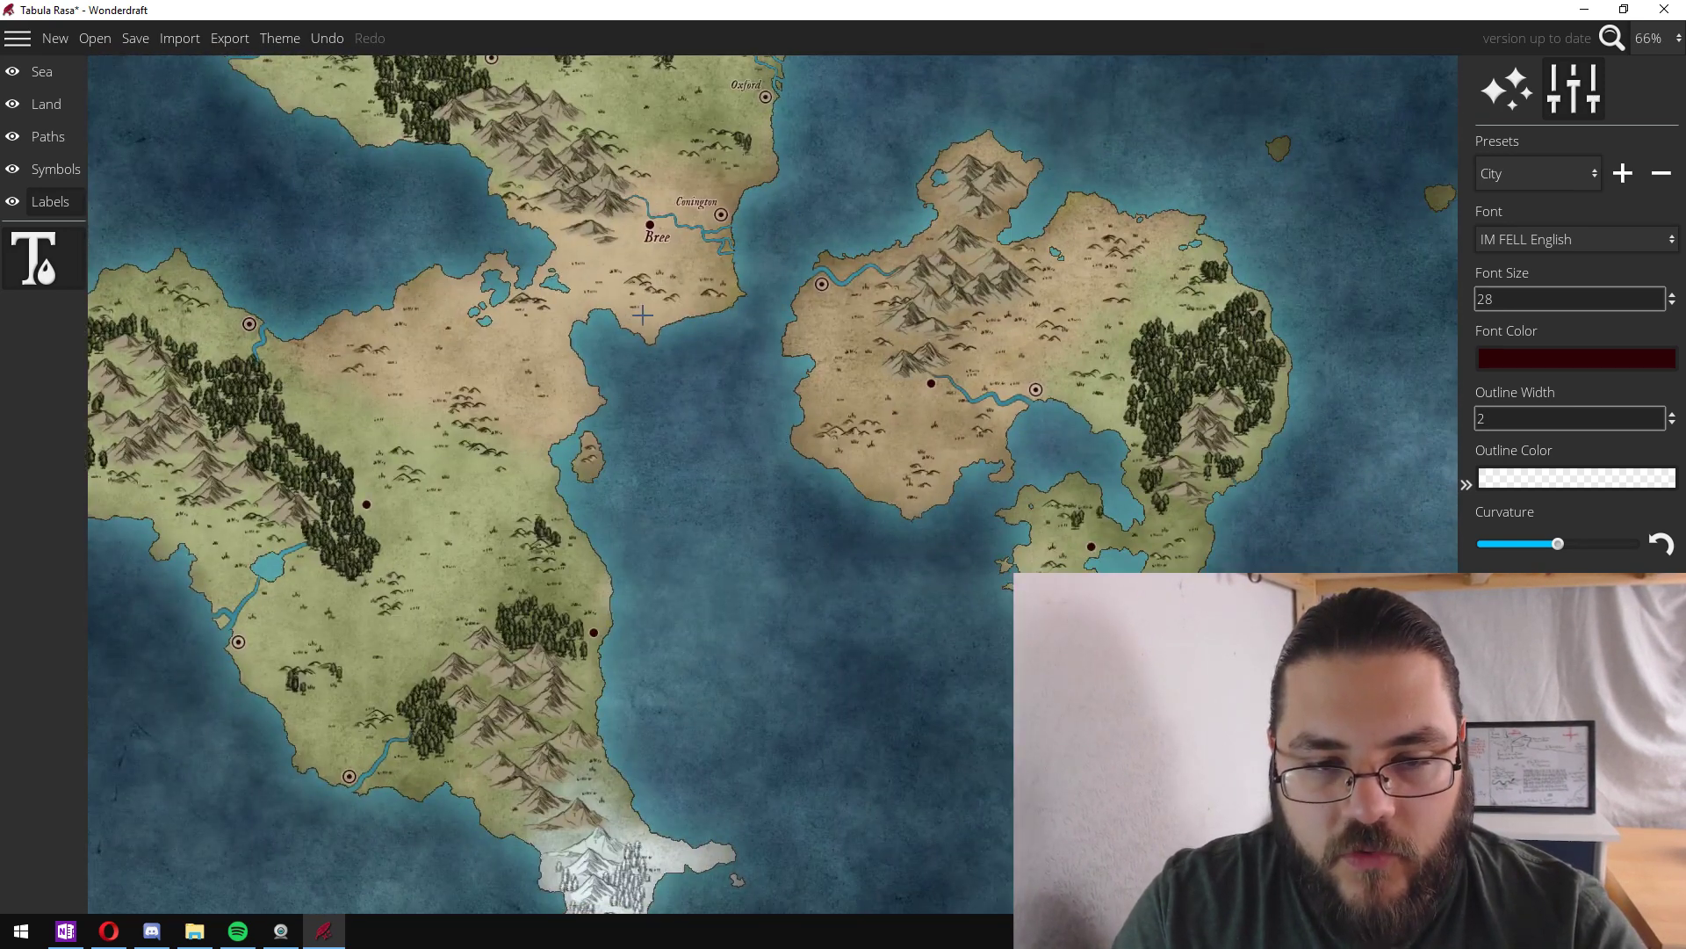
scroll(779, 226, up, 4)
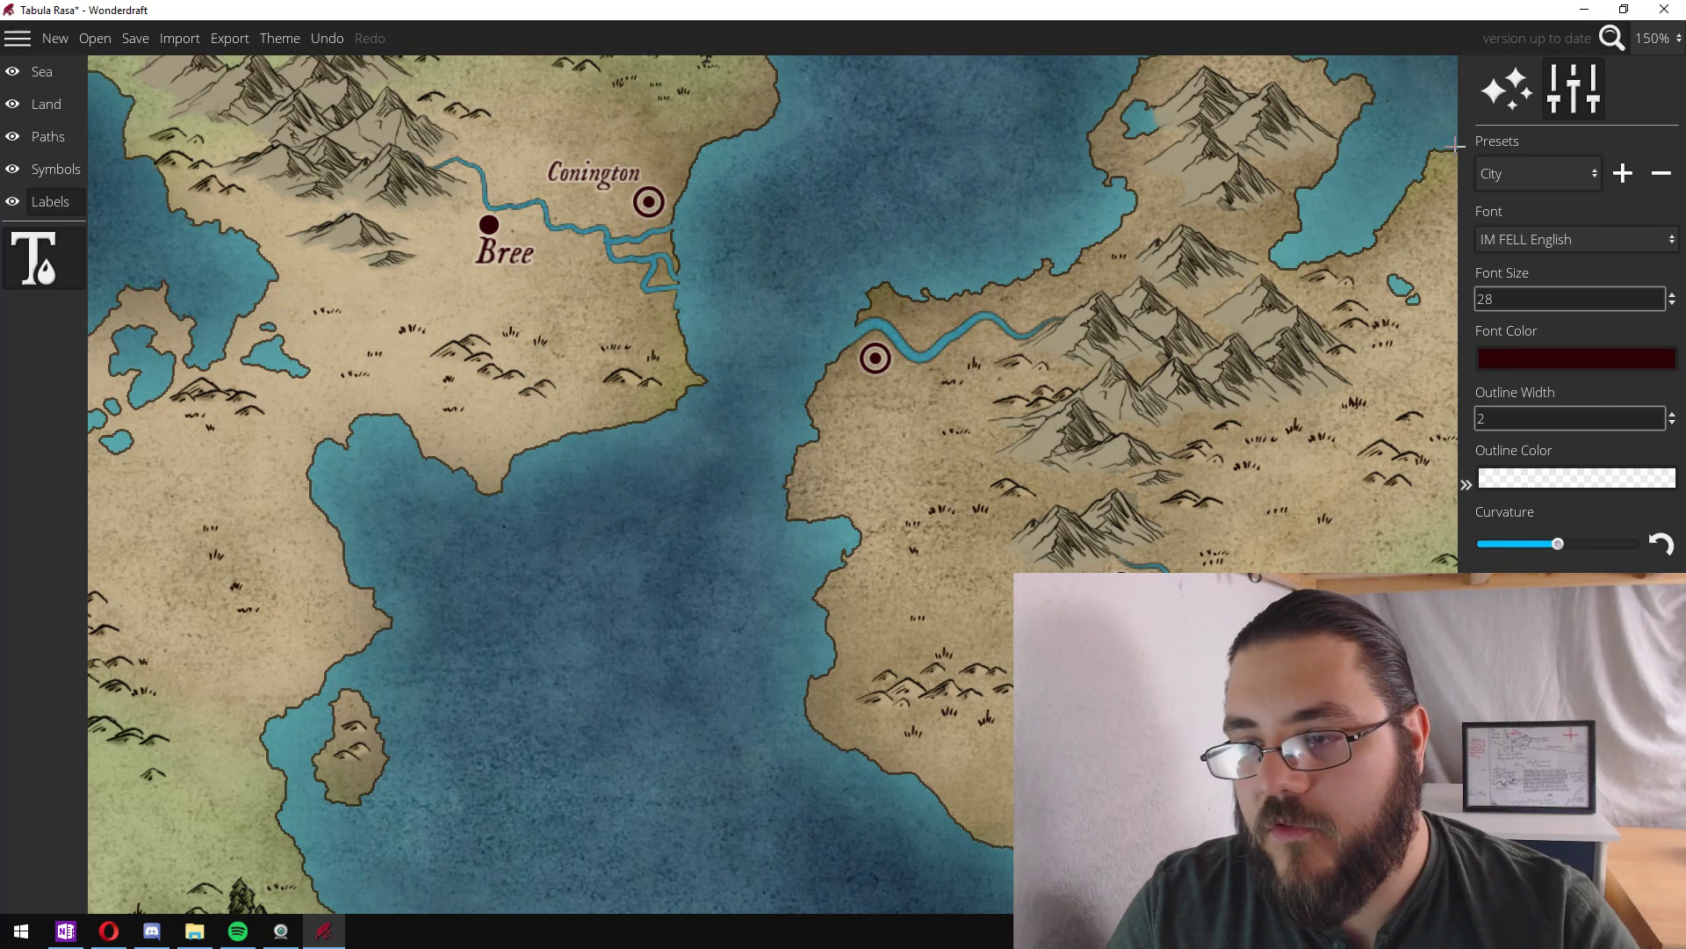
- Switch to the Water preset and begin a sea name on the open water, typing 'En'
click(1507, 167)
click(1507, 253)
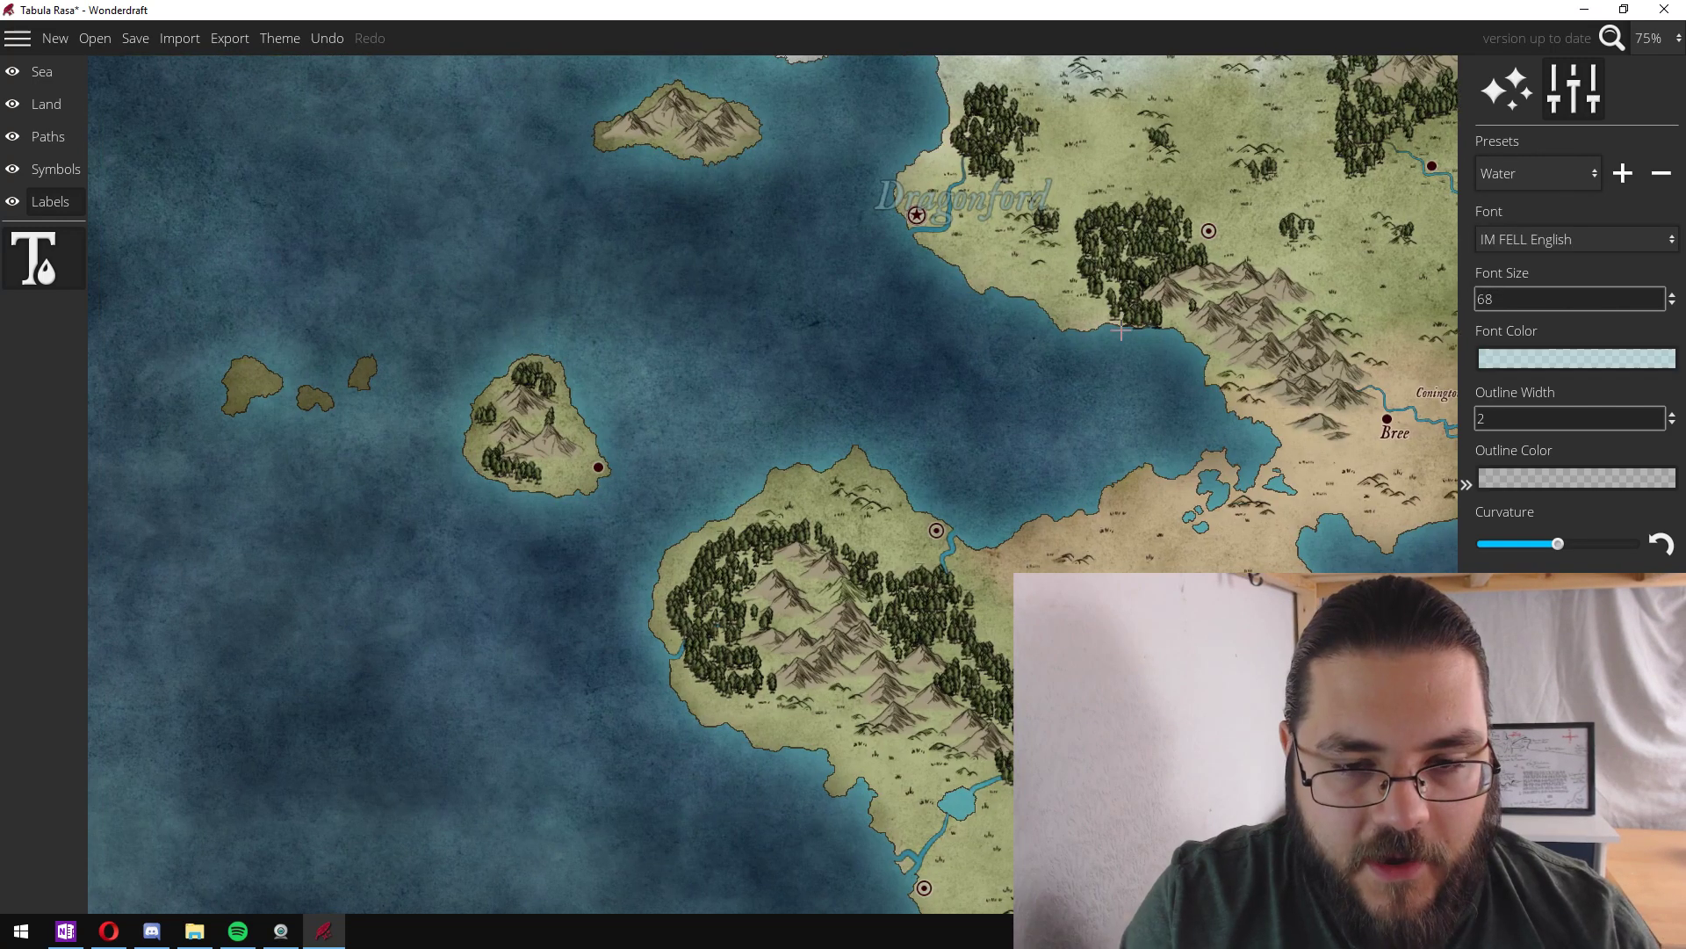
key(Left)
key(Down)
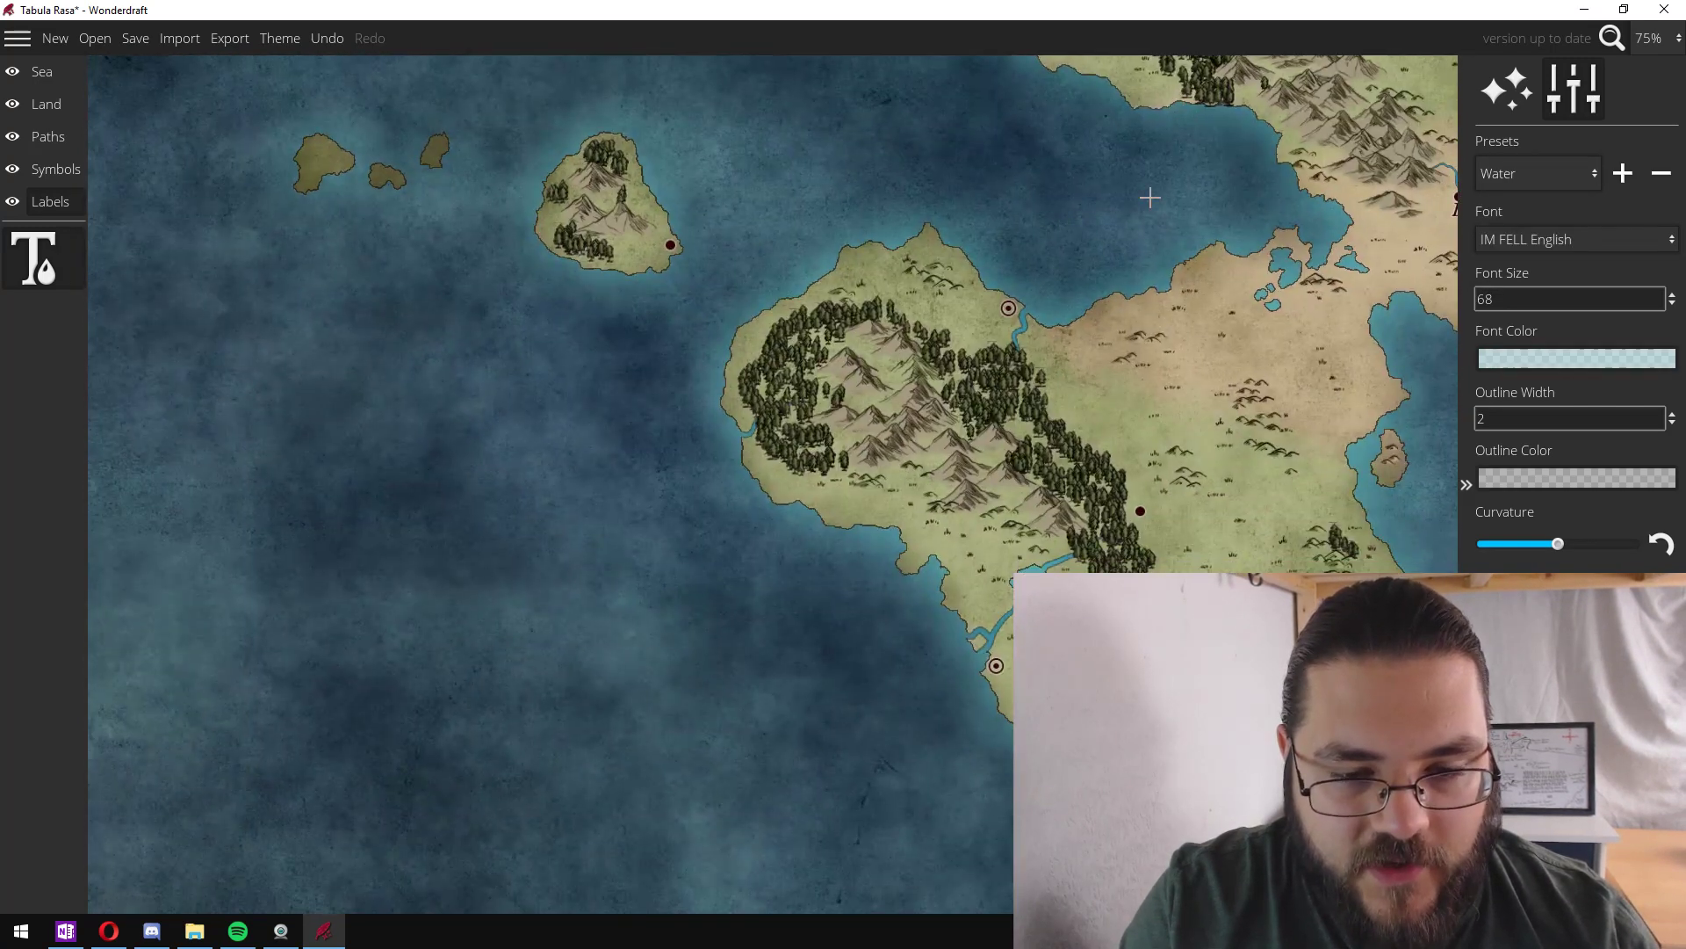
click(619, 491)
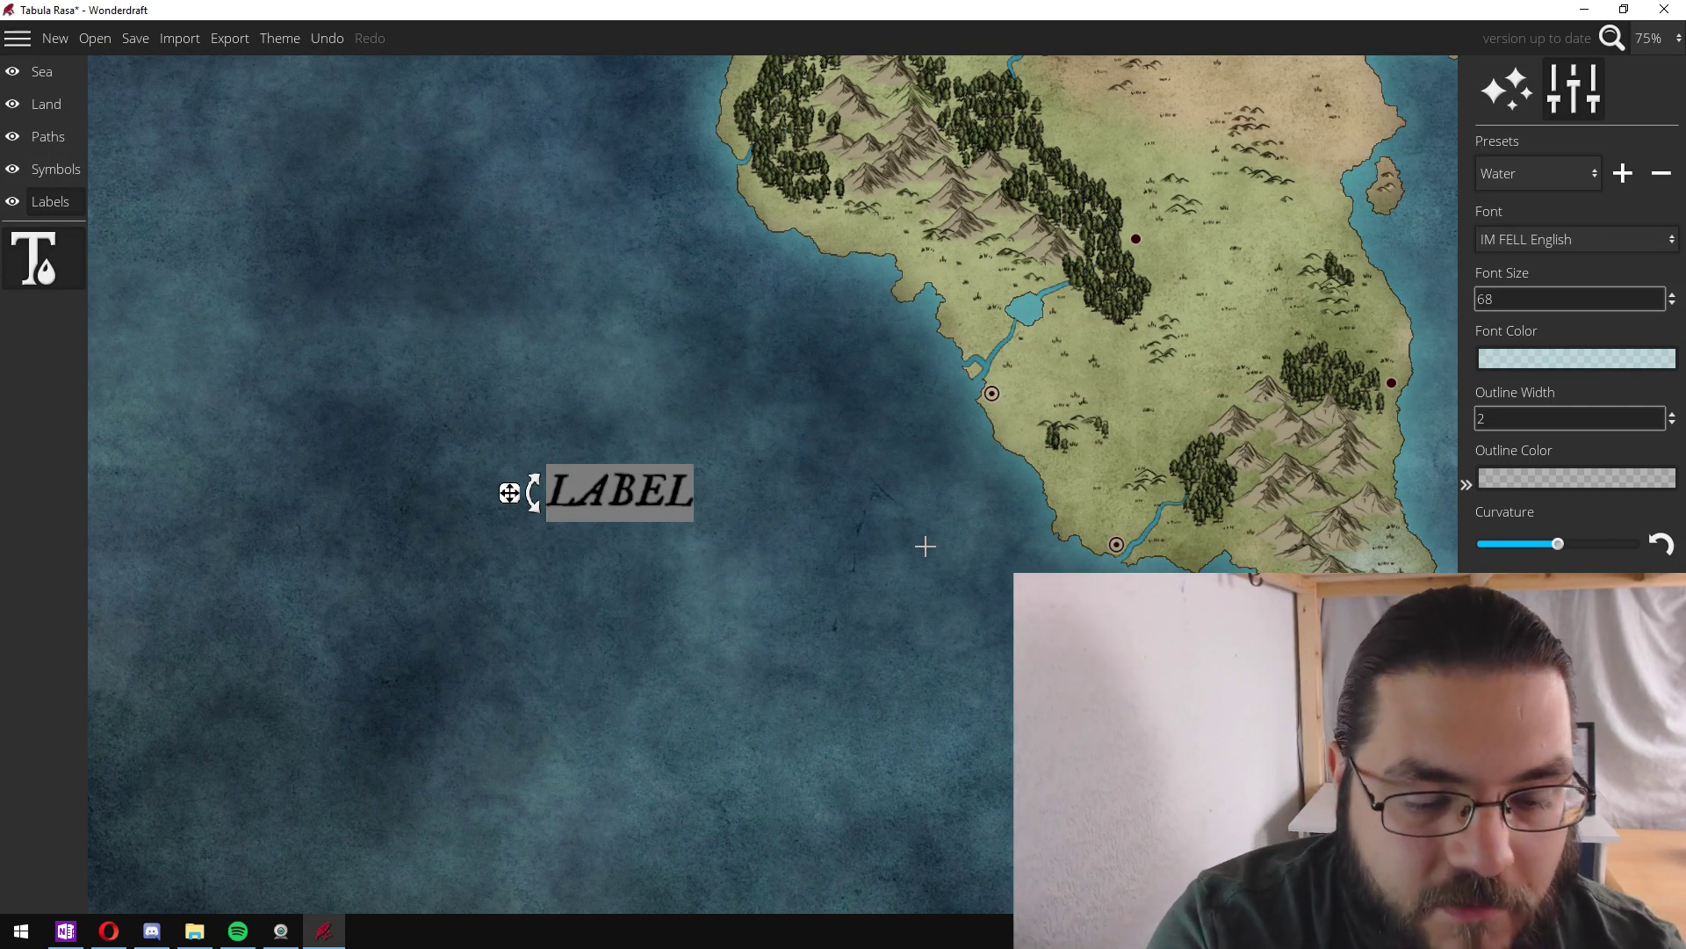
text(Endless)
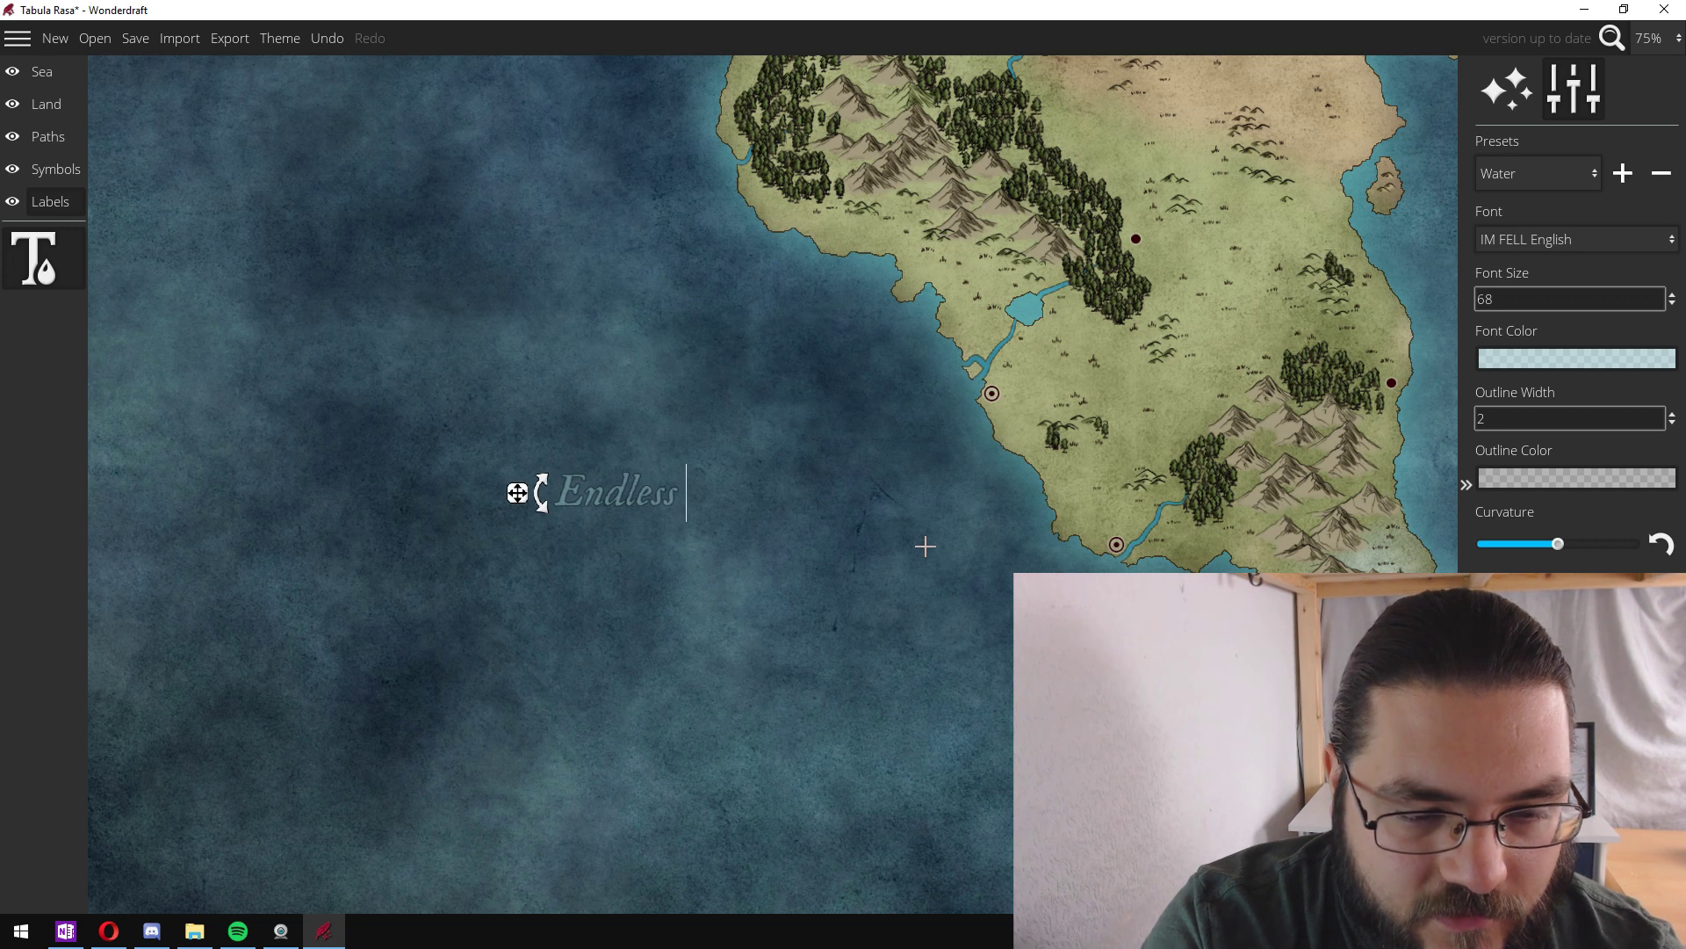